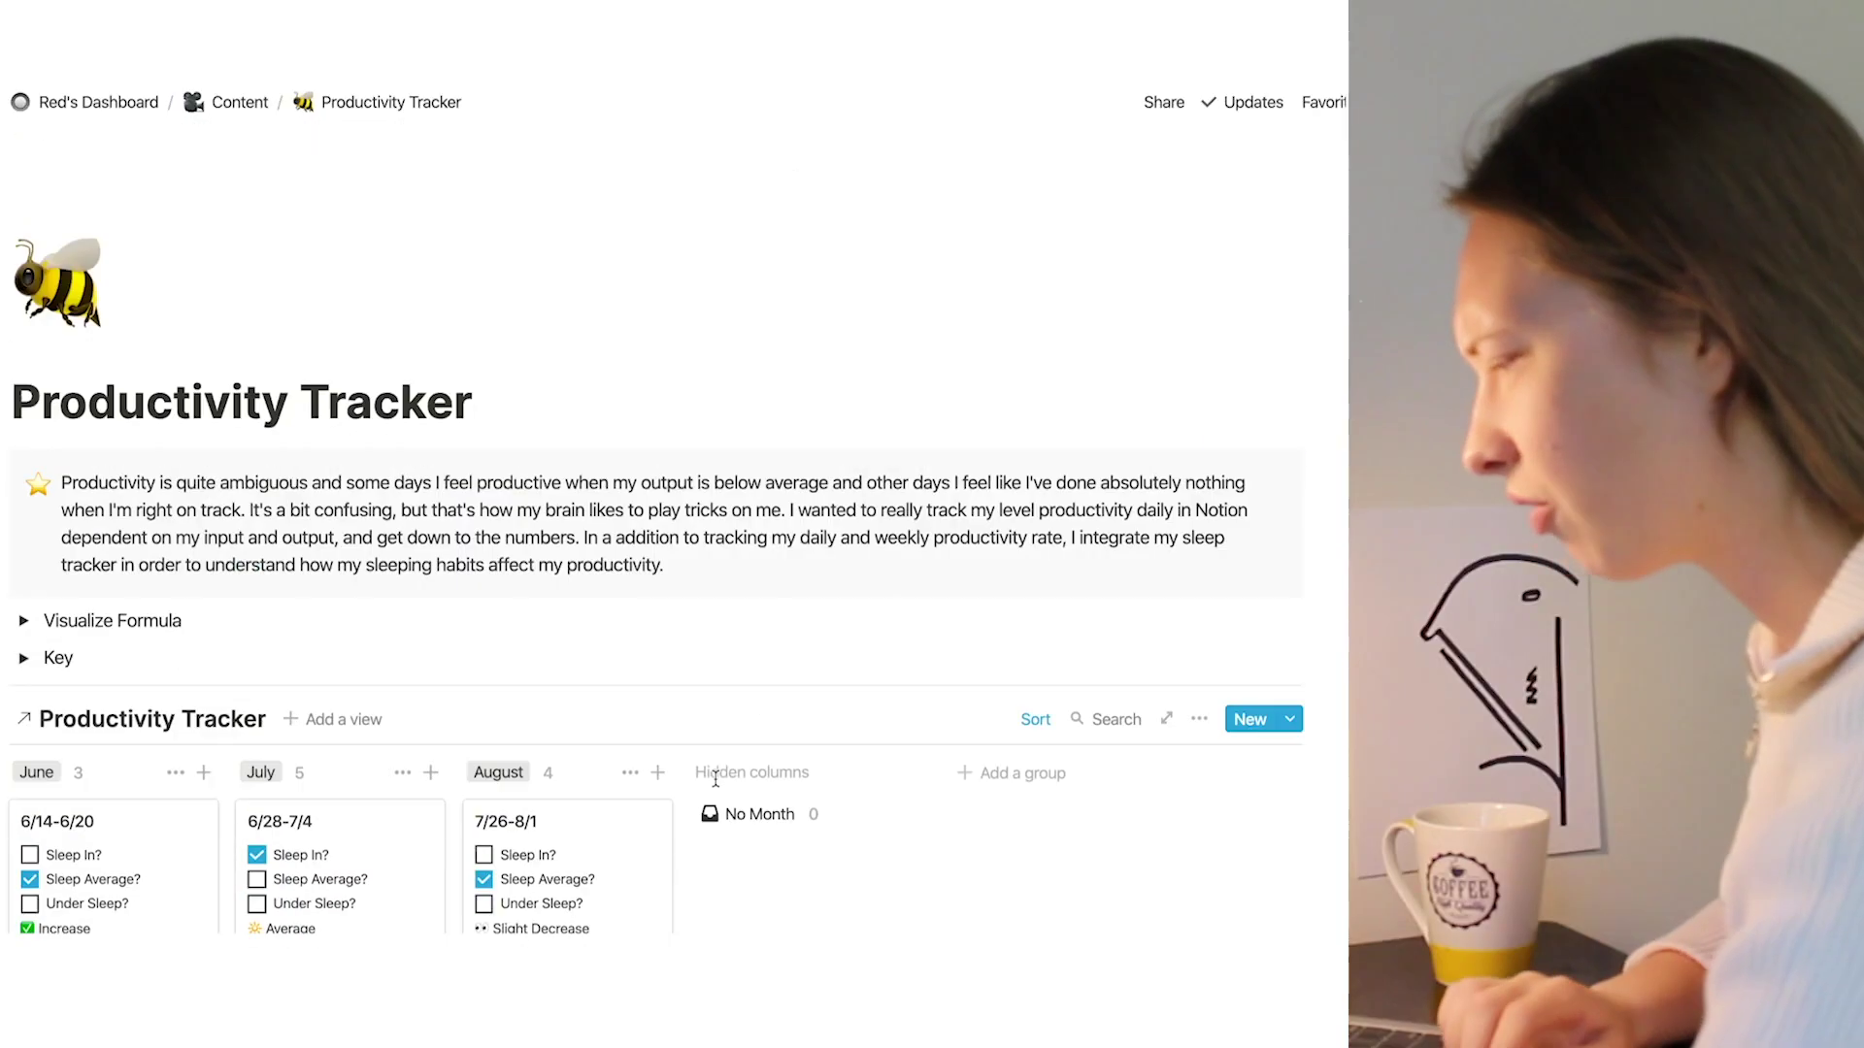
Step: Scroll down to the tracker table and open the 6/14-6/20 week as a preview
scroll(715, 779, down, 3)
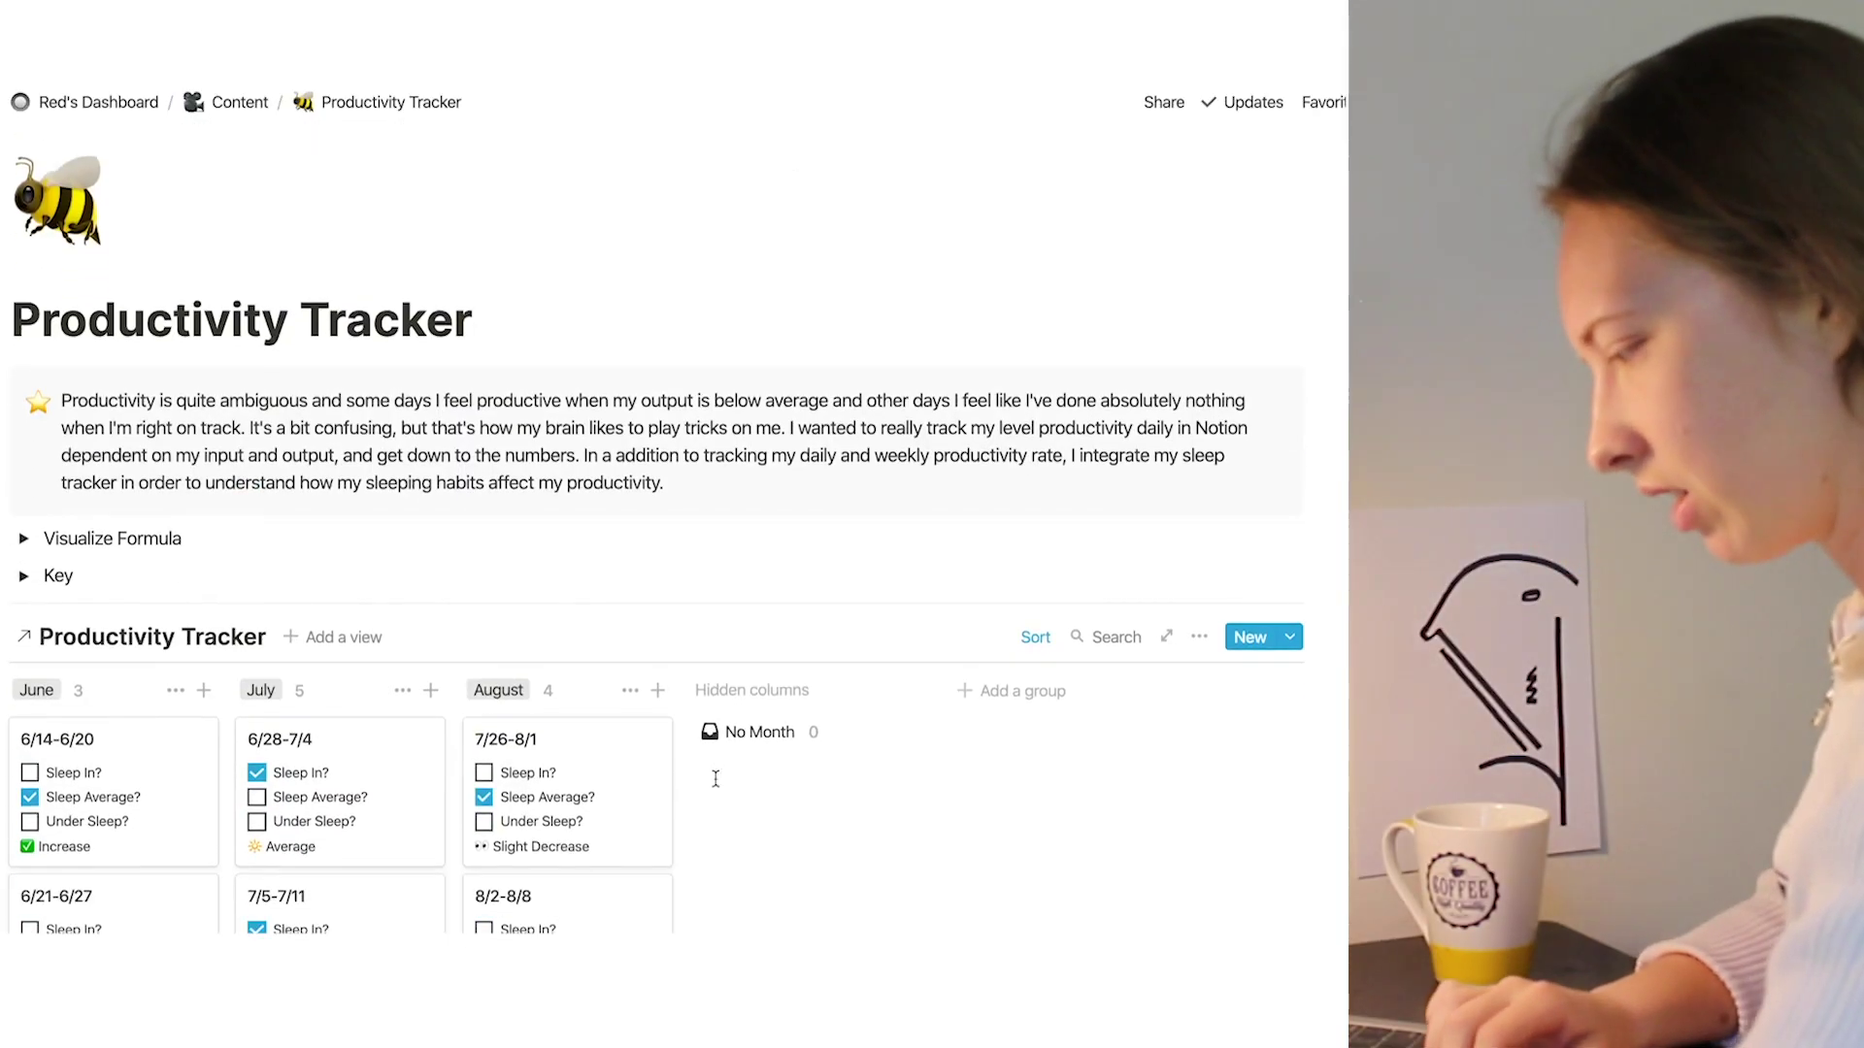
scroll(716, 778, down, 2)
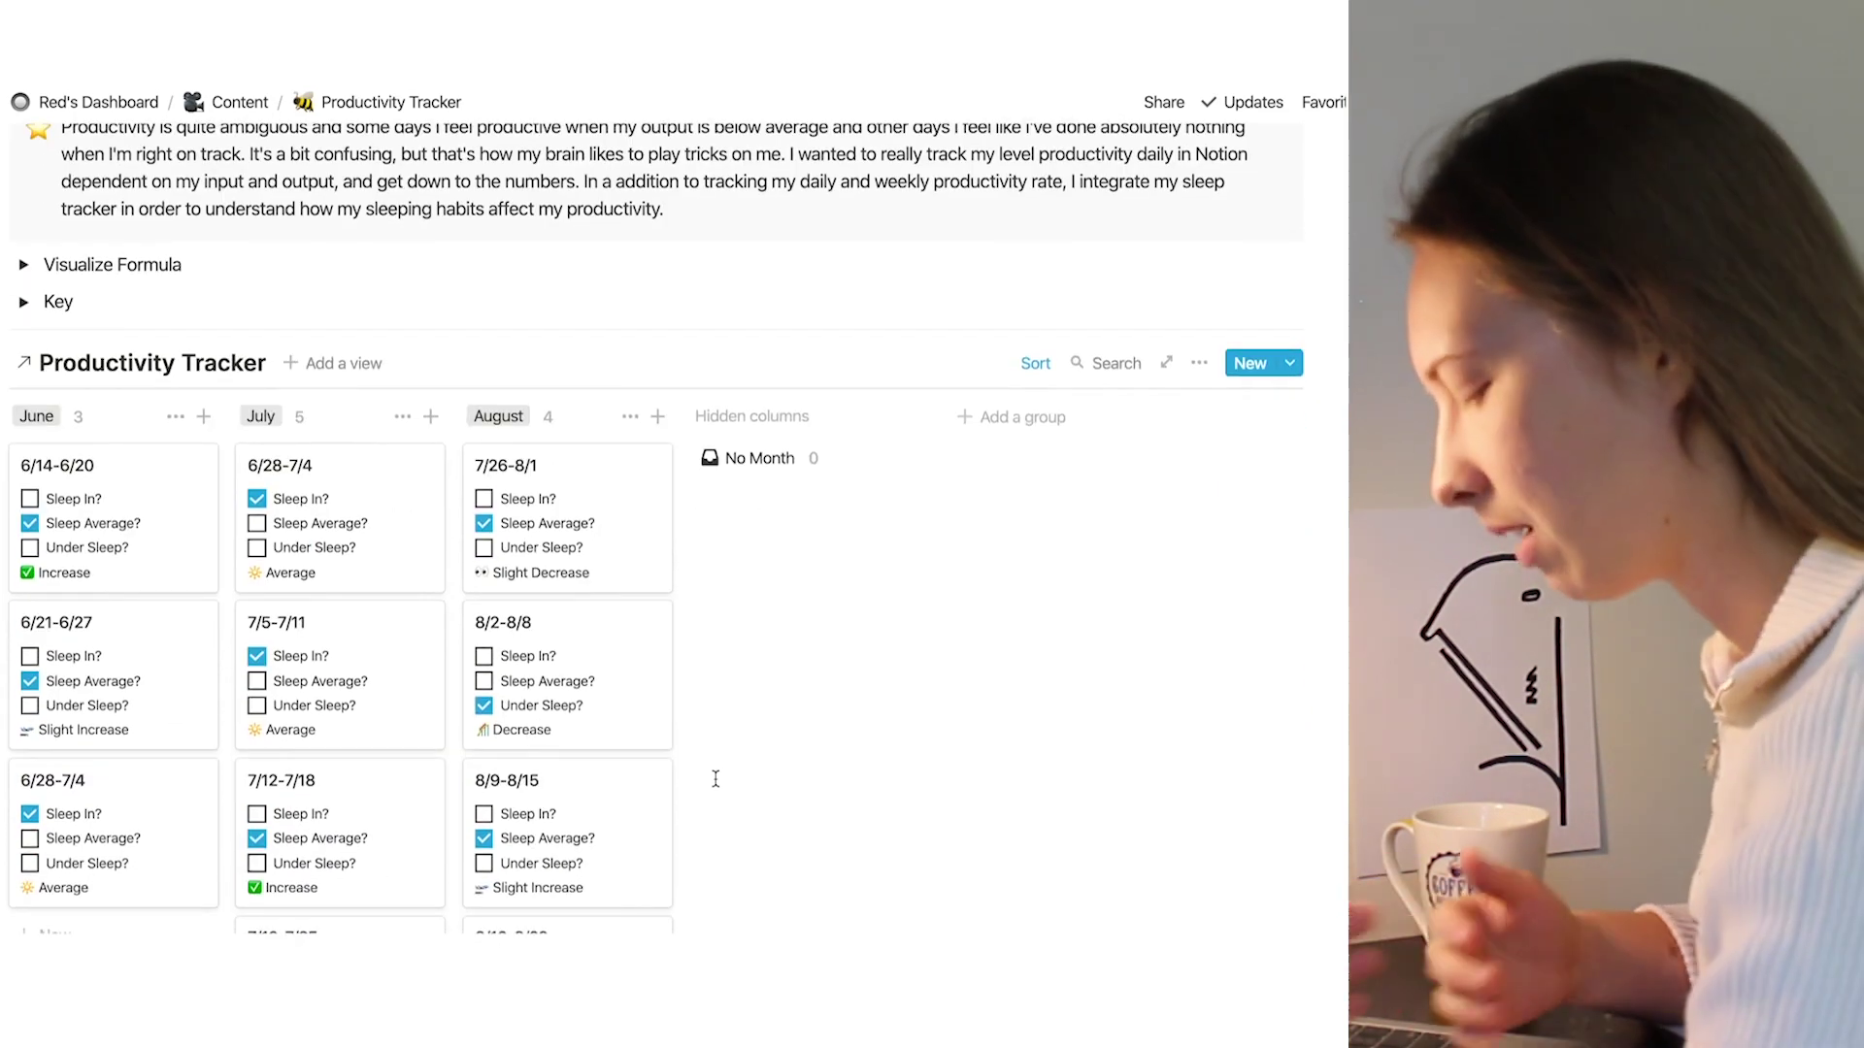
scroll(715, 779, down, 1)
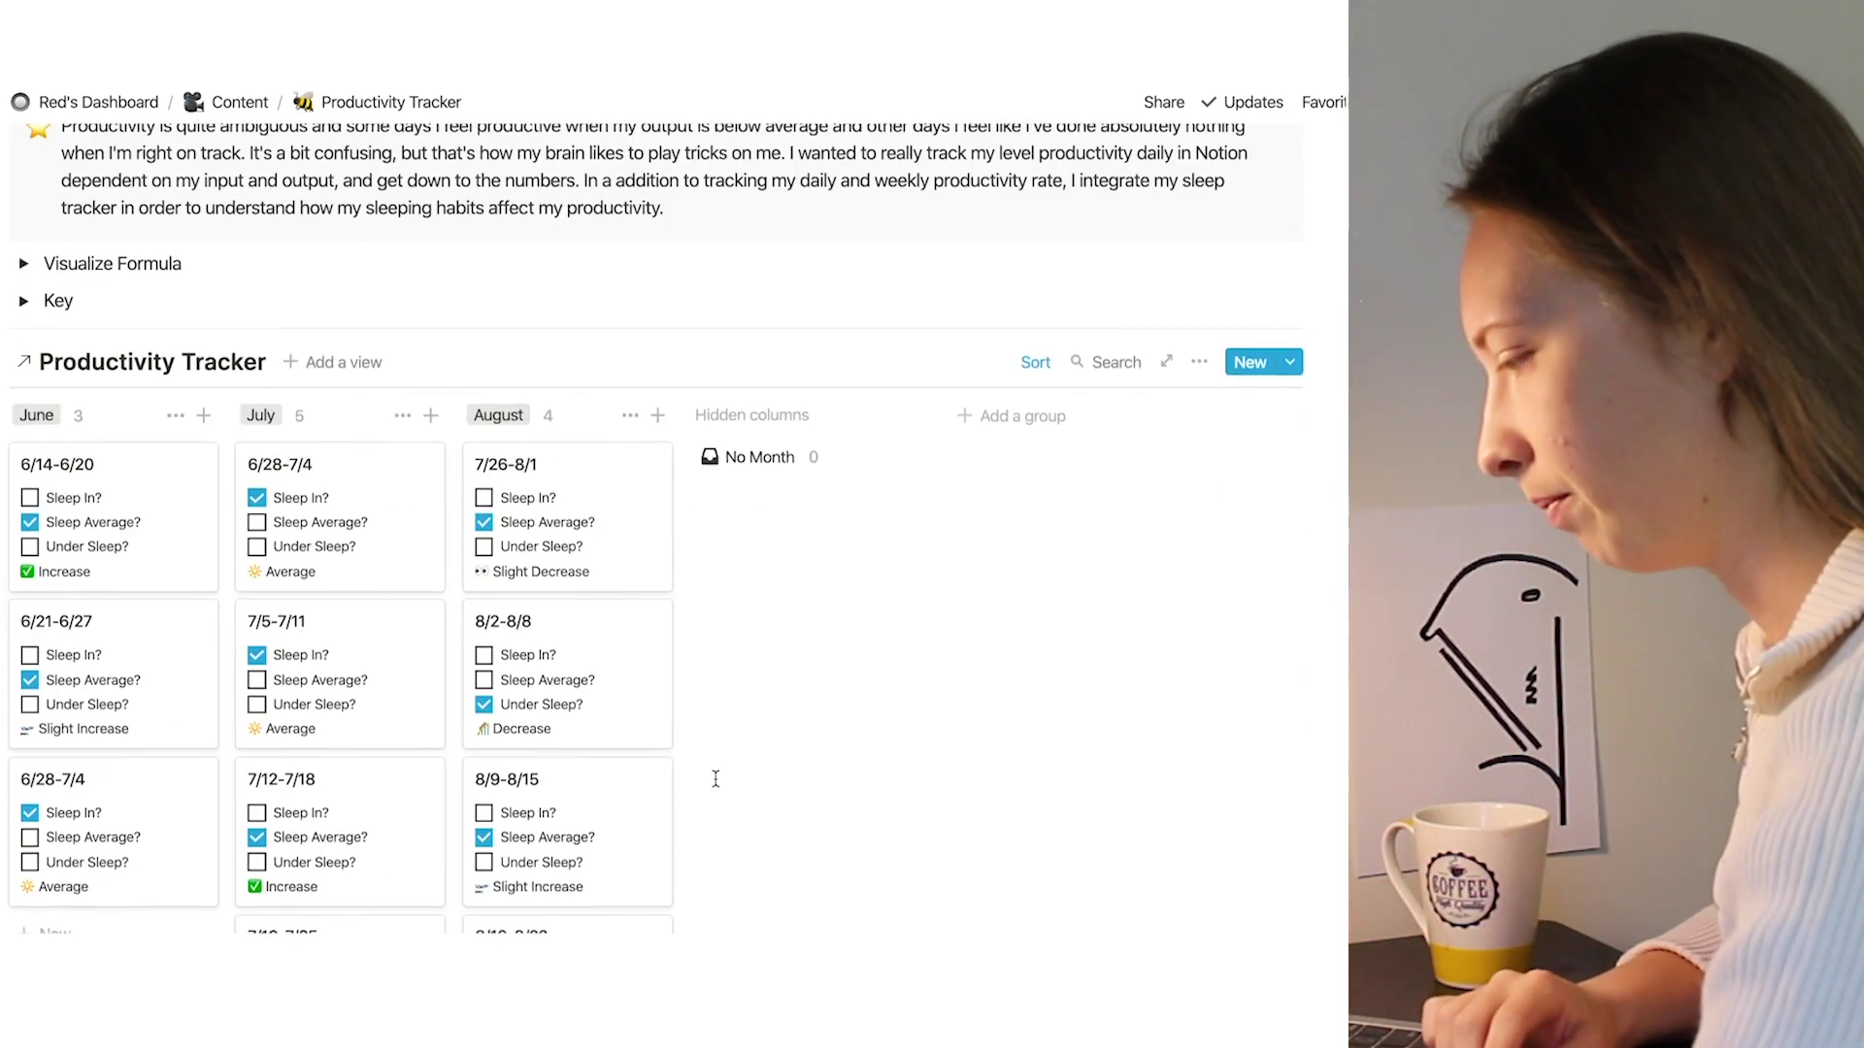
scroll(716, 778, down, 3)
scroll(716, 779, up, 1)
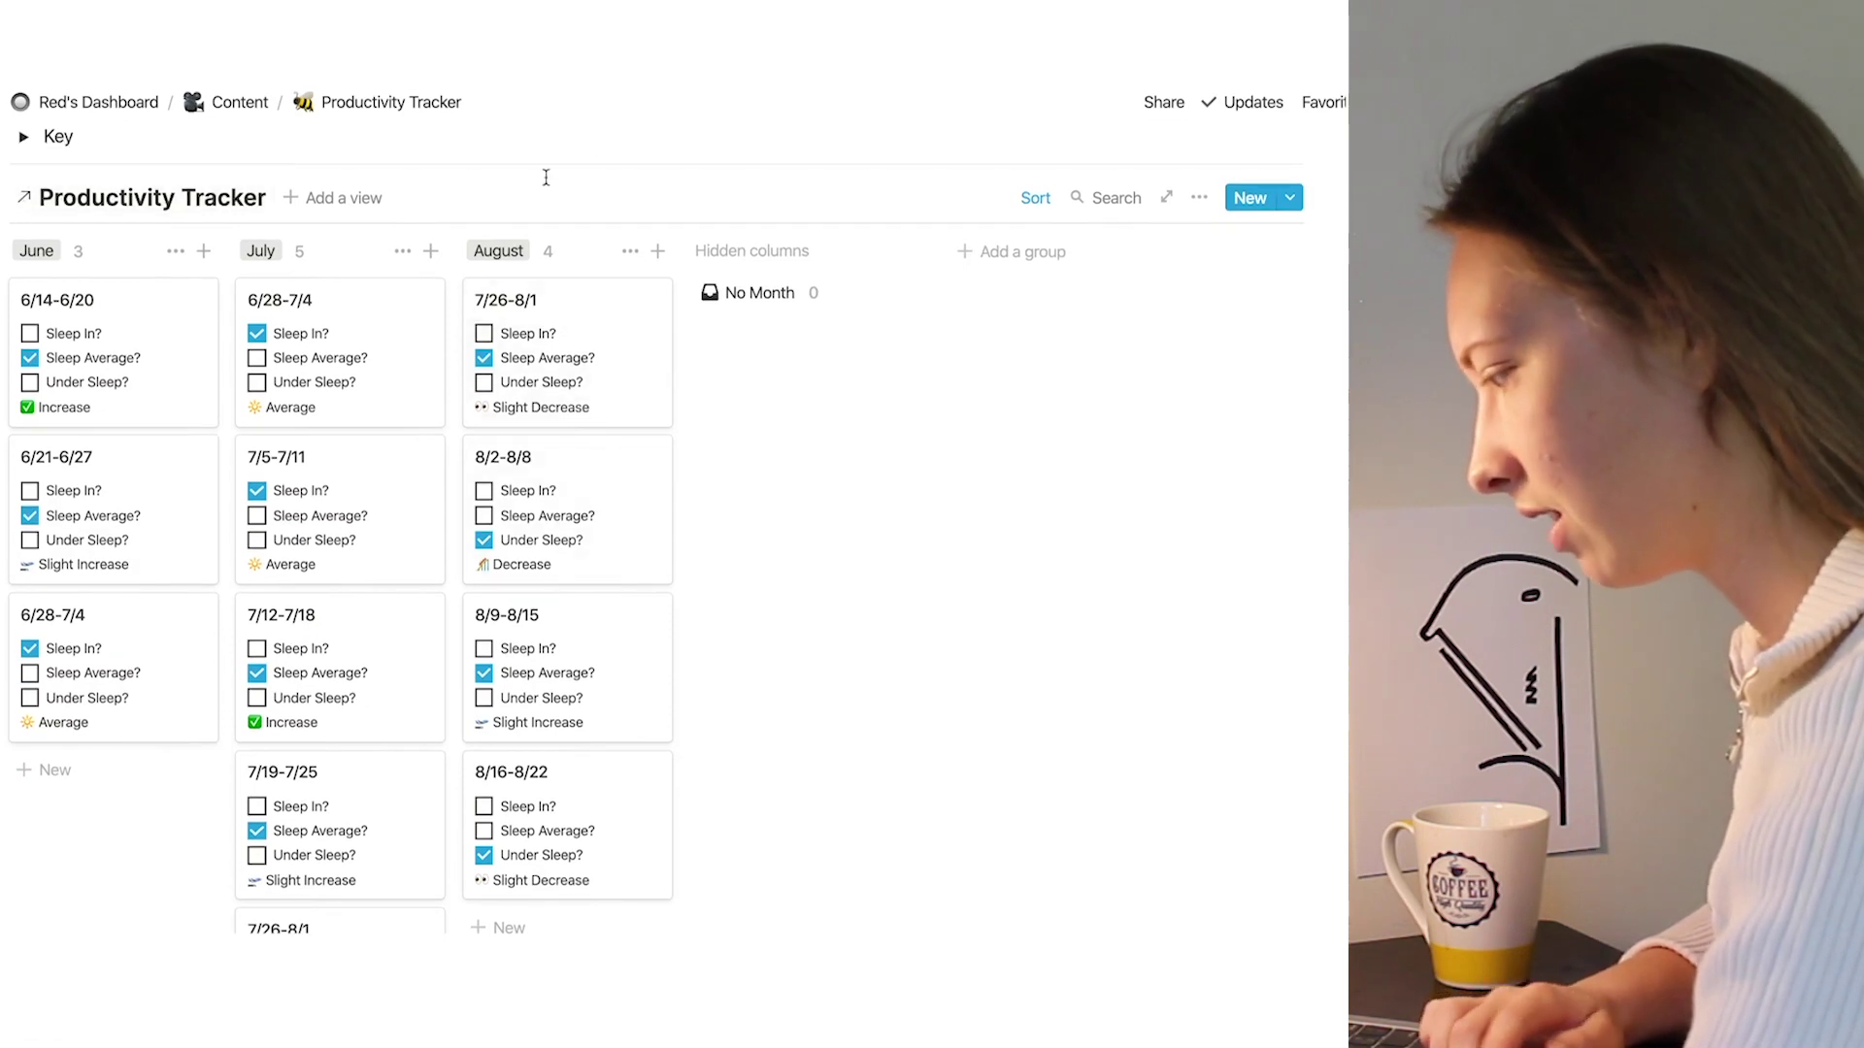
scroll(788, 659, down, 8)
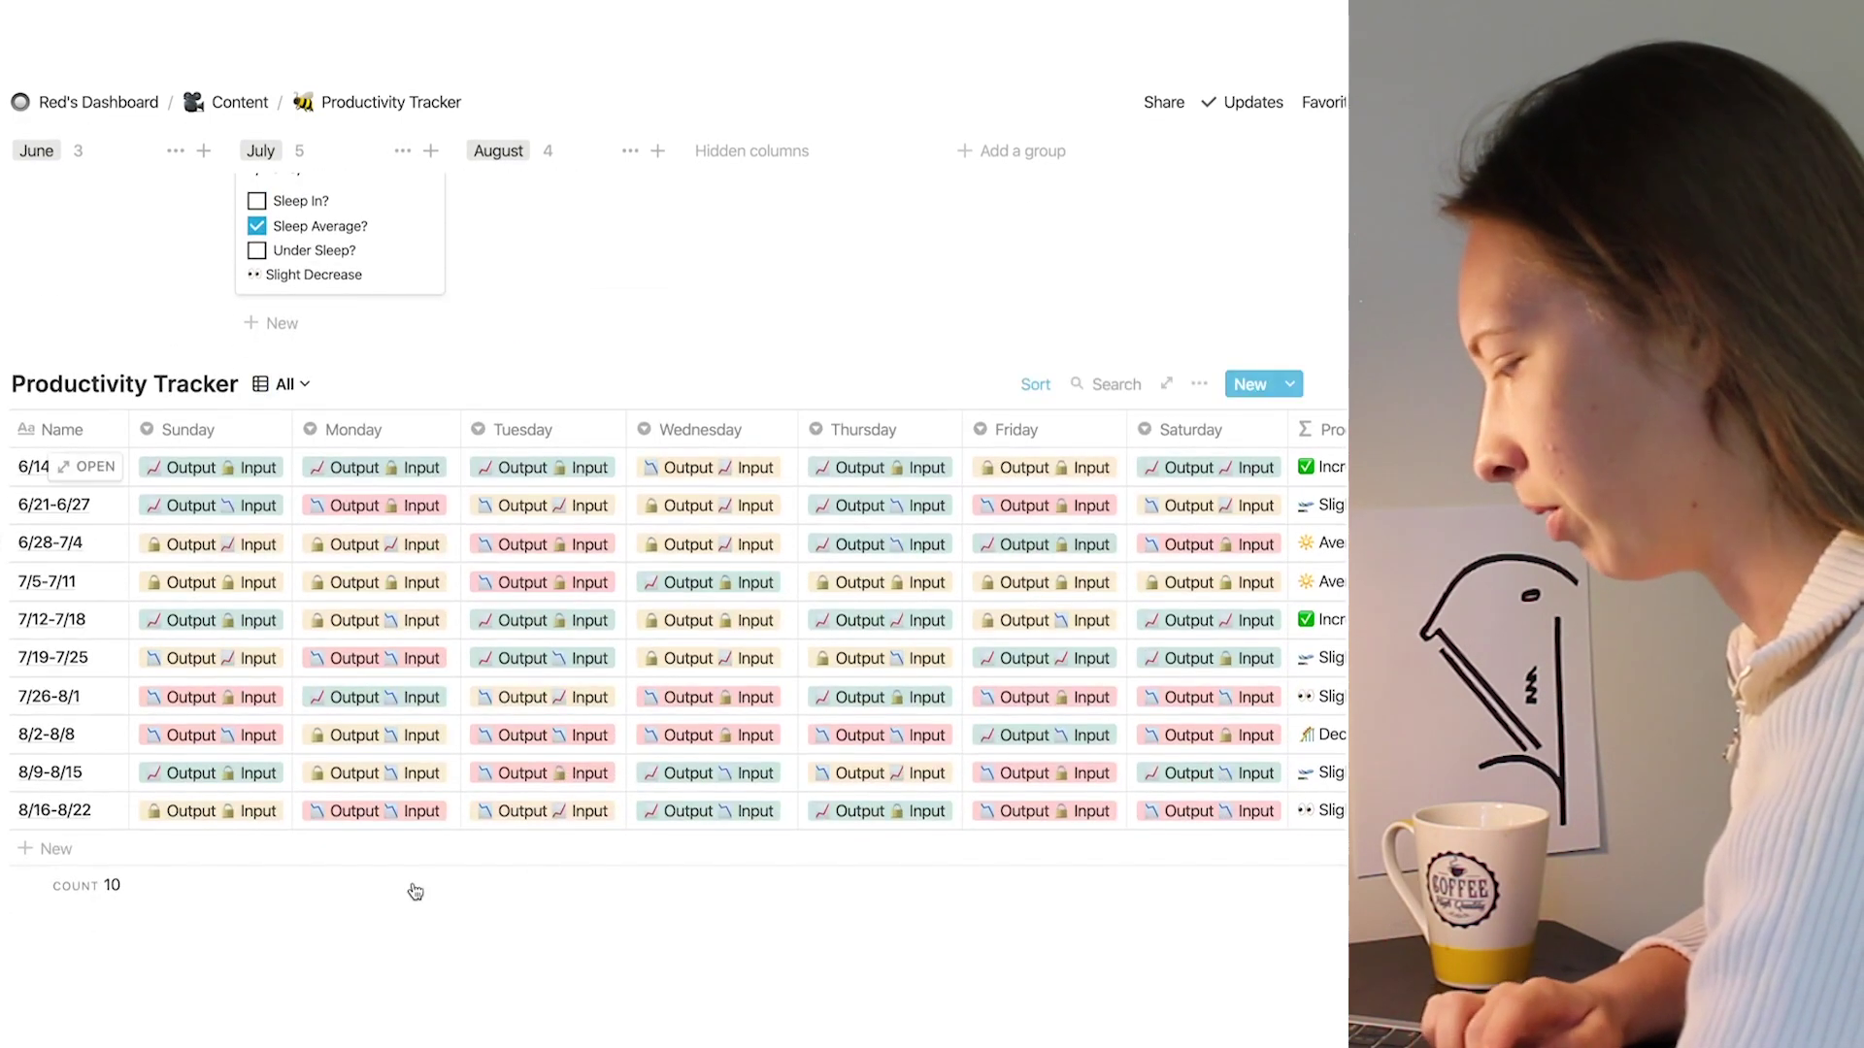
scroll(301, 765, down, 1)
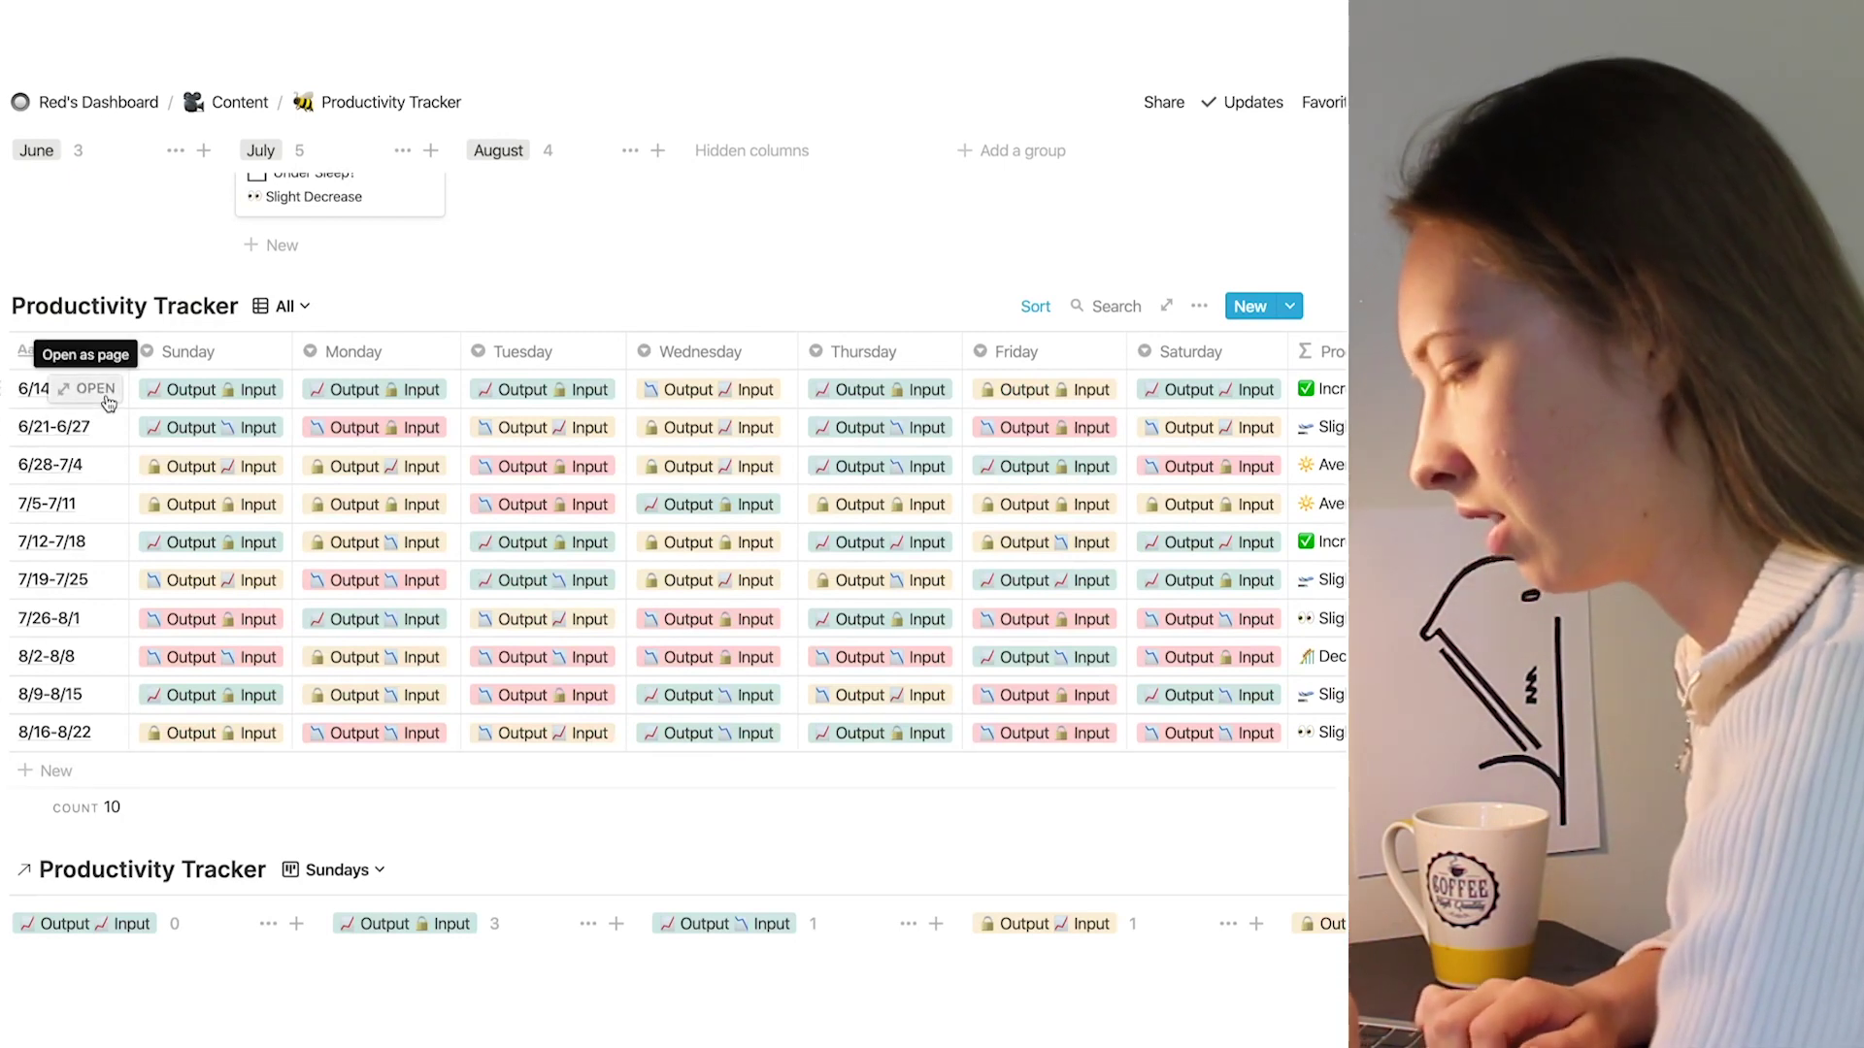
click(94, 388)
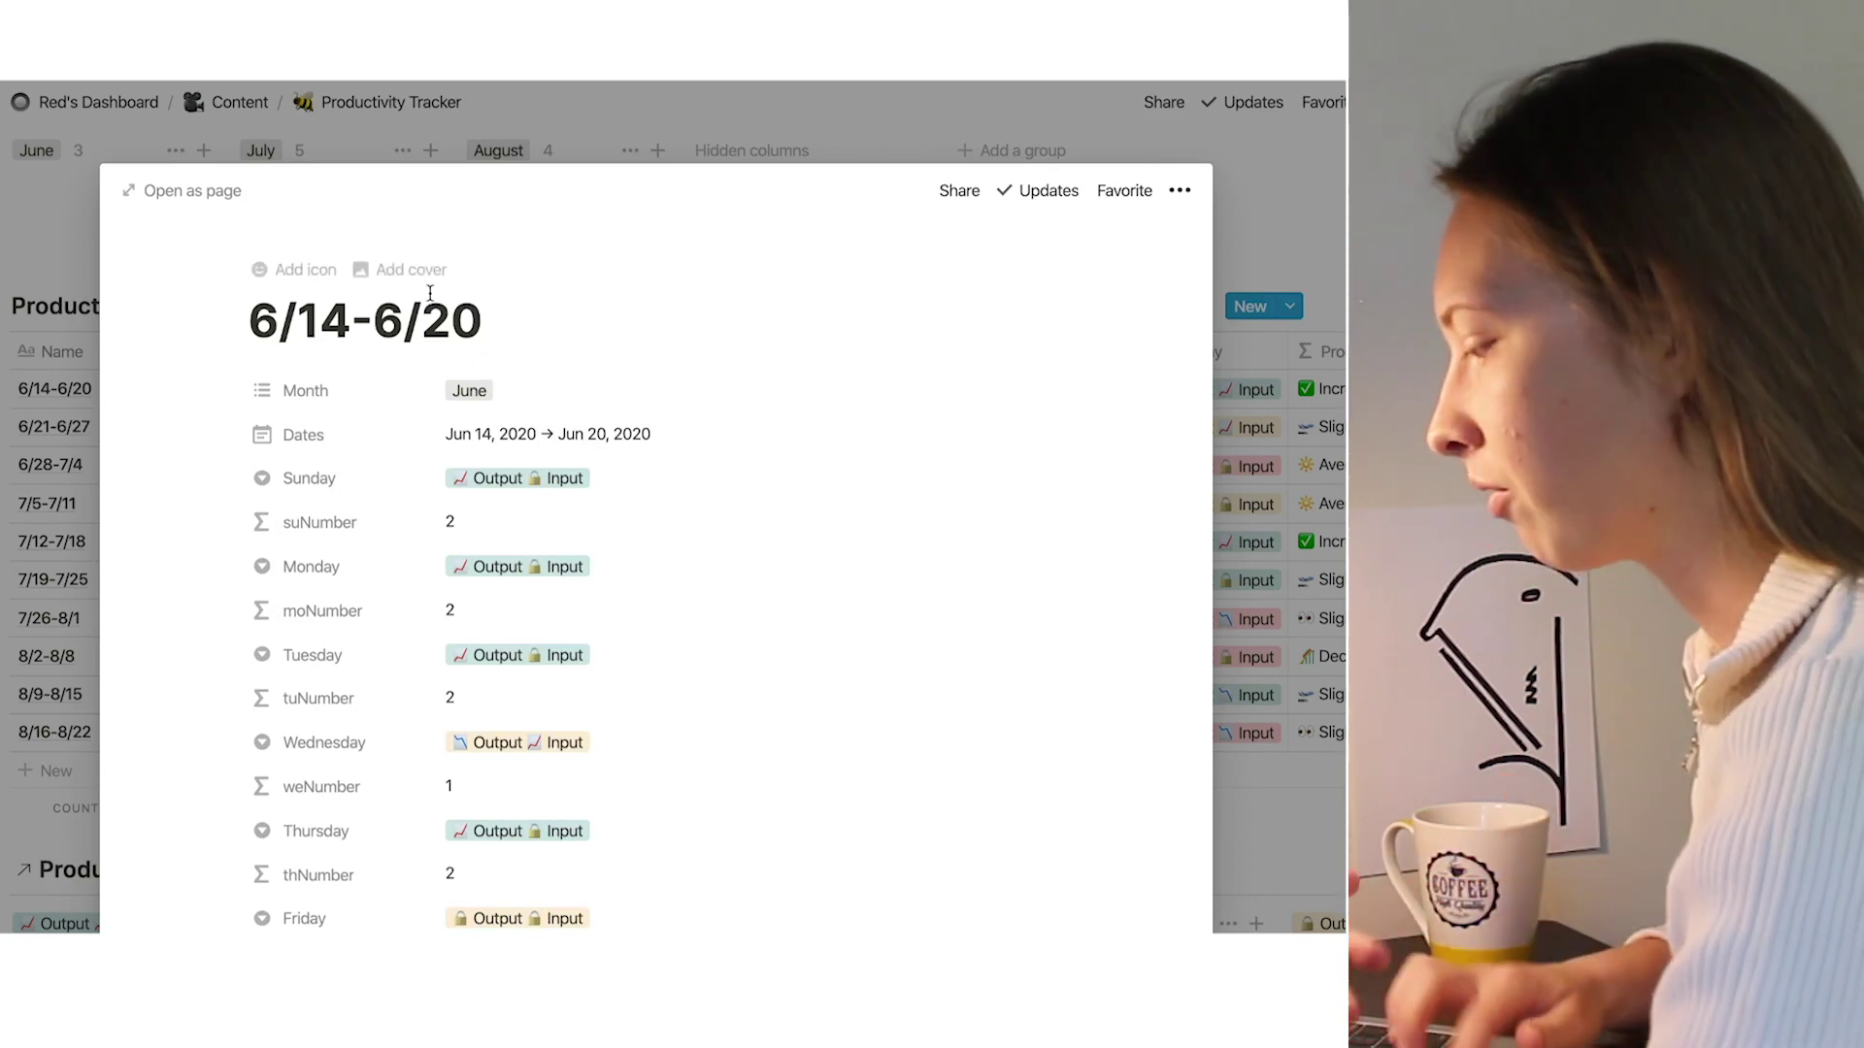
Step: Check the 6/14-6/20 week's date range, then close the preview without changes
click(510, 433)
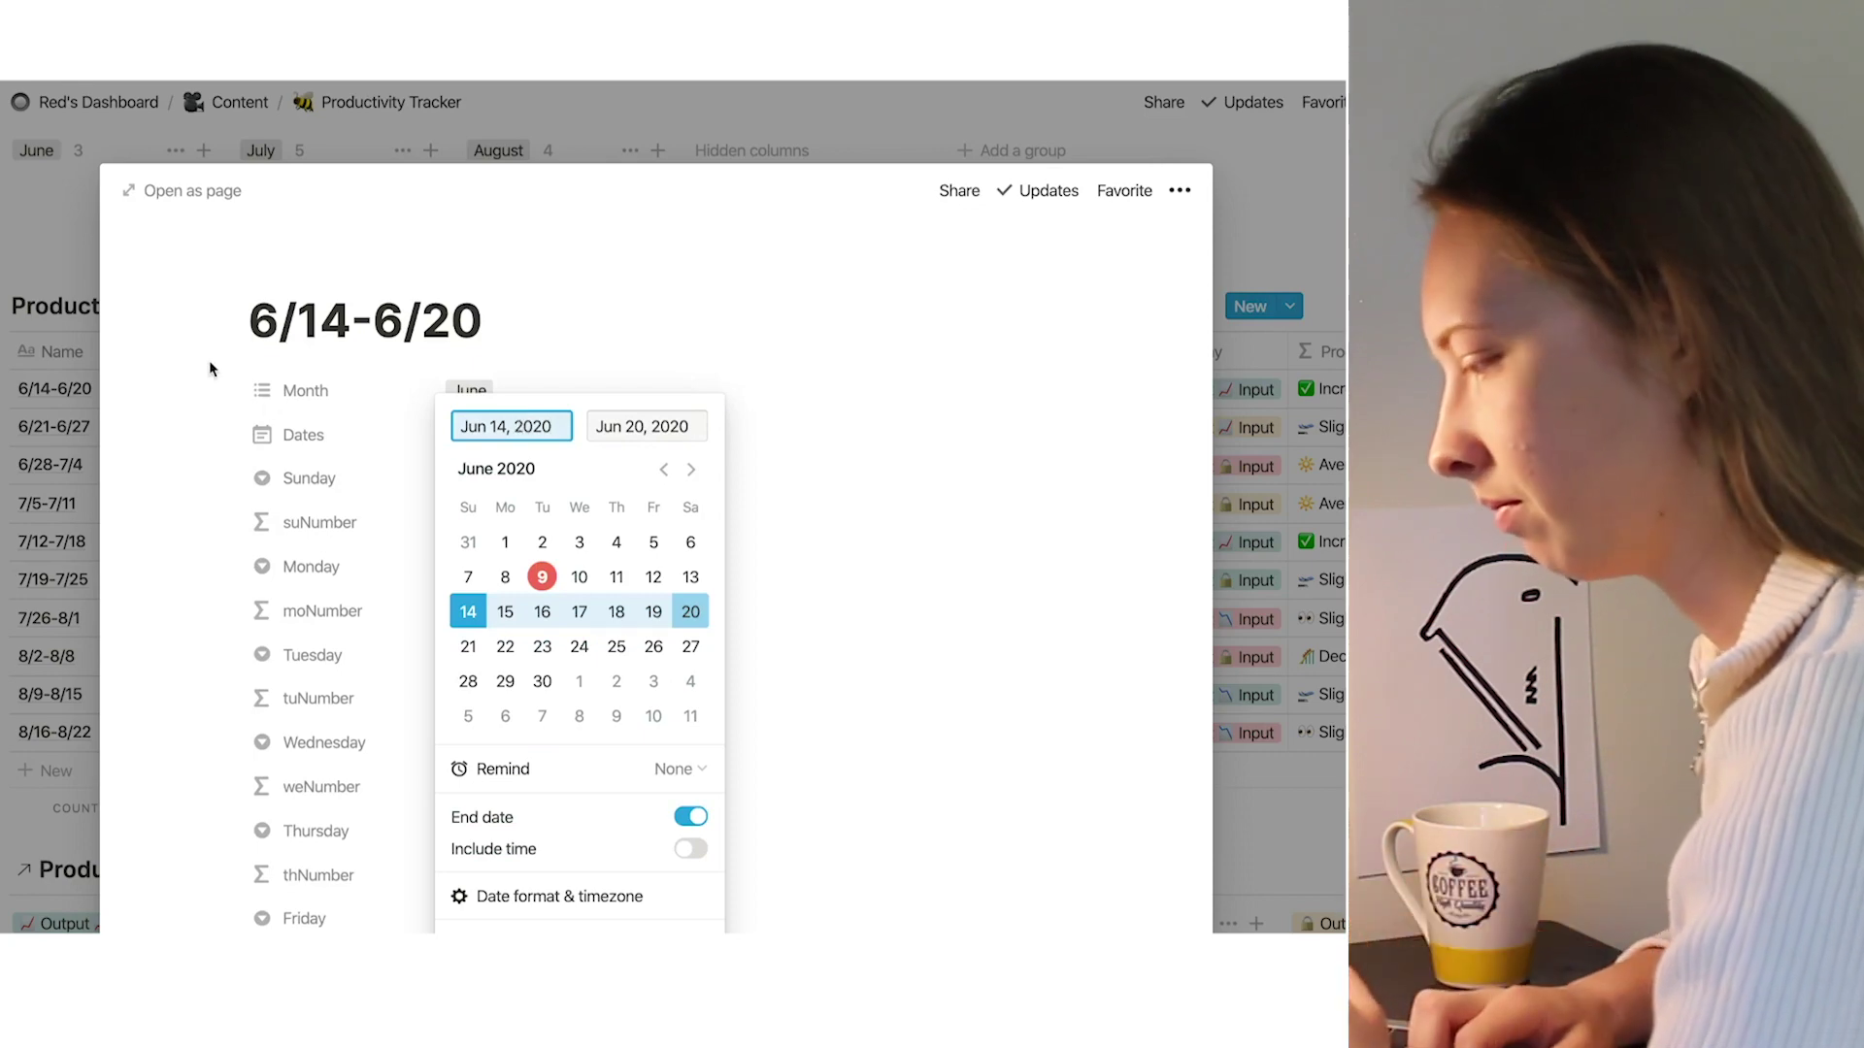
click(160, 333)
click(27, 395)
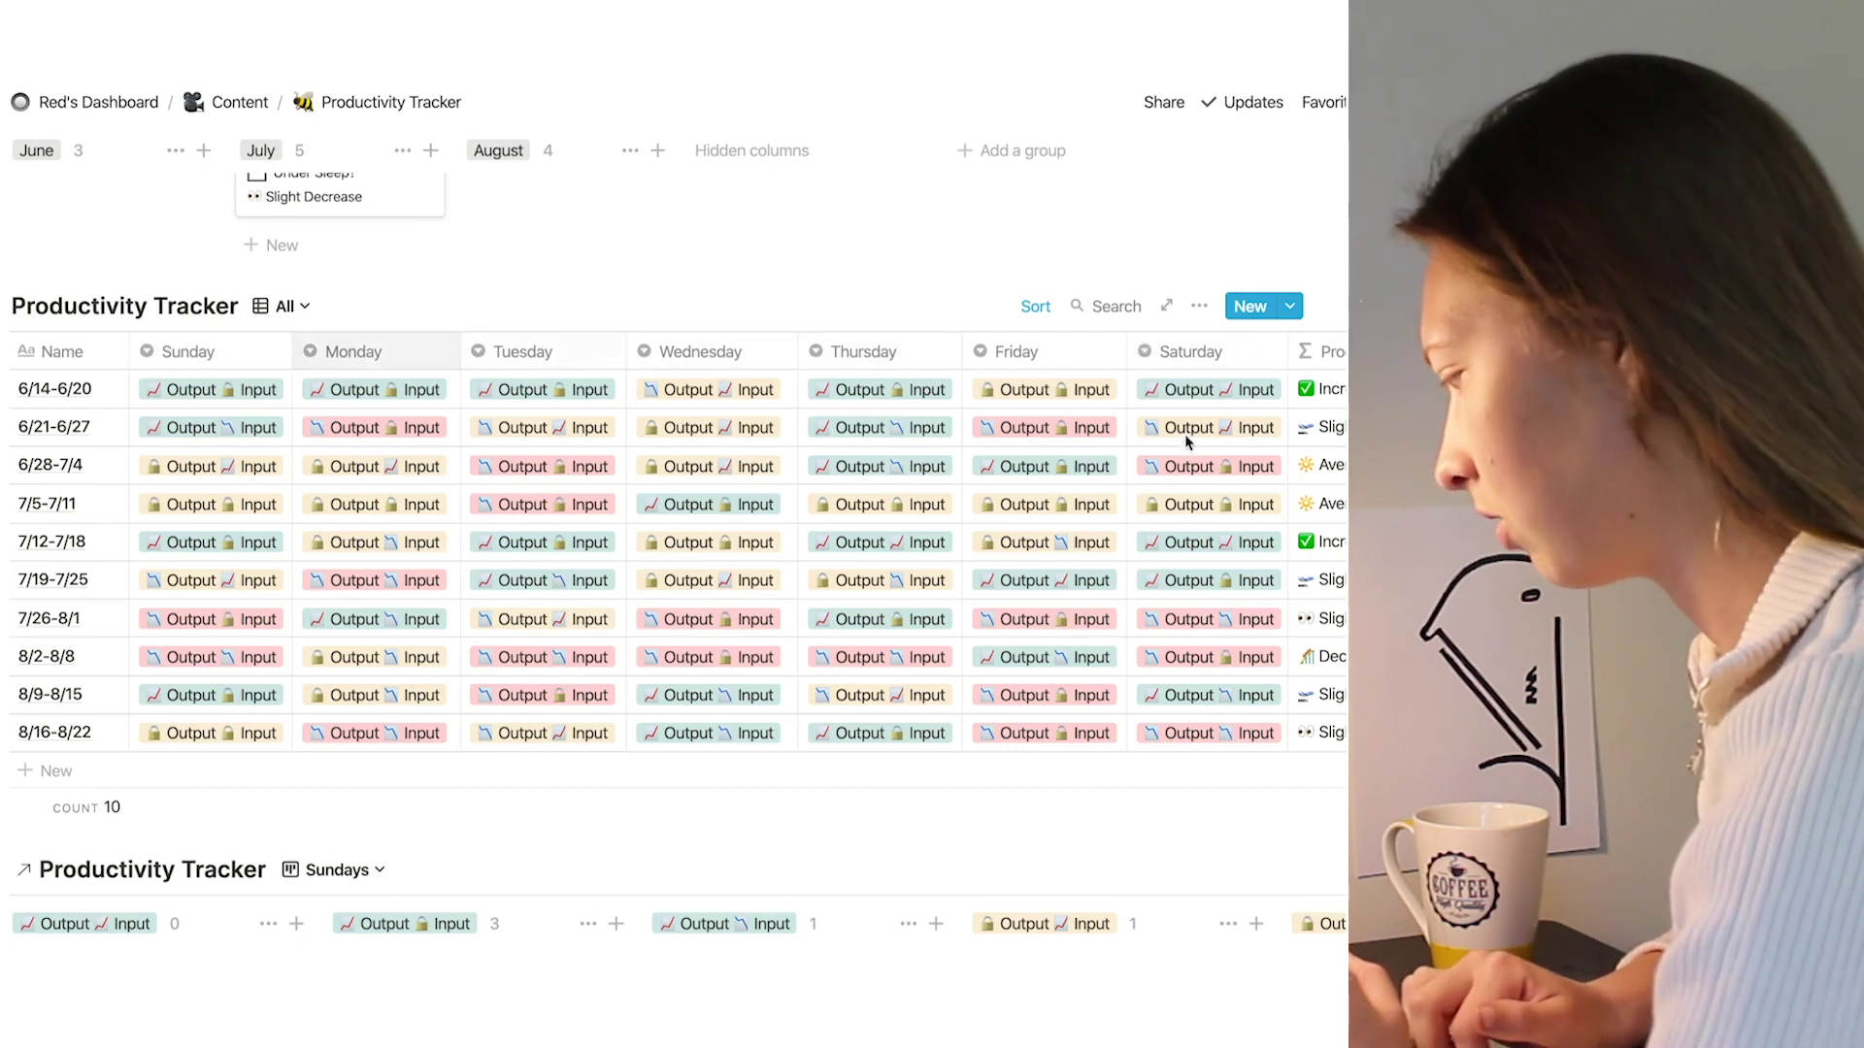
Step: Look at the Productivity column, then view the 6/14-6/20 Sunday options without changing them
scroll(1189, 432, right, 2)
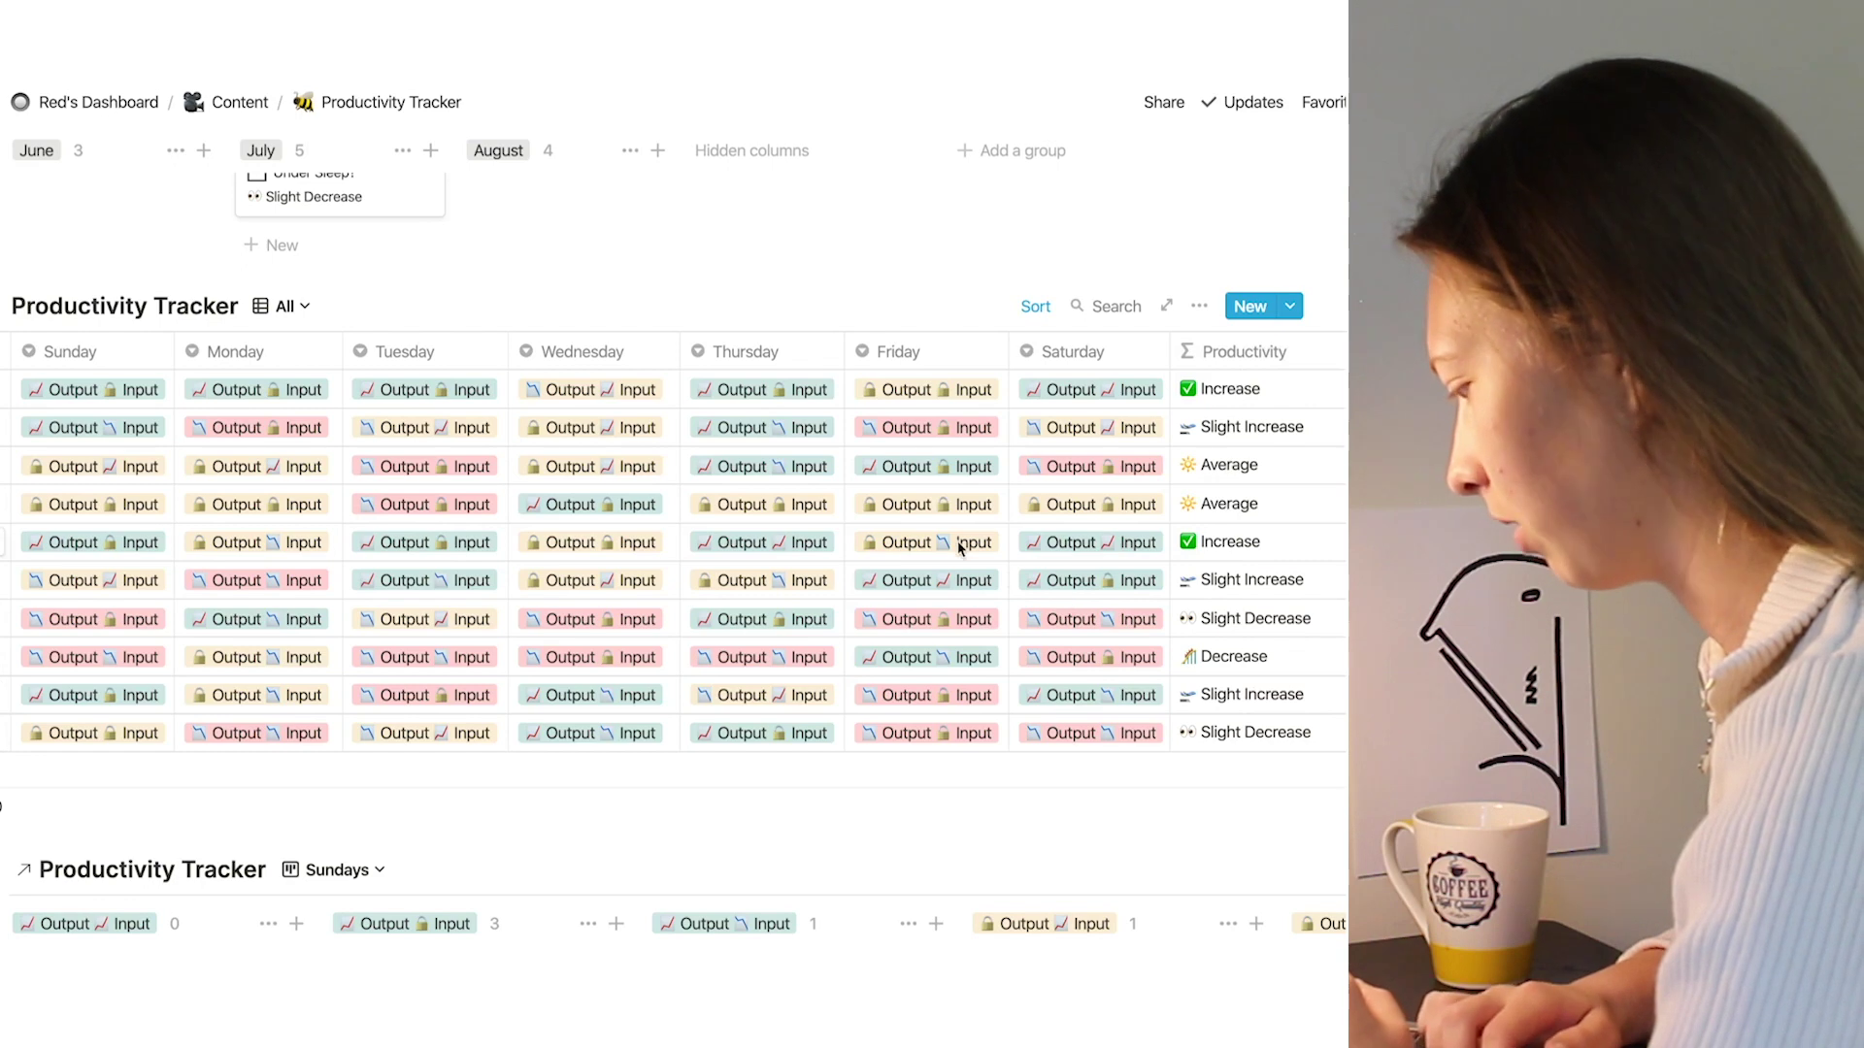
scroll(959, 546, left, 2)
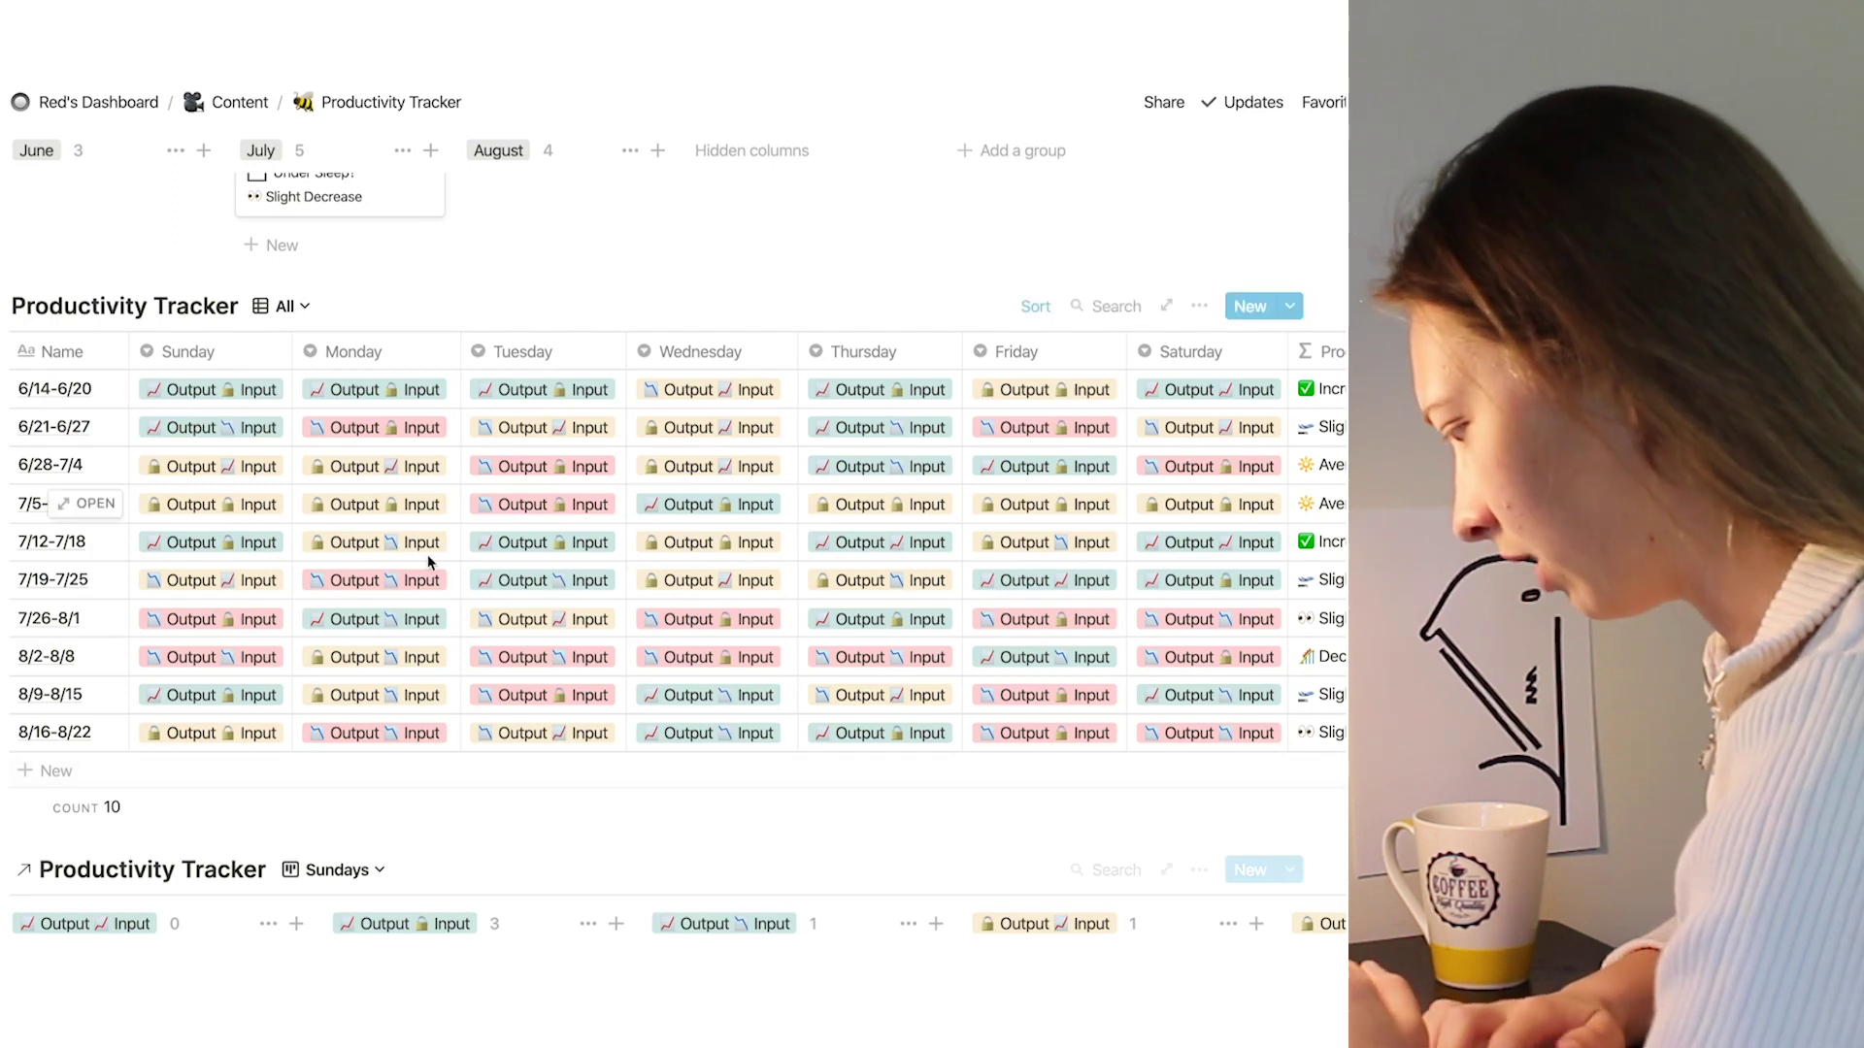
click(255, 388)
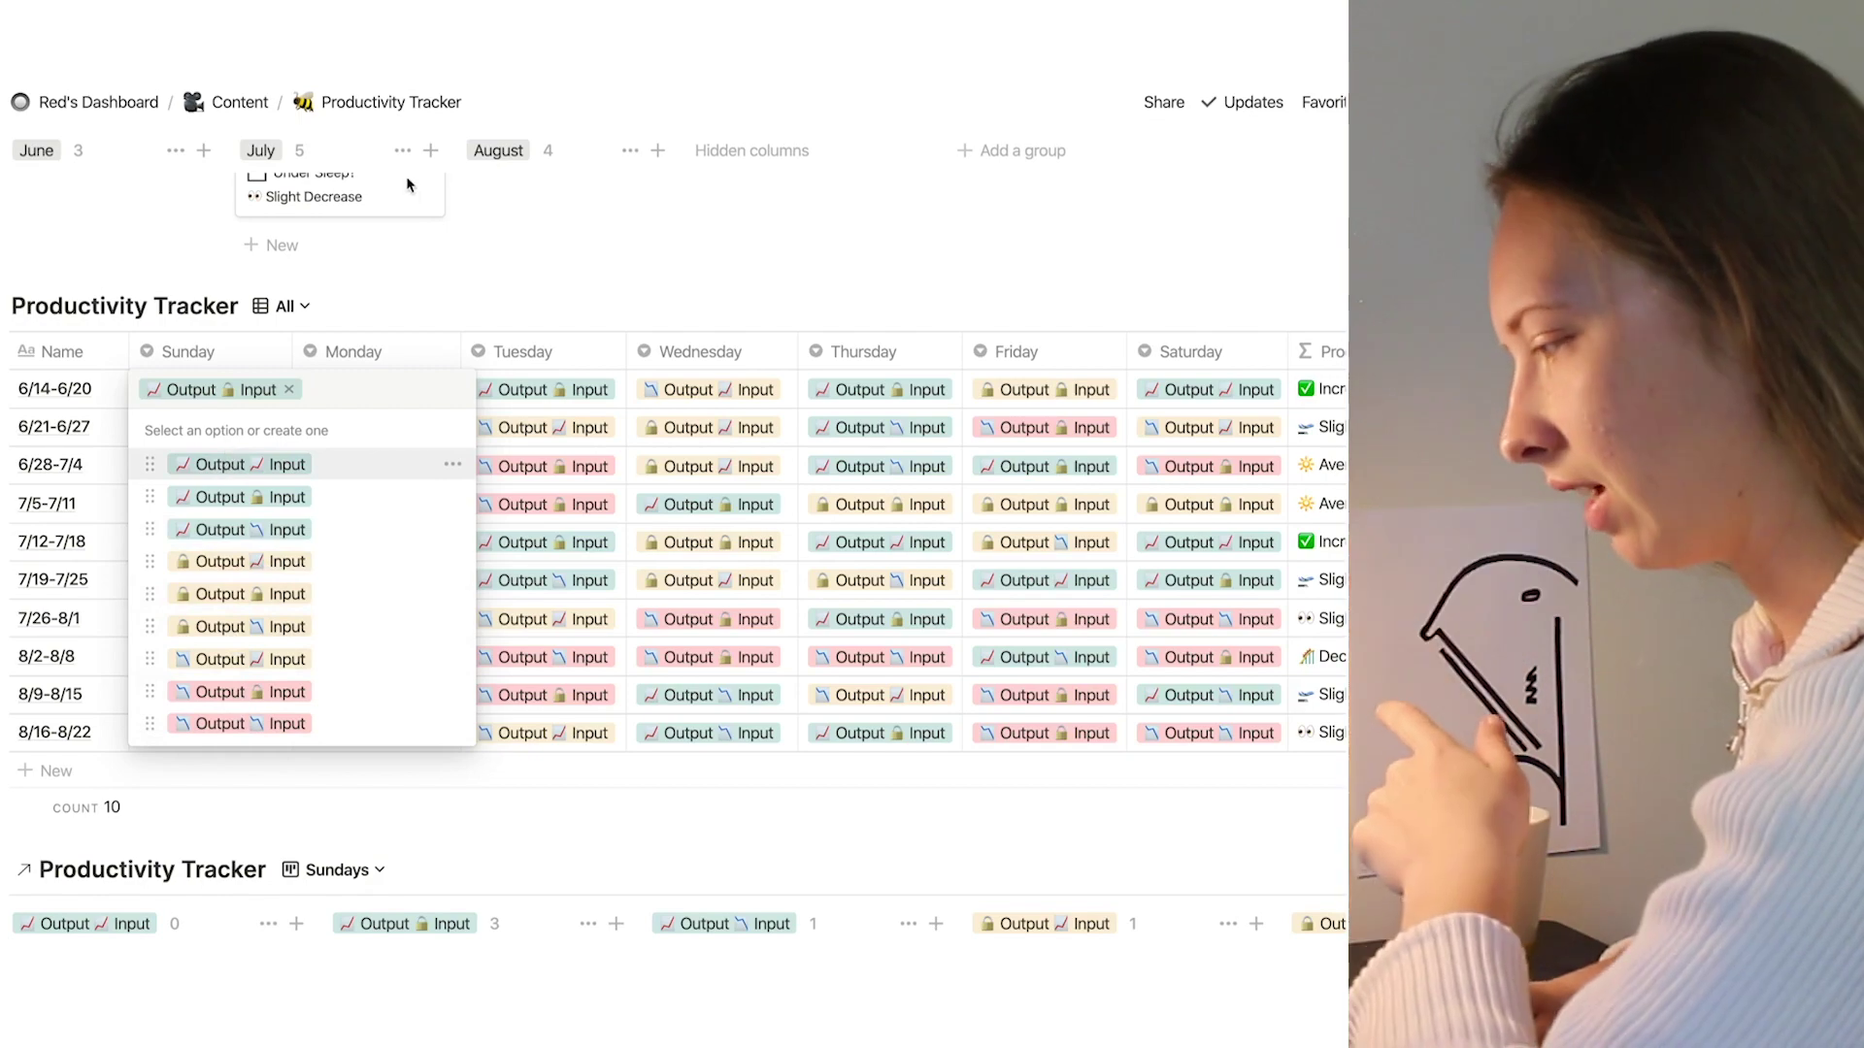
key(Escape)
Step: Expand the Key section and highlight the Output → 1200 words and Input average lines
scroll(553, 219, up, 1)
scroll(552, 219, up, 15)
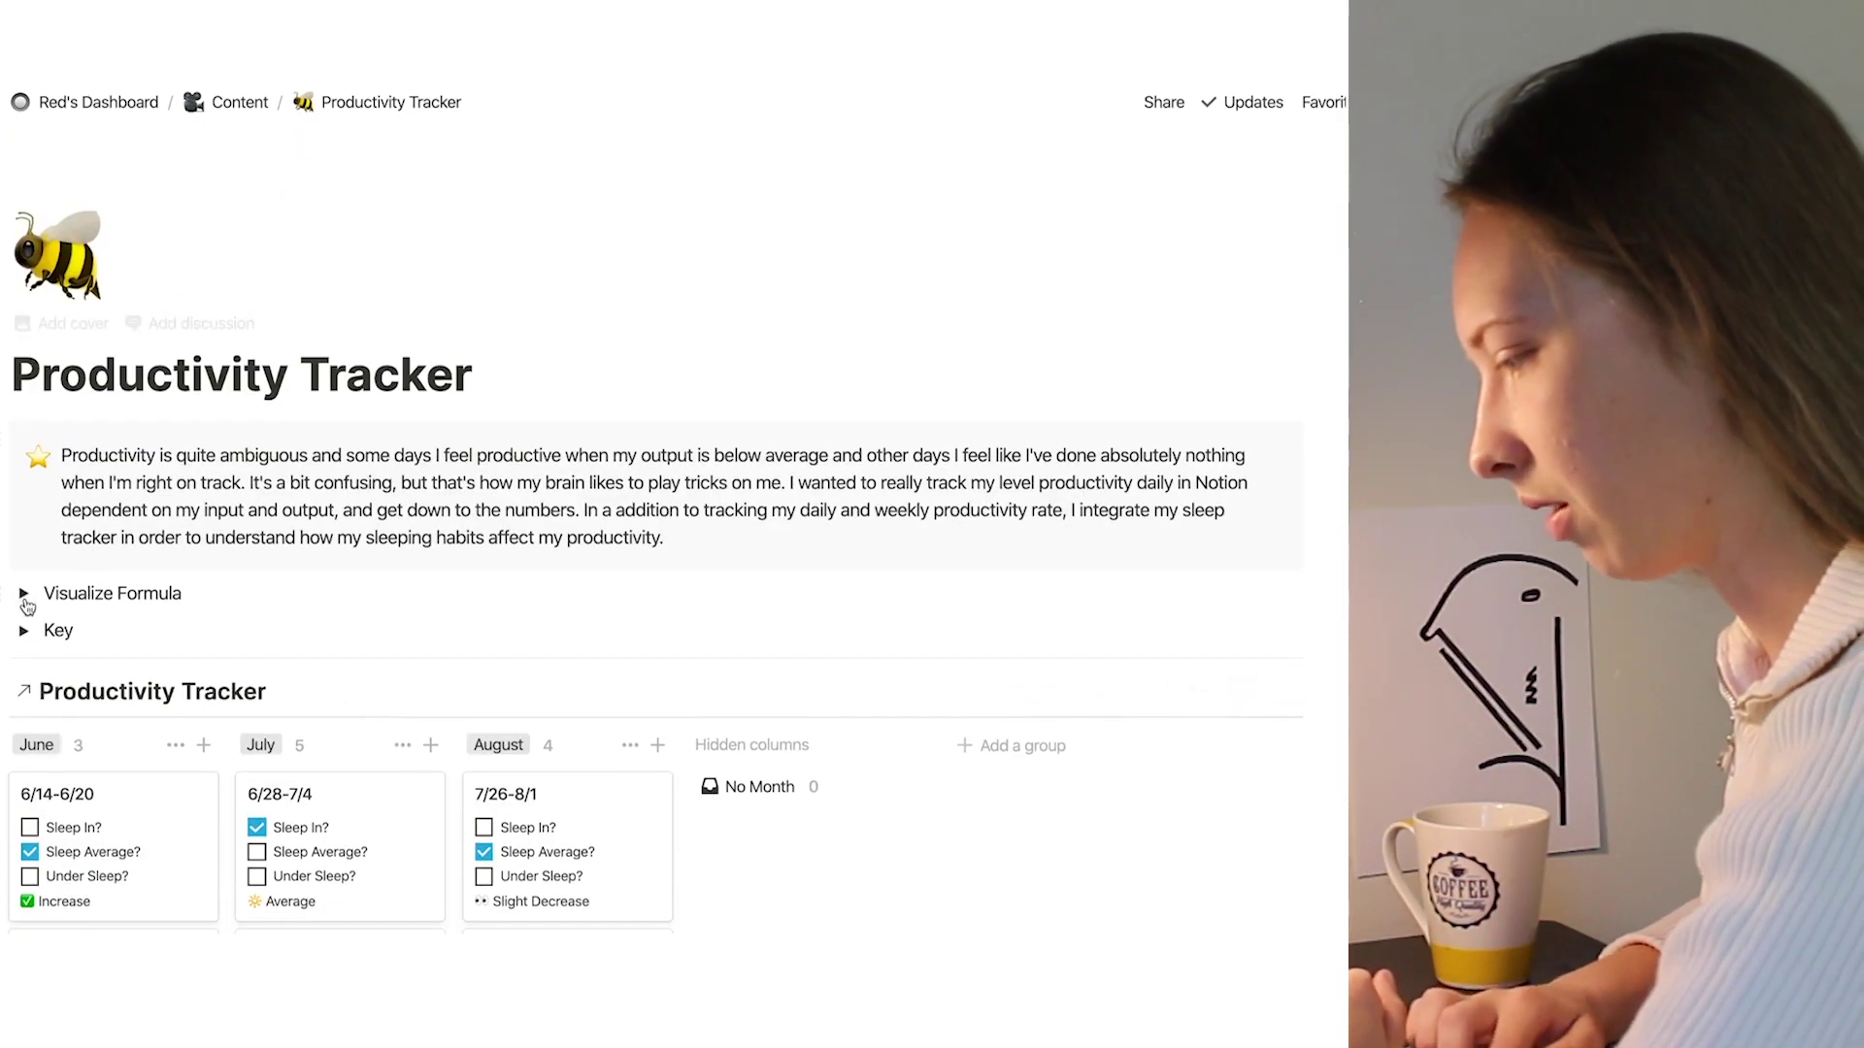
click(24, 630)
scroll(338, 703, down, 2)
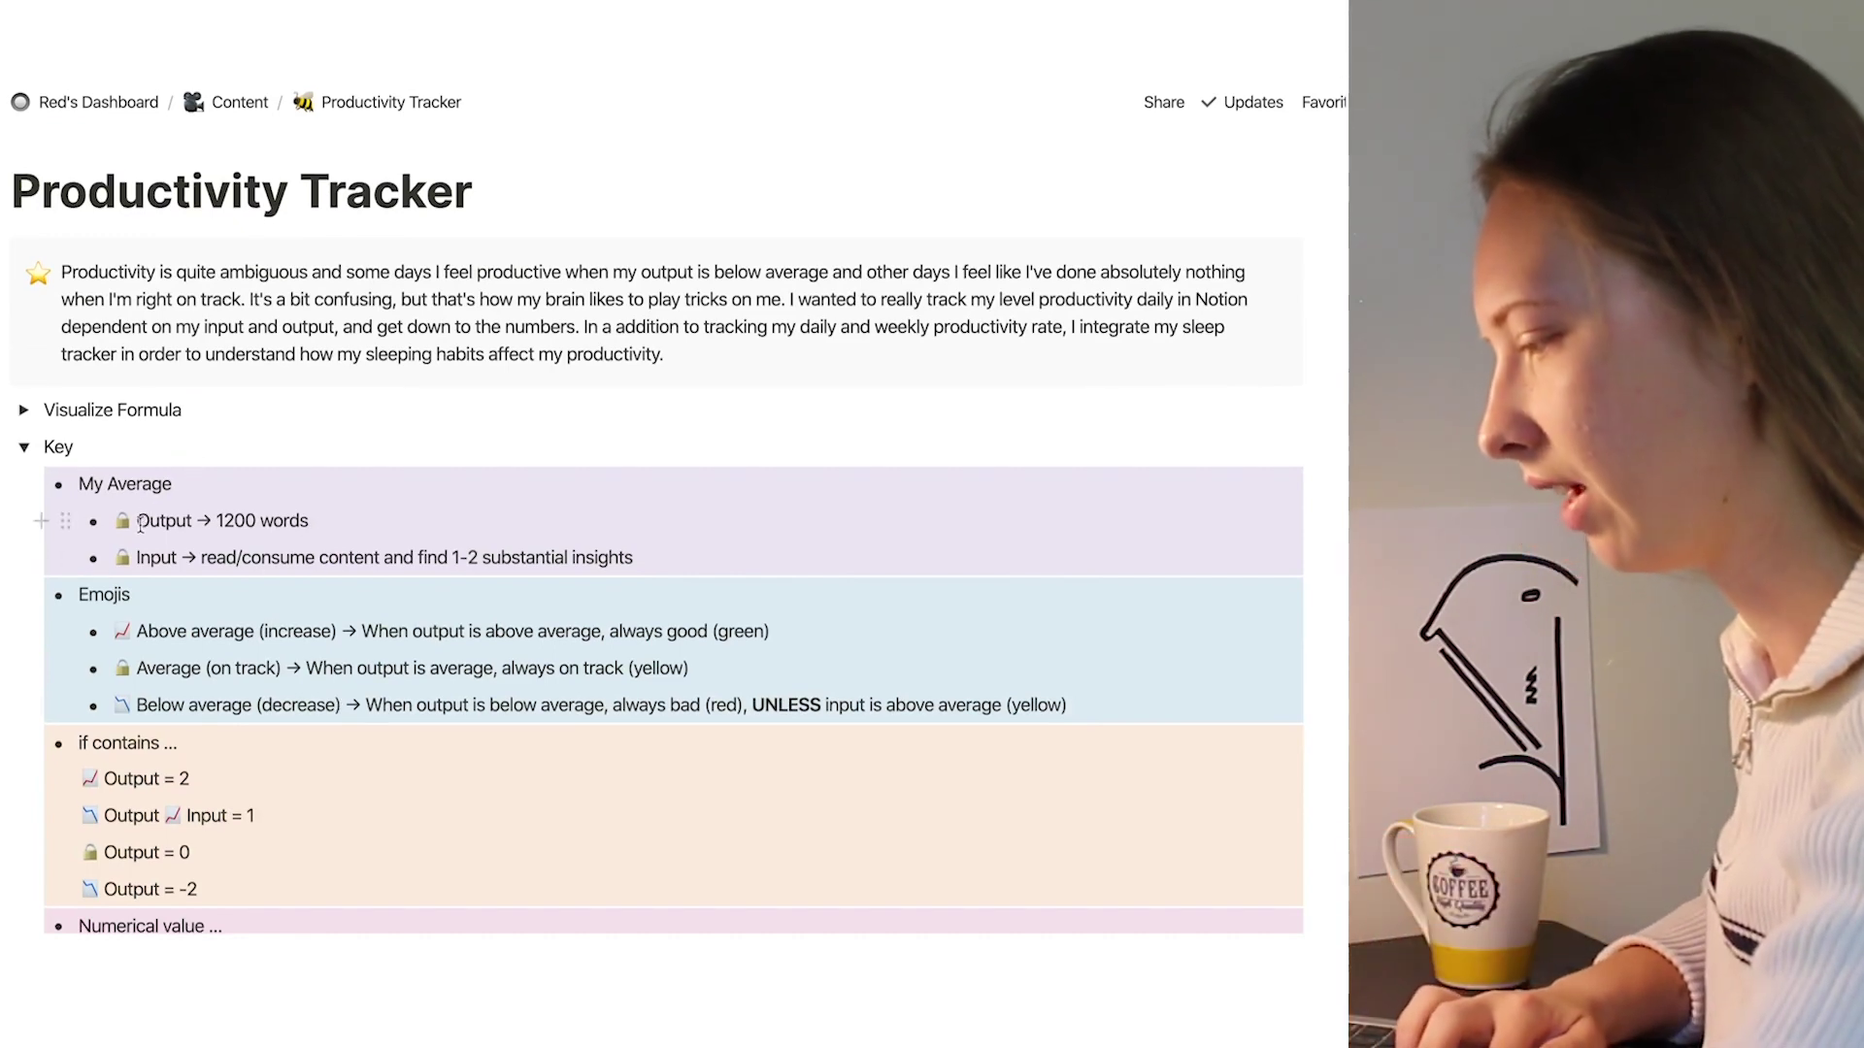
drag(140, 526, 392, 526)
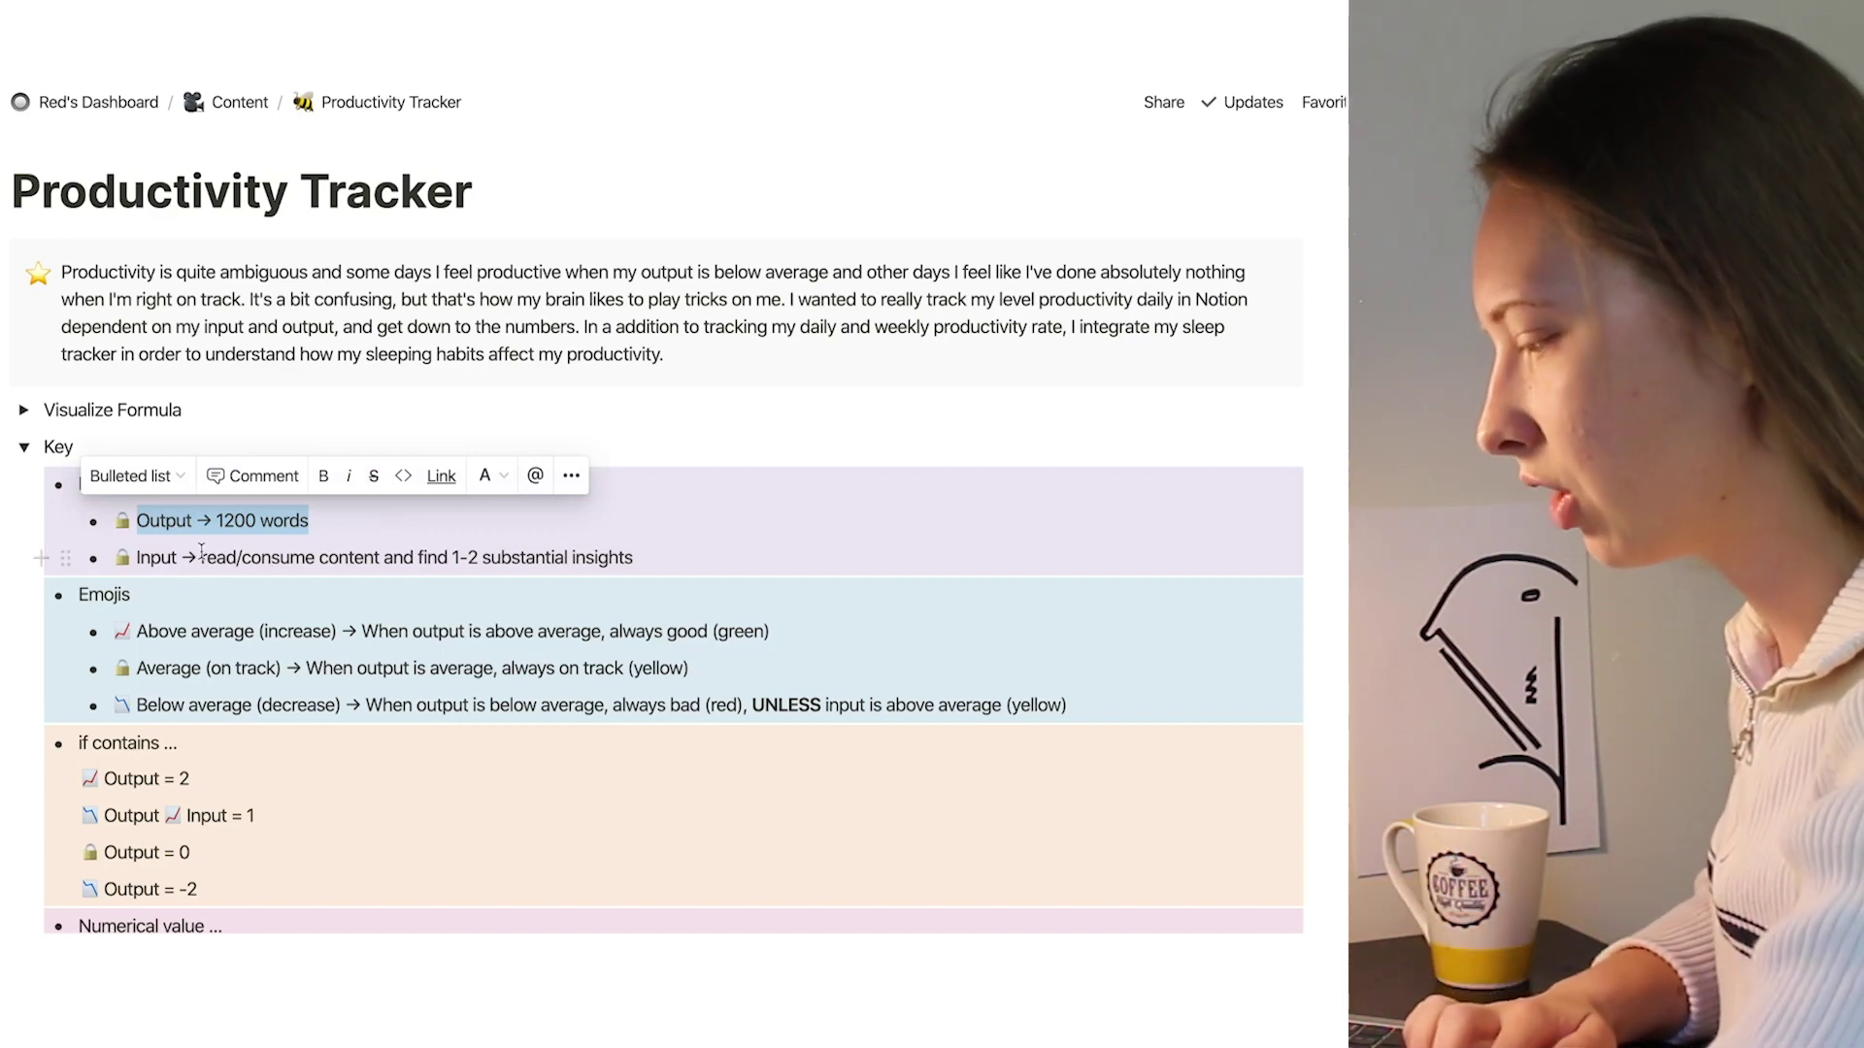
drag(201, 556, 464, 557)
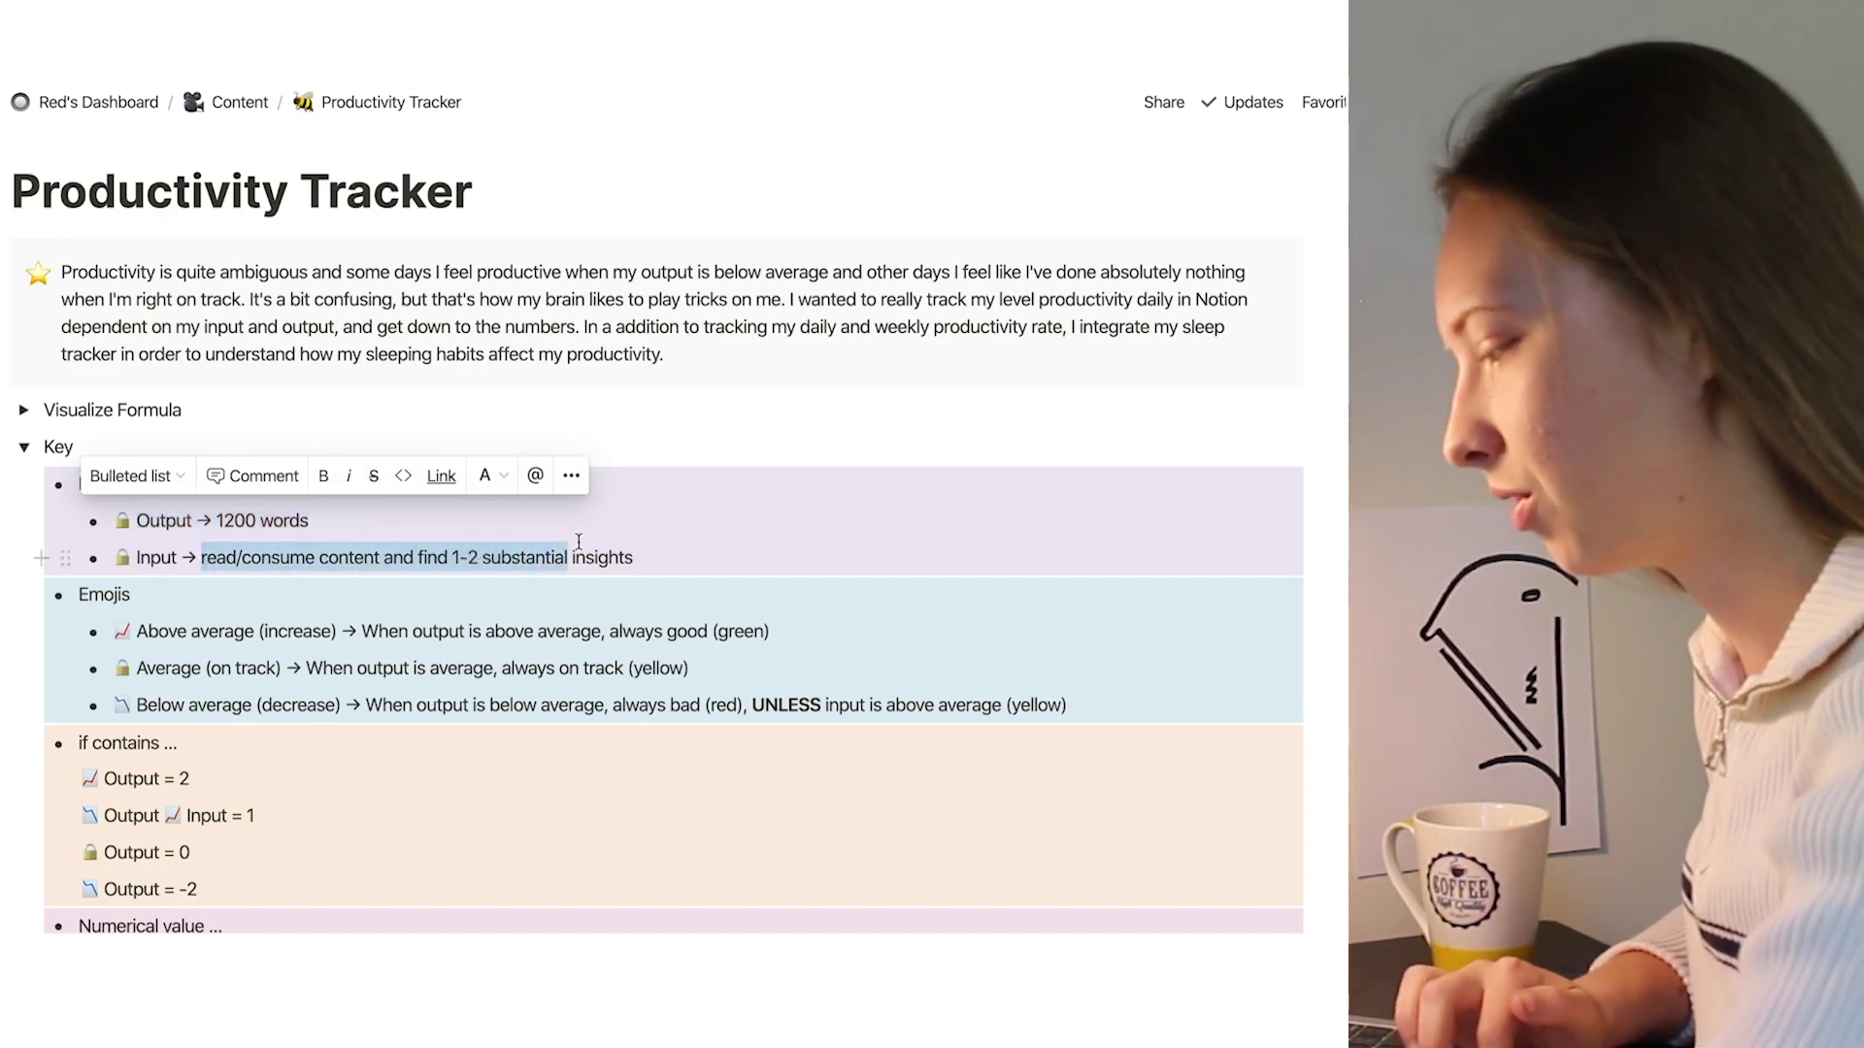
drag(579, 541, 648, 554)
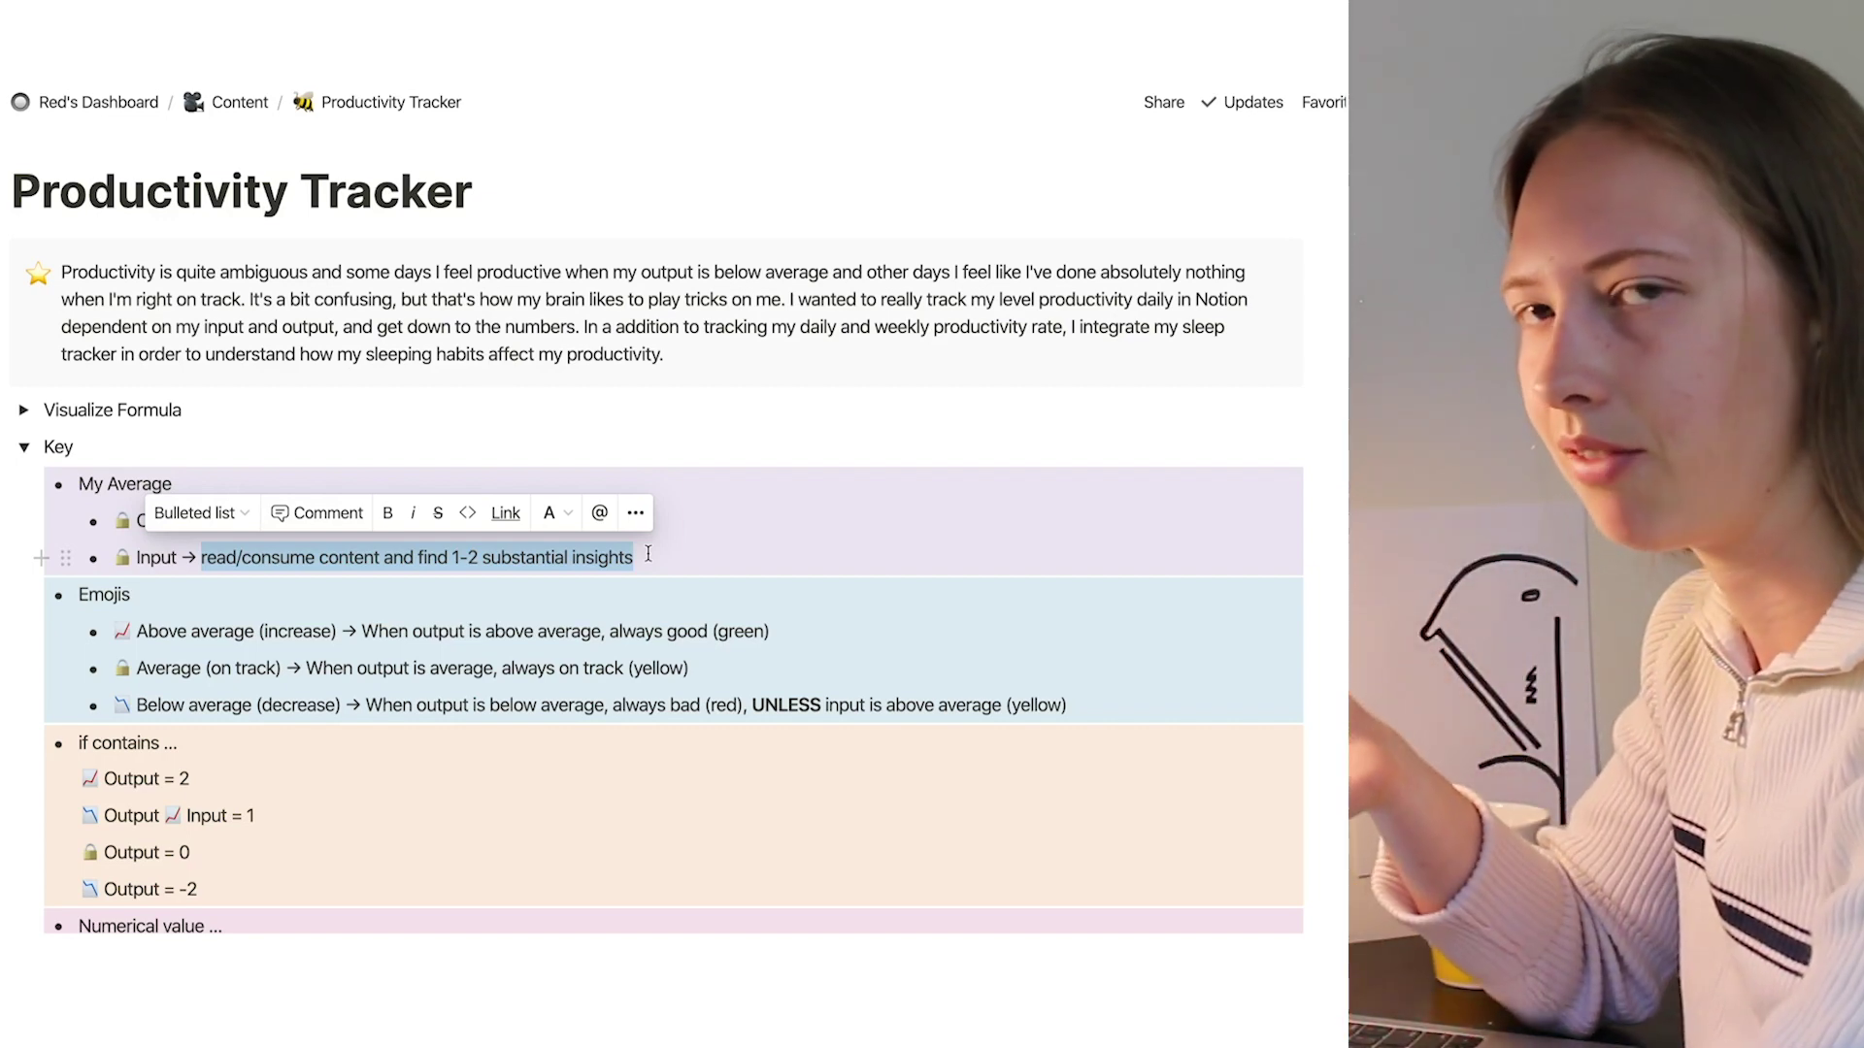
click(649, 554)
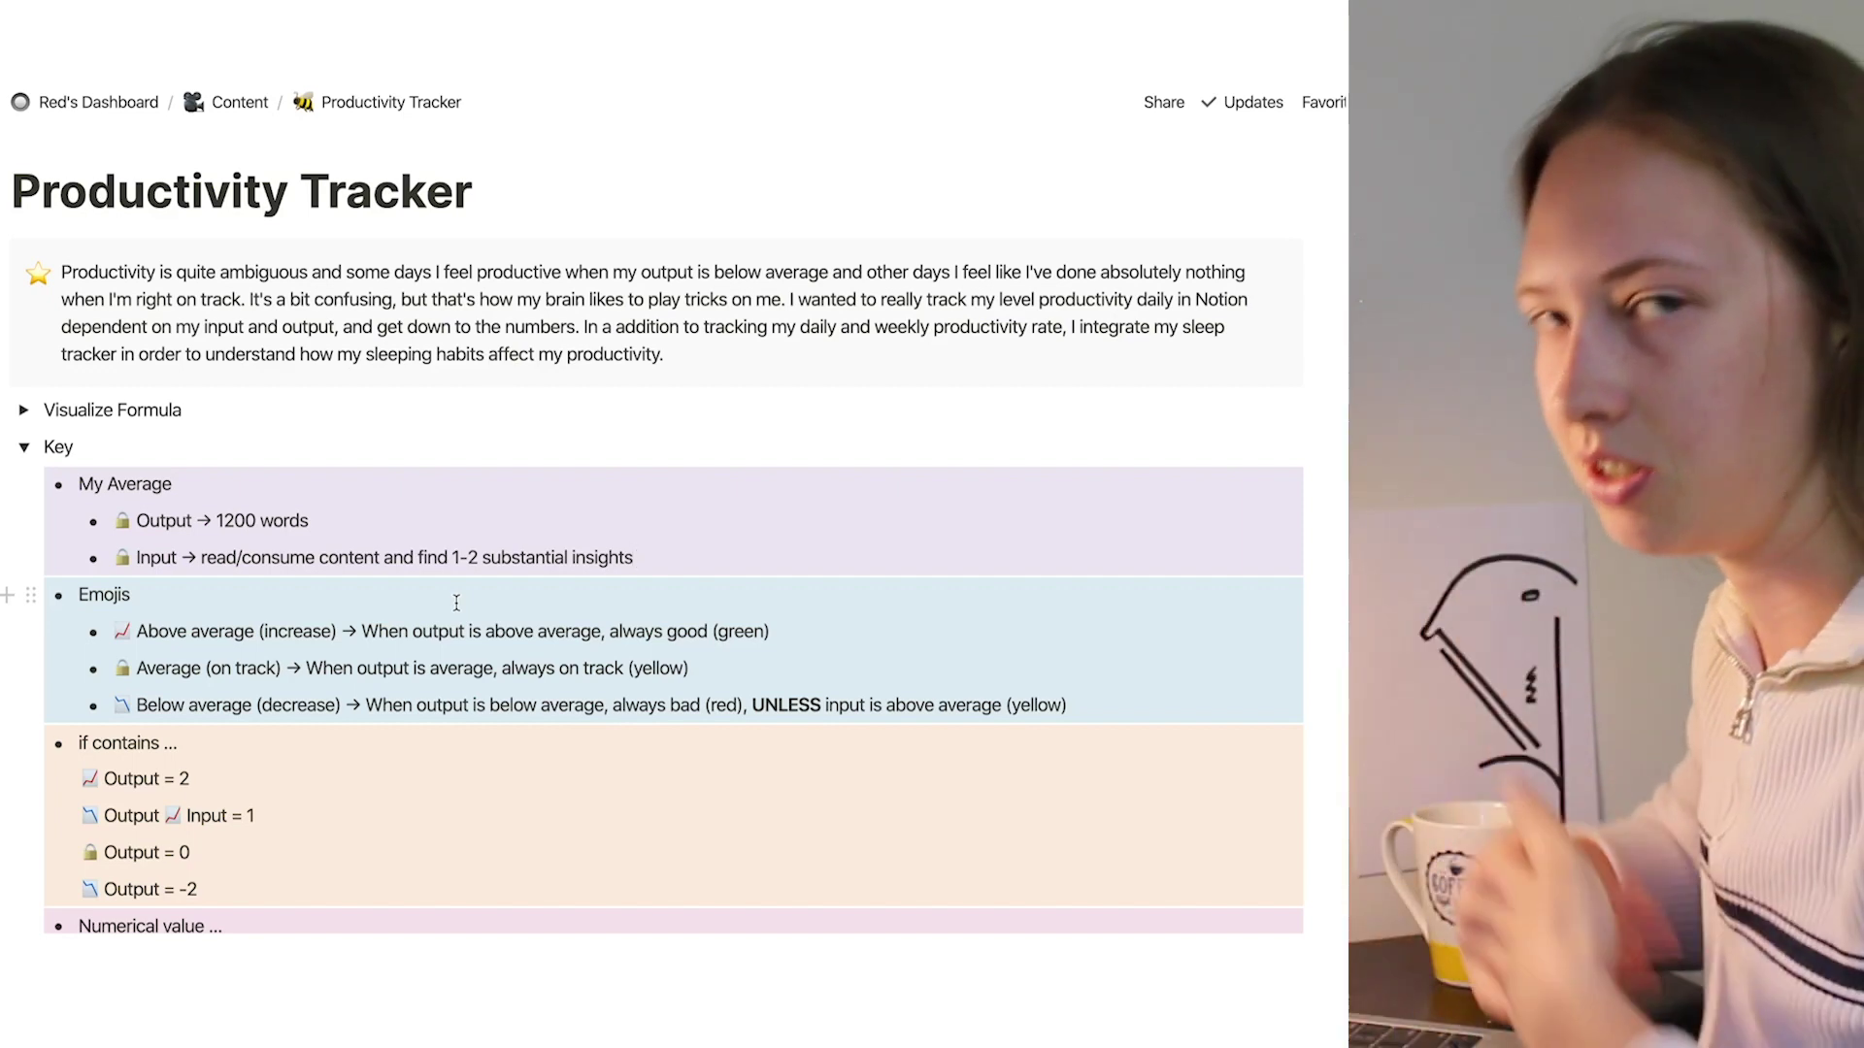
scroll(457, 603, down, 3)
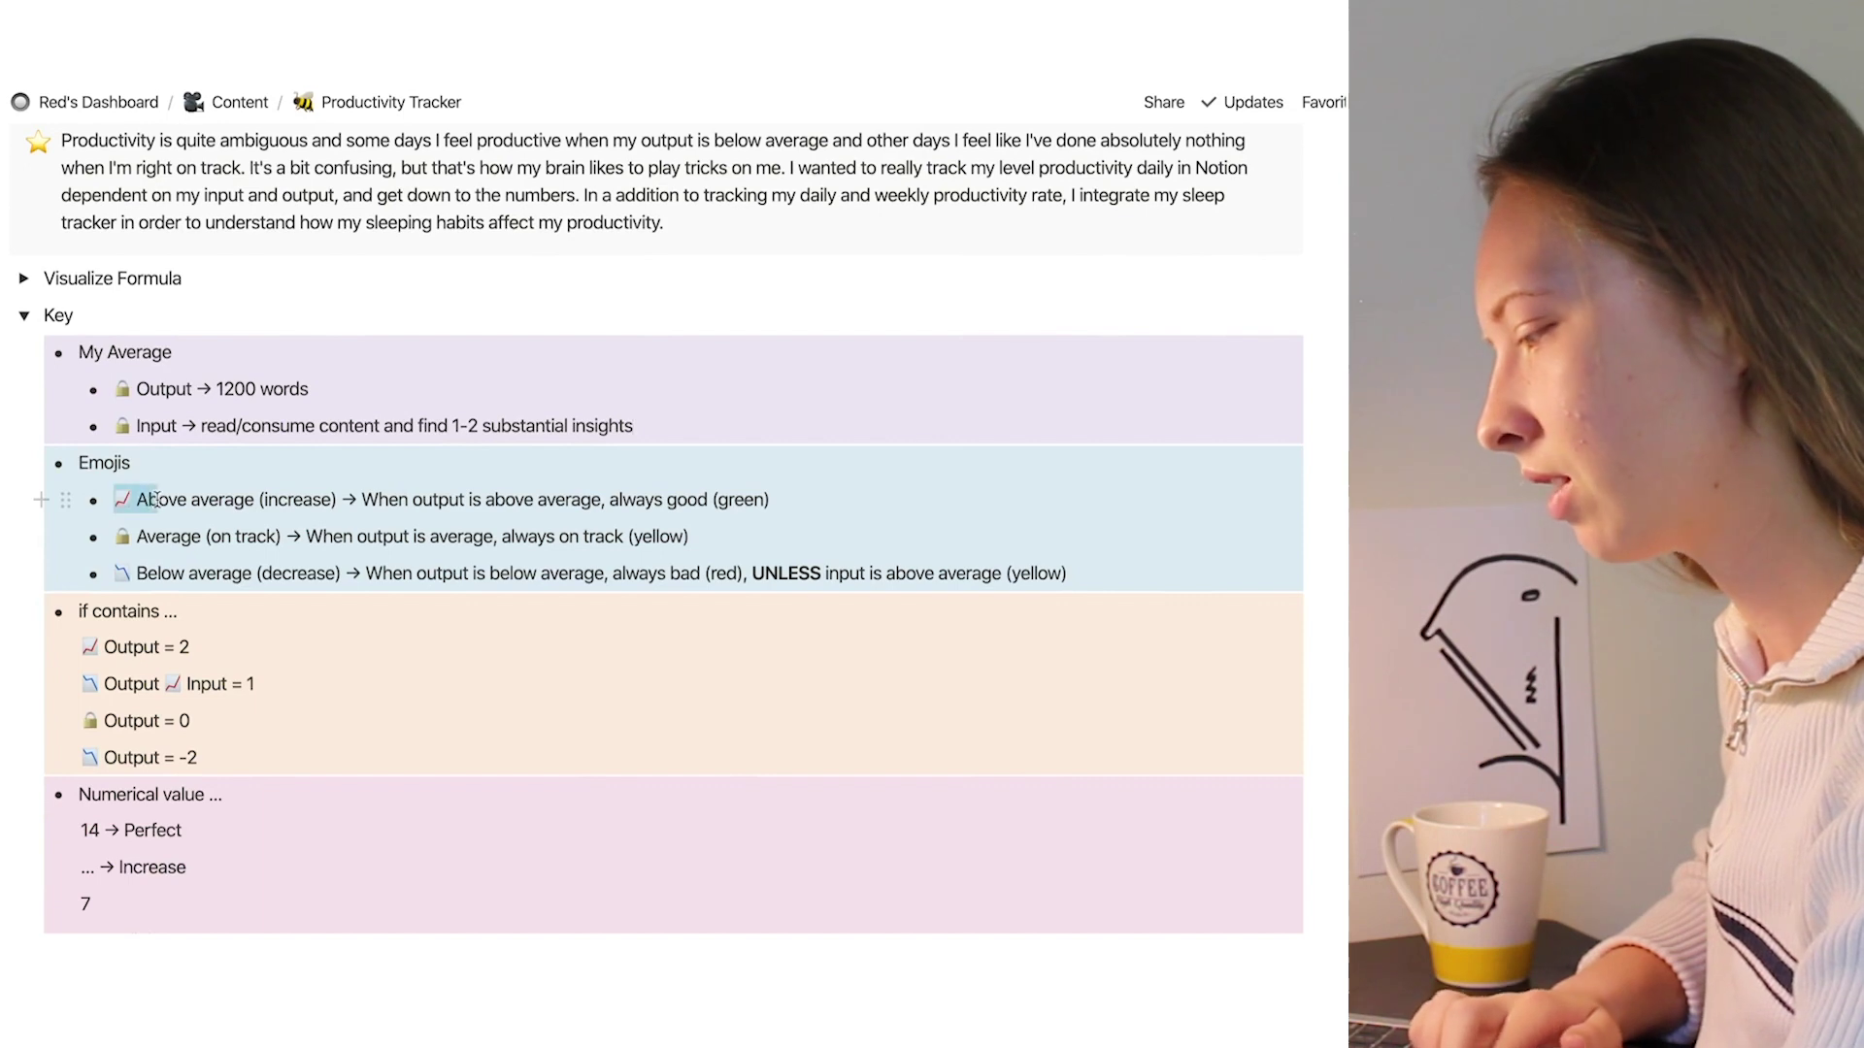
drag(156, 500, 156, 500)
click(363, 501)
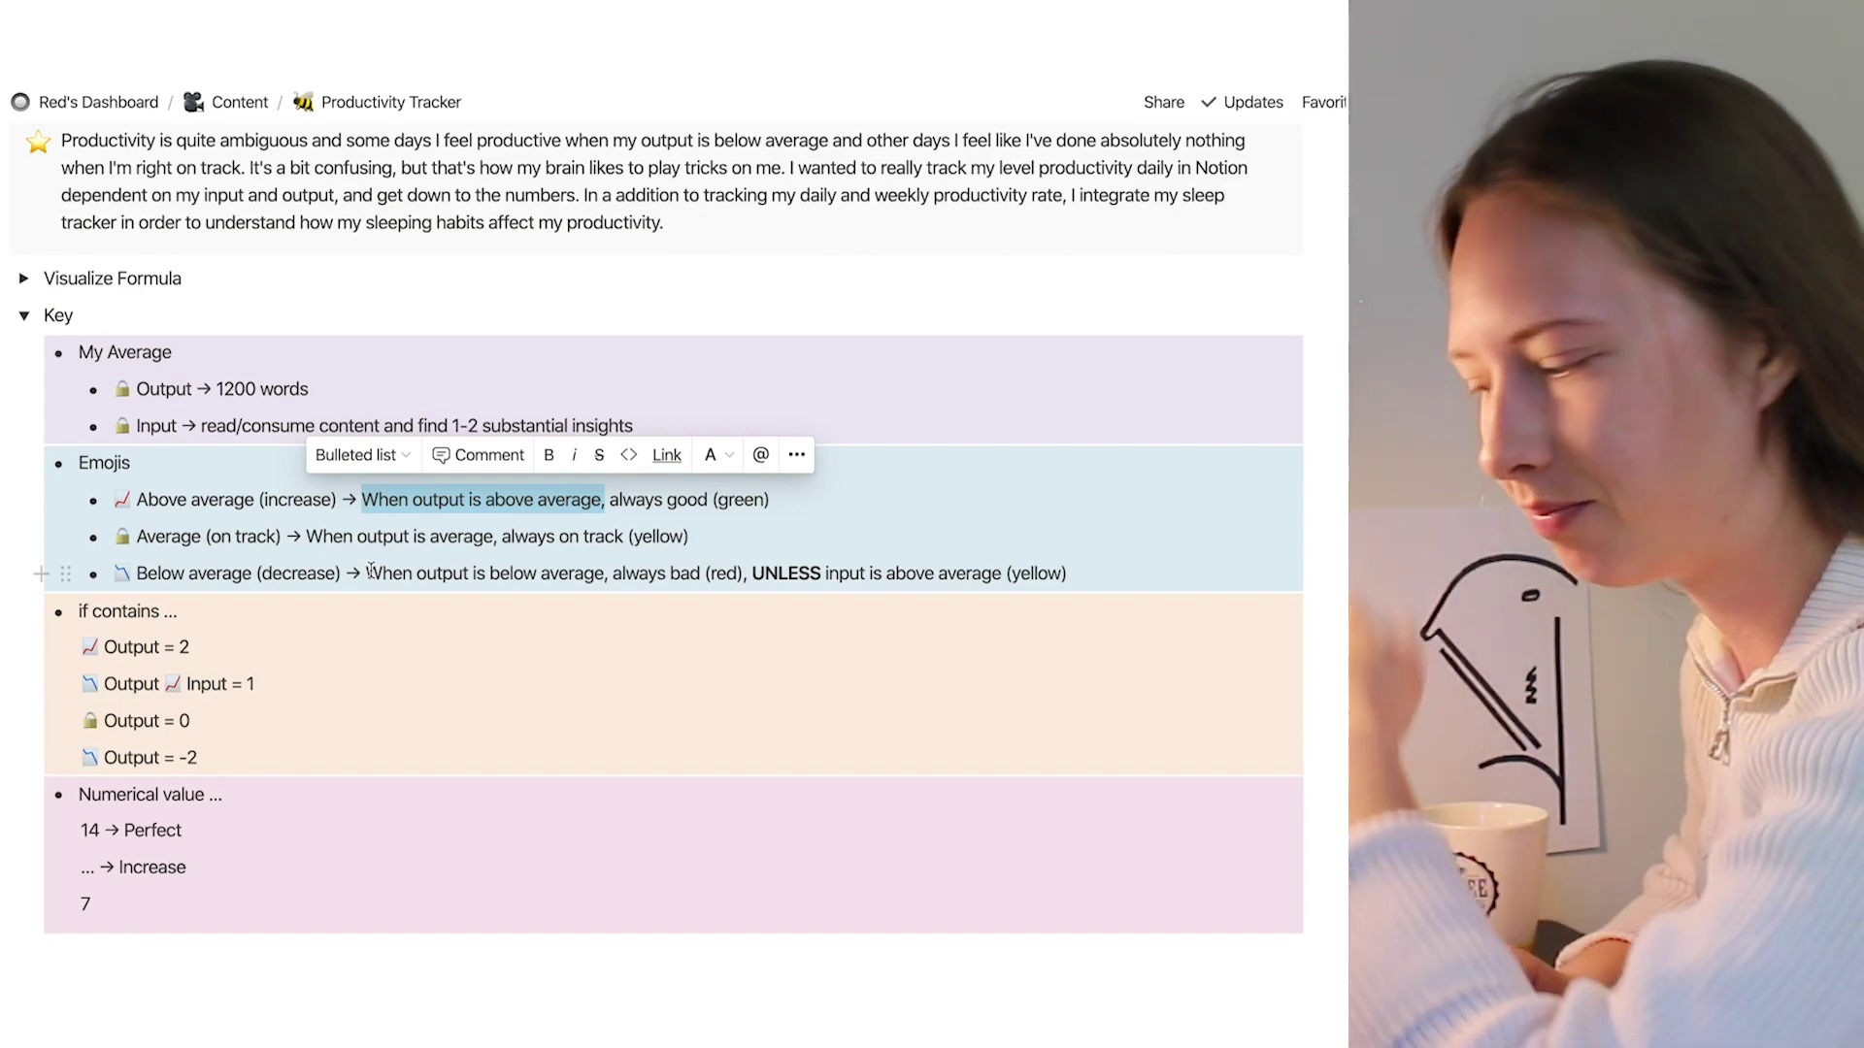
scroll(387, 537, down, 5)
click(388, 538)
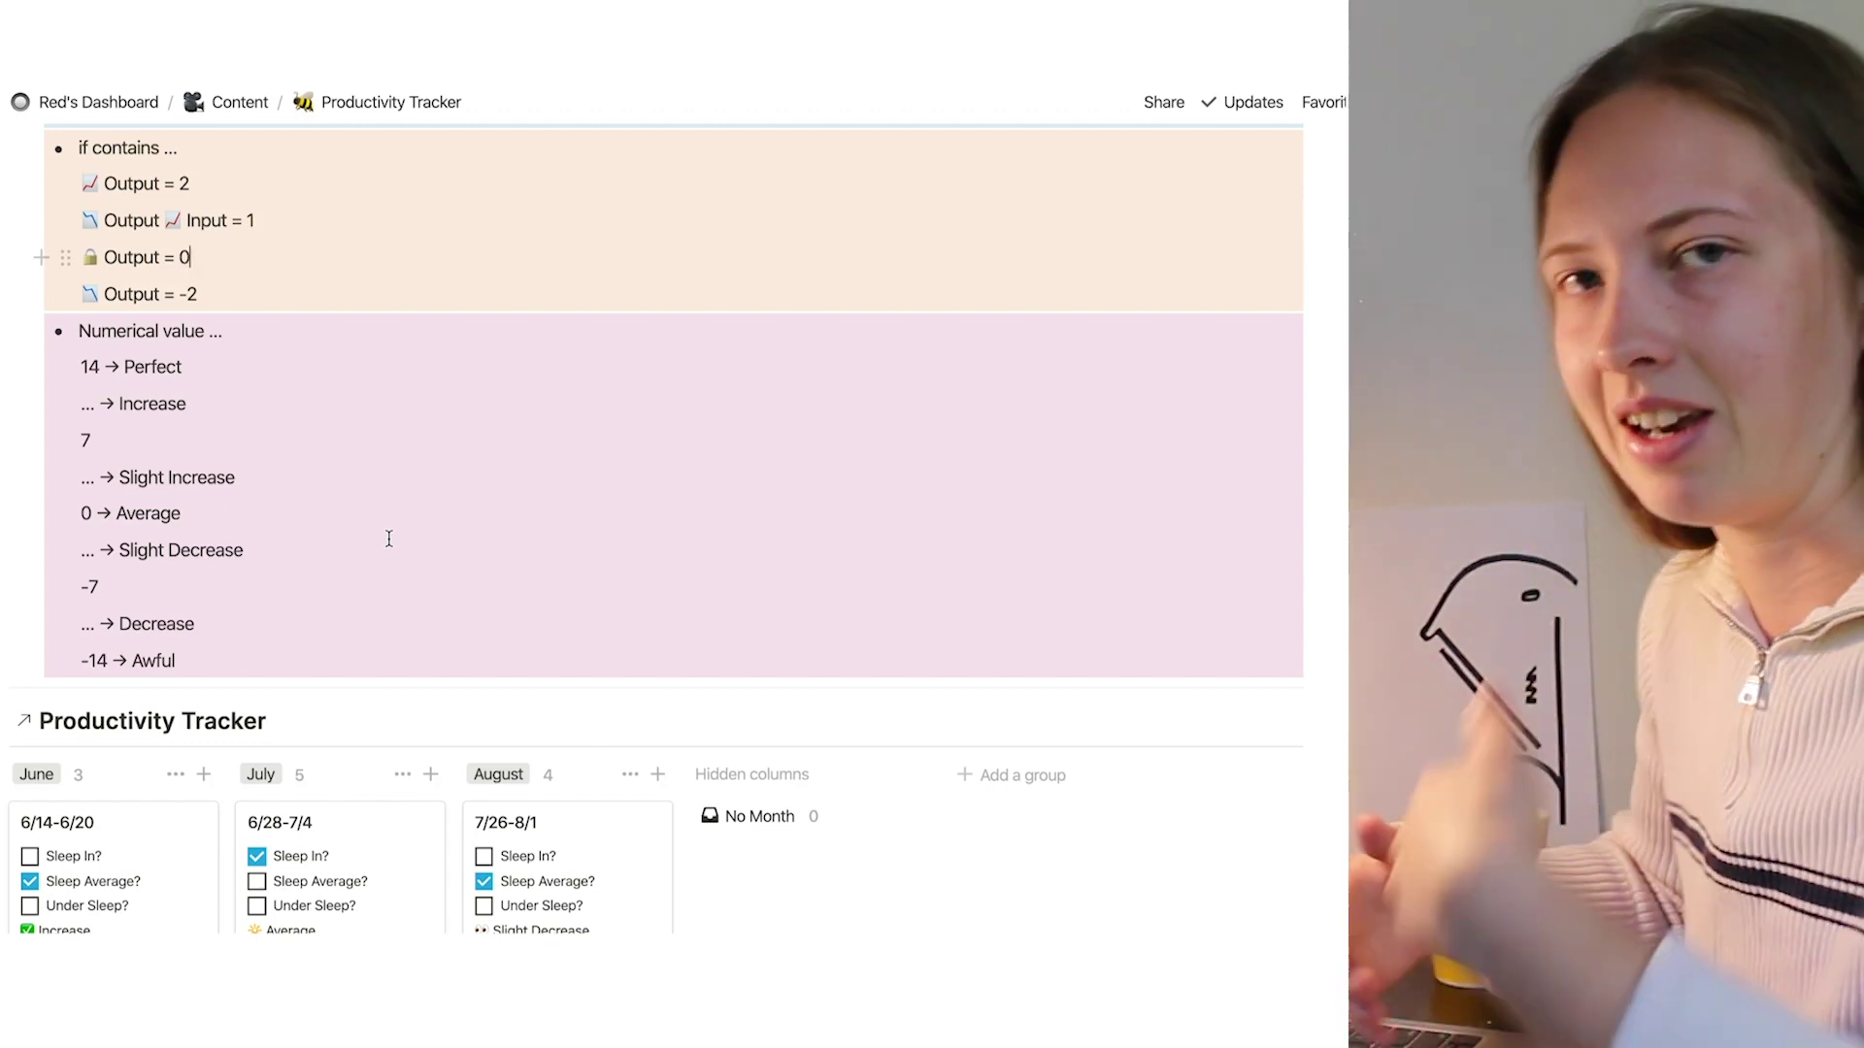
scroll(80, 226, up, 1)
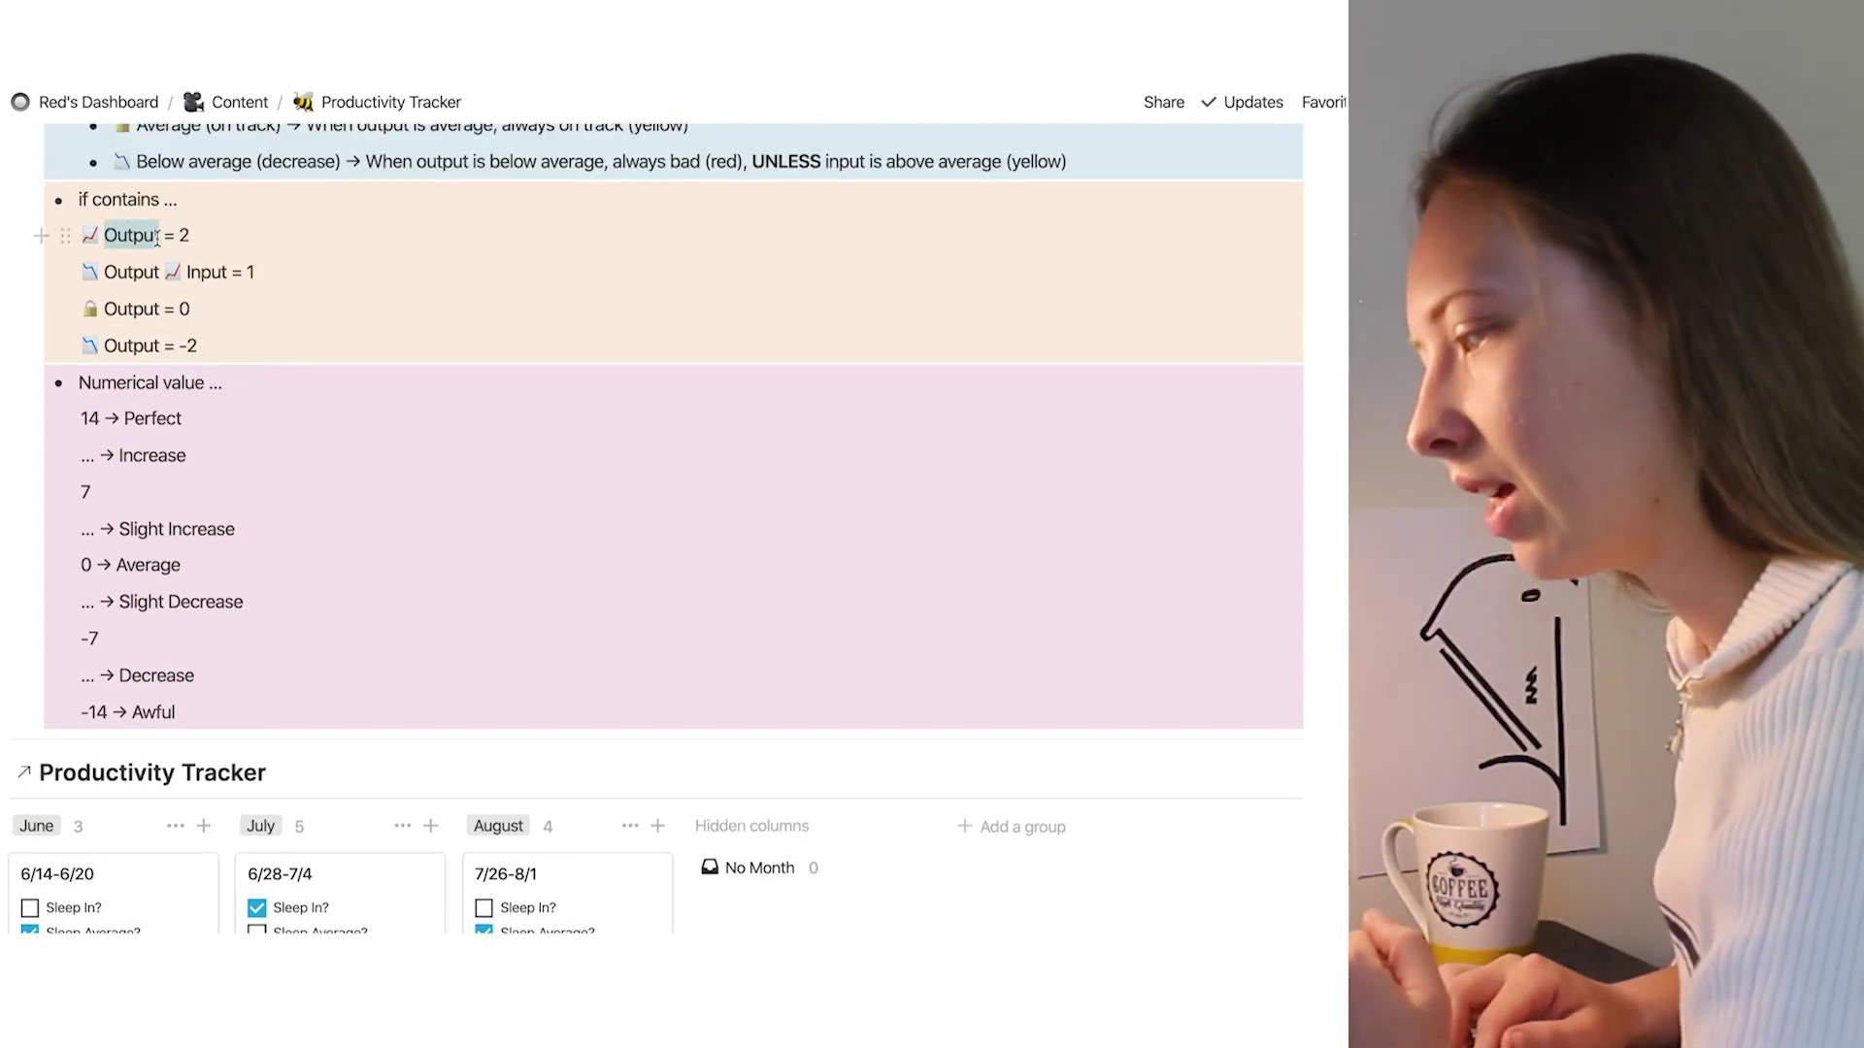
drag(157, 238, 164, 238)
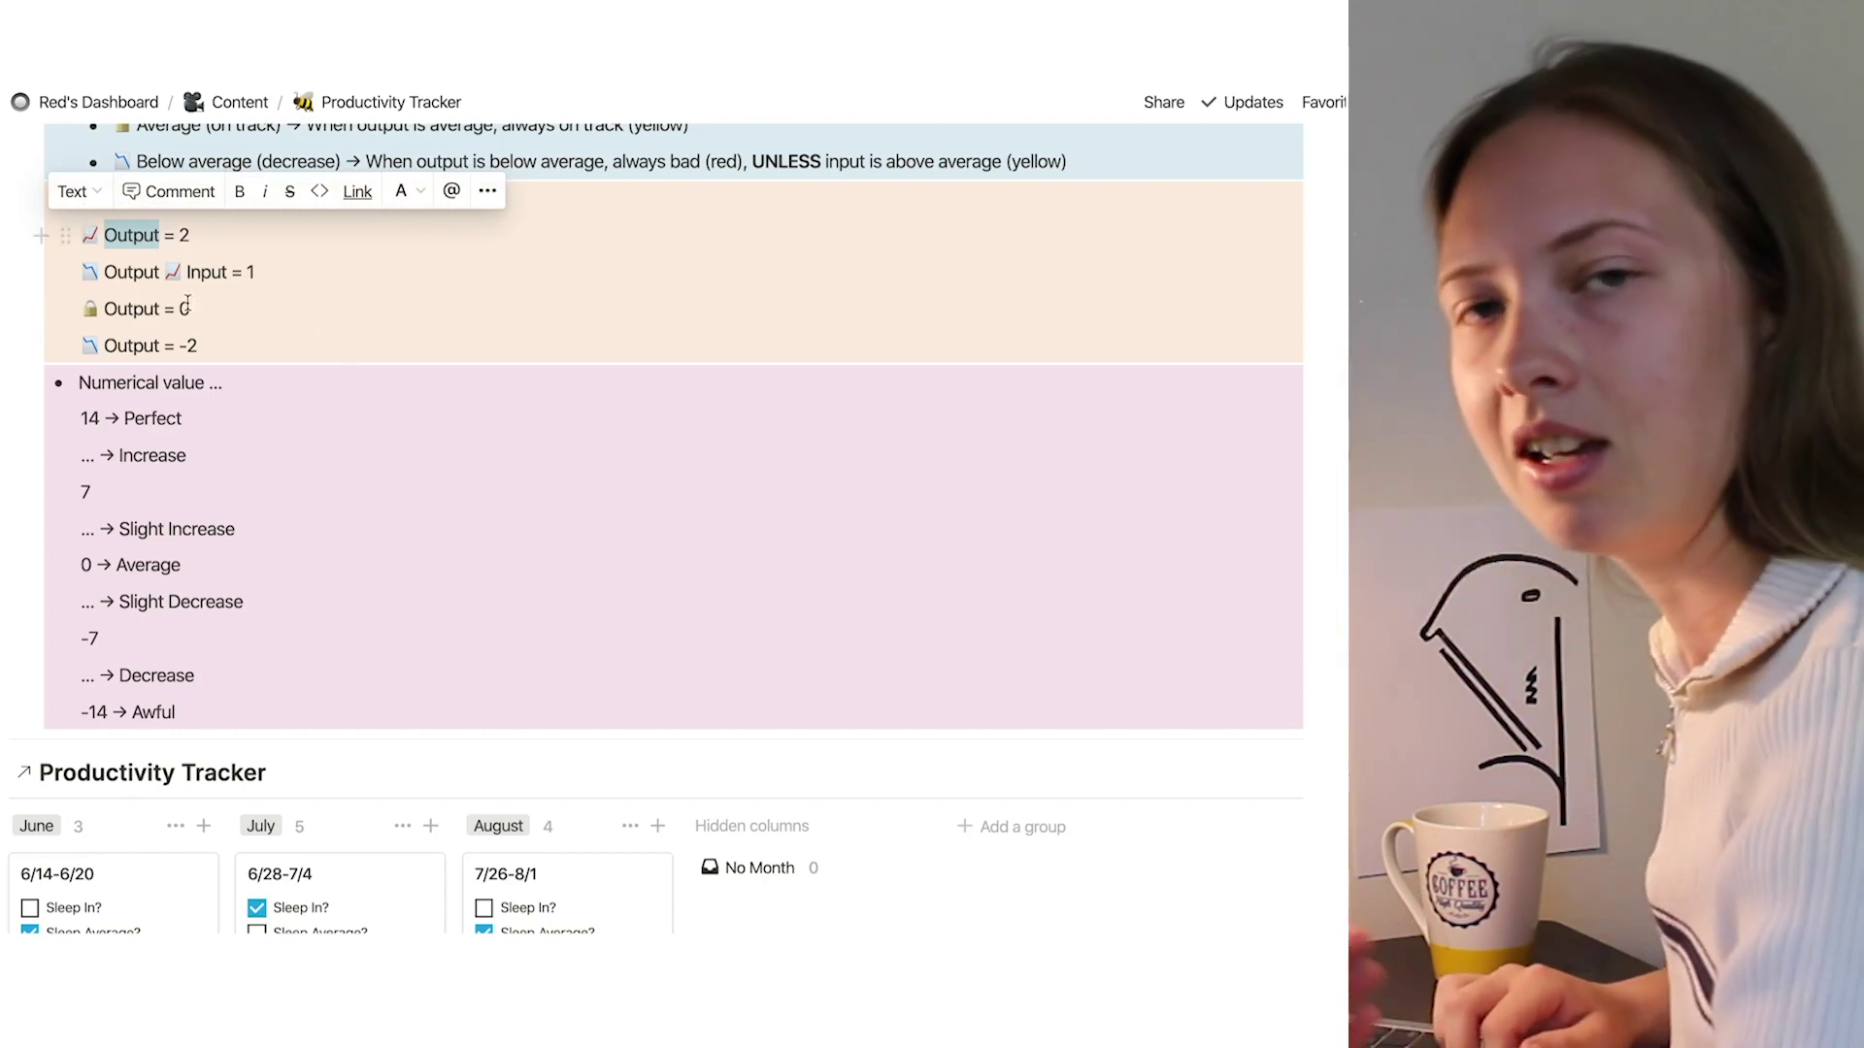
click(213, 240)
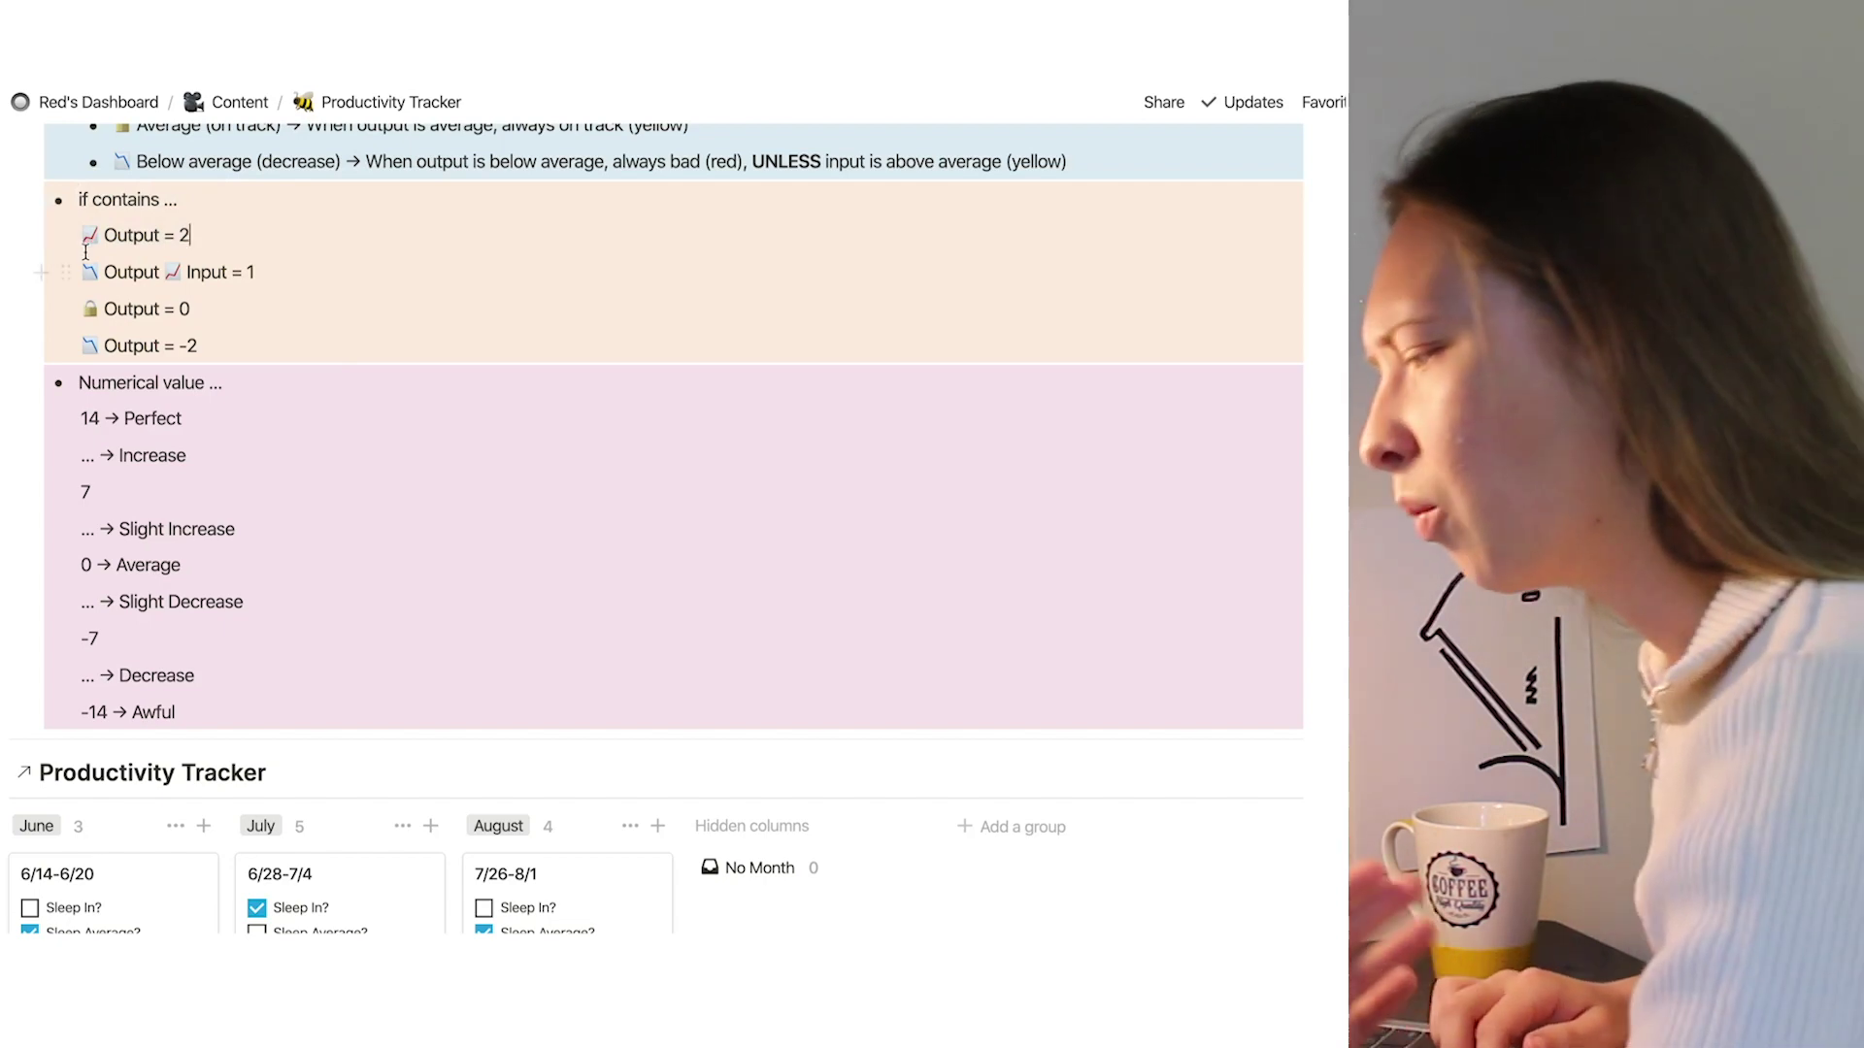
click(207, 309)
drag(81, 346, 224, 345)
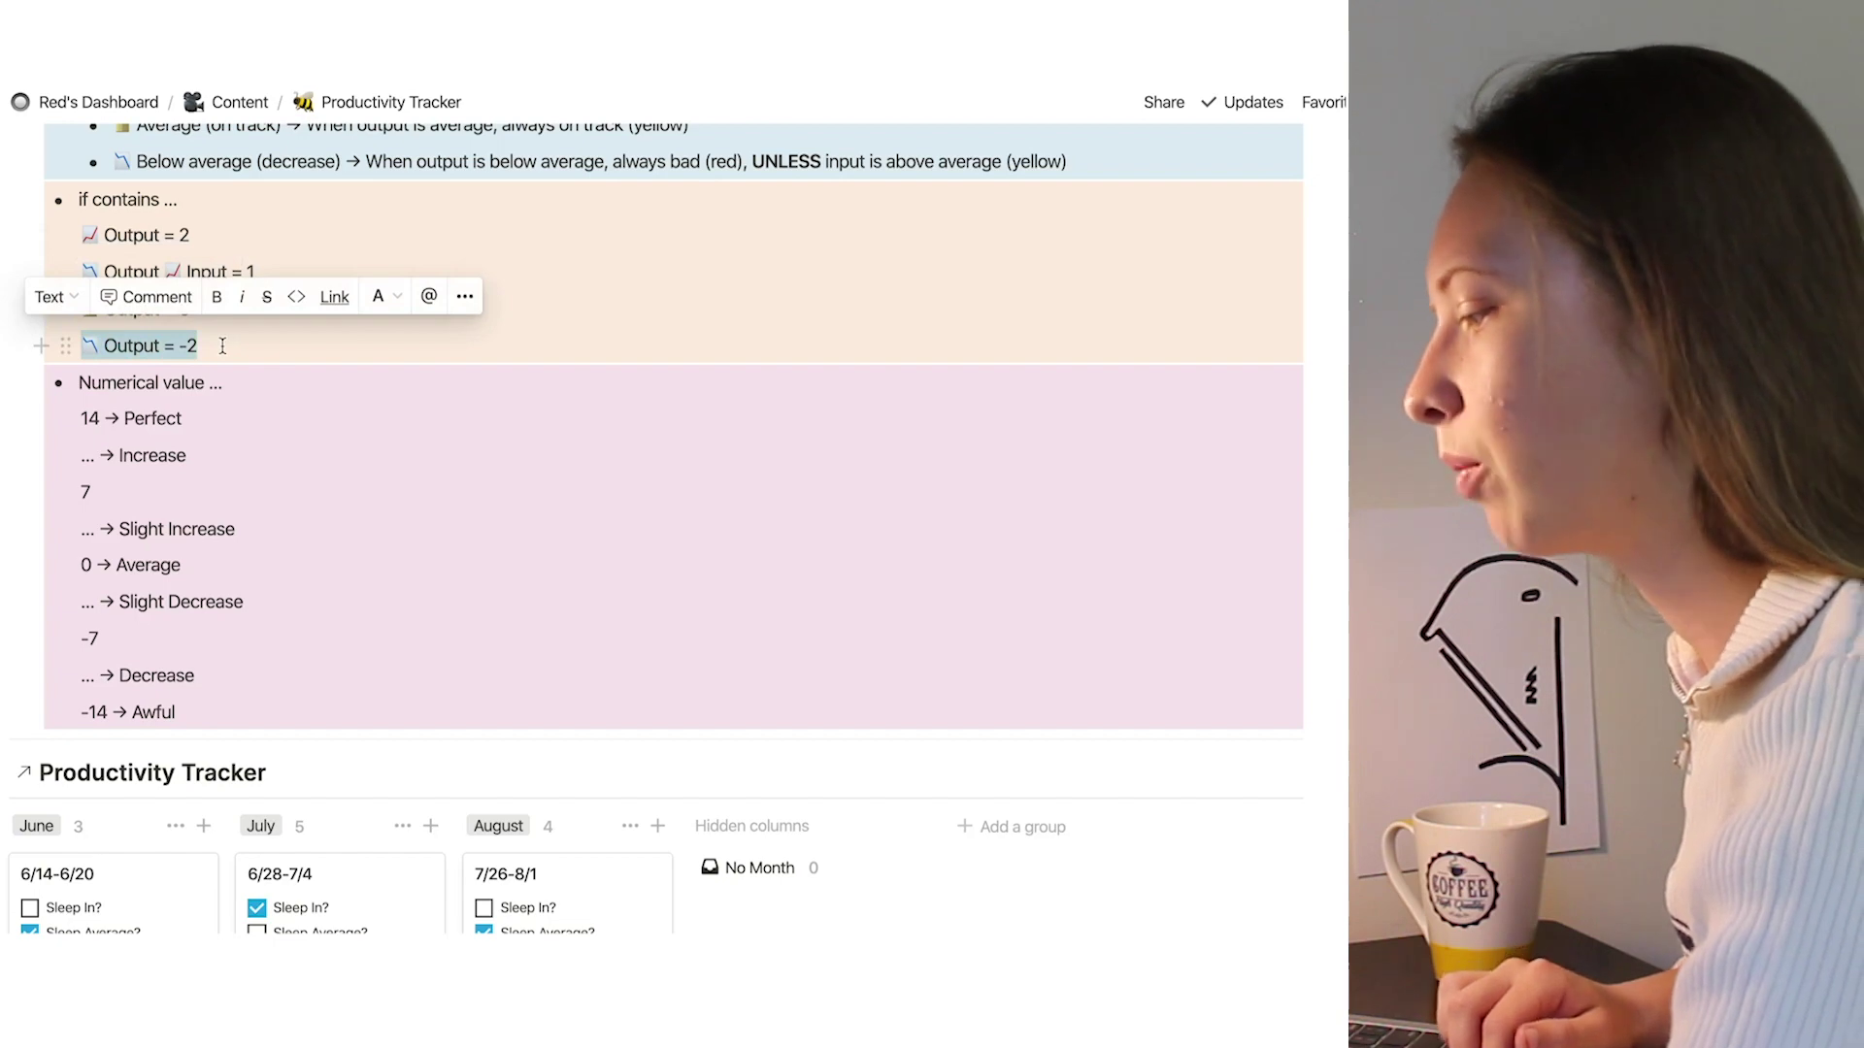
click(224, 345)
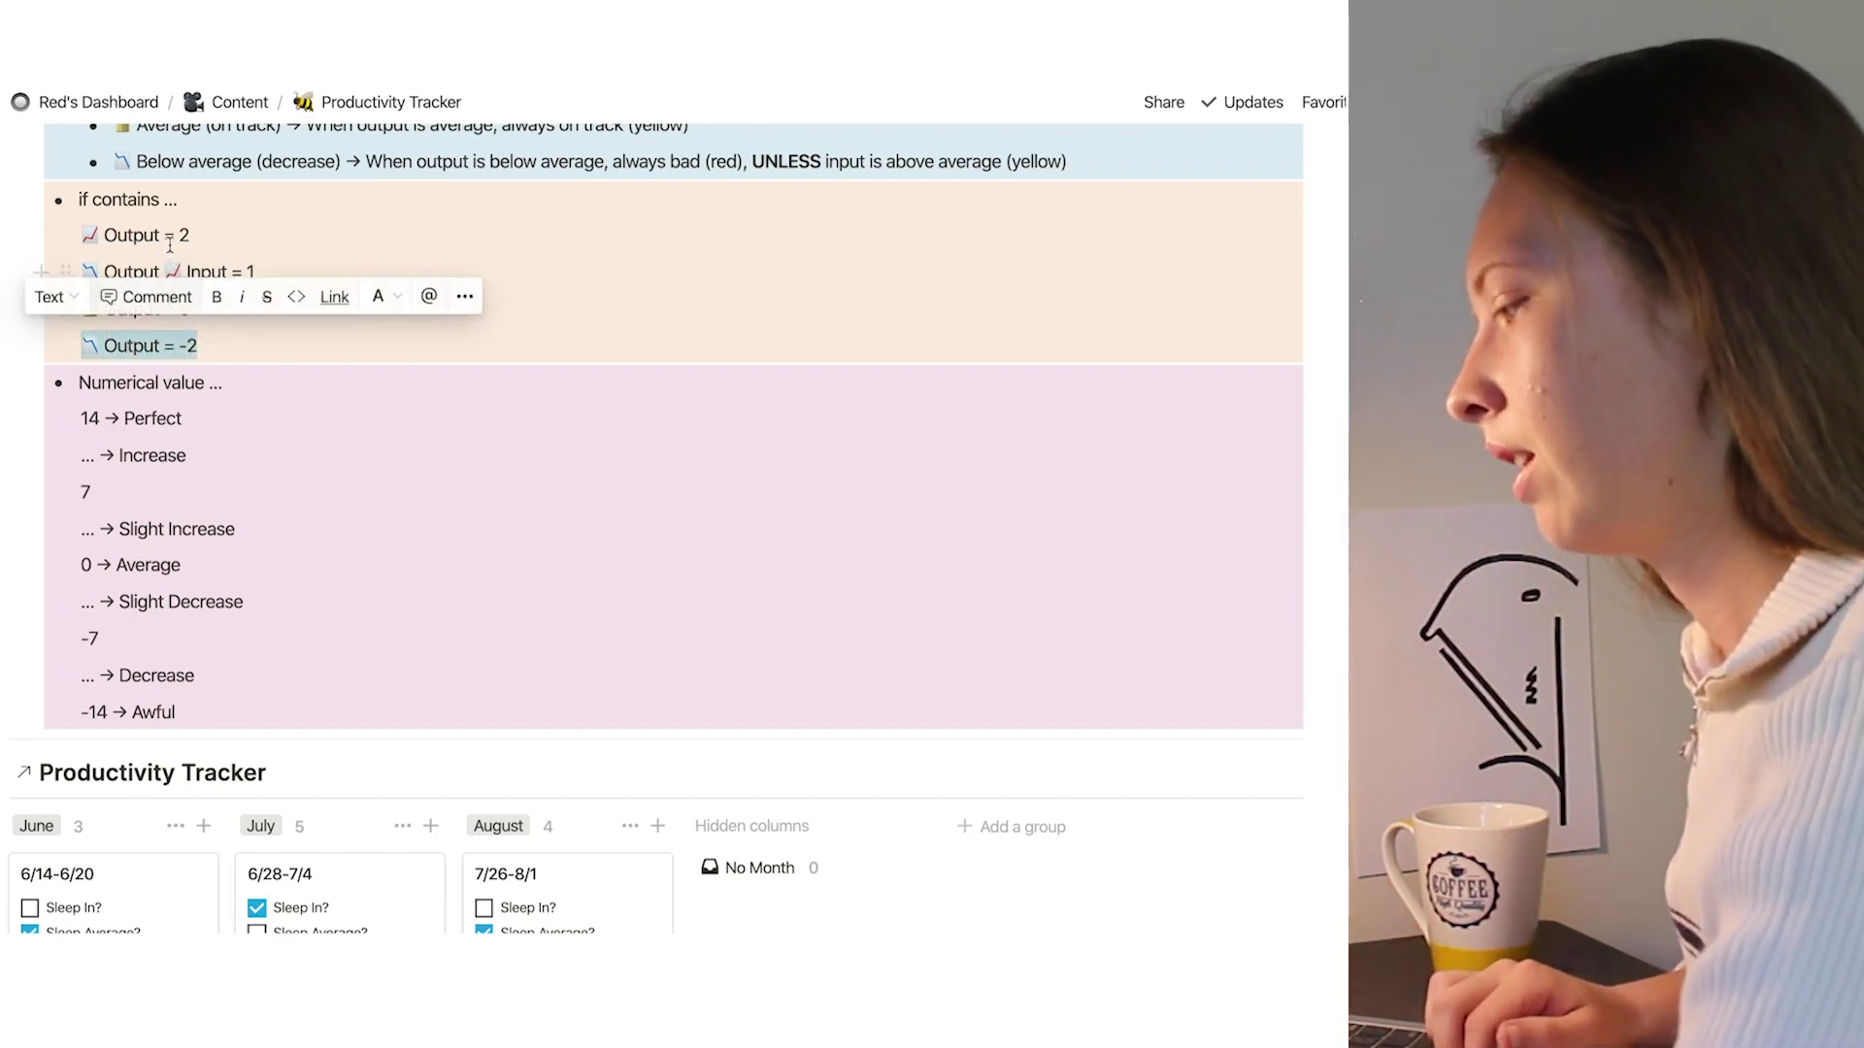
click(85, 271)
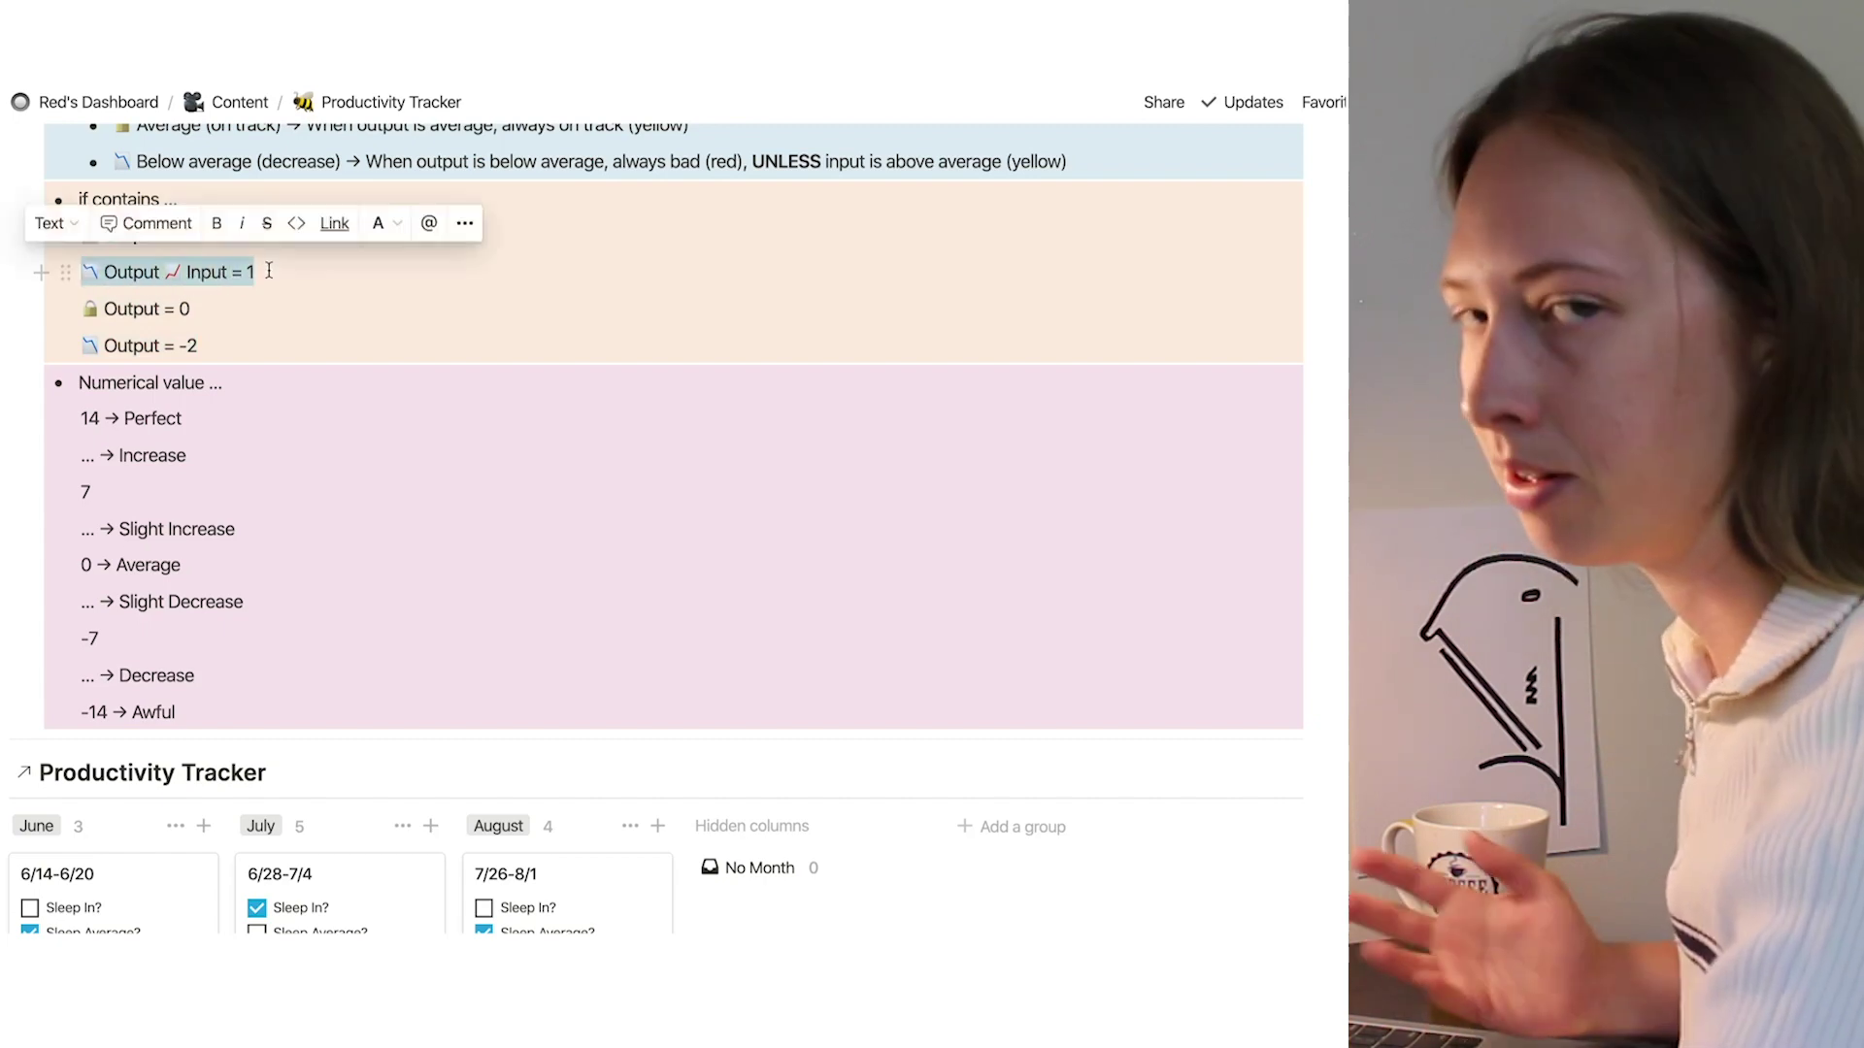
click(260, 515)
scroll(260, 515, down, 5)
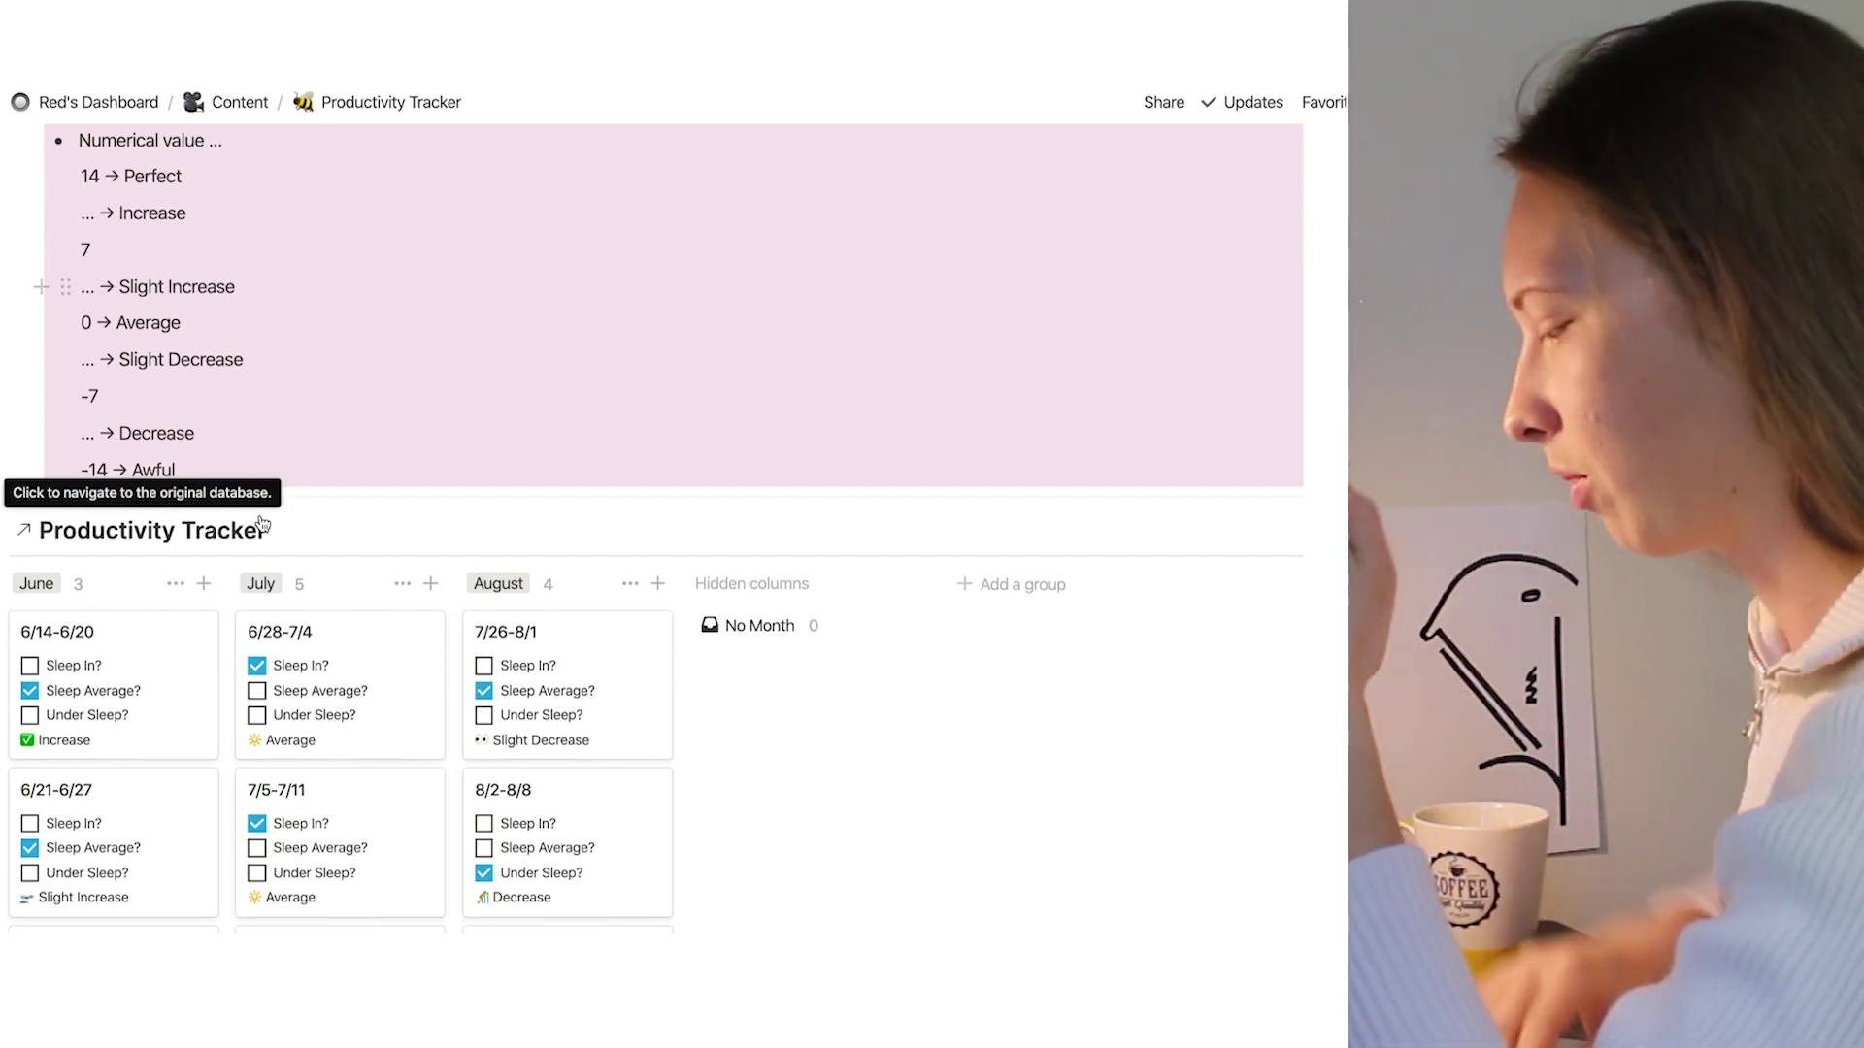
scroll(260, 524, down, 10)
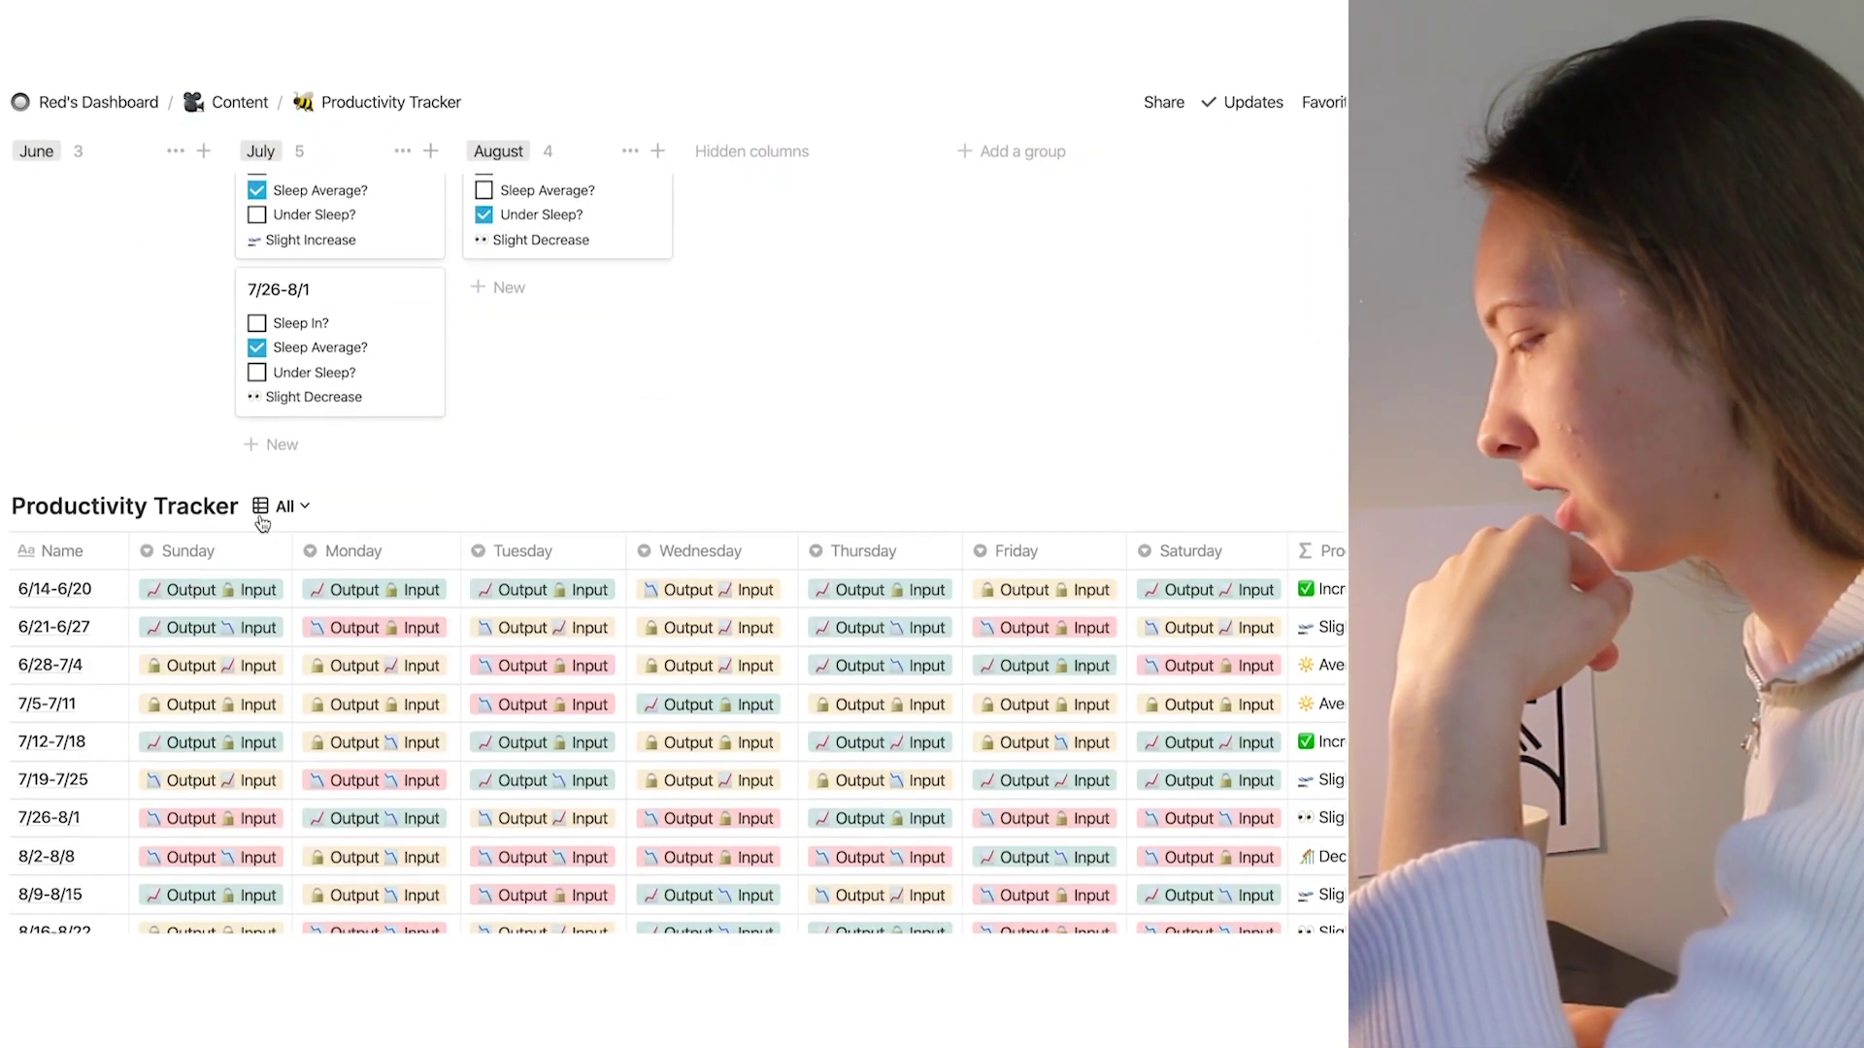
click(199, 594)
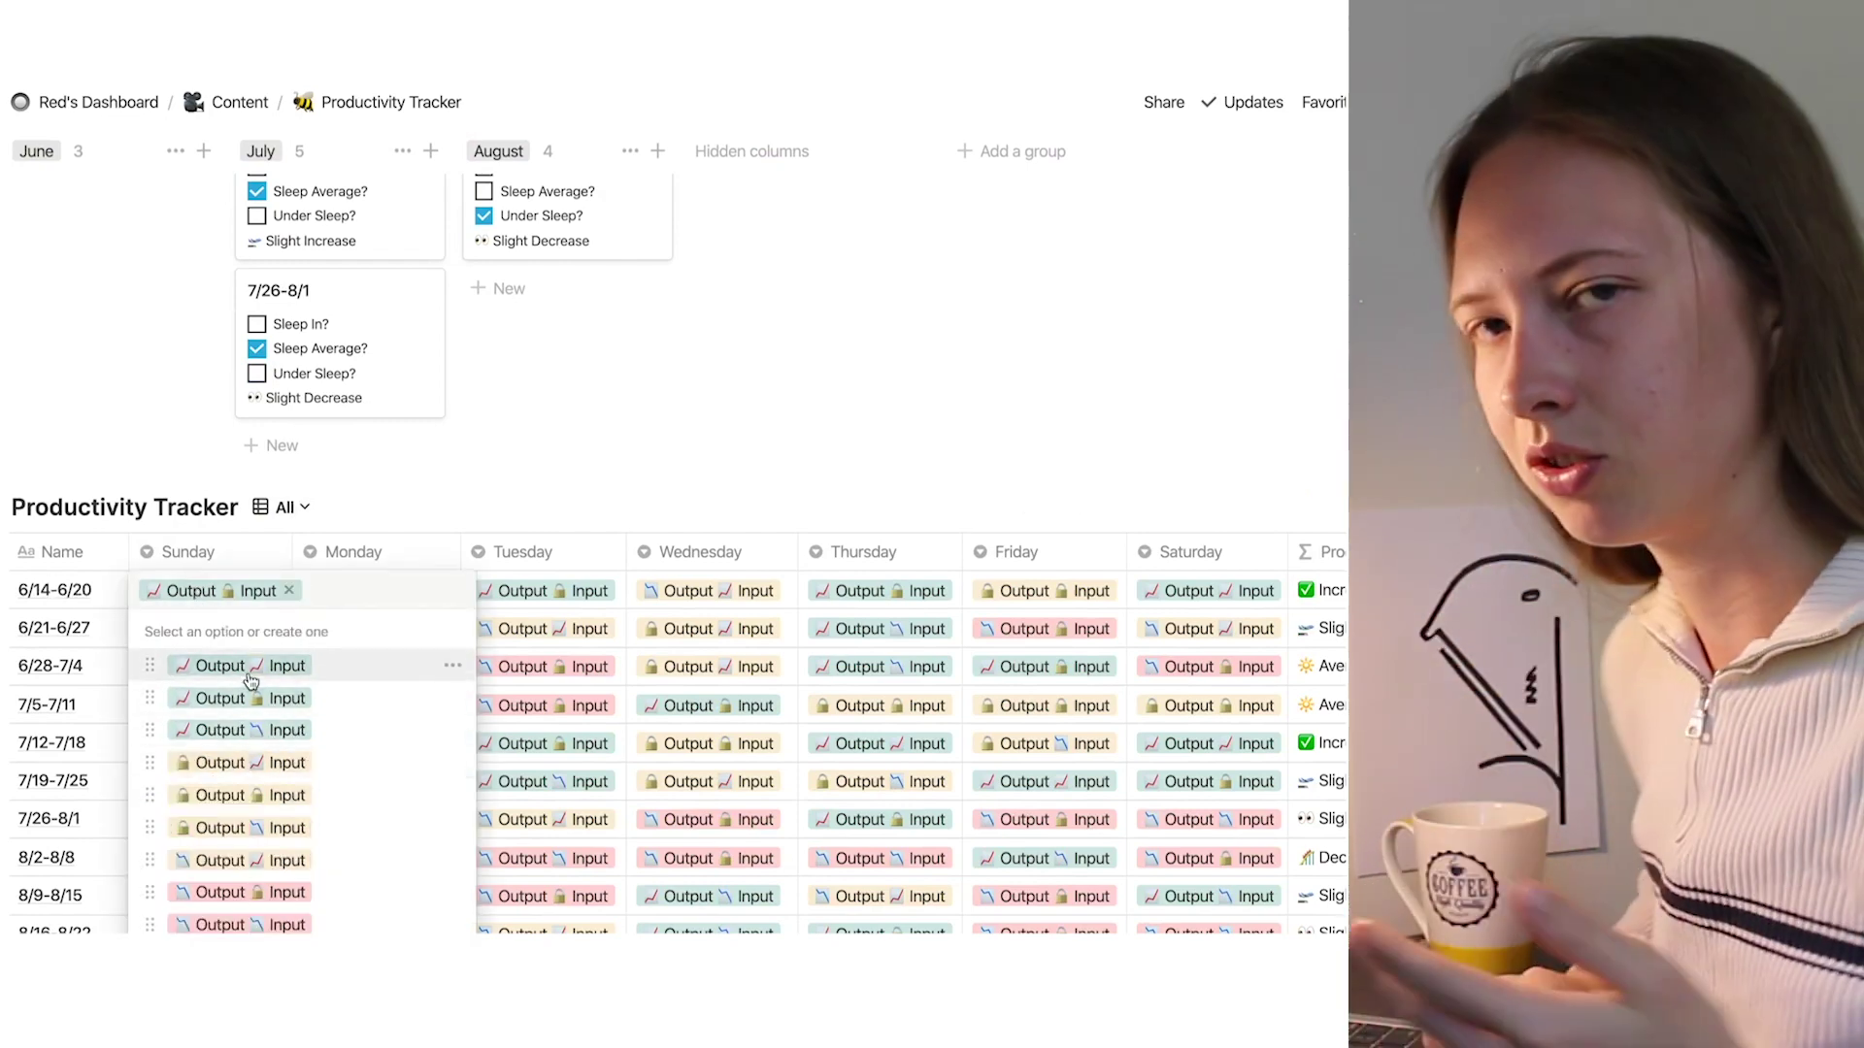
key(Escape)
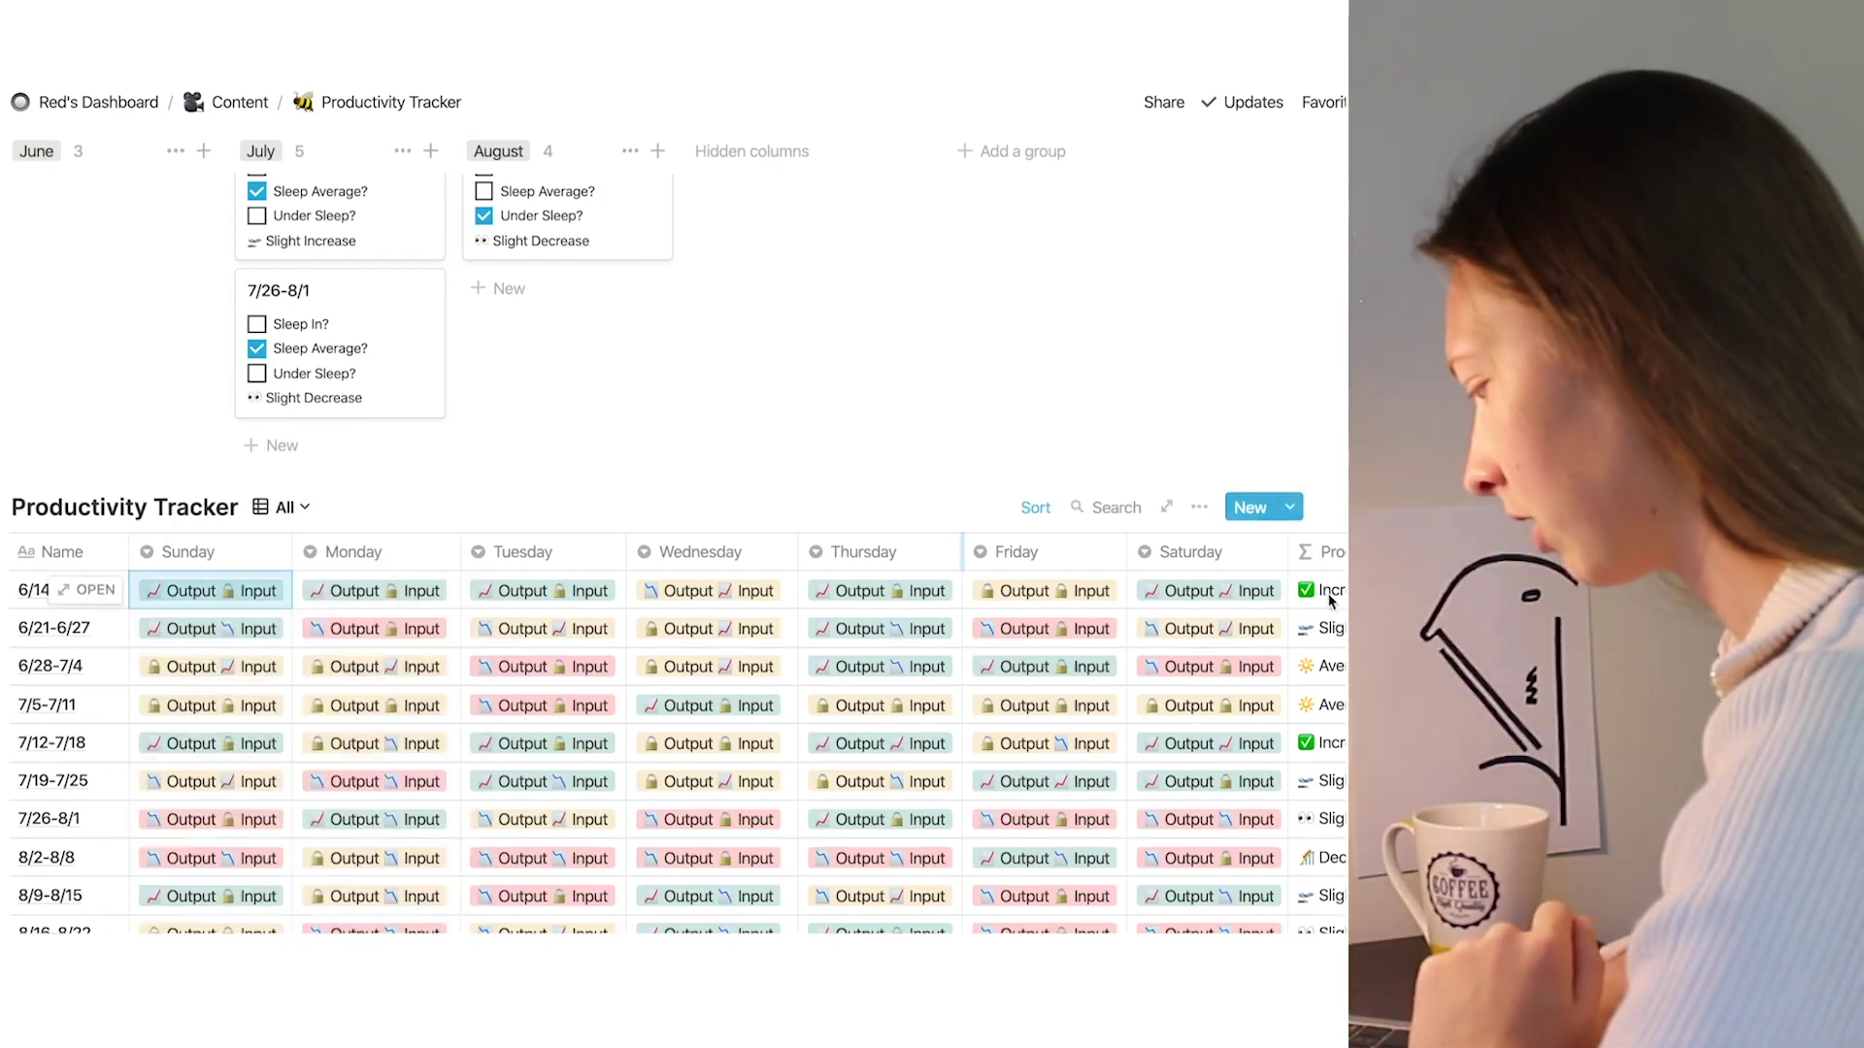
click(215, 592)
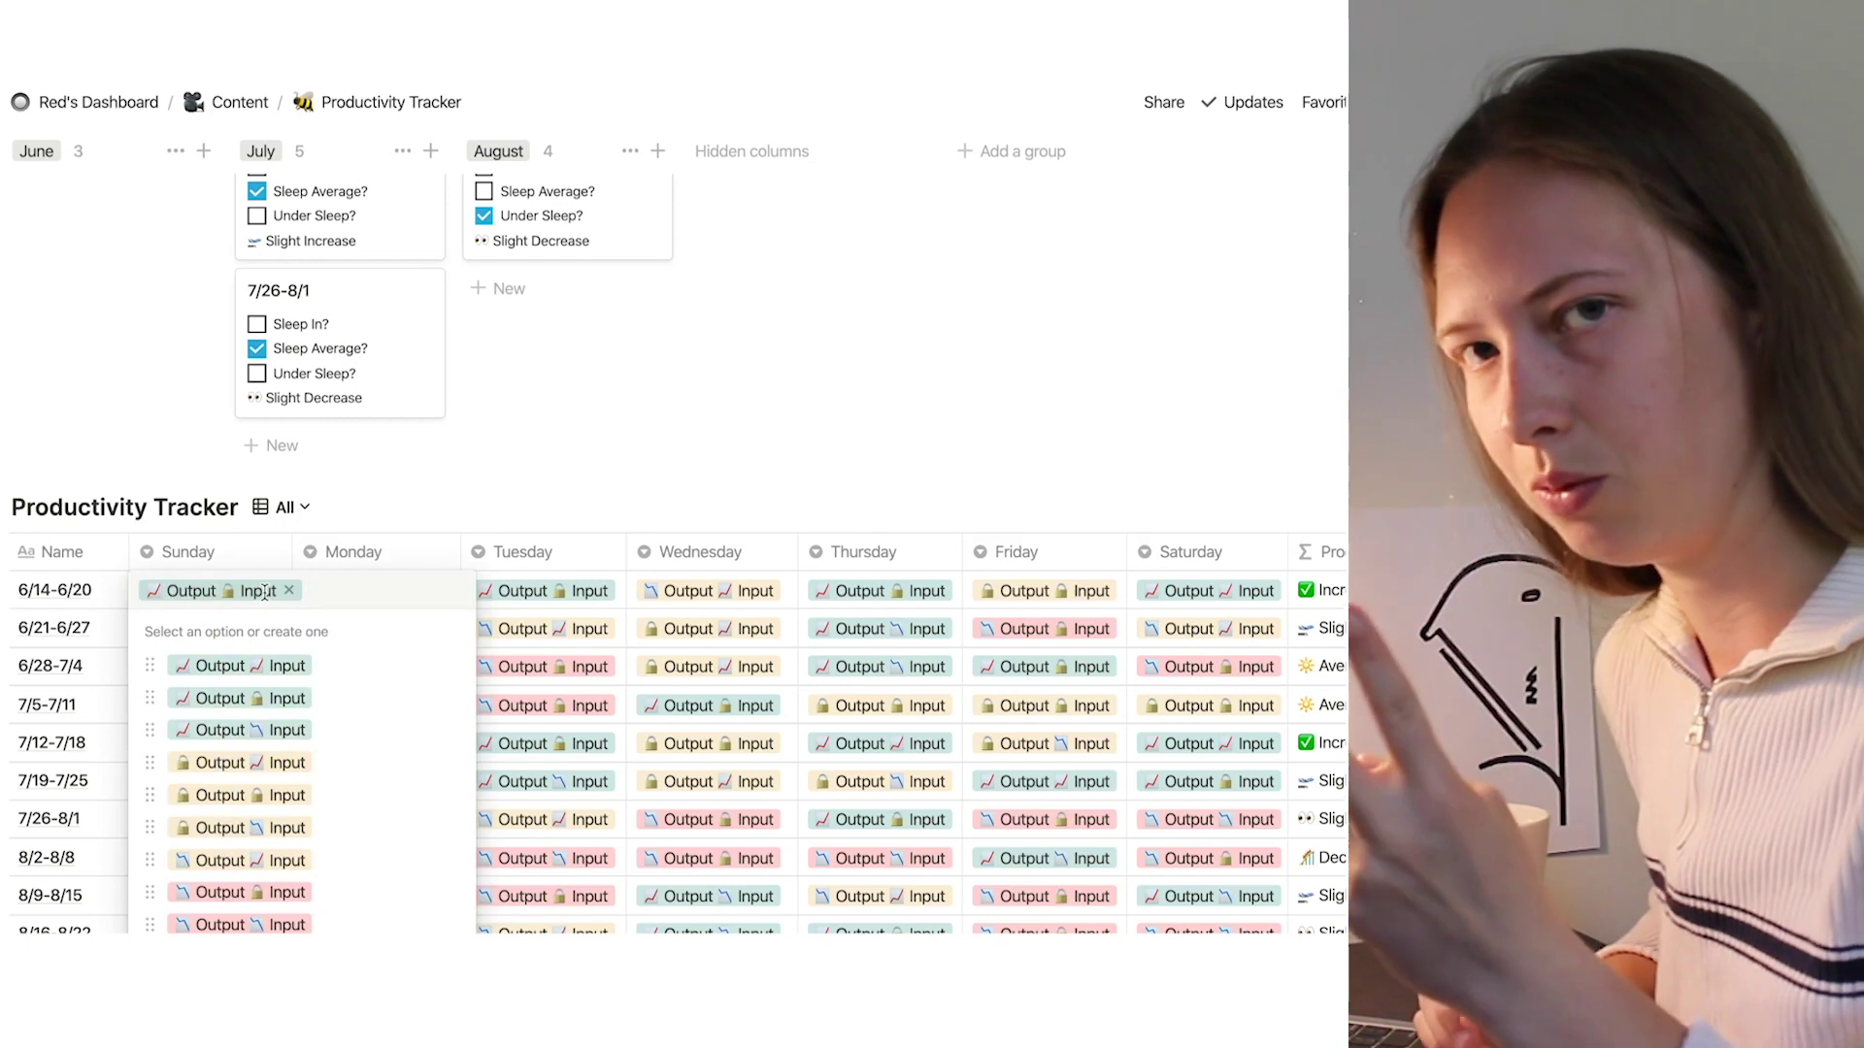
key(Escape)
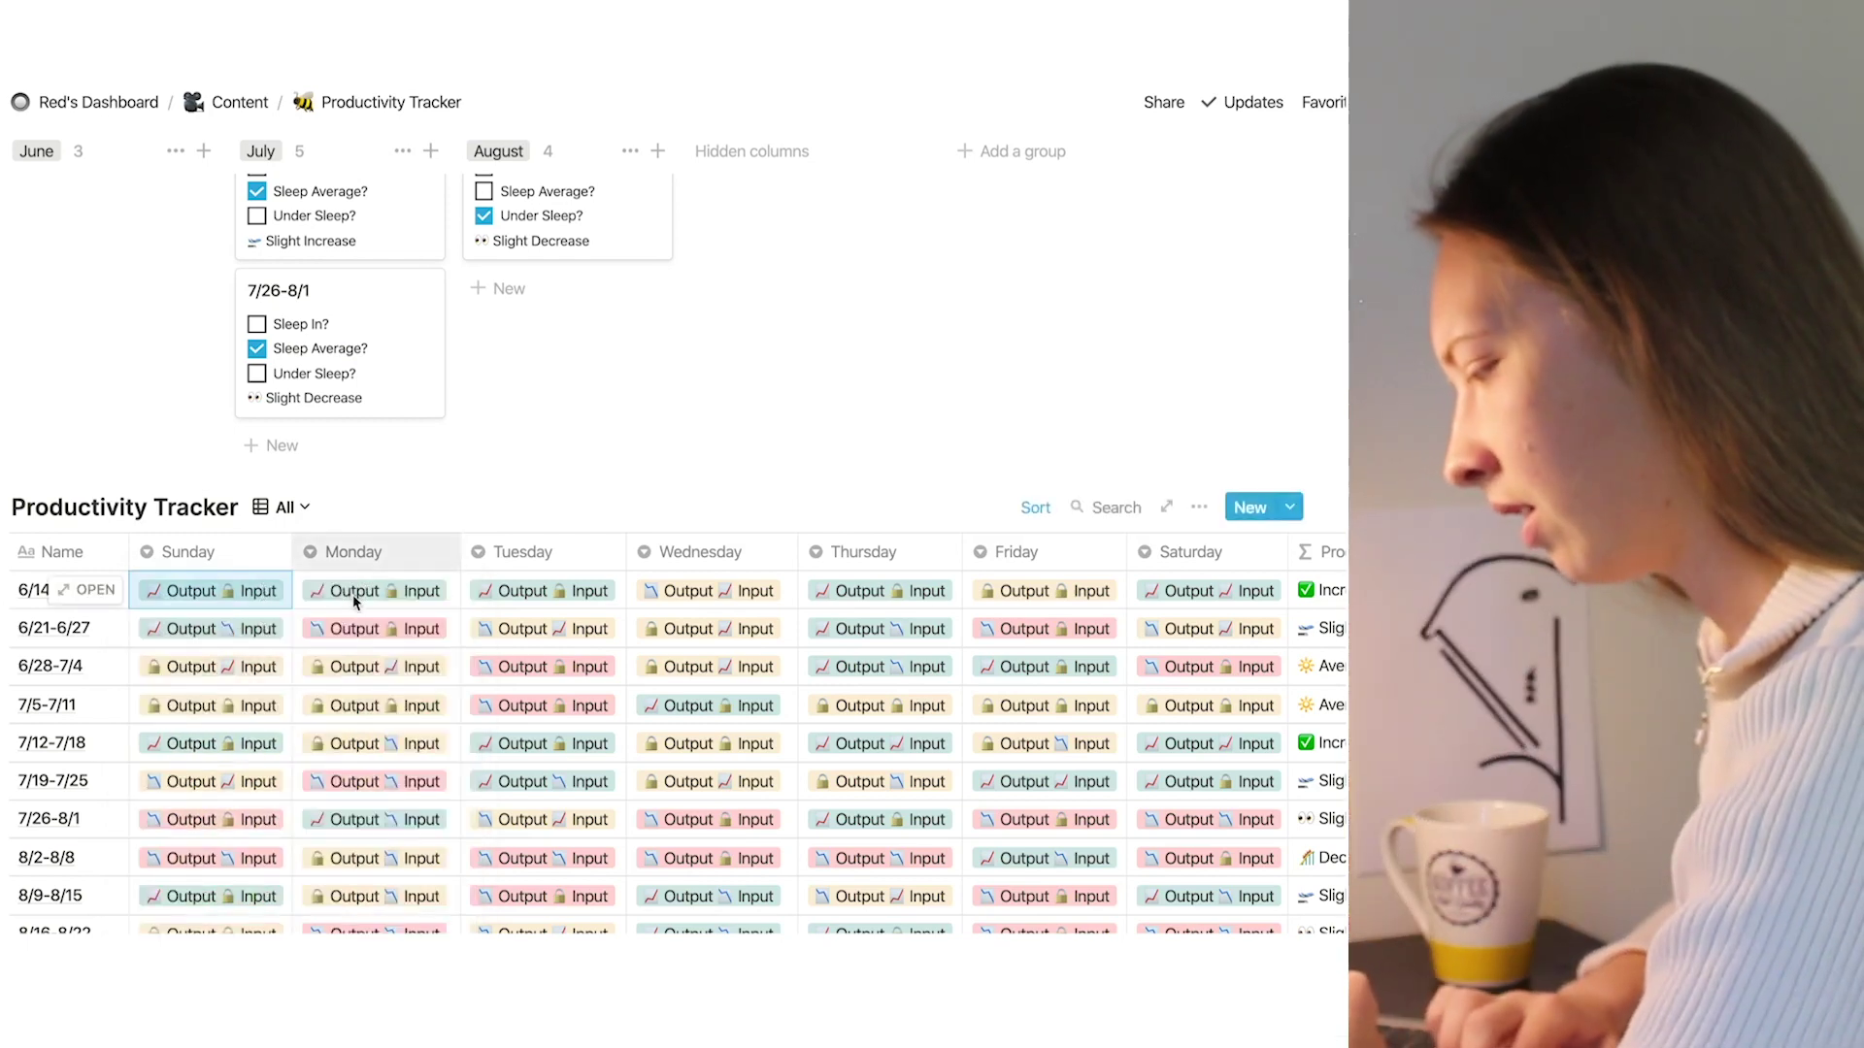
click(353, 594)
key(Escape)
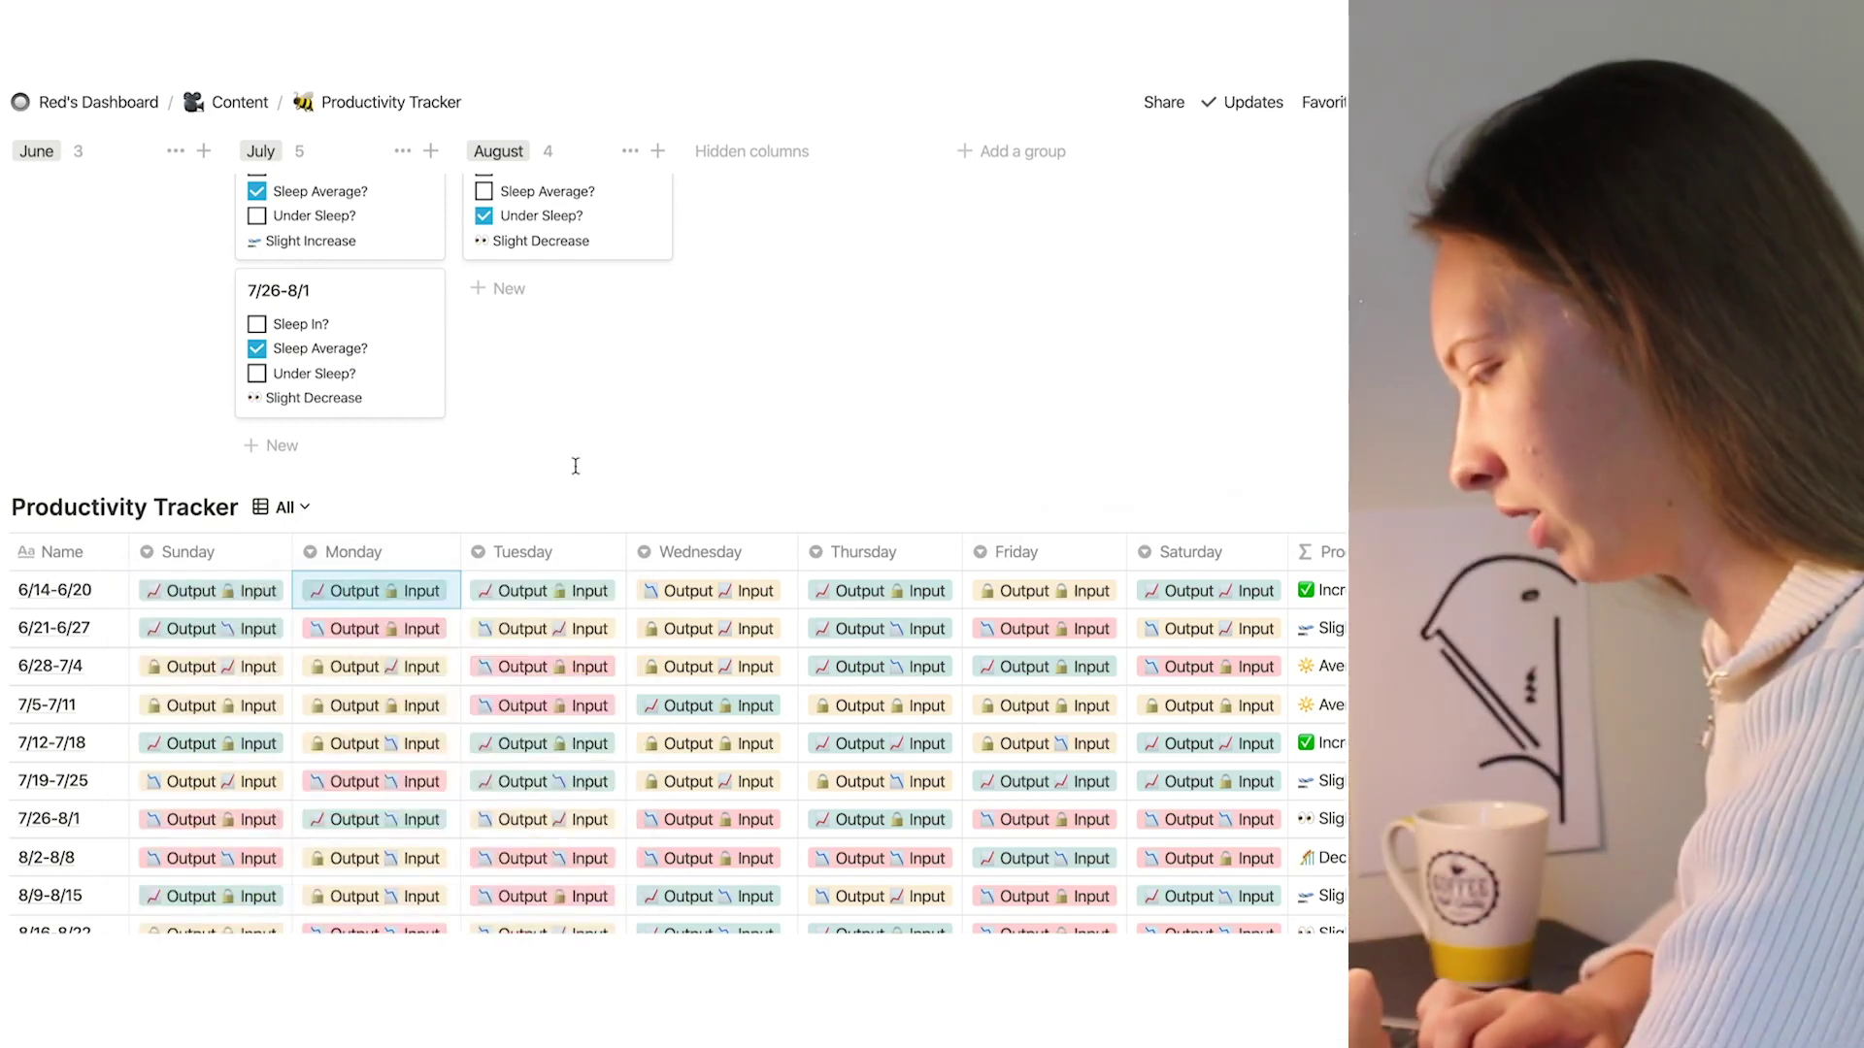
key(Right)
key(Return)
key(Escape)
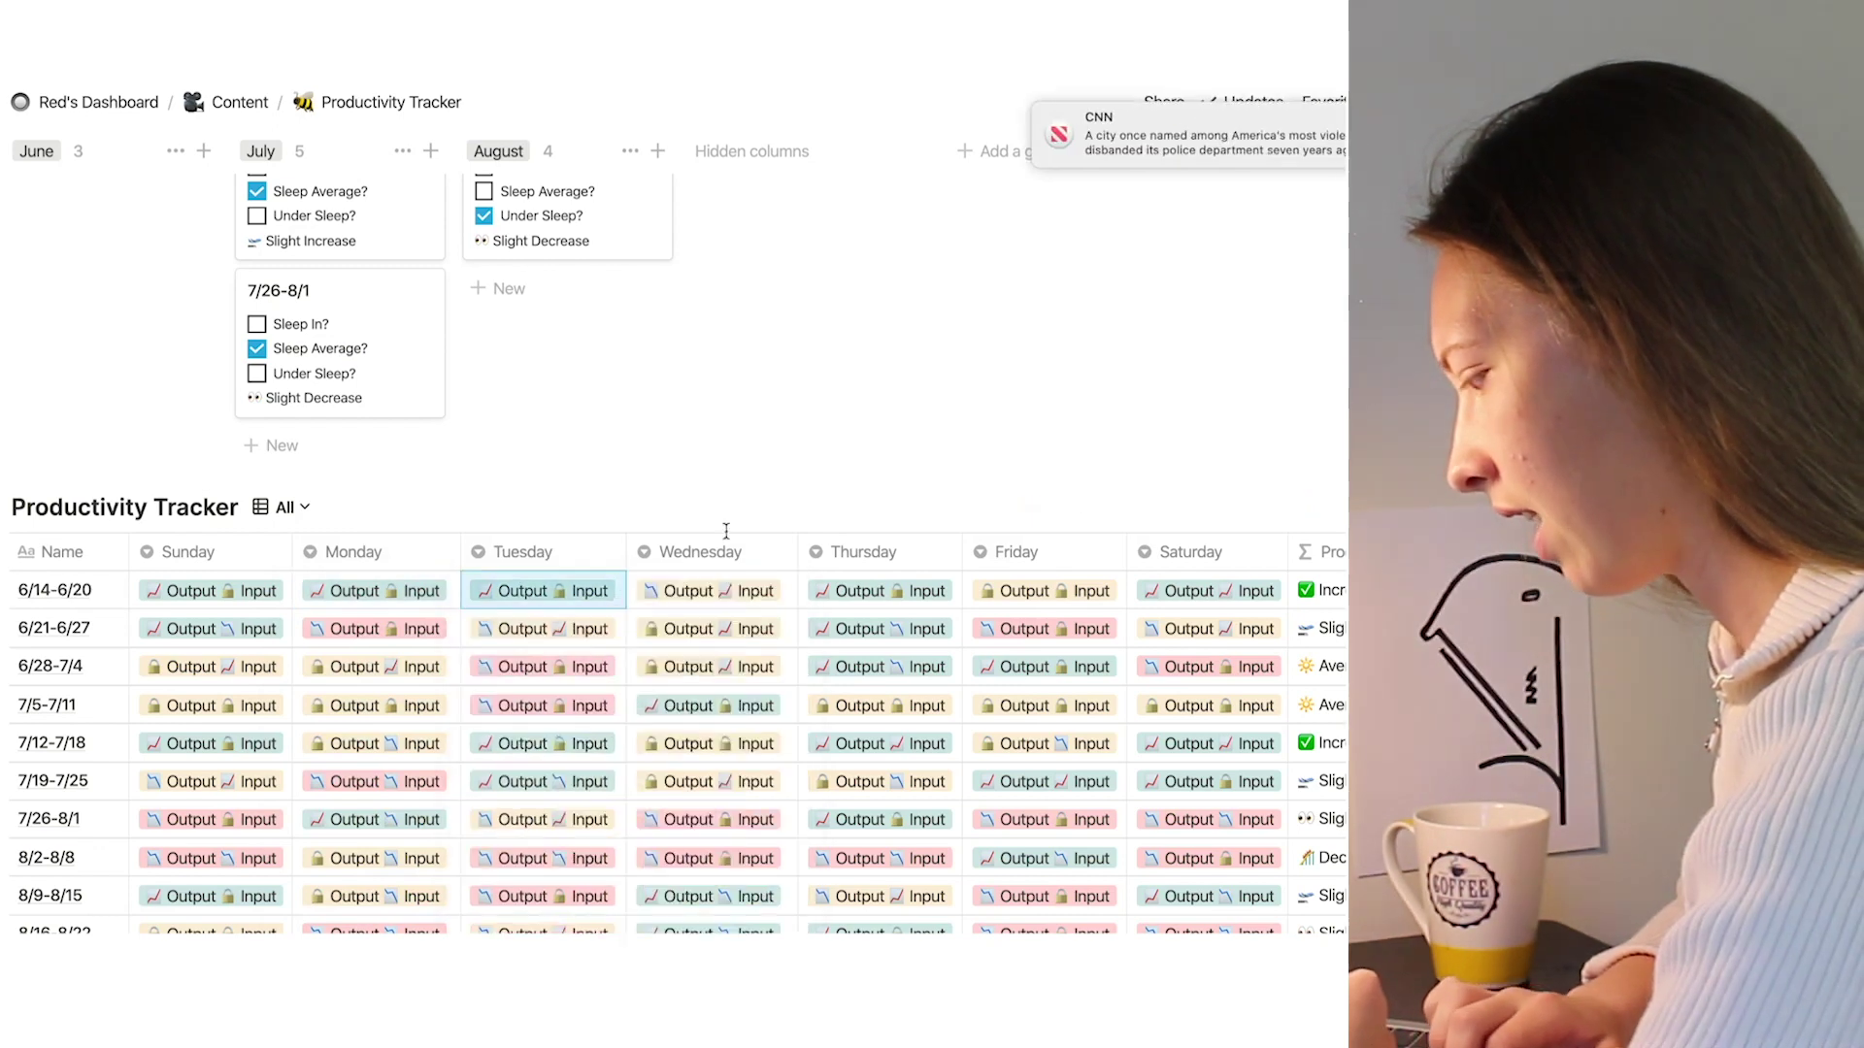
click(696, 589)
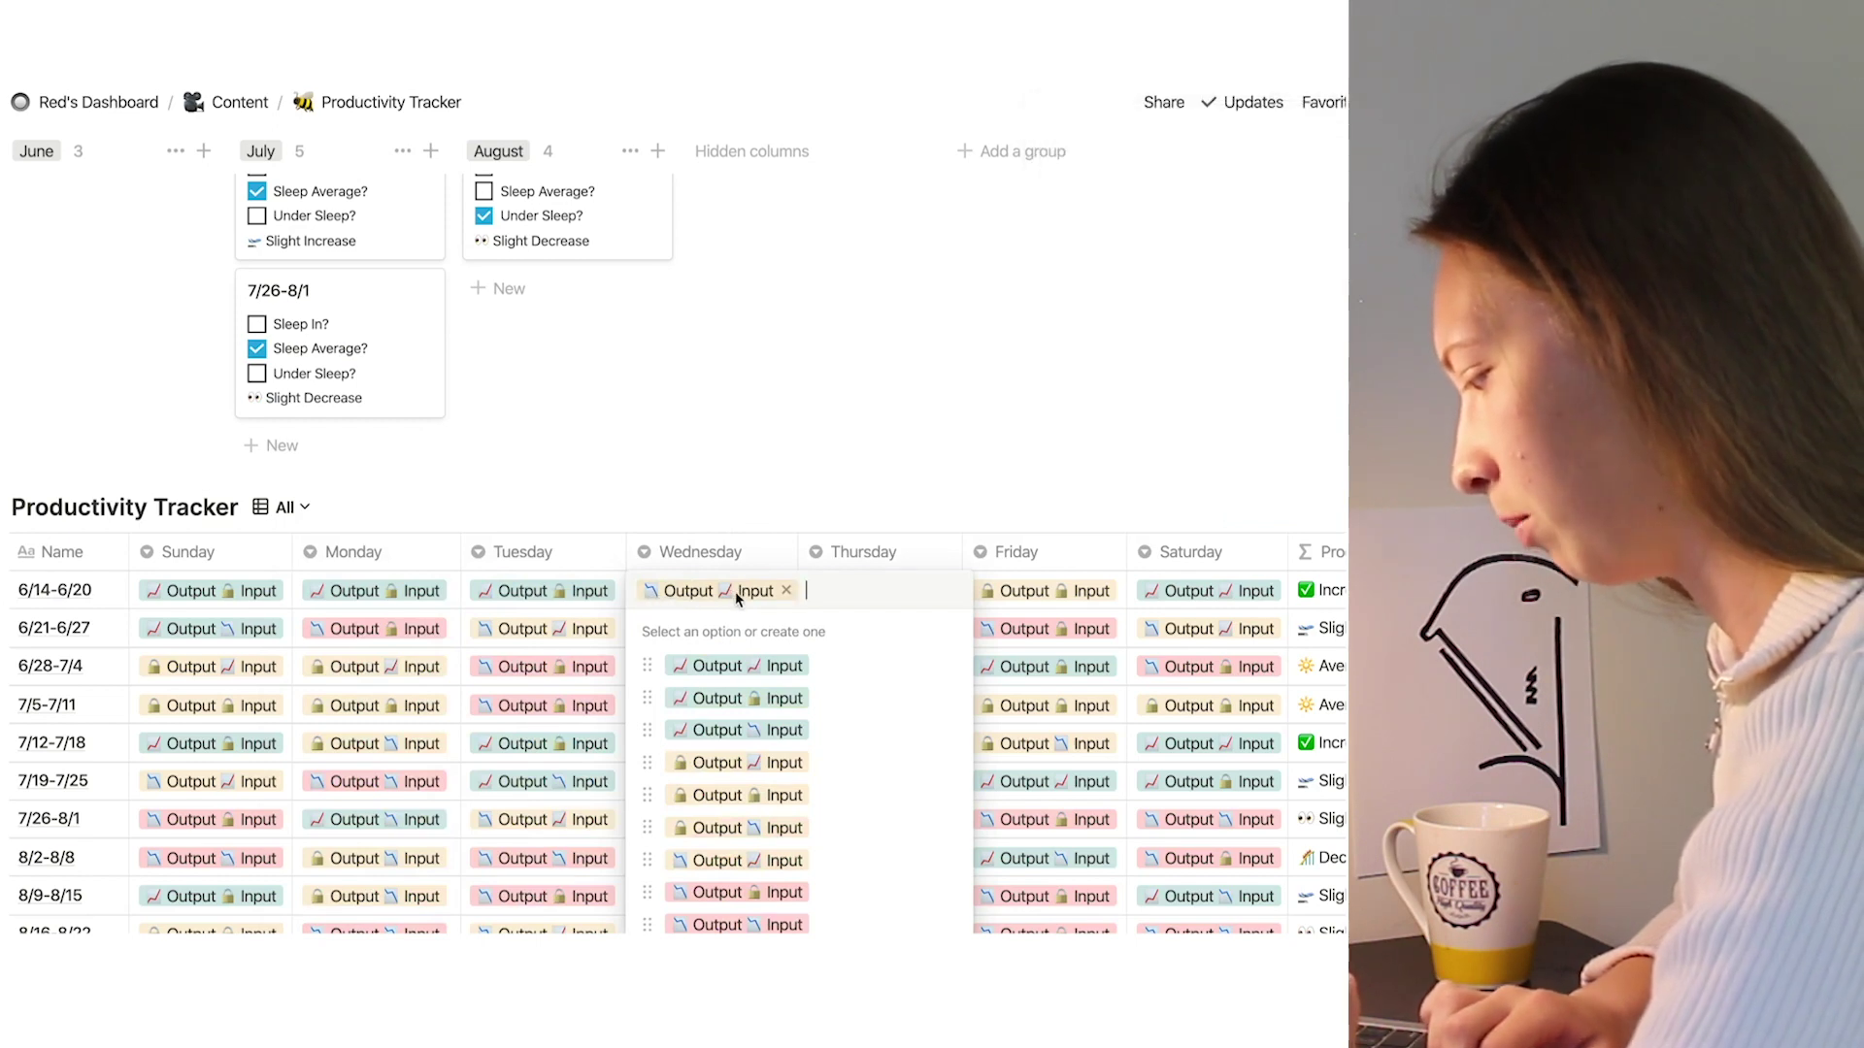
key(Escape)
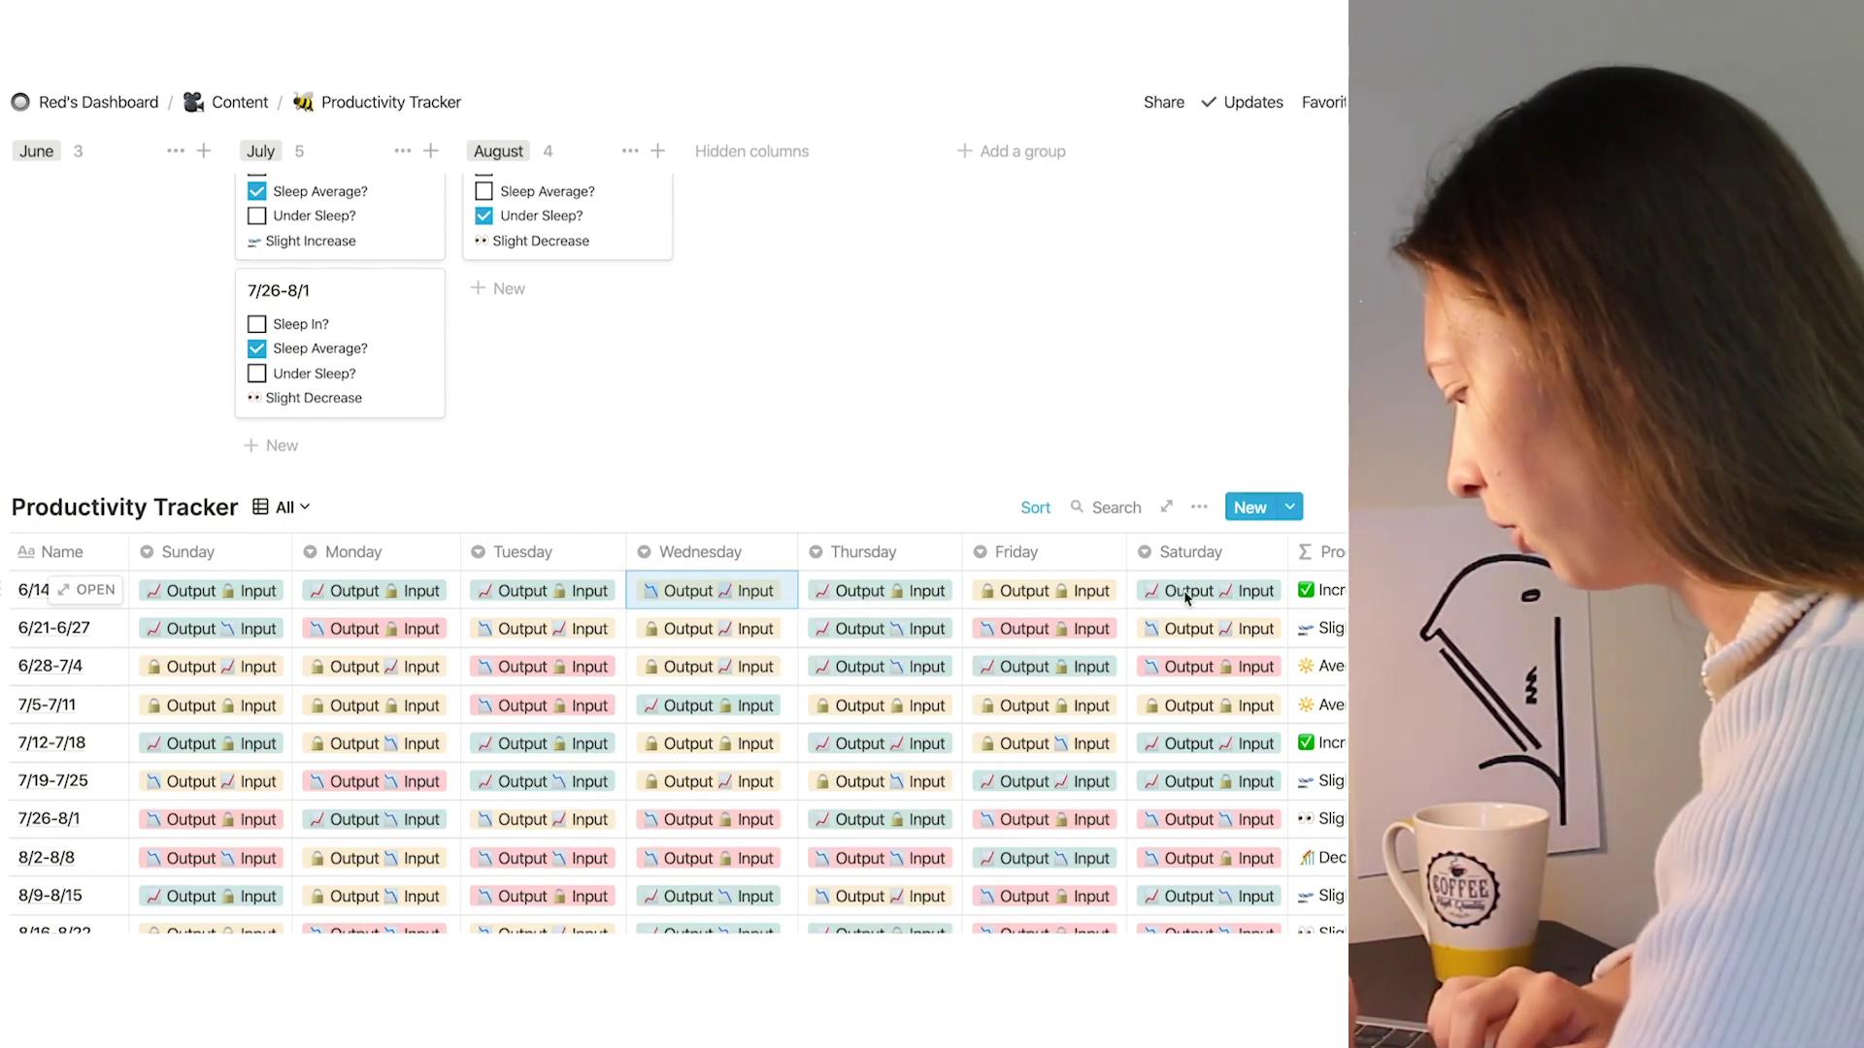
scroll(1184, 596, right, 3)
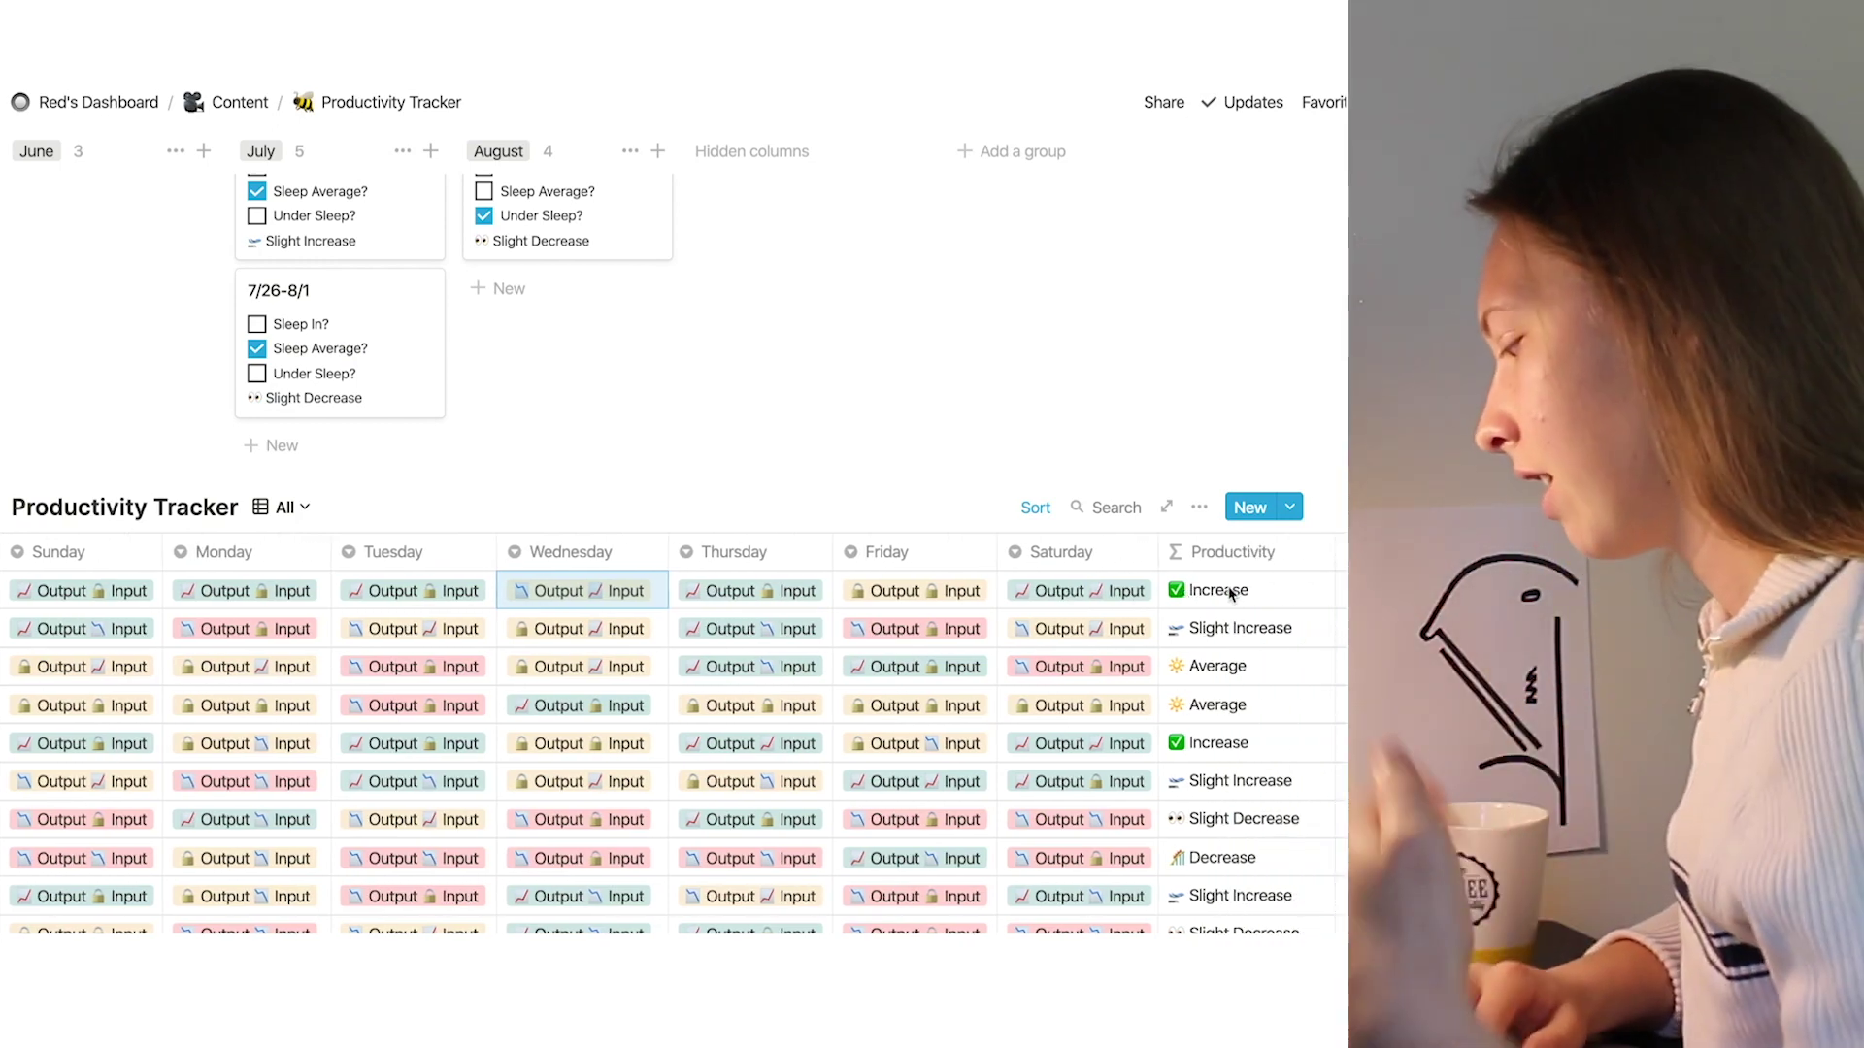
click(1229, 593)
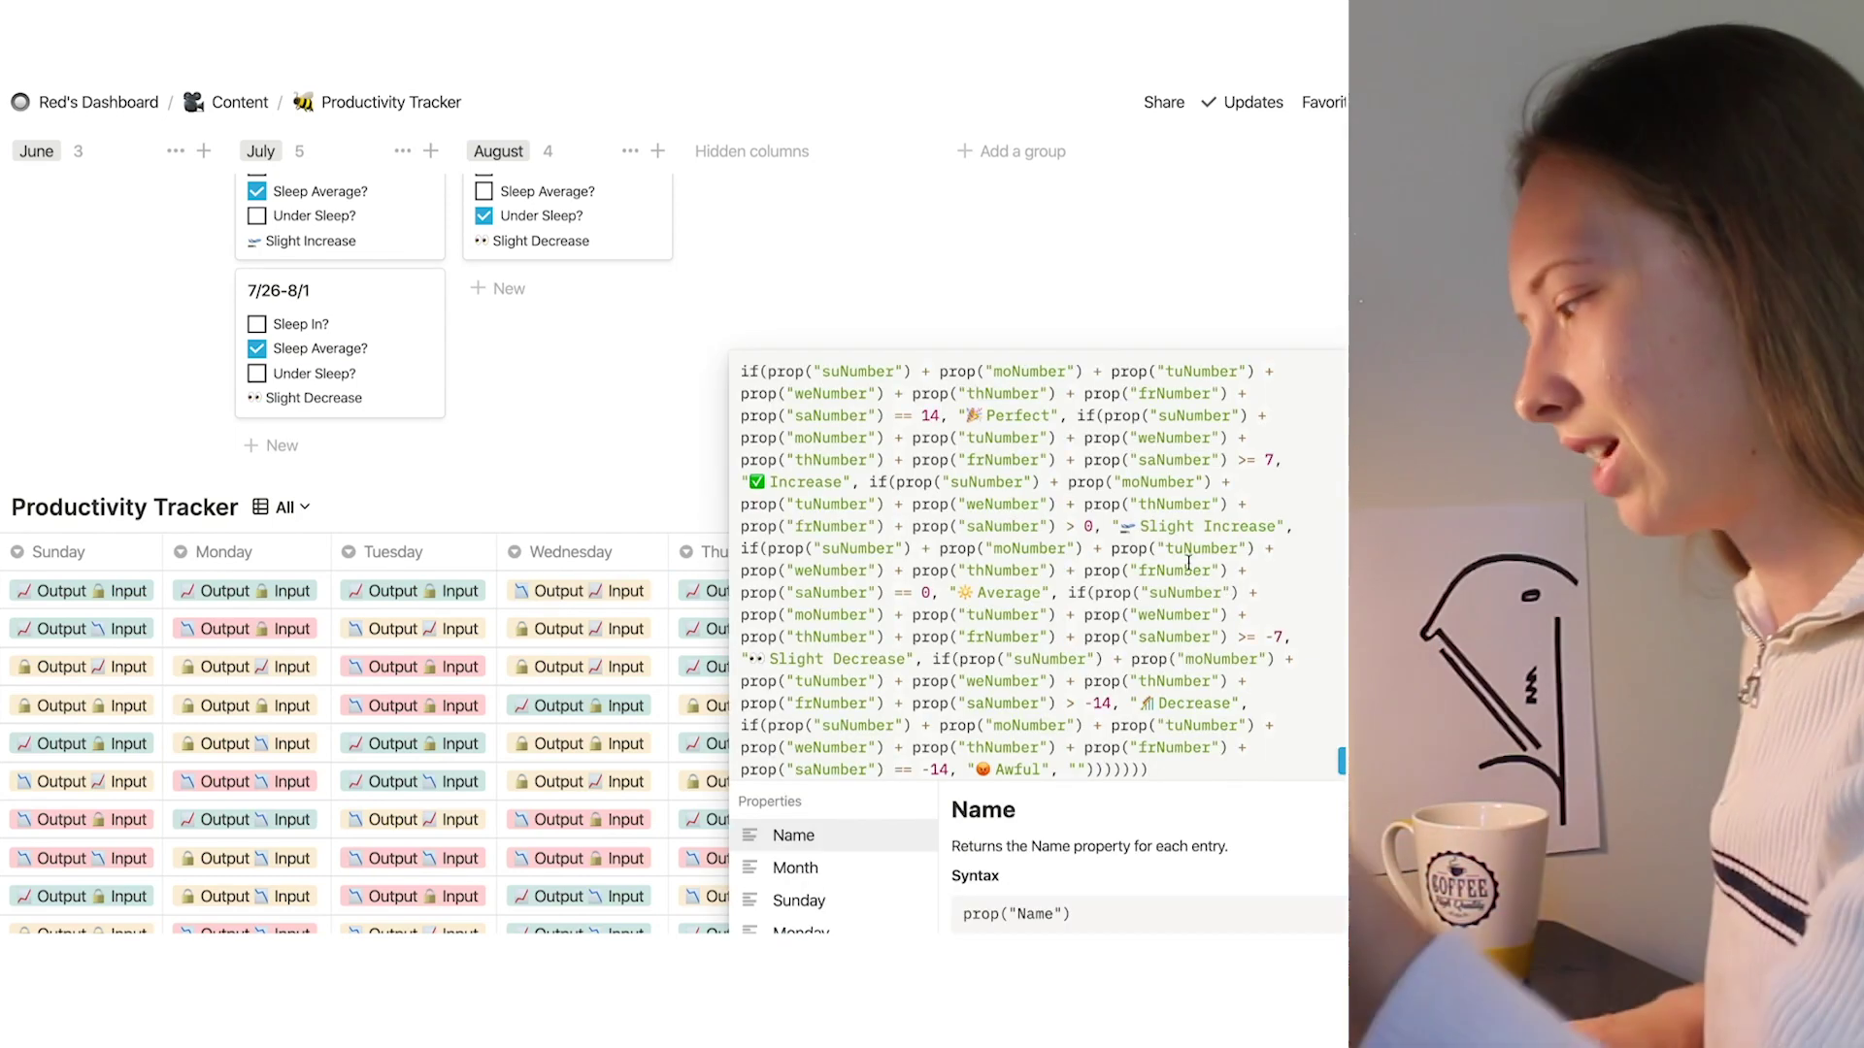
click(1129, 297)
scroll(372, 212, up, 5)
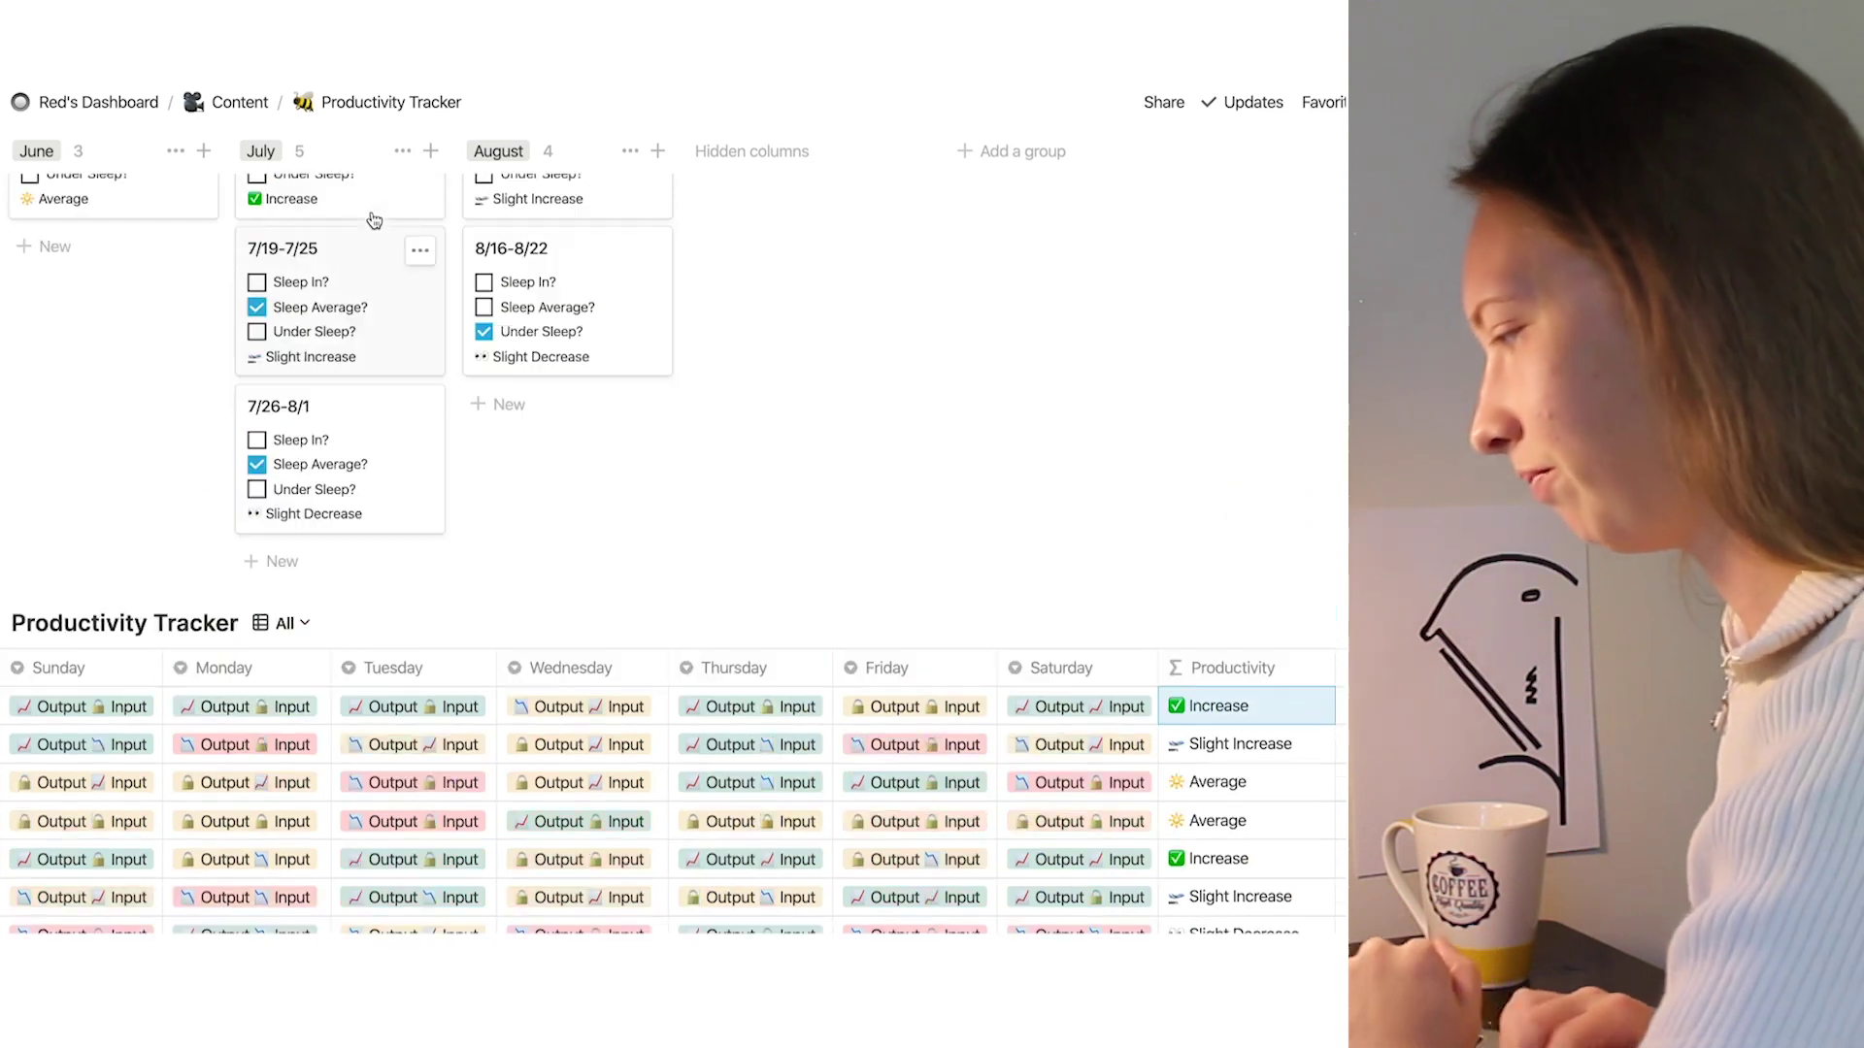
scroll(372, 212, up, 10)
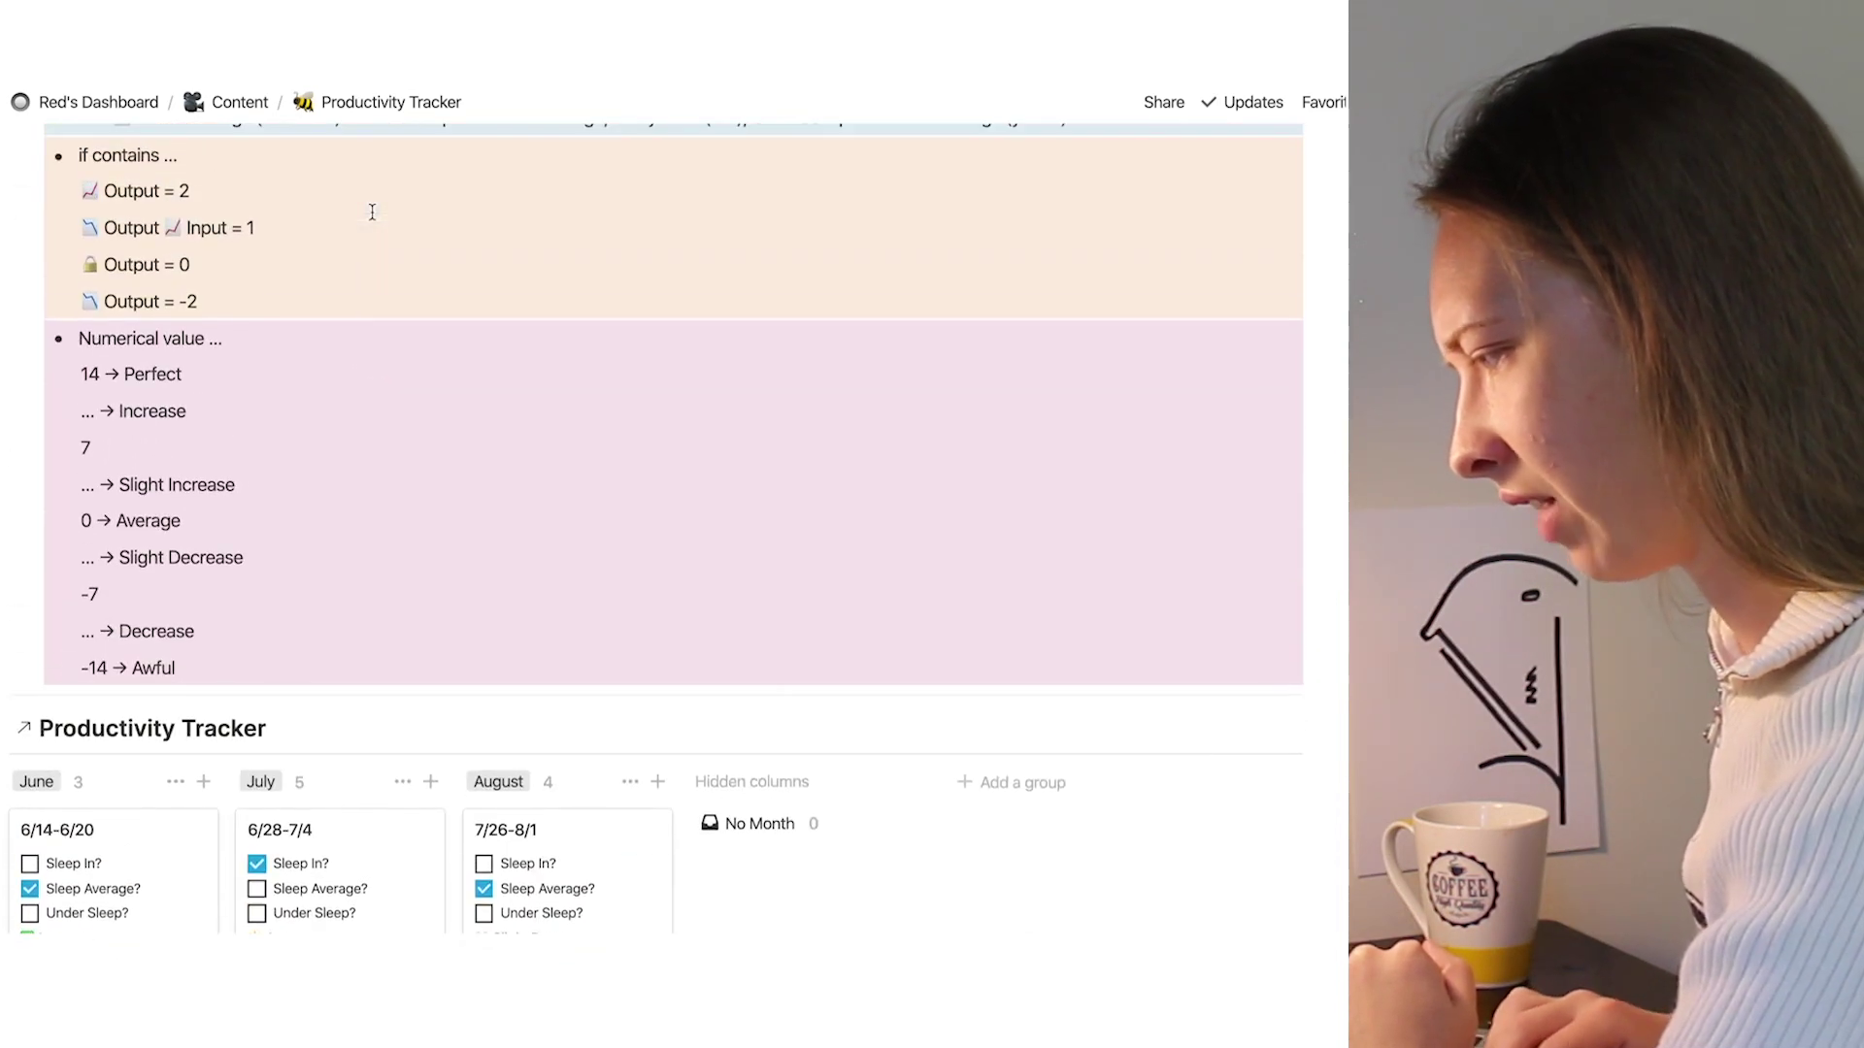
scroll(301, 264, down, 3)
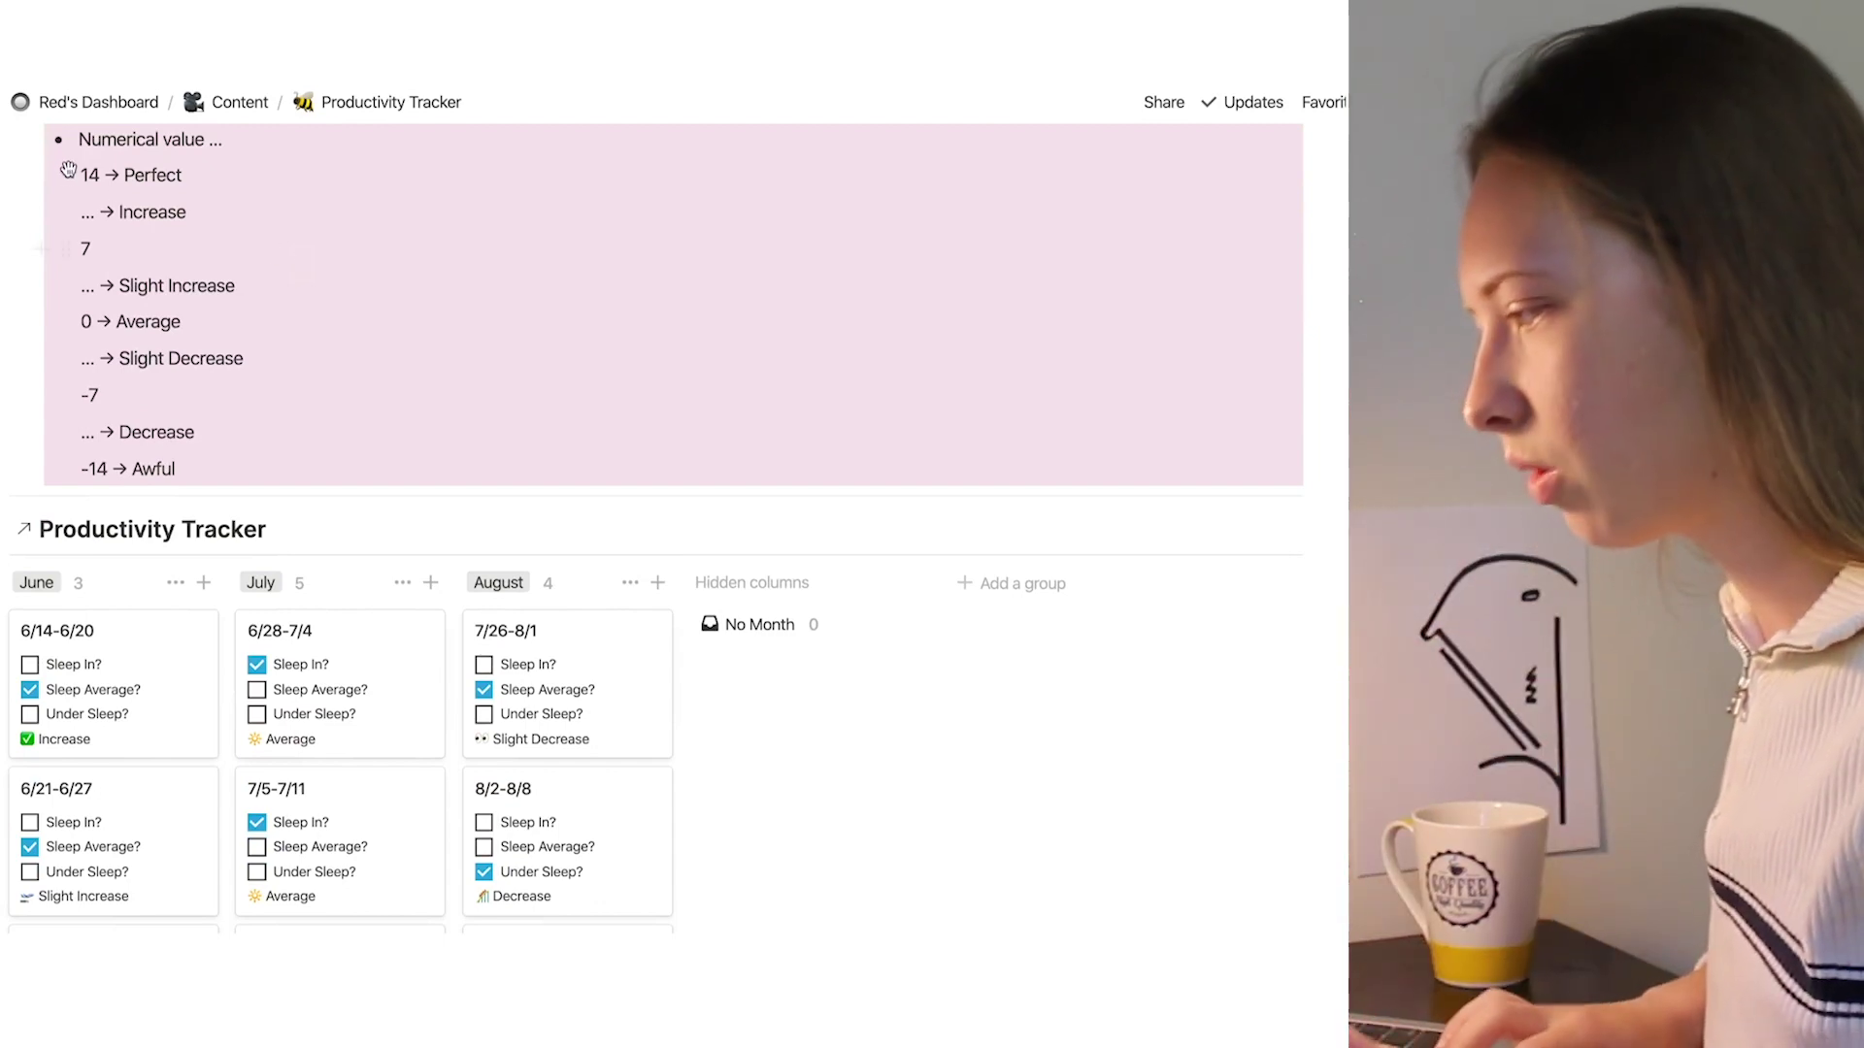
scroll(126, 177, up, 1)
click(190, 287)
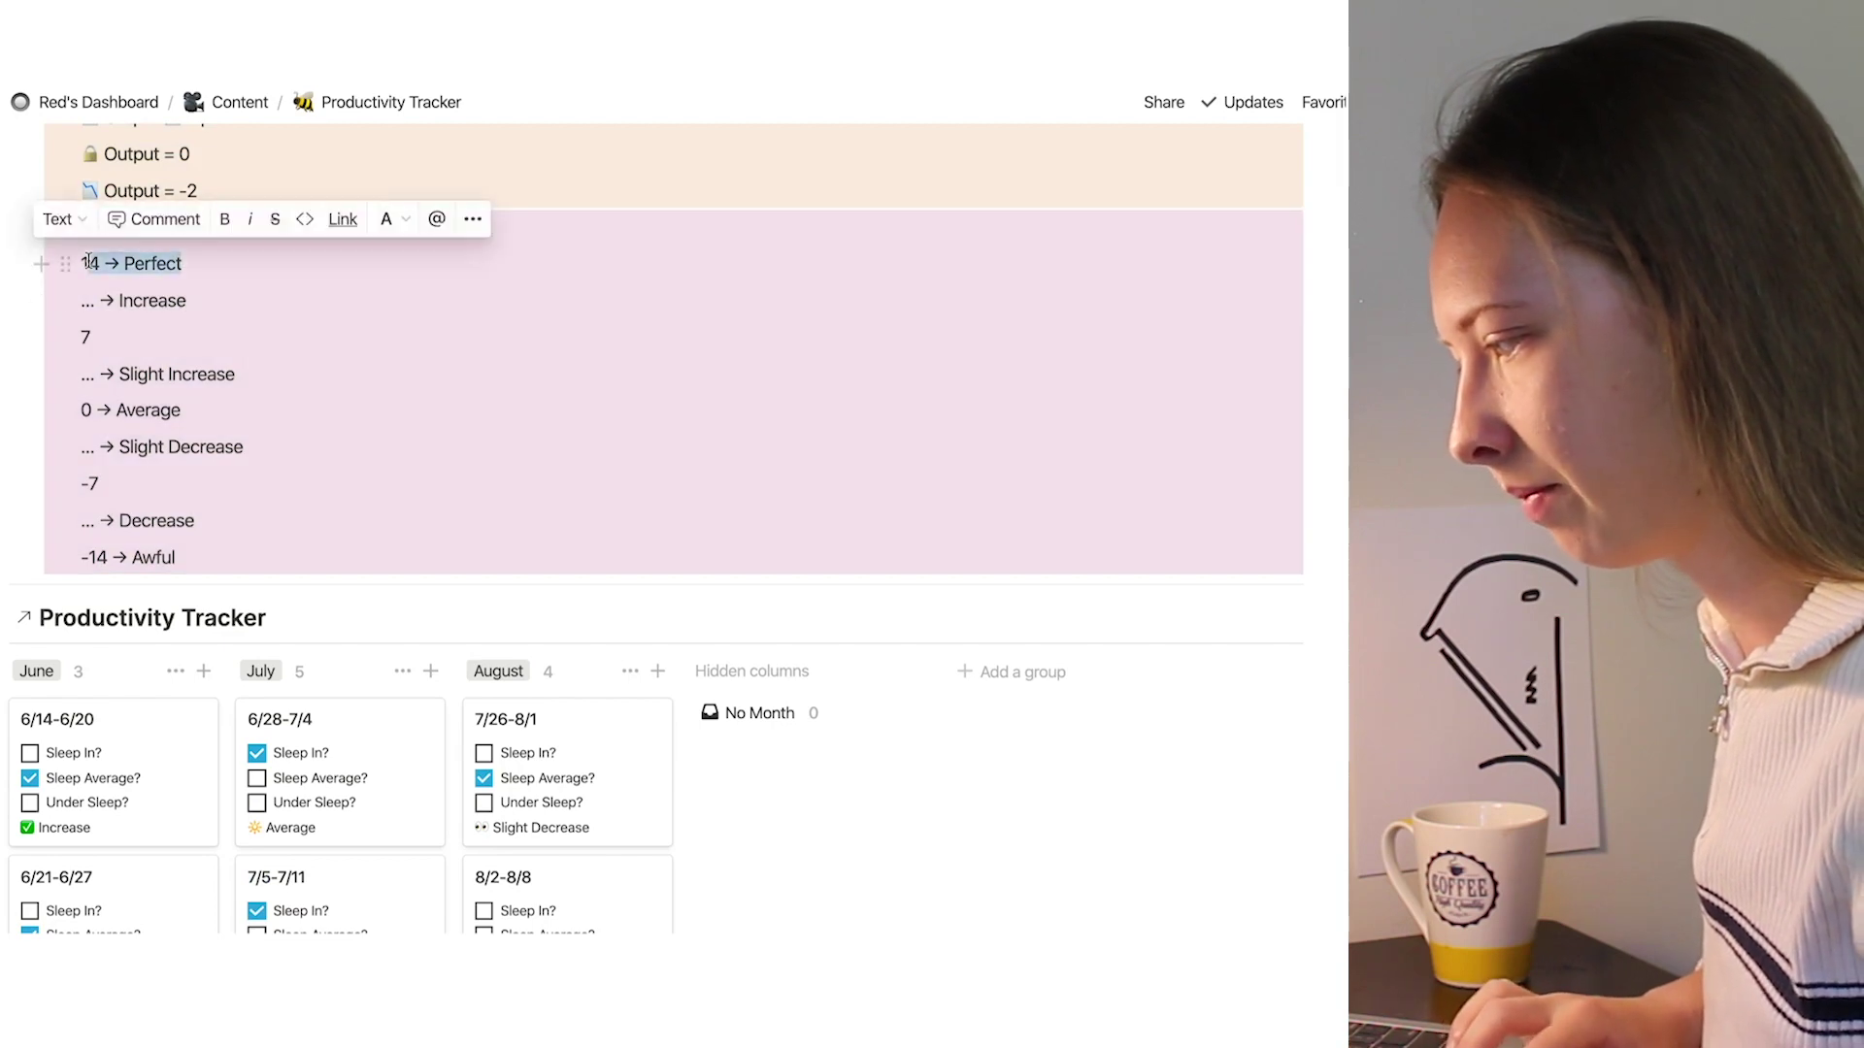
scroll(184, 337, down, 1)
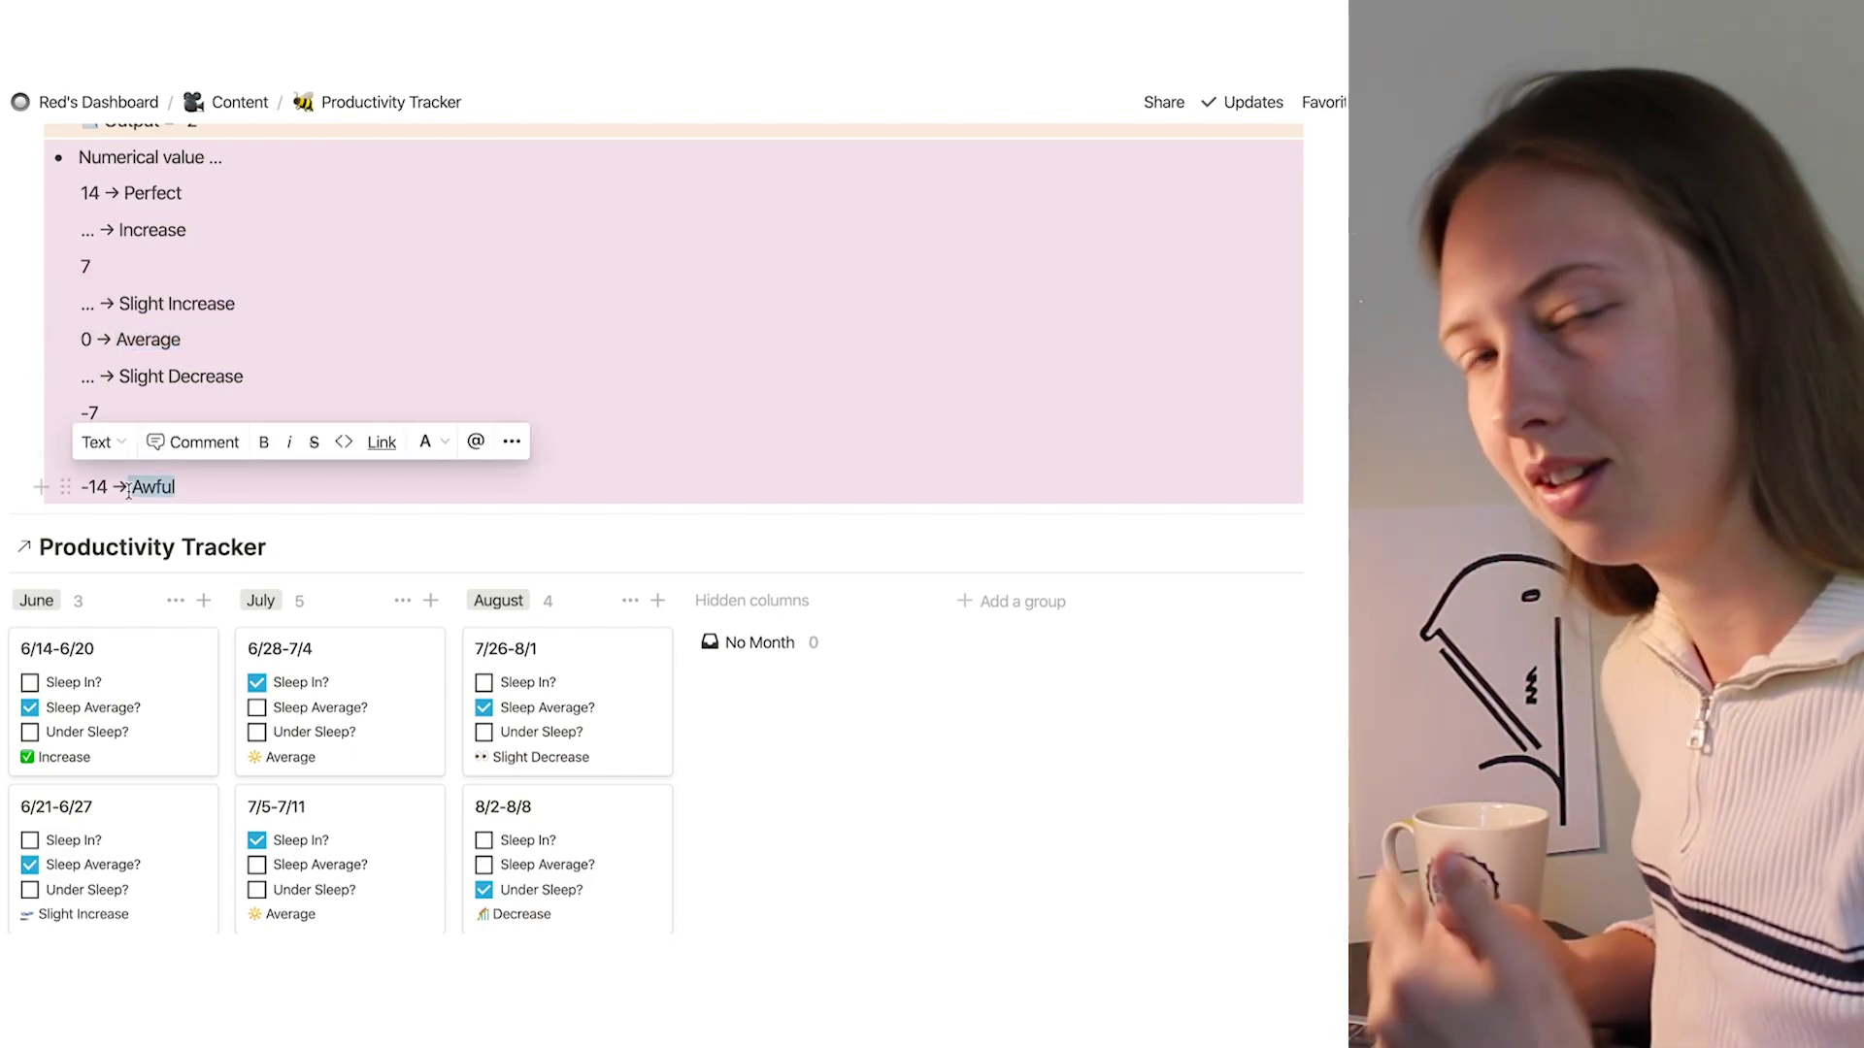
click(129, 491)
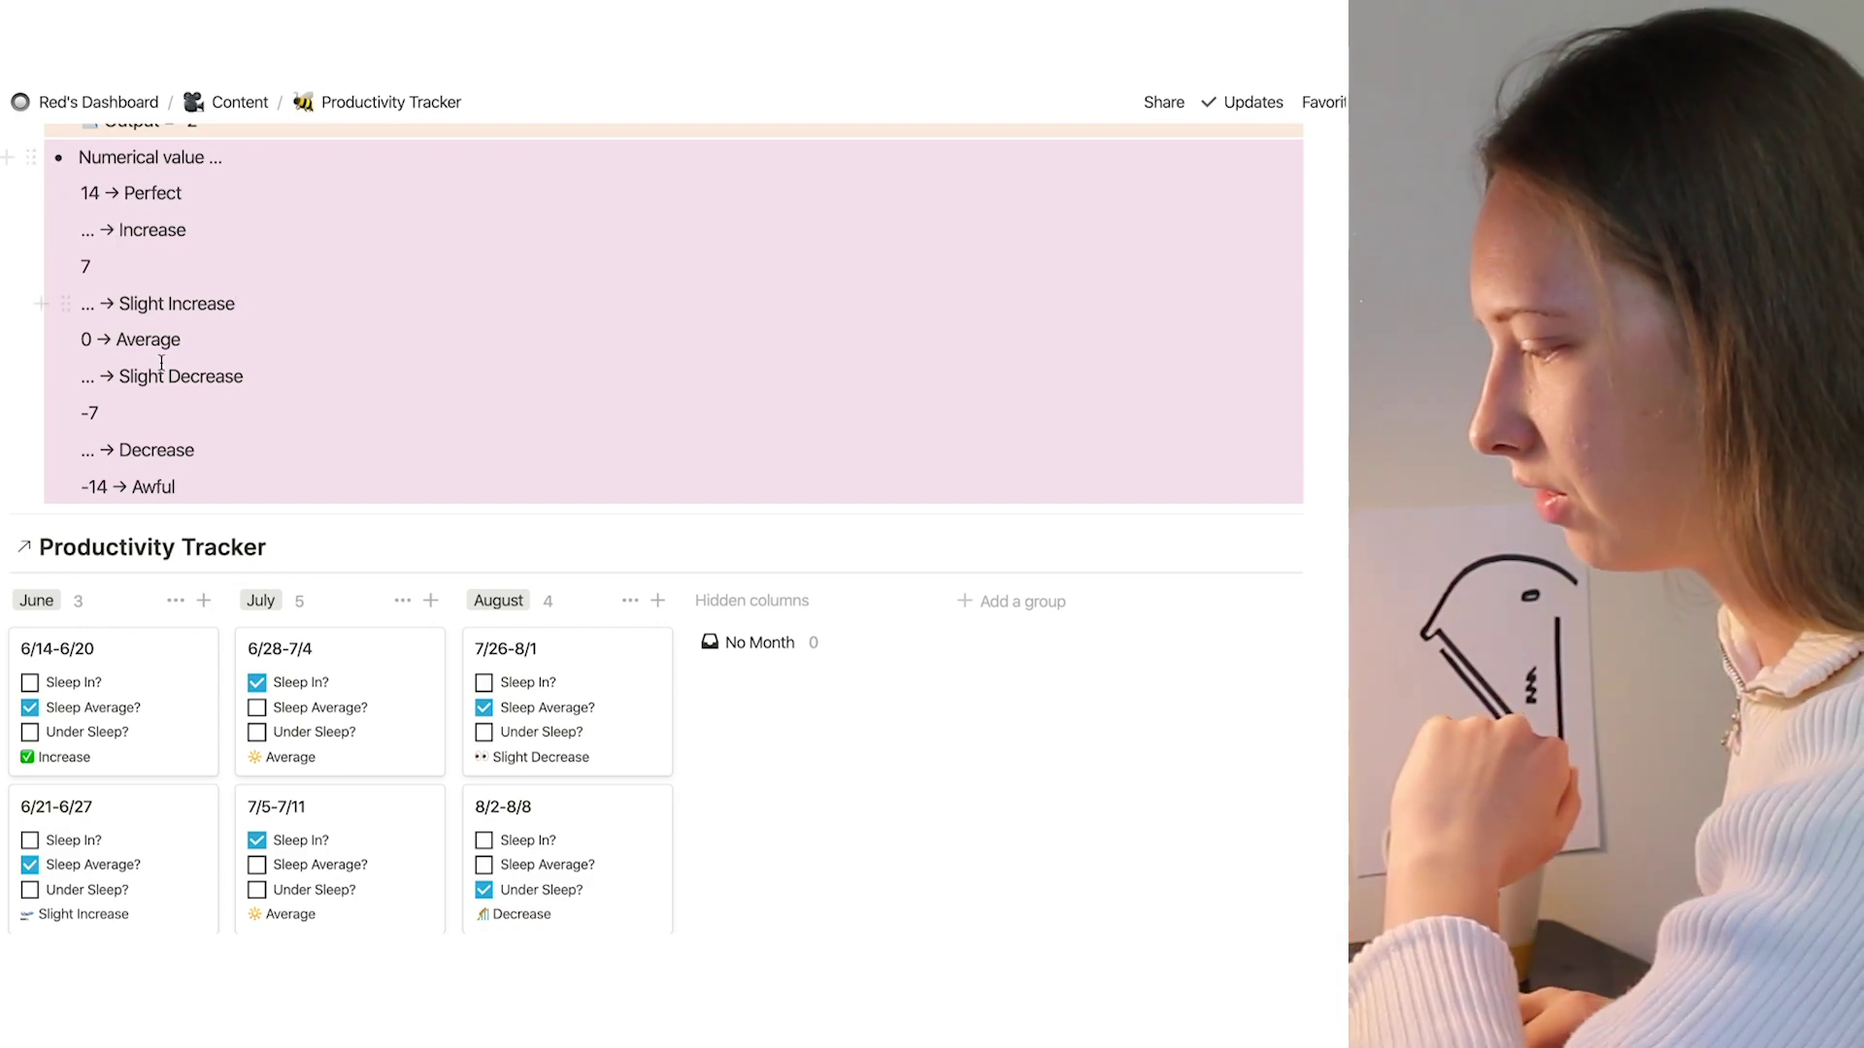
shift+click(88, 271)
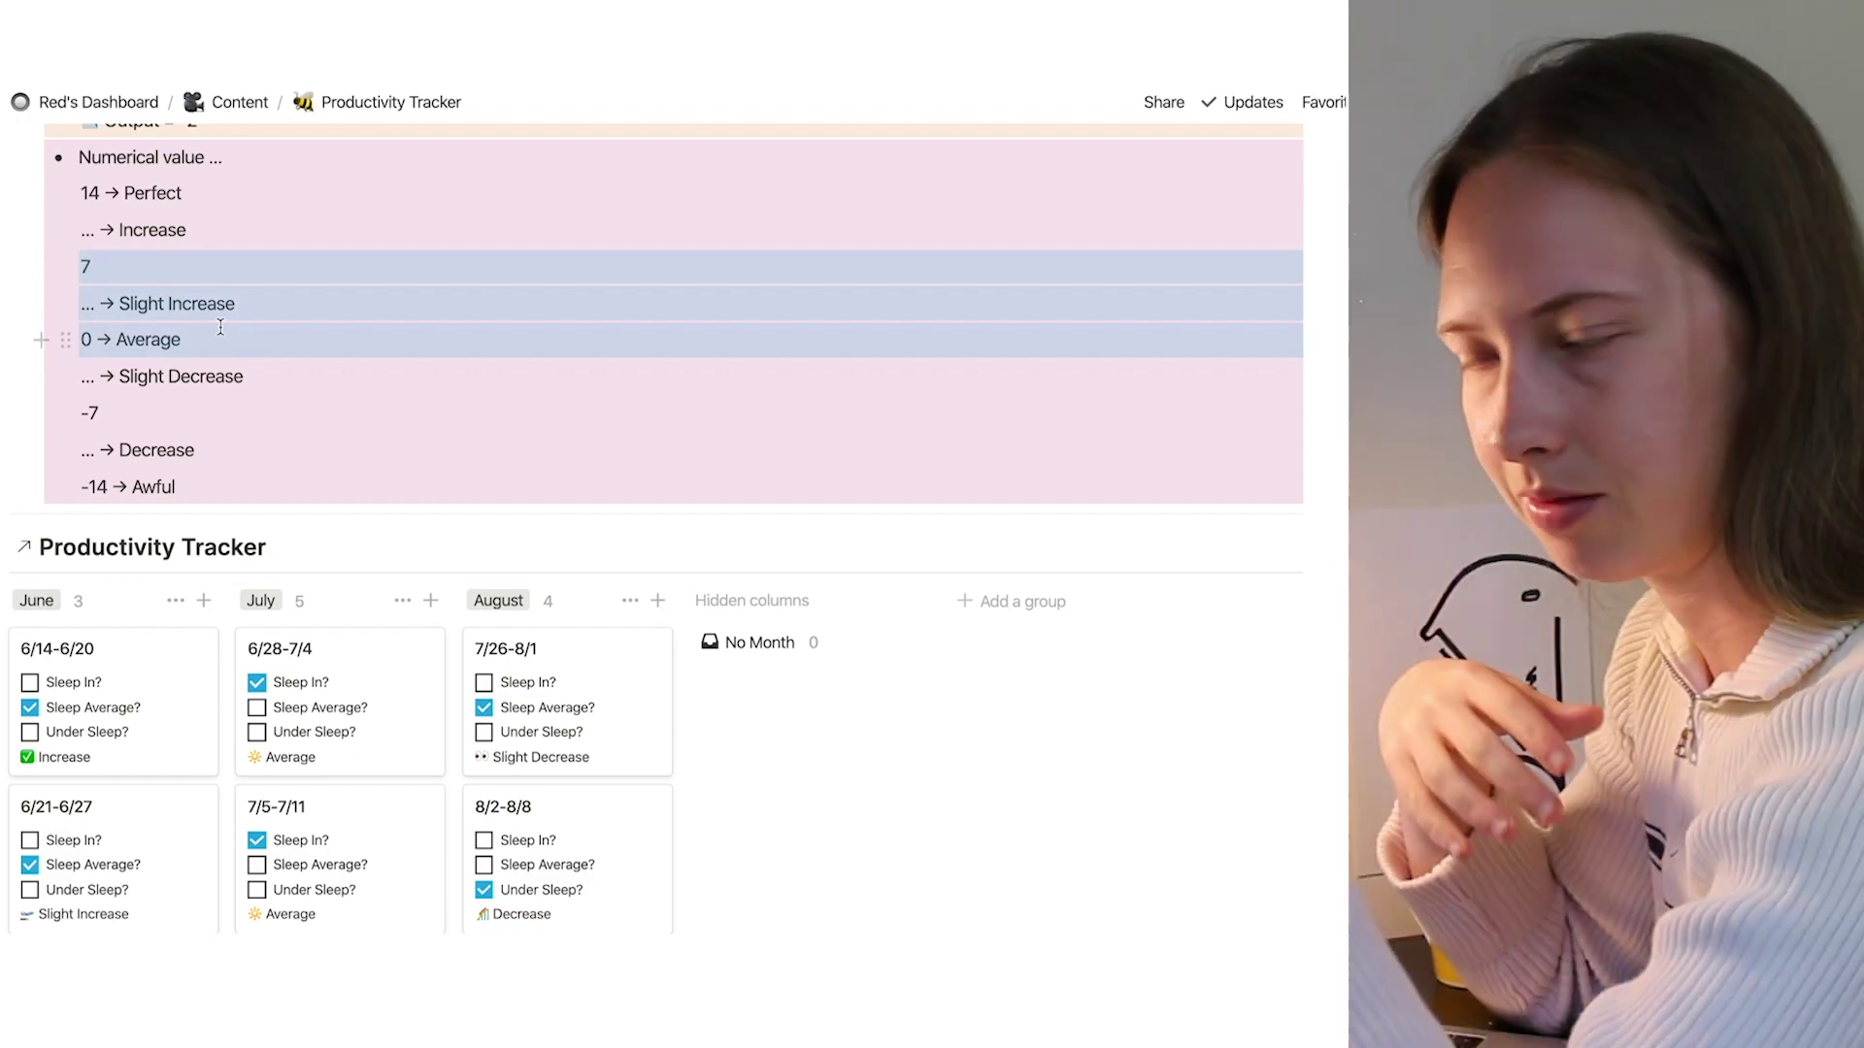
scroll(1267, 748, down, 6)
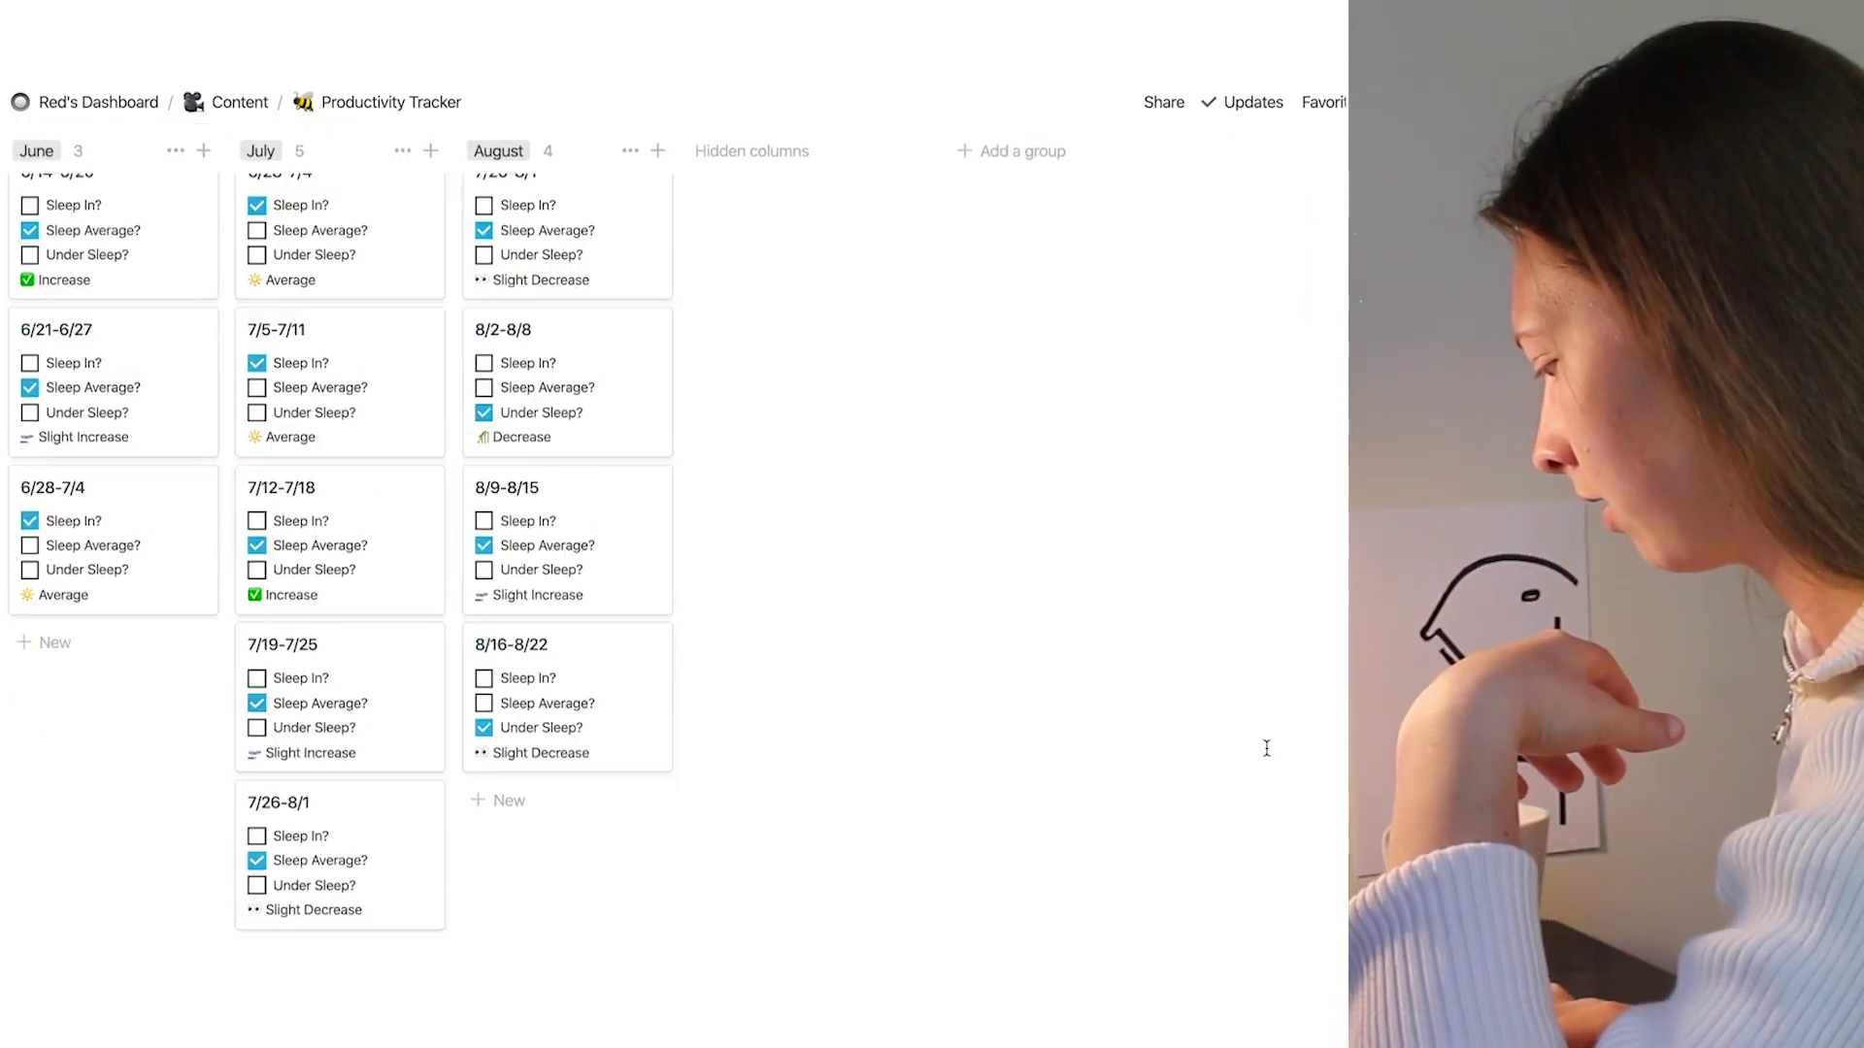
scroll(1267, 748, down, 5)
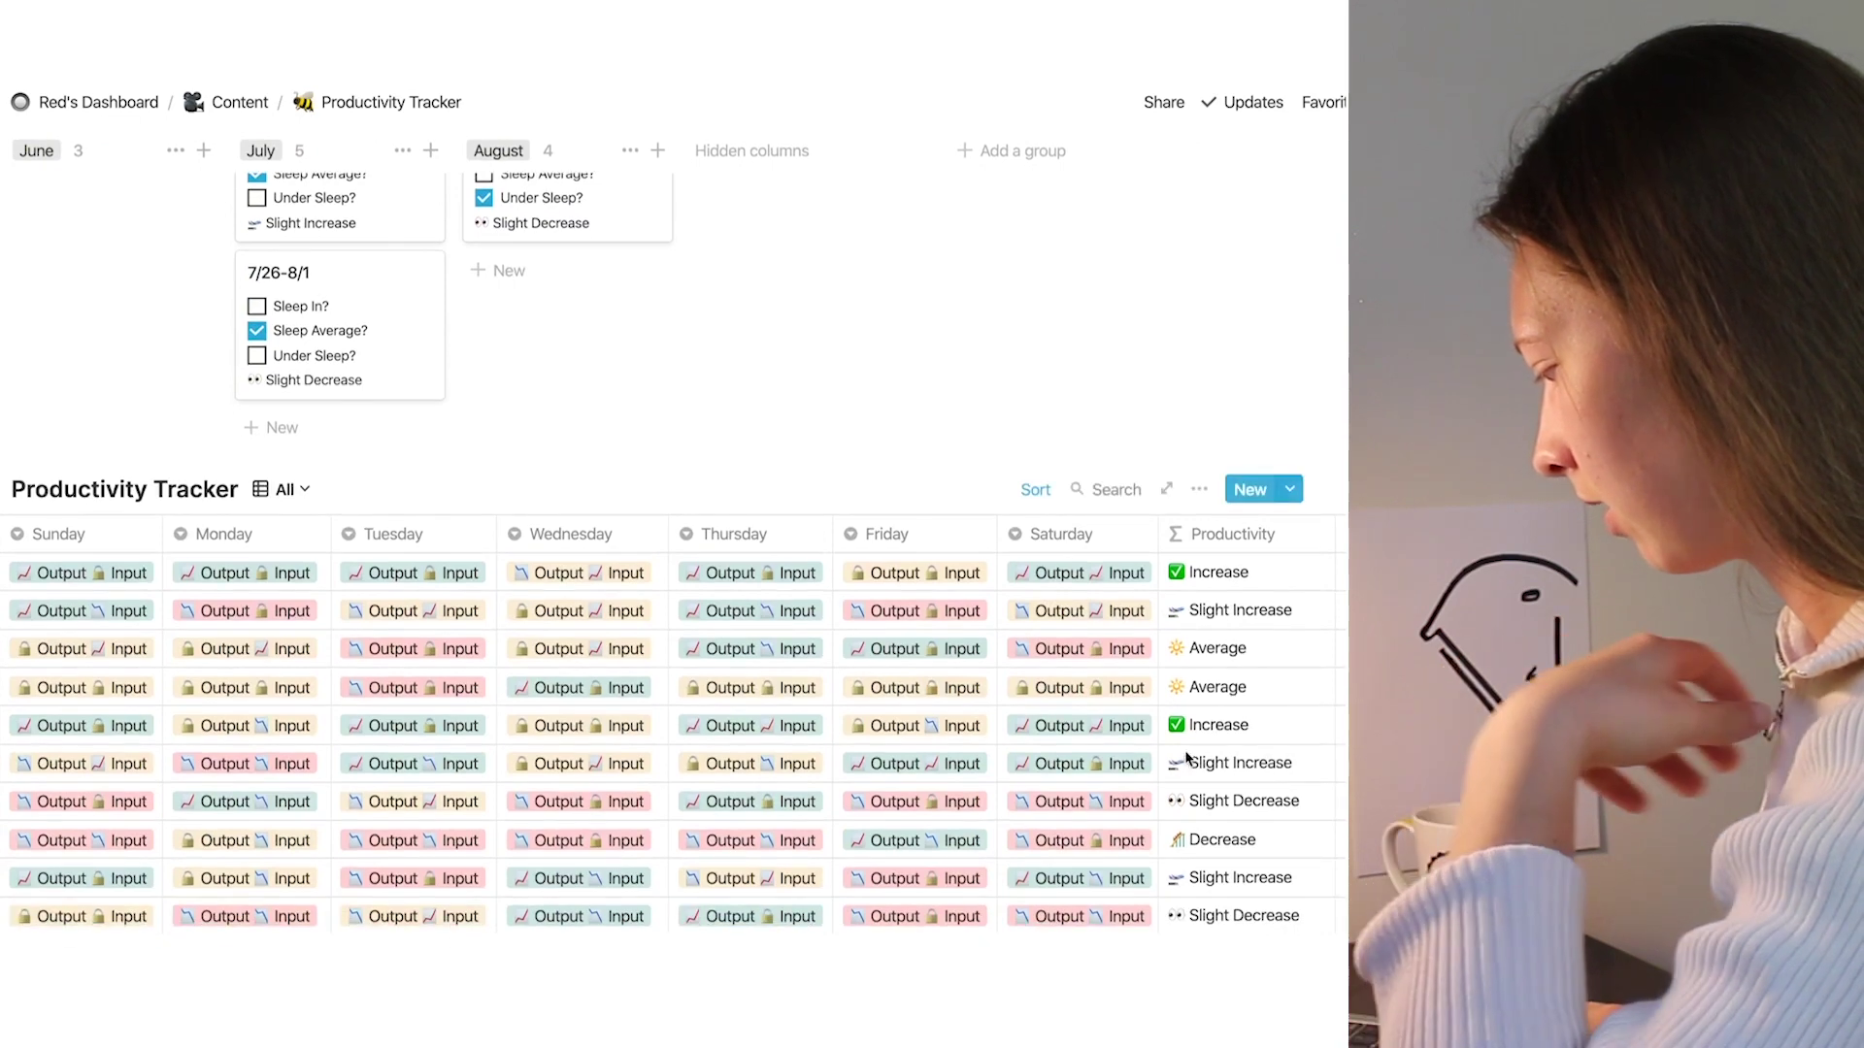
click(1255, 771)
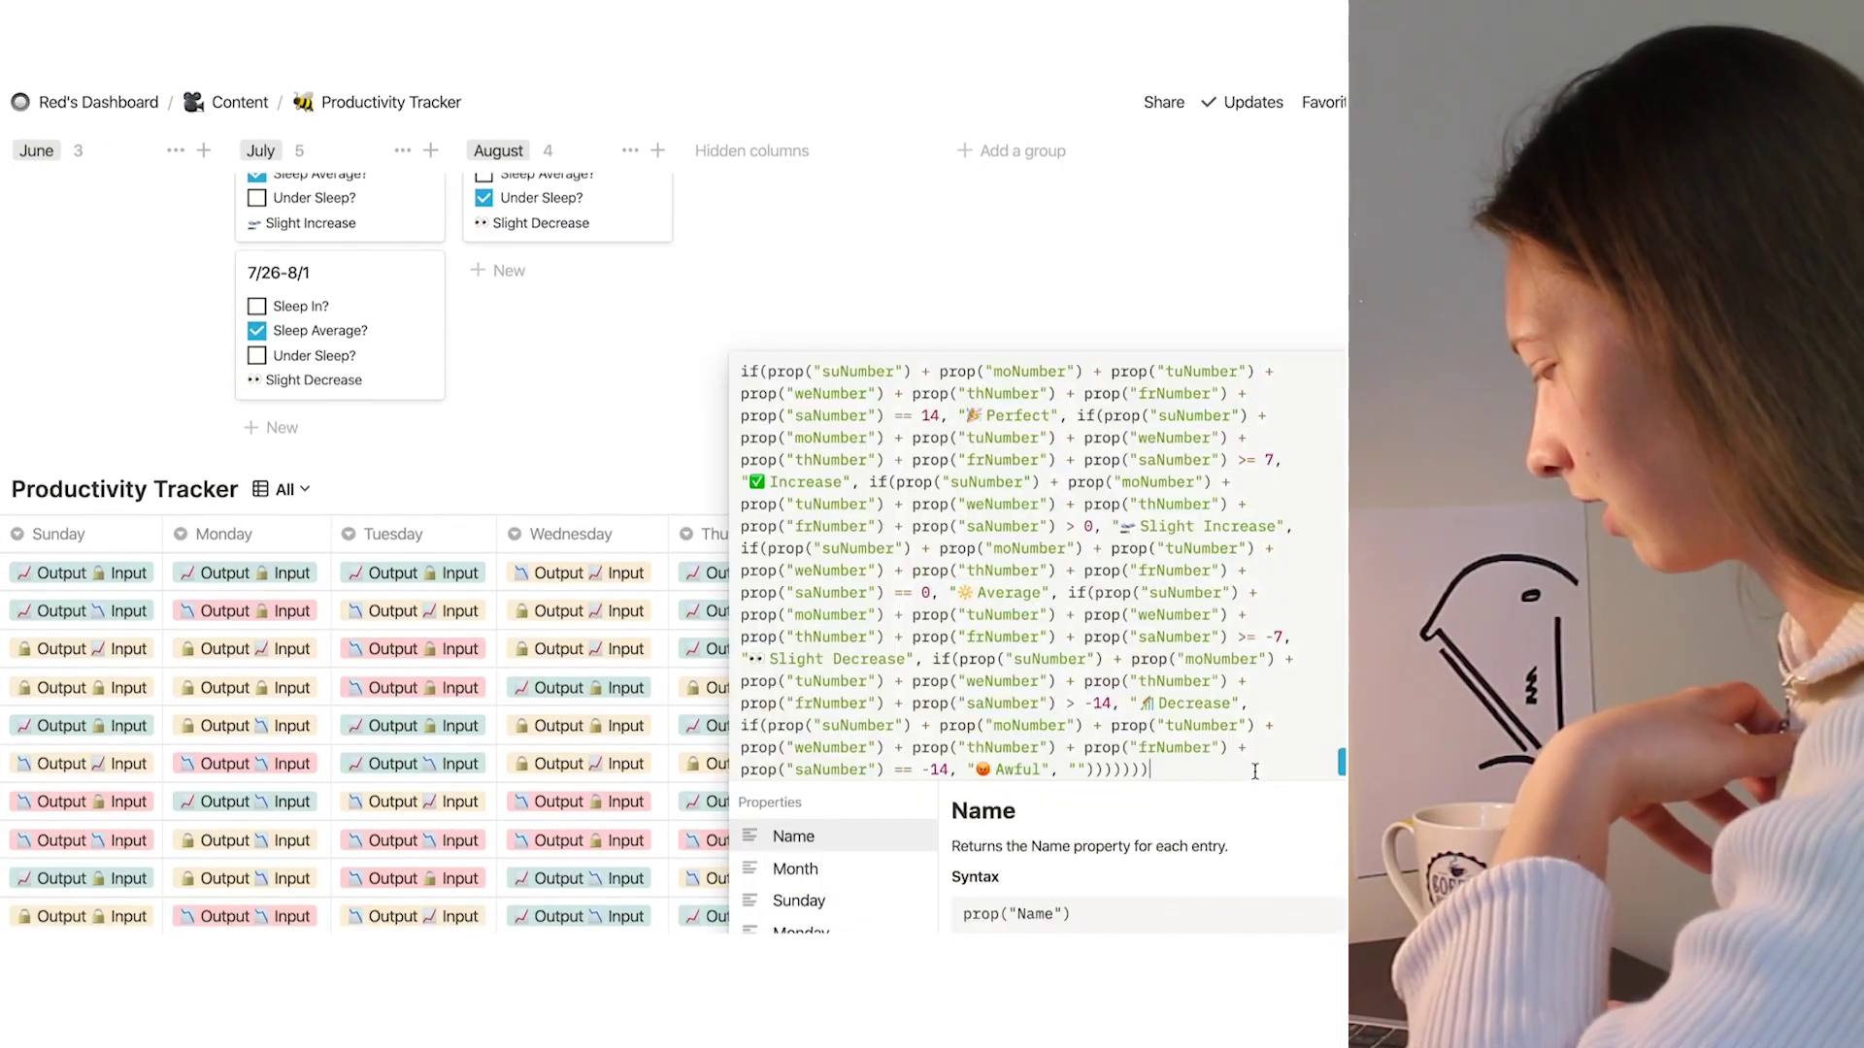
key(Escape)
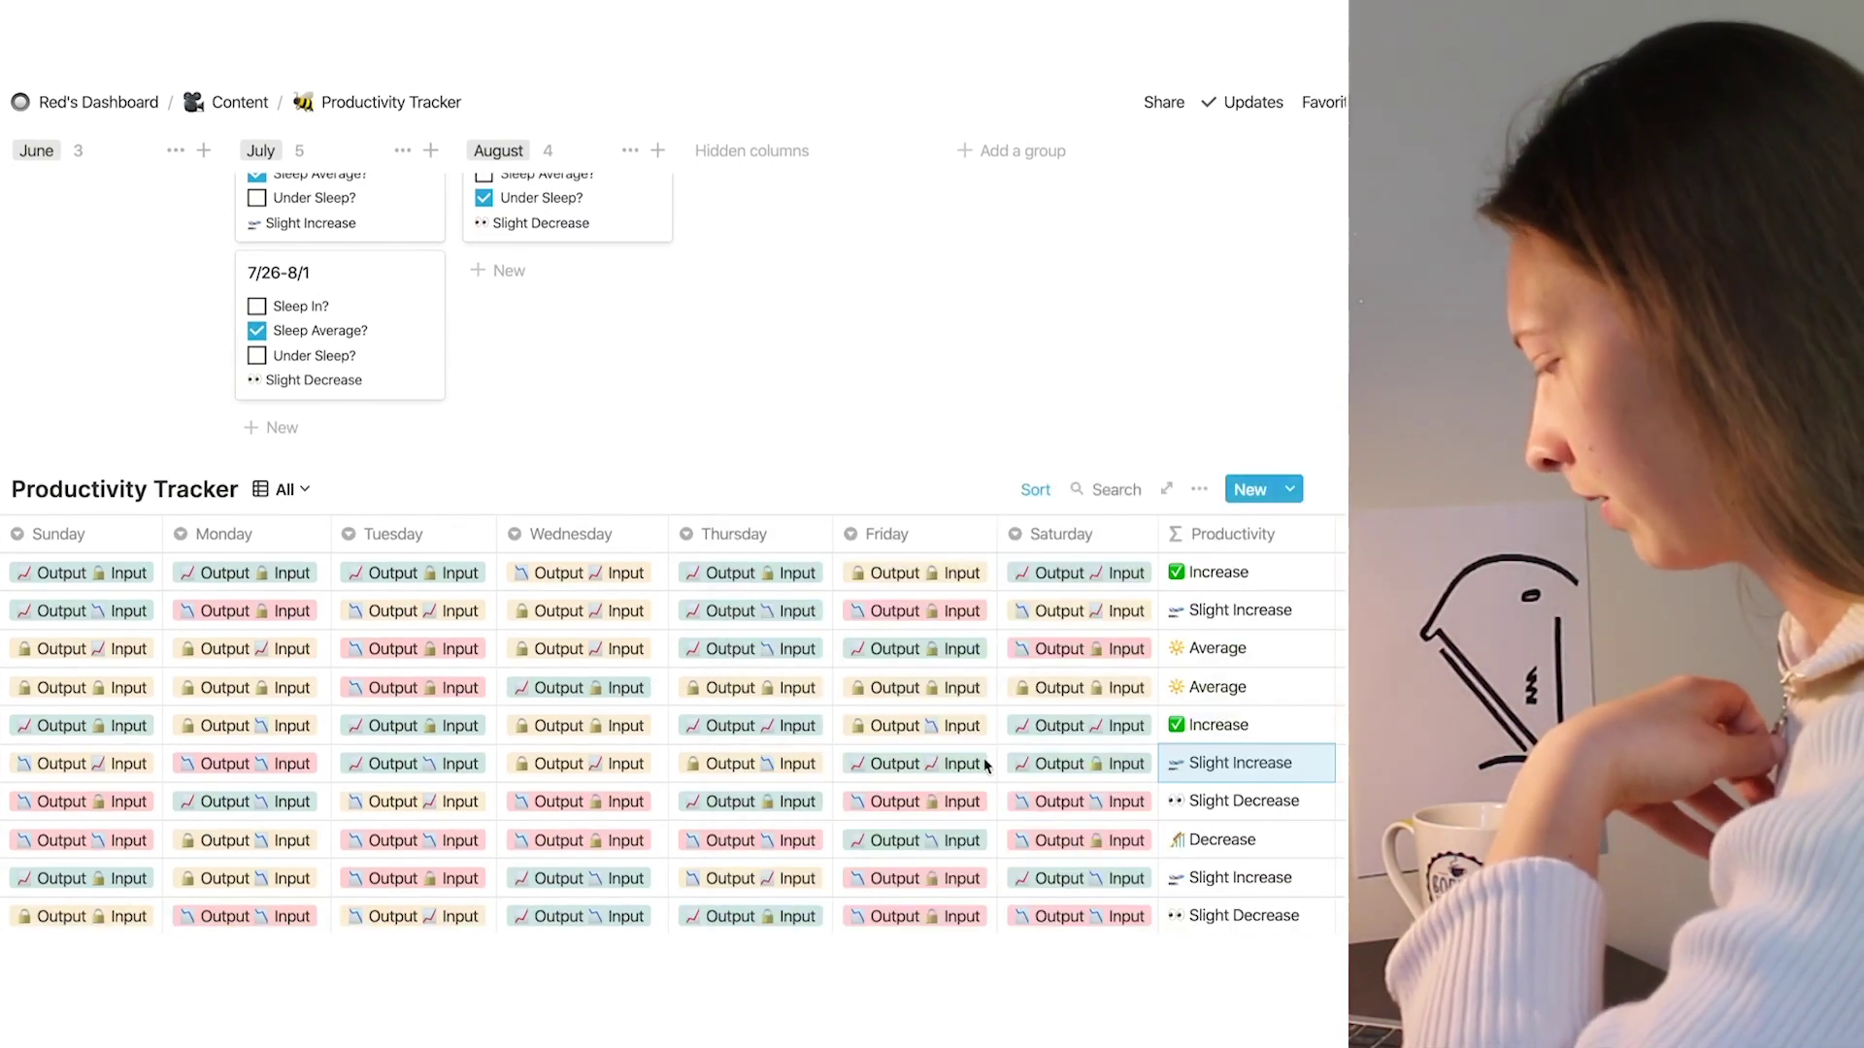
scroll(788, 648, up, 13)
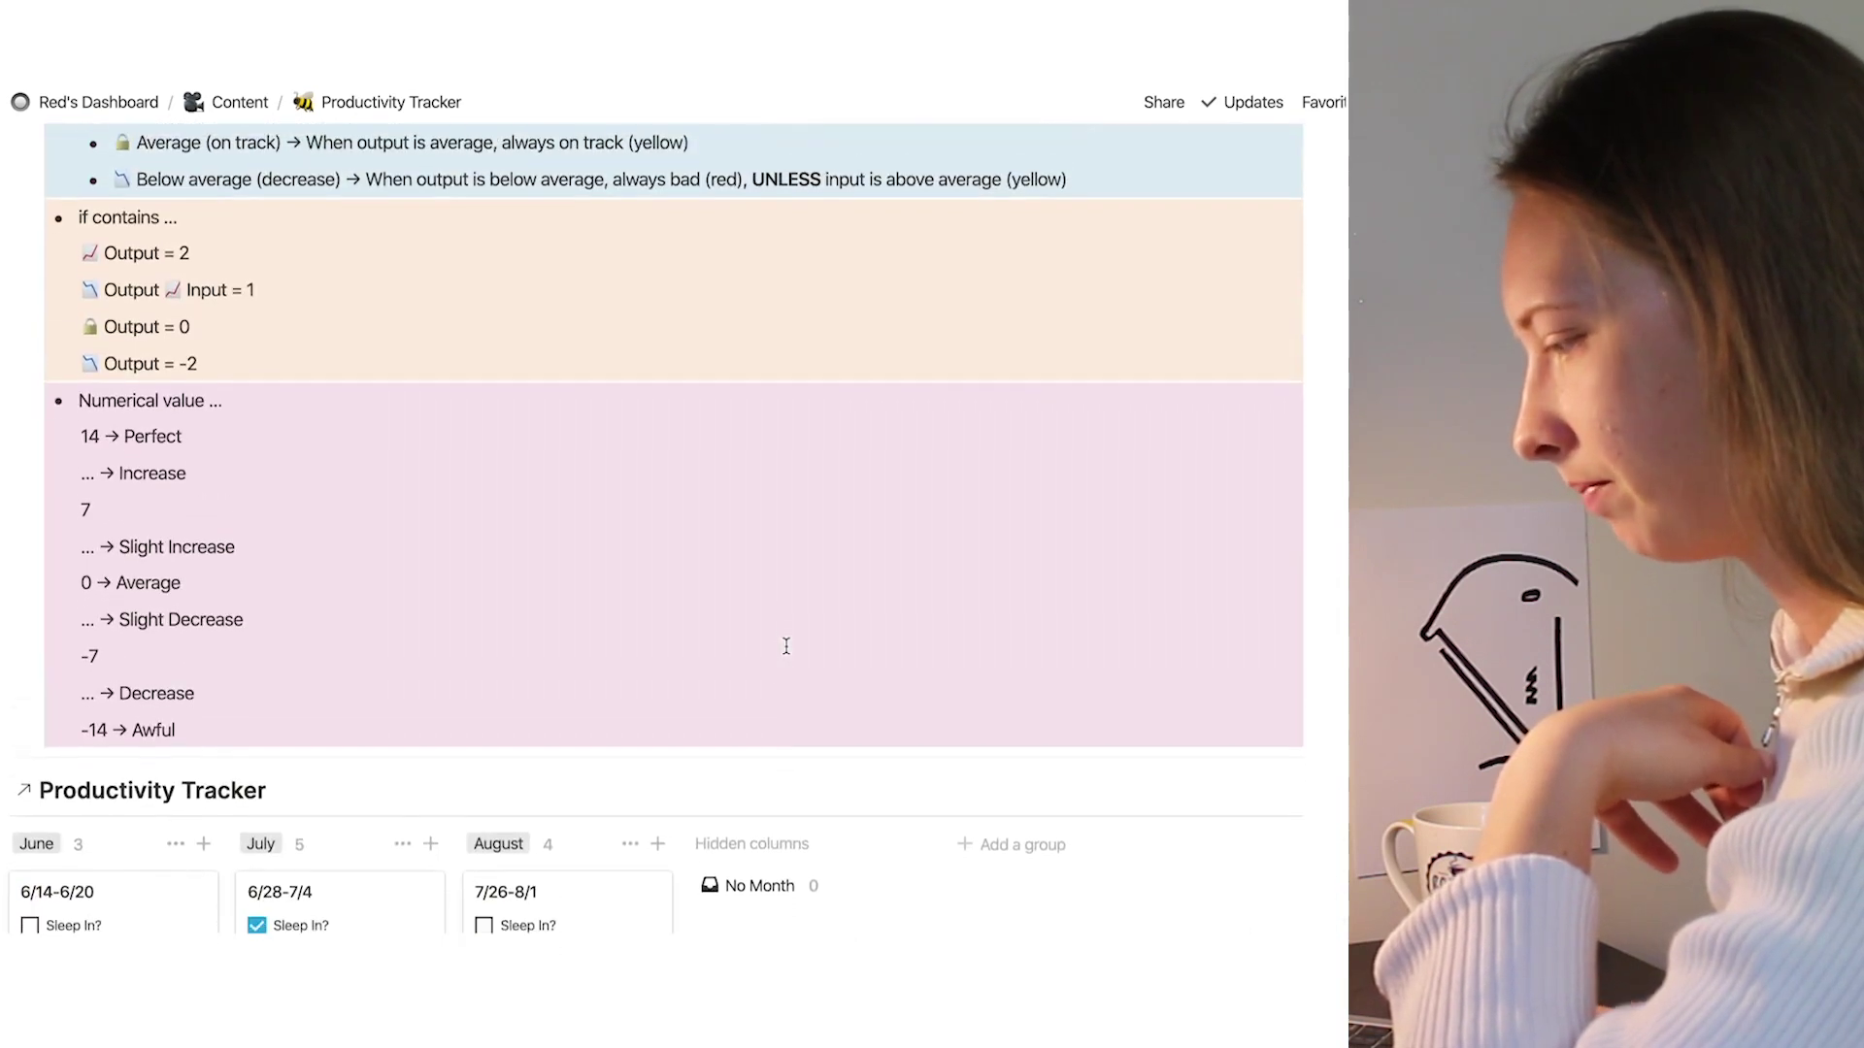
scroll(787, 646, down, 1)
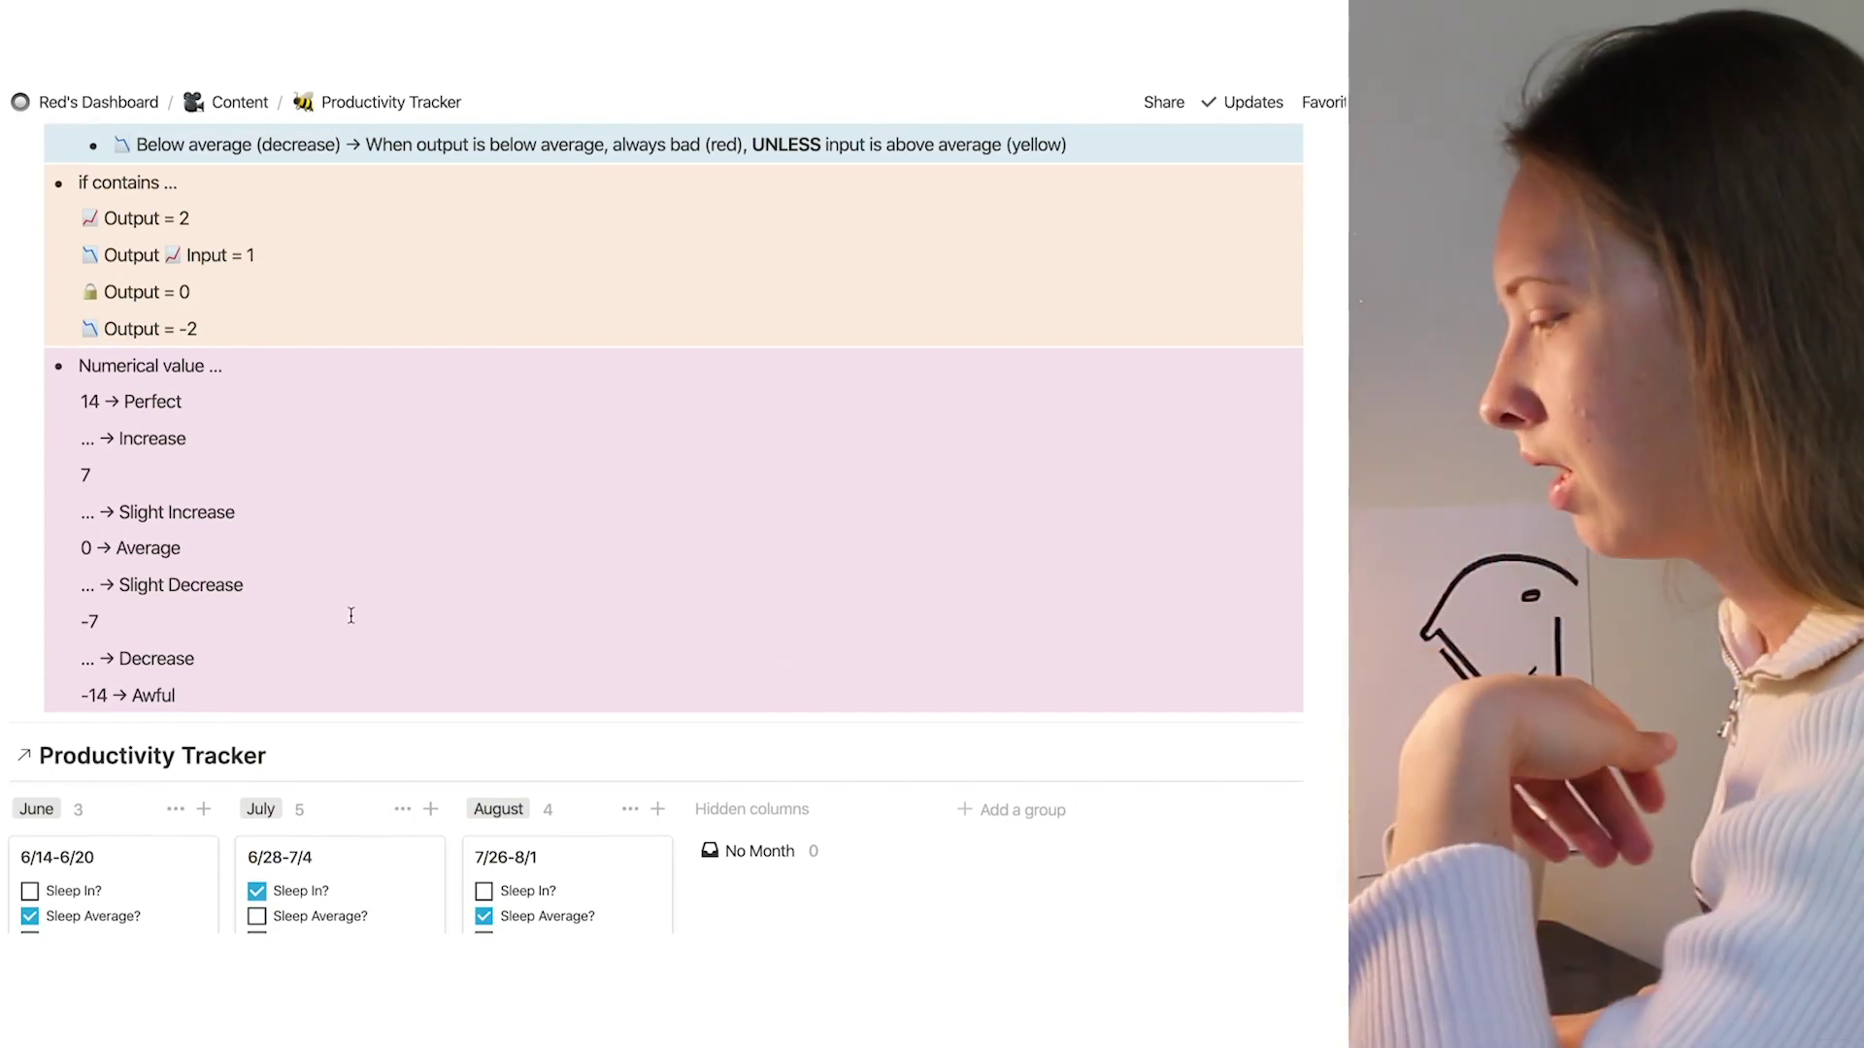
click(97, 473)
drag(91, 438, 87, 403)
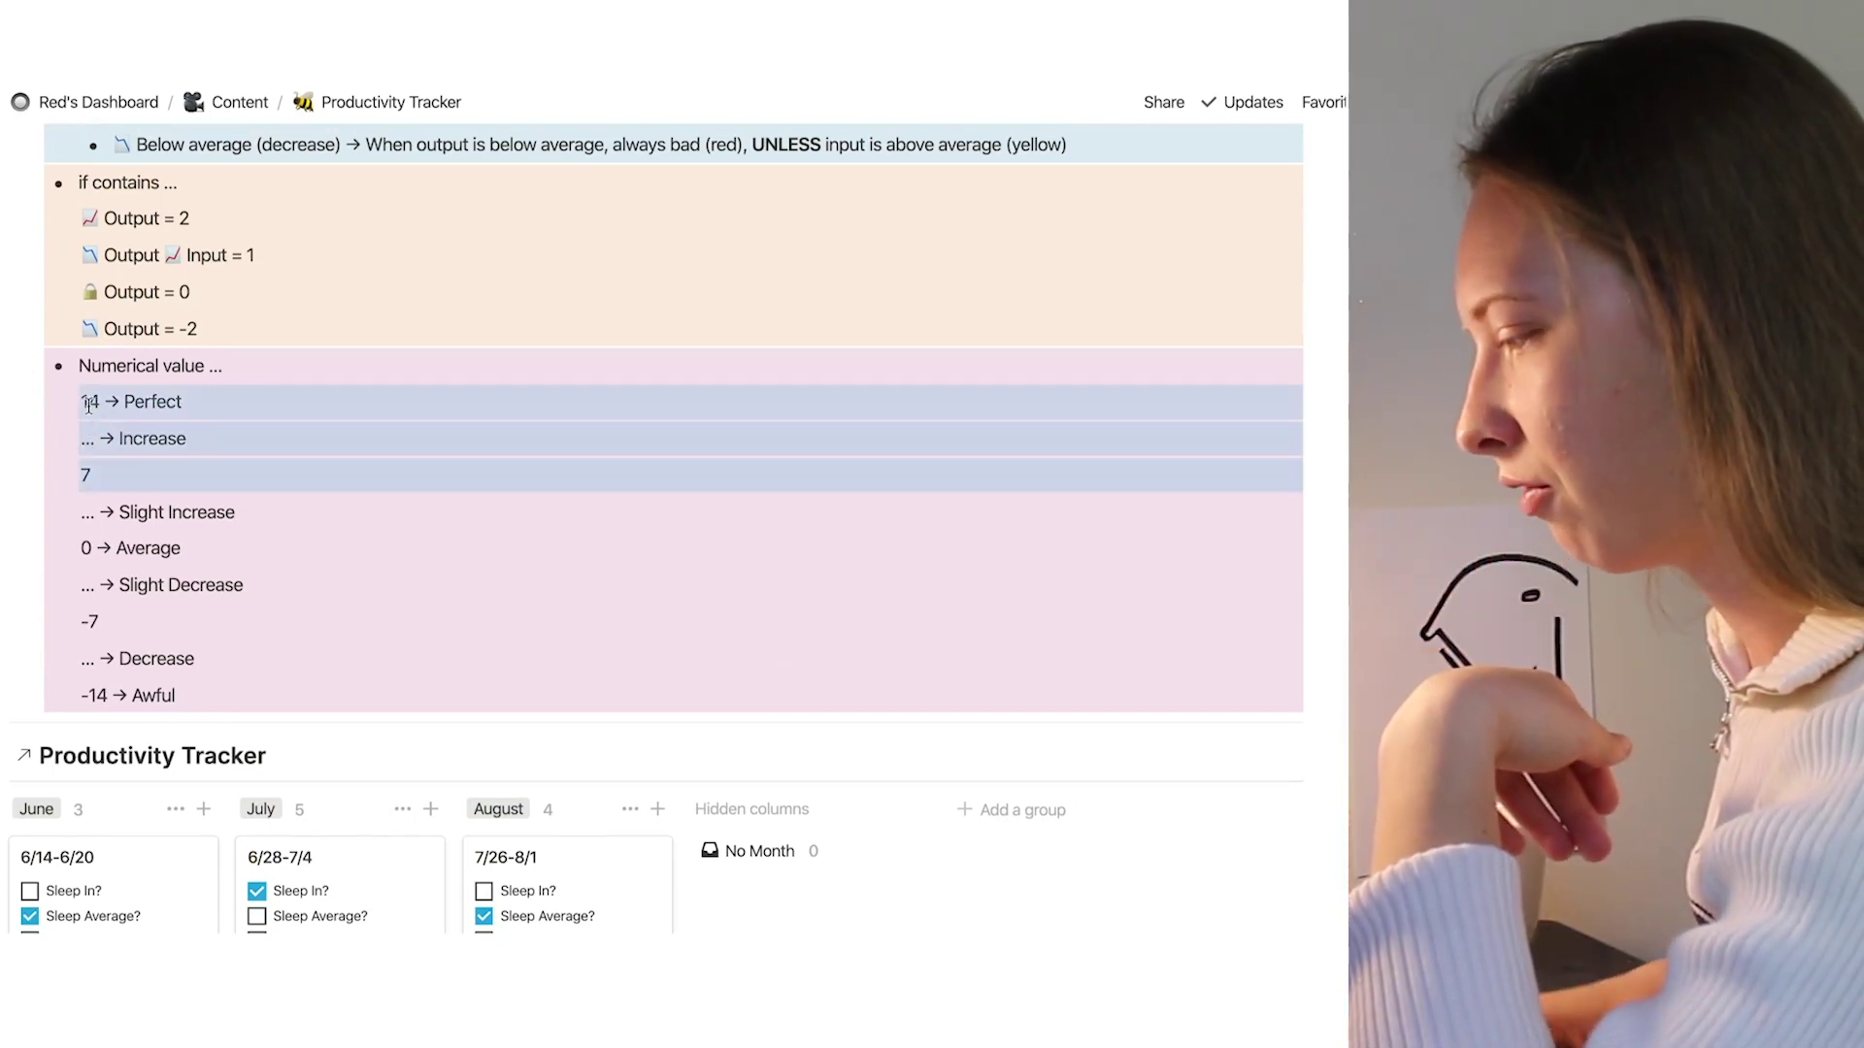
click(190, 439)
drag(190, 438, 120, 441)
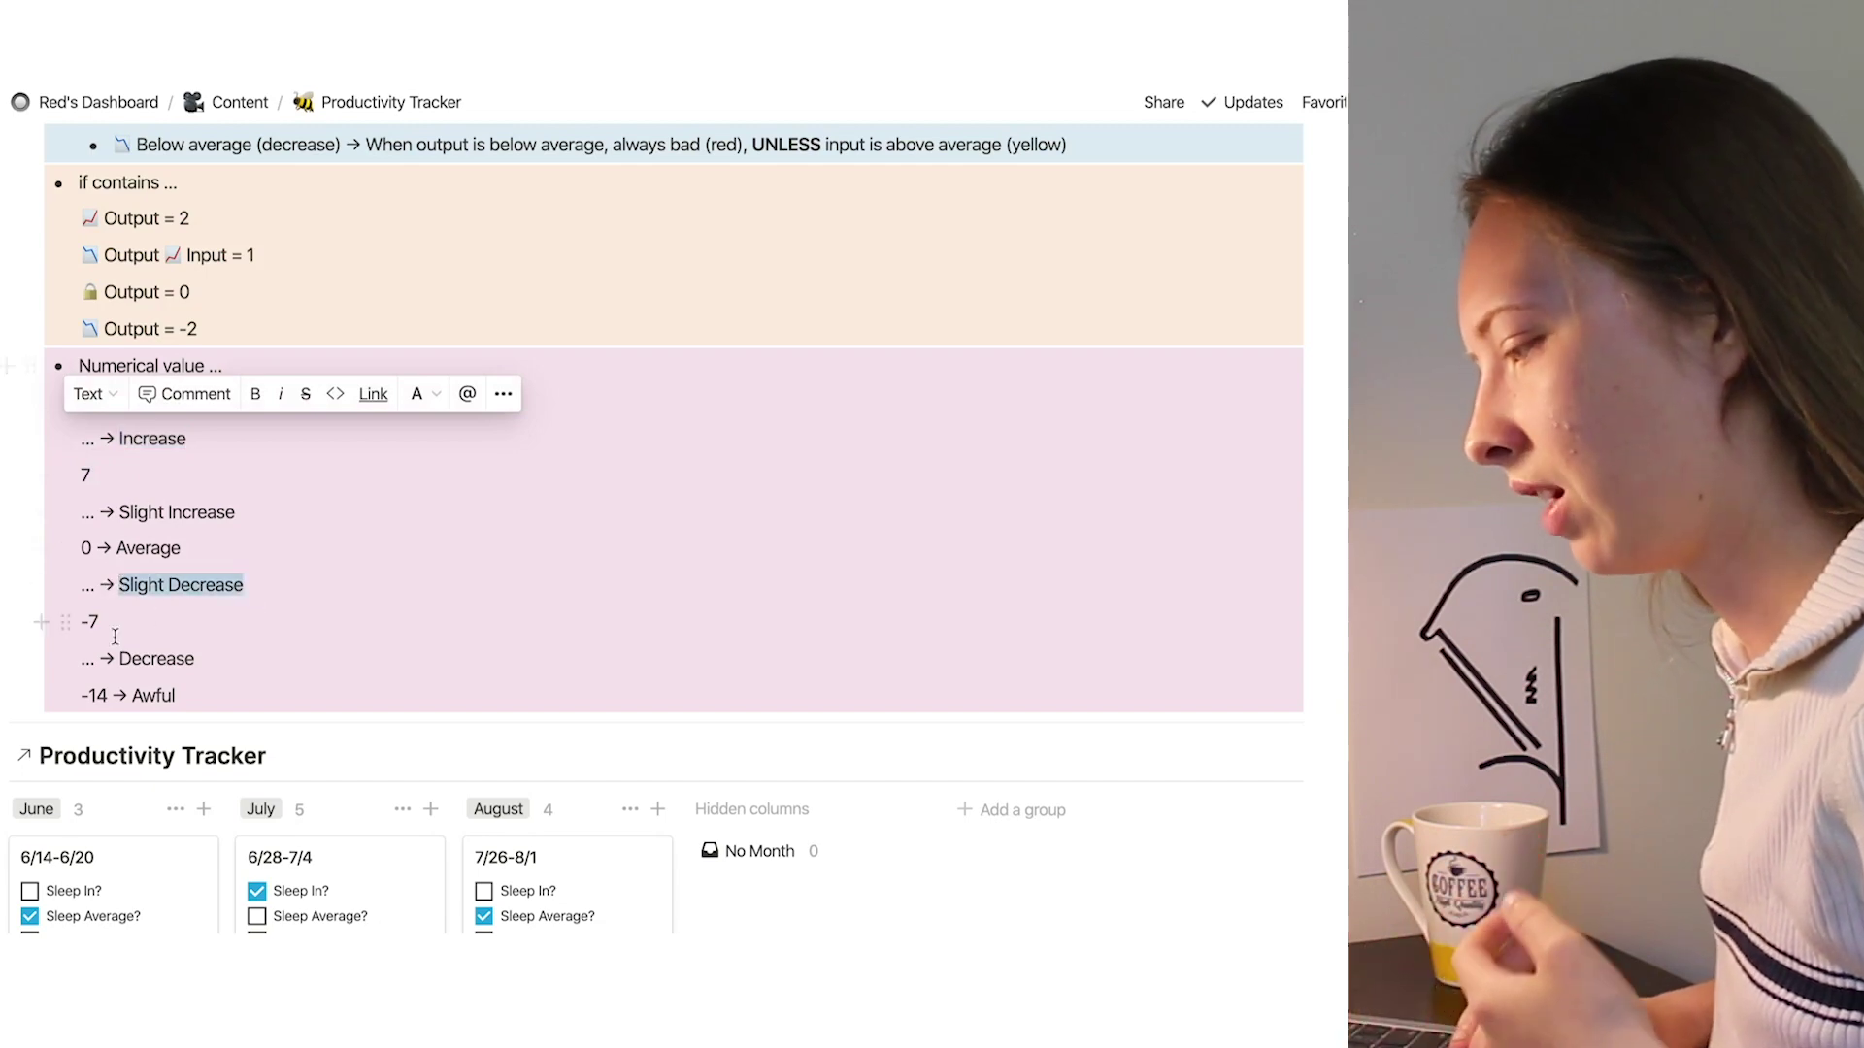
drag(125, 656, 220, 659)
scroll(222, 660, down, 5)
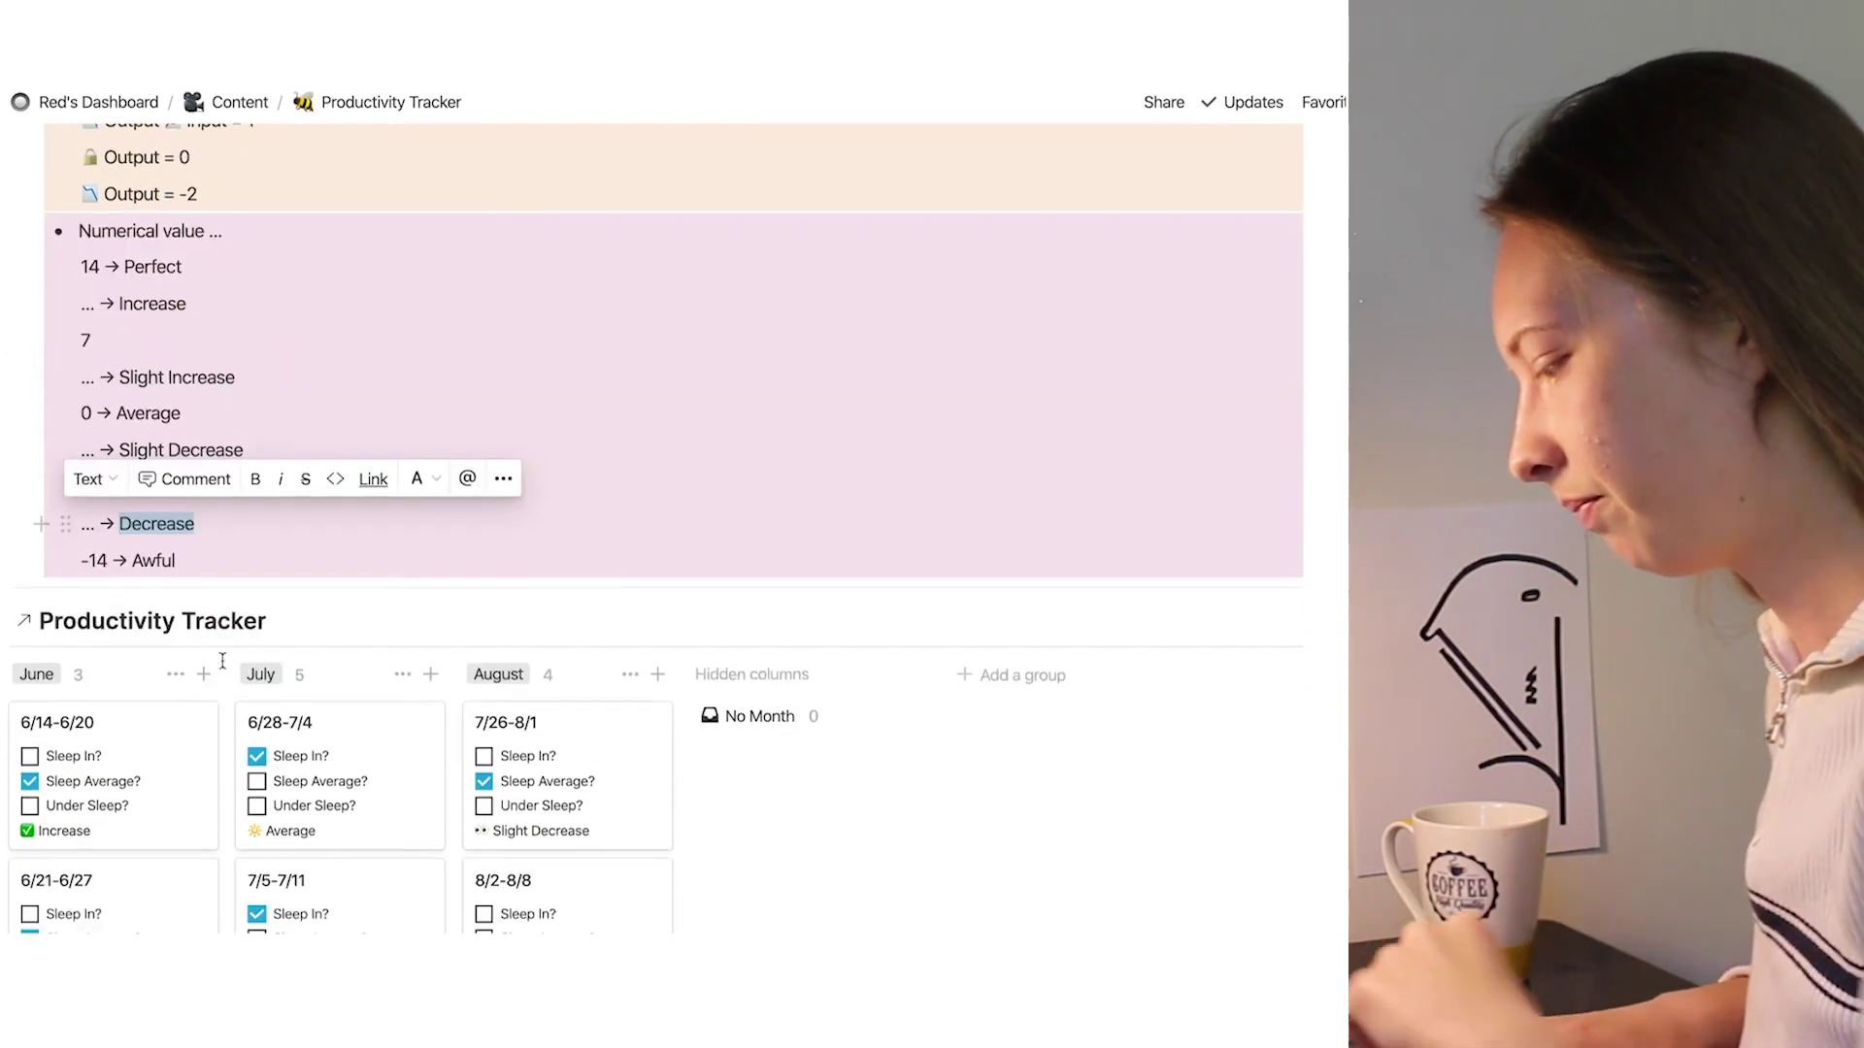
scroll(222, 660, down, 10)
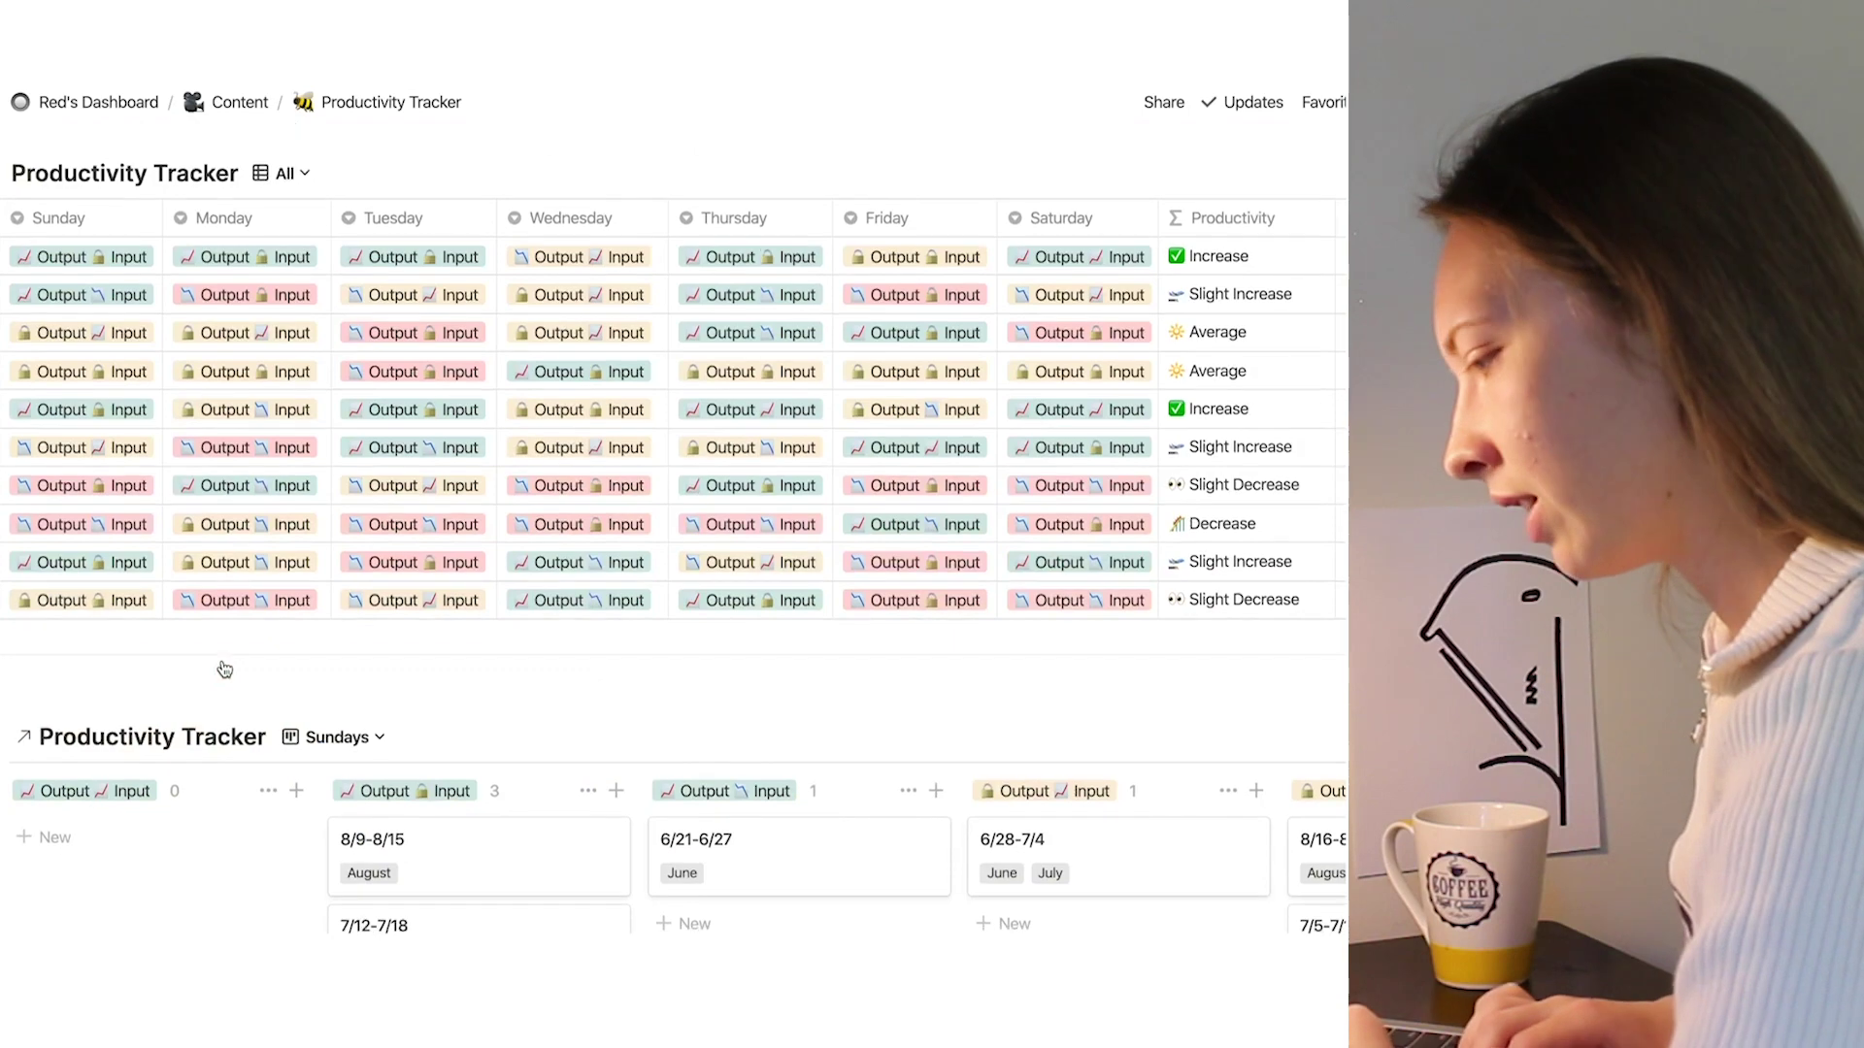
scroll(223, 667, left, 3)
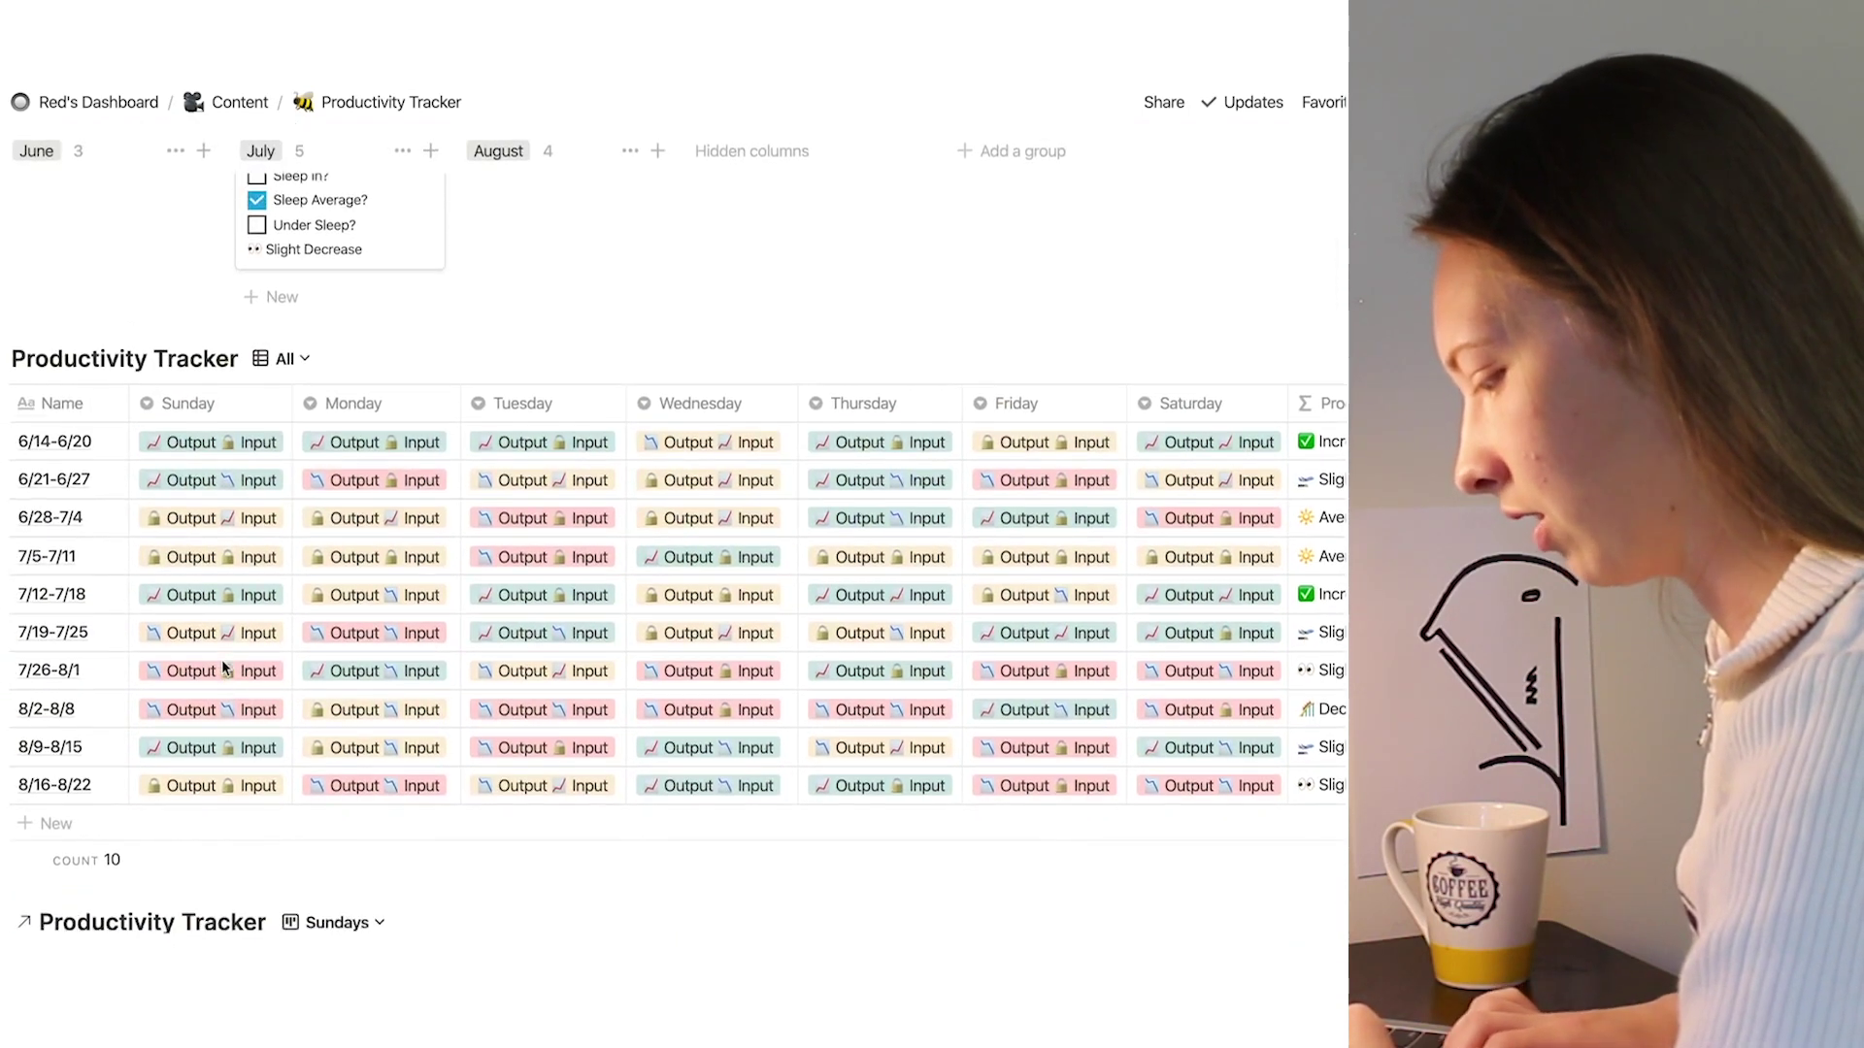
scroll(301, 725, down, 3)
scroll(379, 767, up, 6)
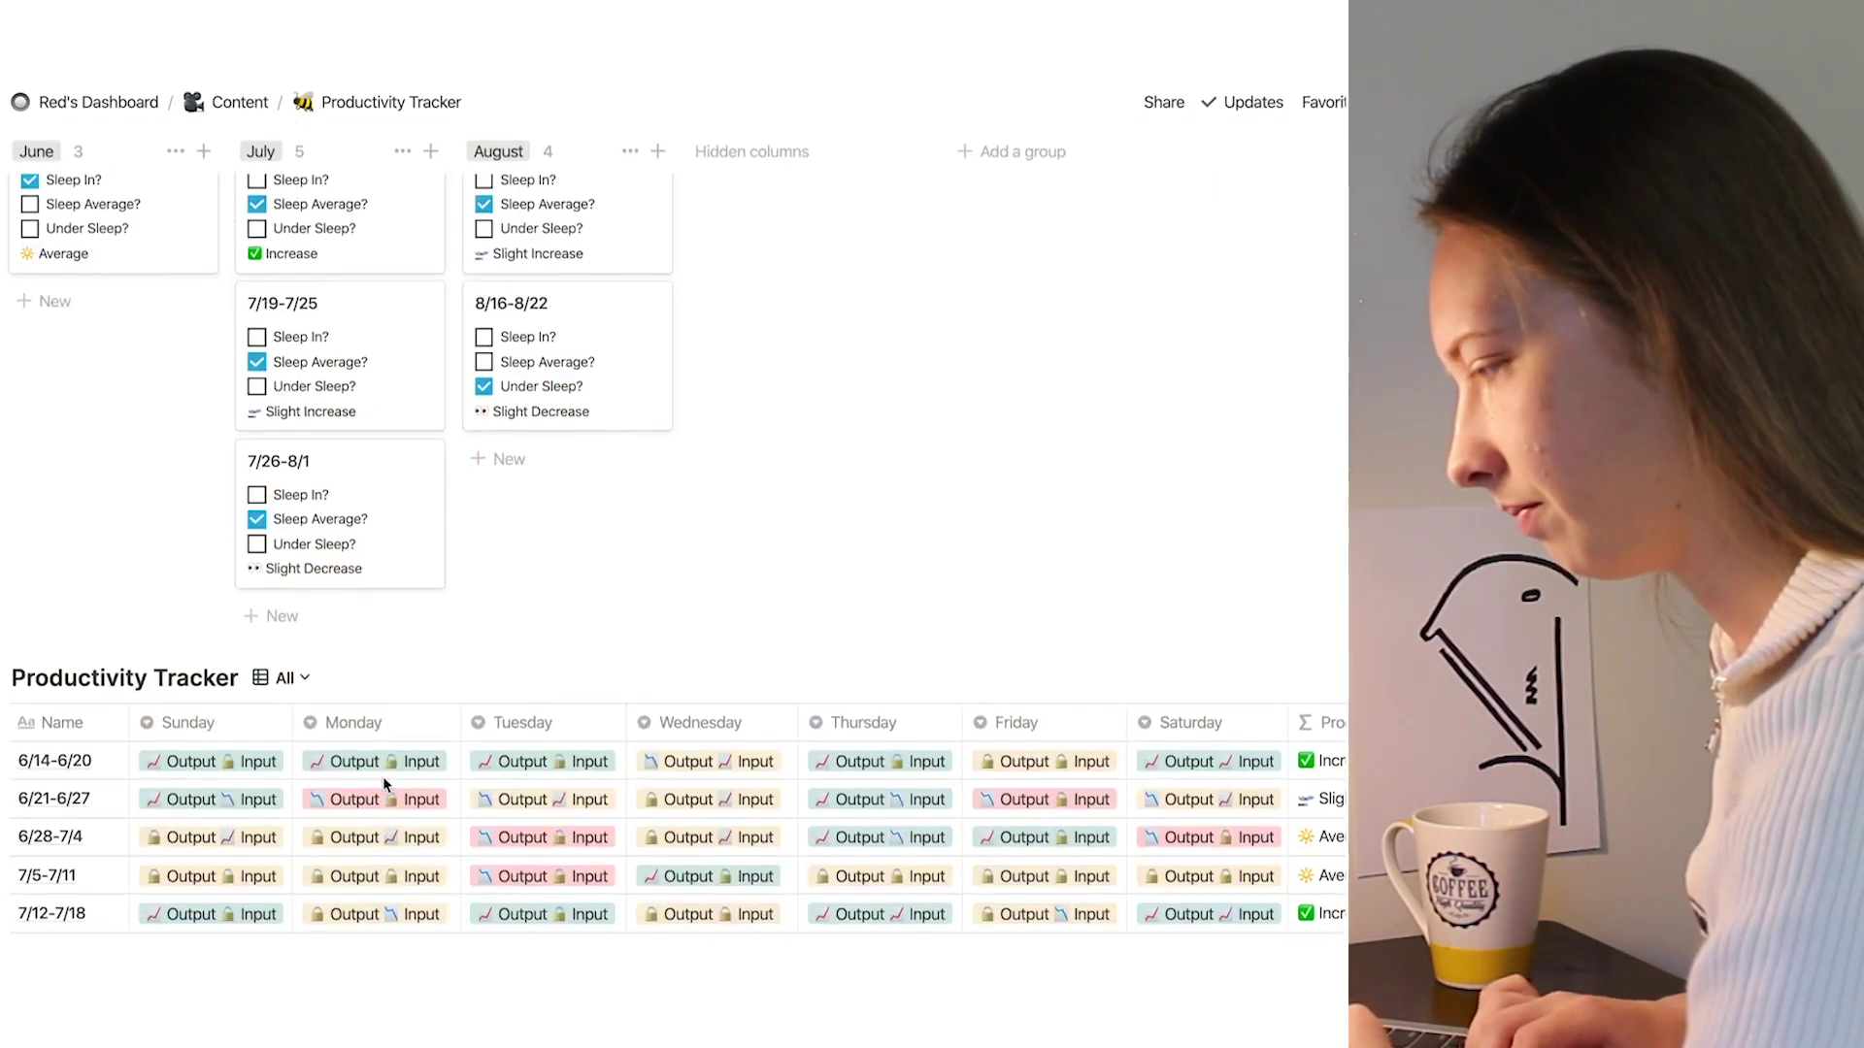
scroll(384, 785, up, 4)
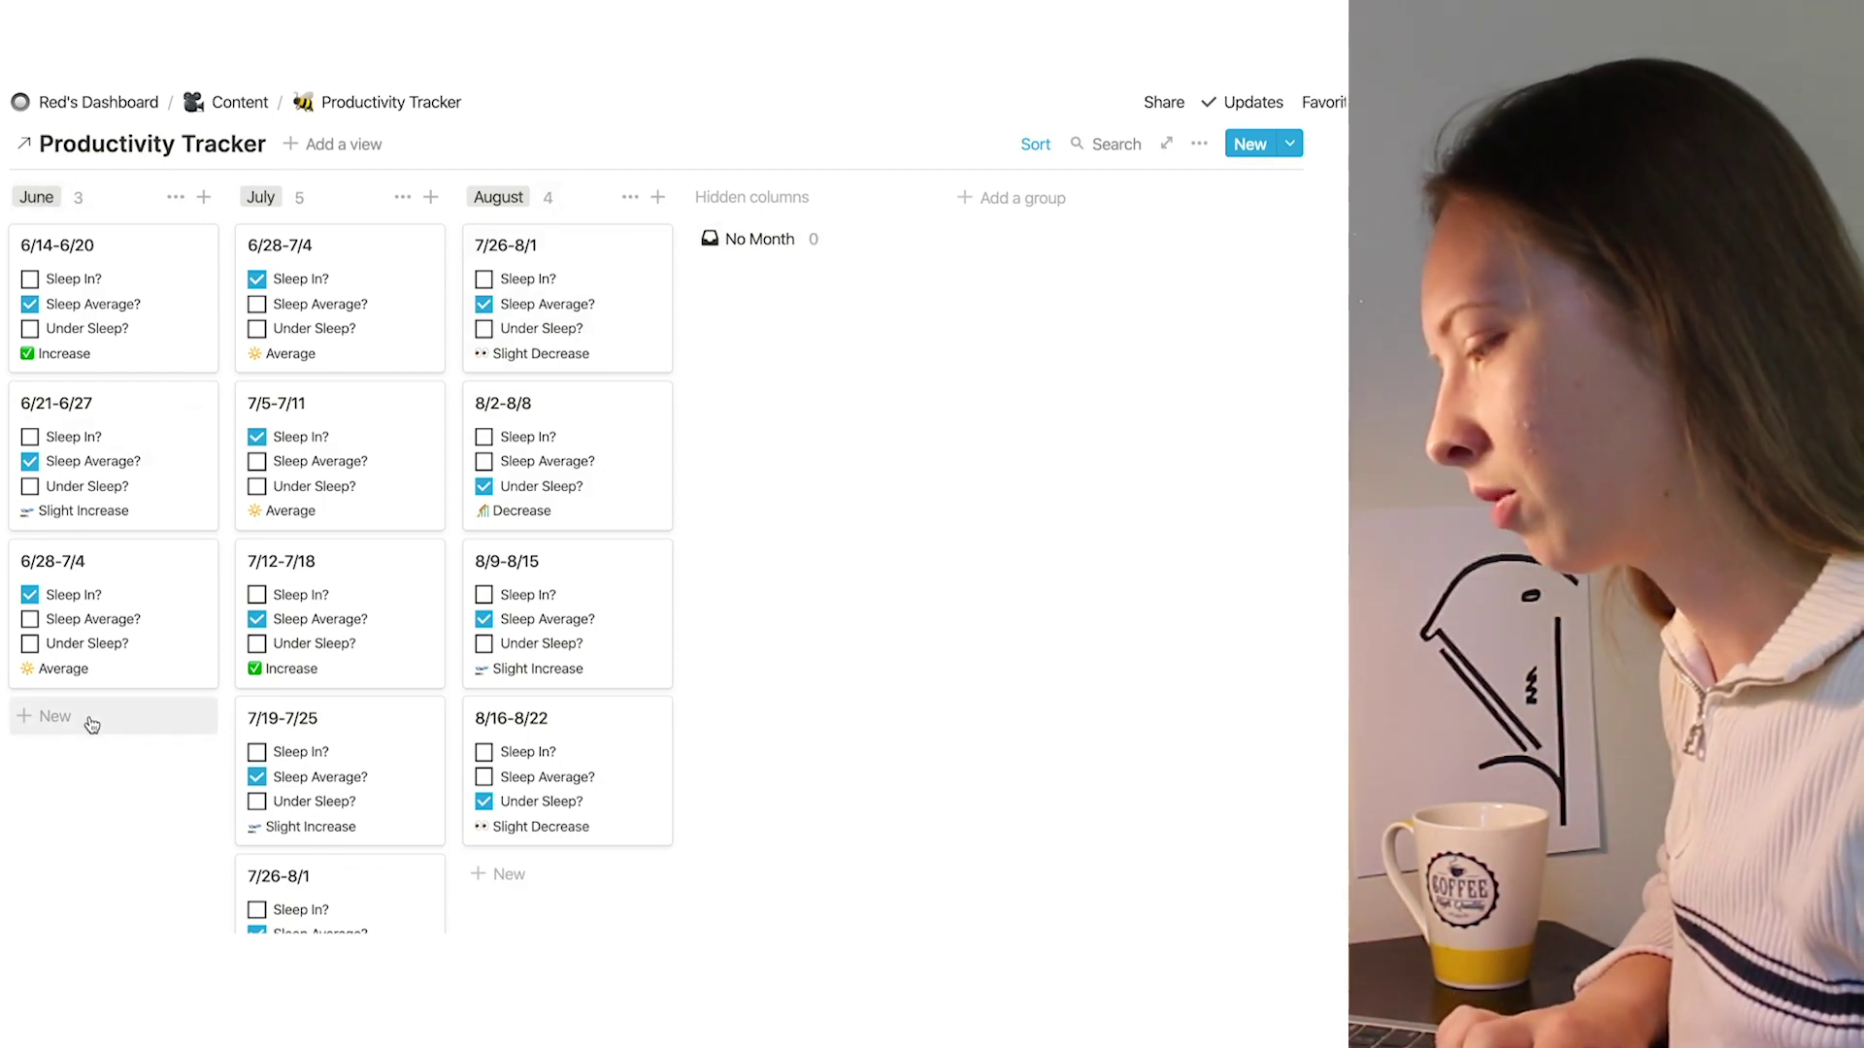
Step: Add a 6/7-6/13 card to June with dates running Jun 7 to Jun 13, 2020
click(92, 726)
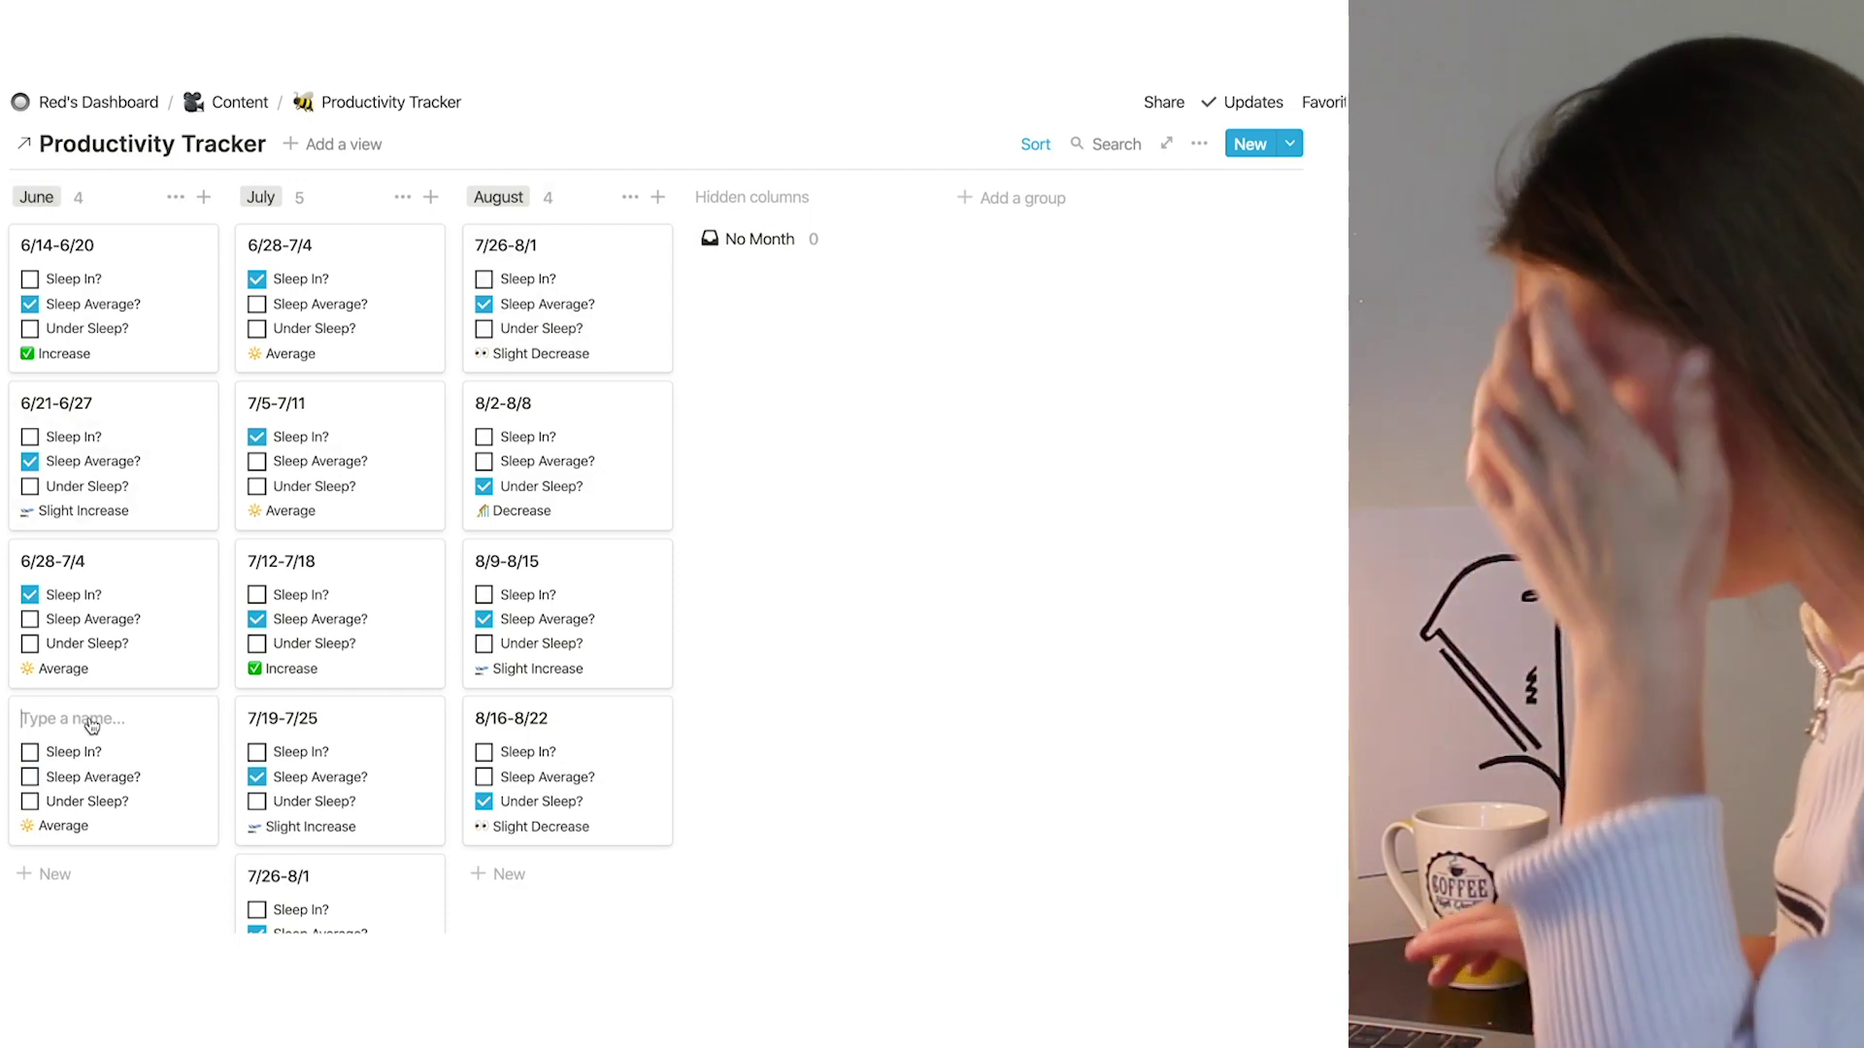
text(6/7-6/13)
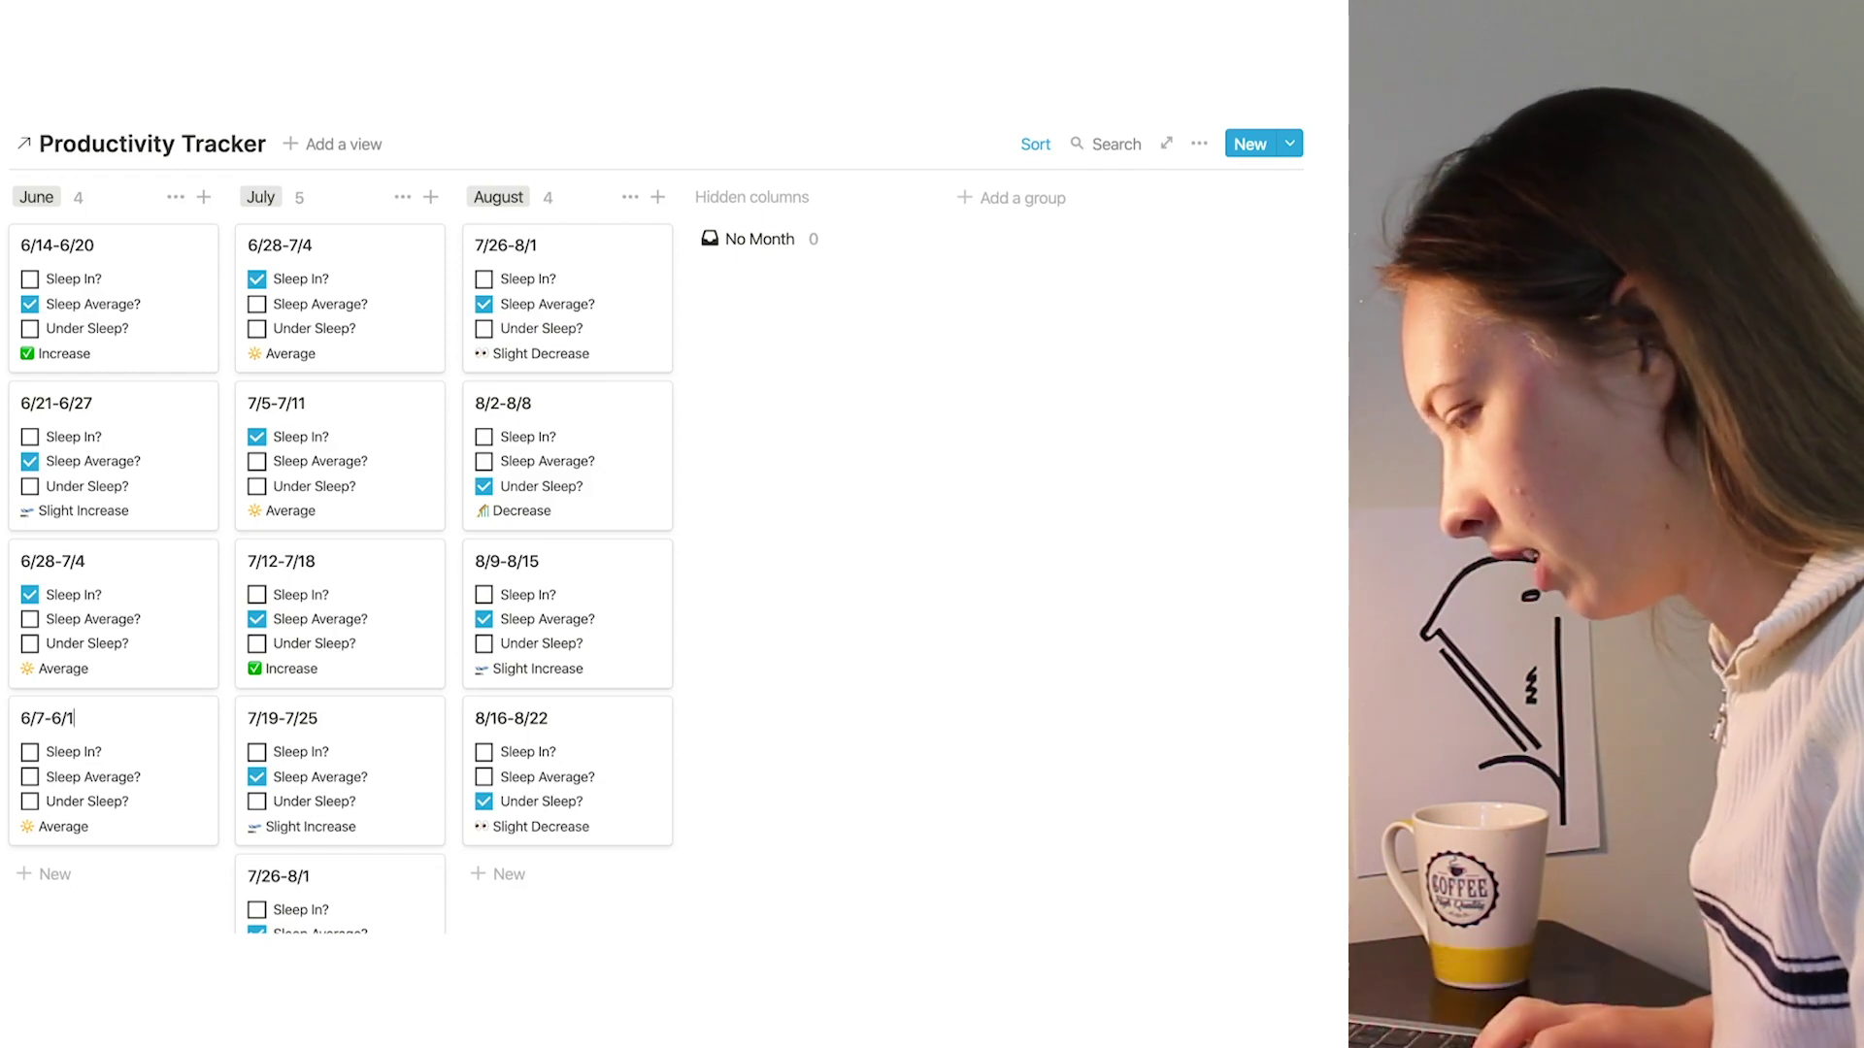
click(85, 773)
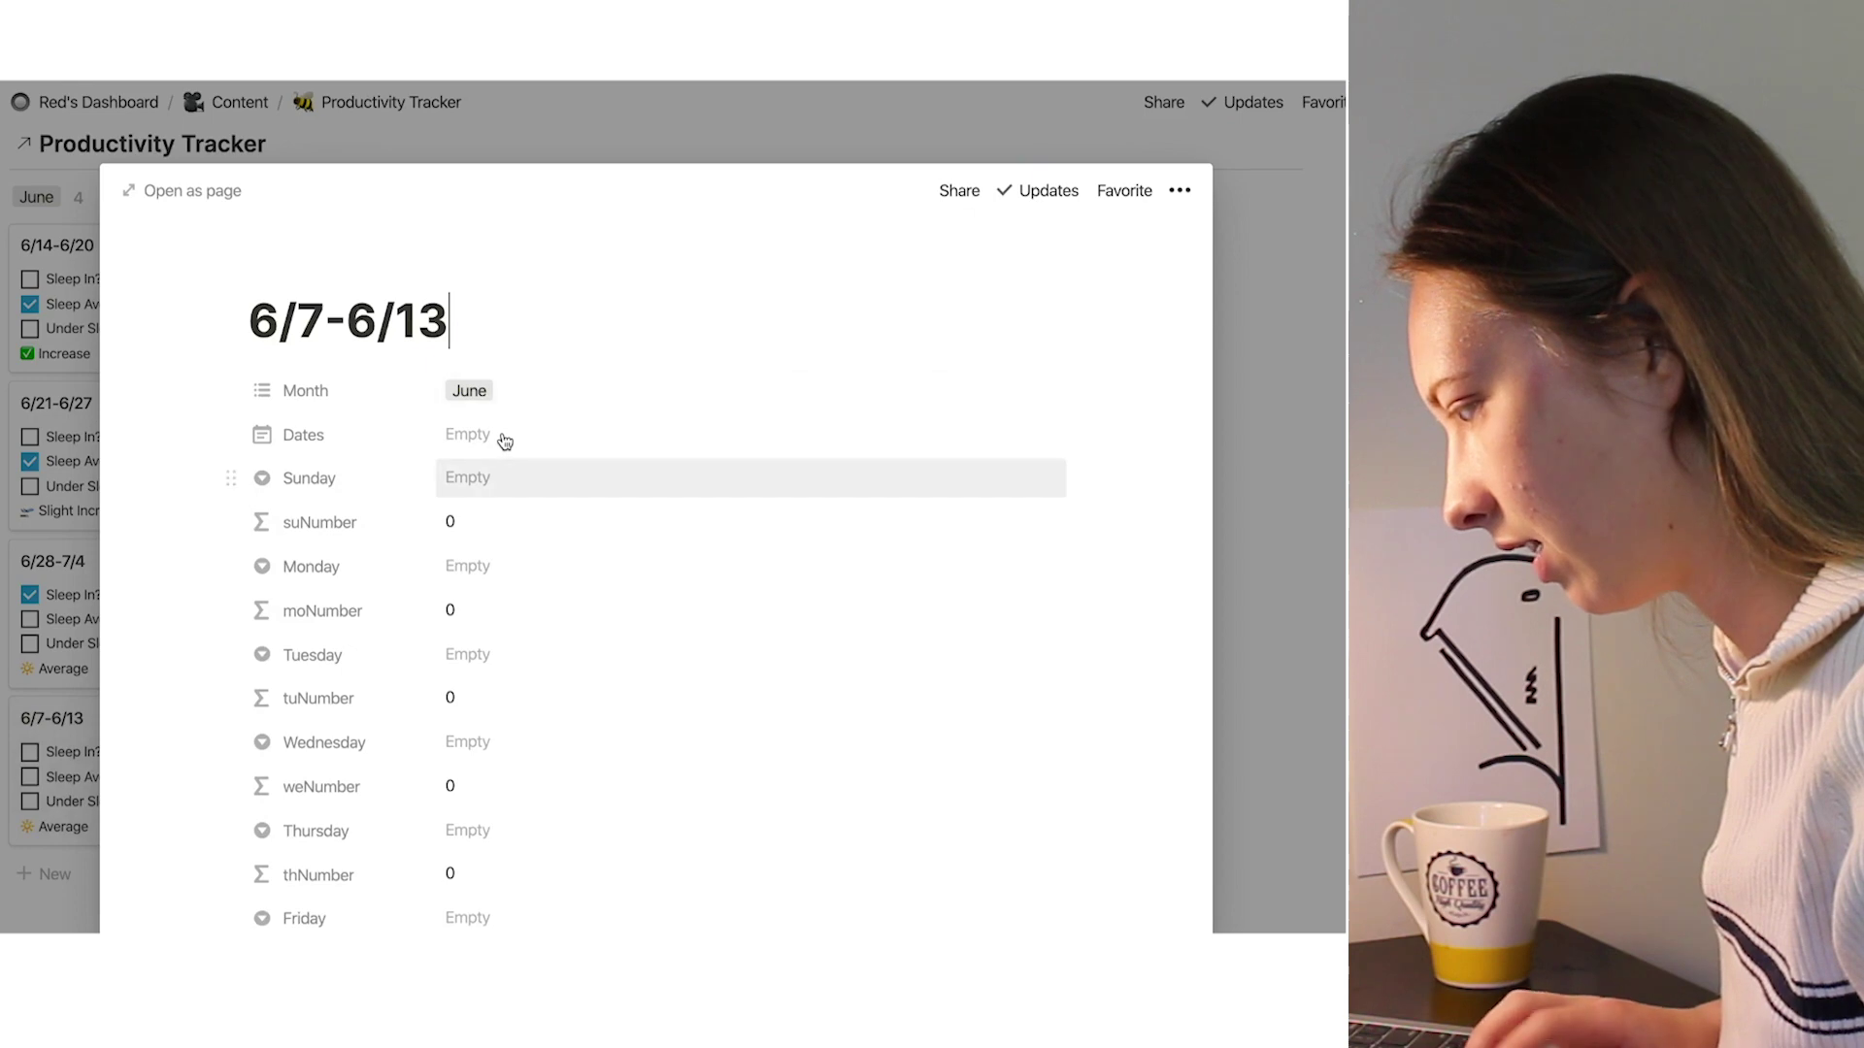
click(504, 441)
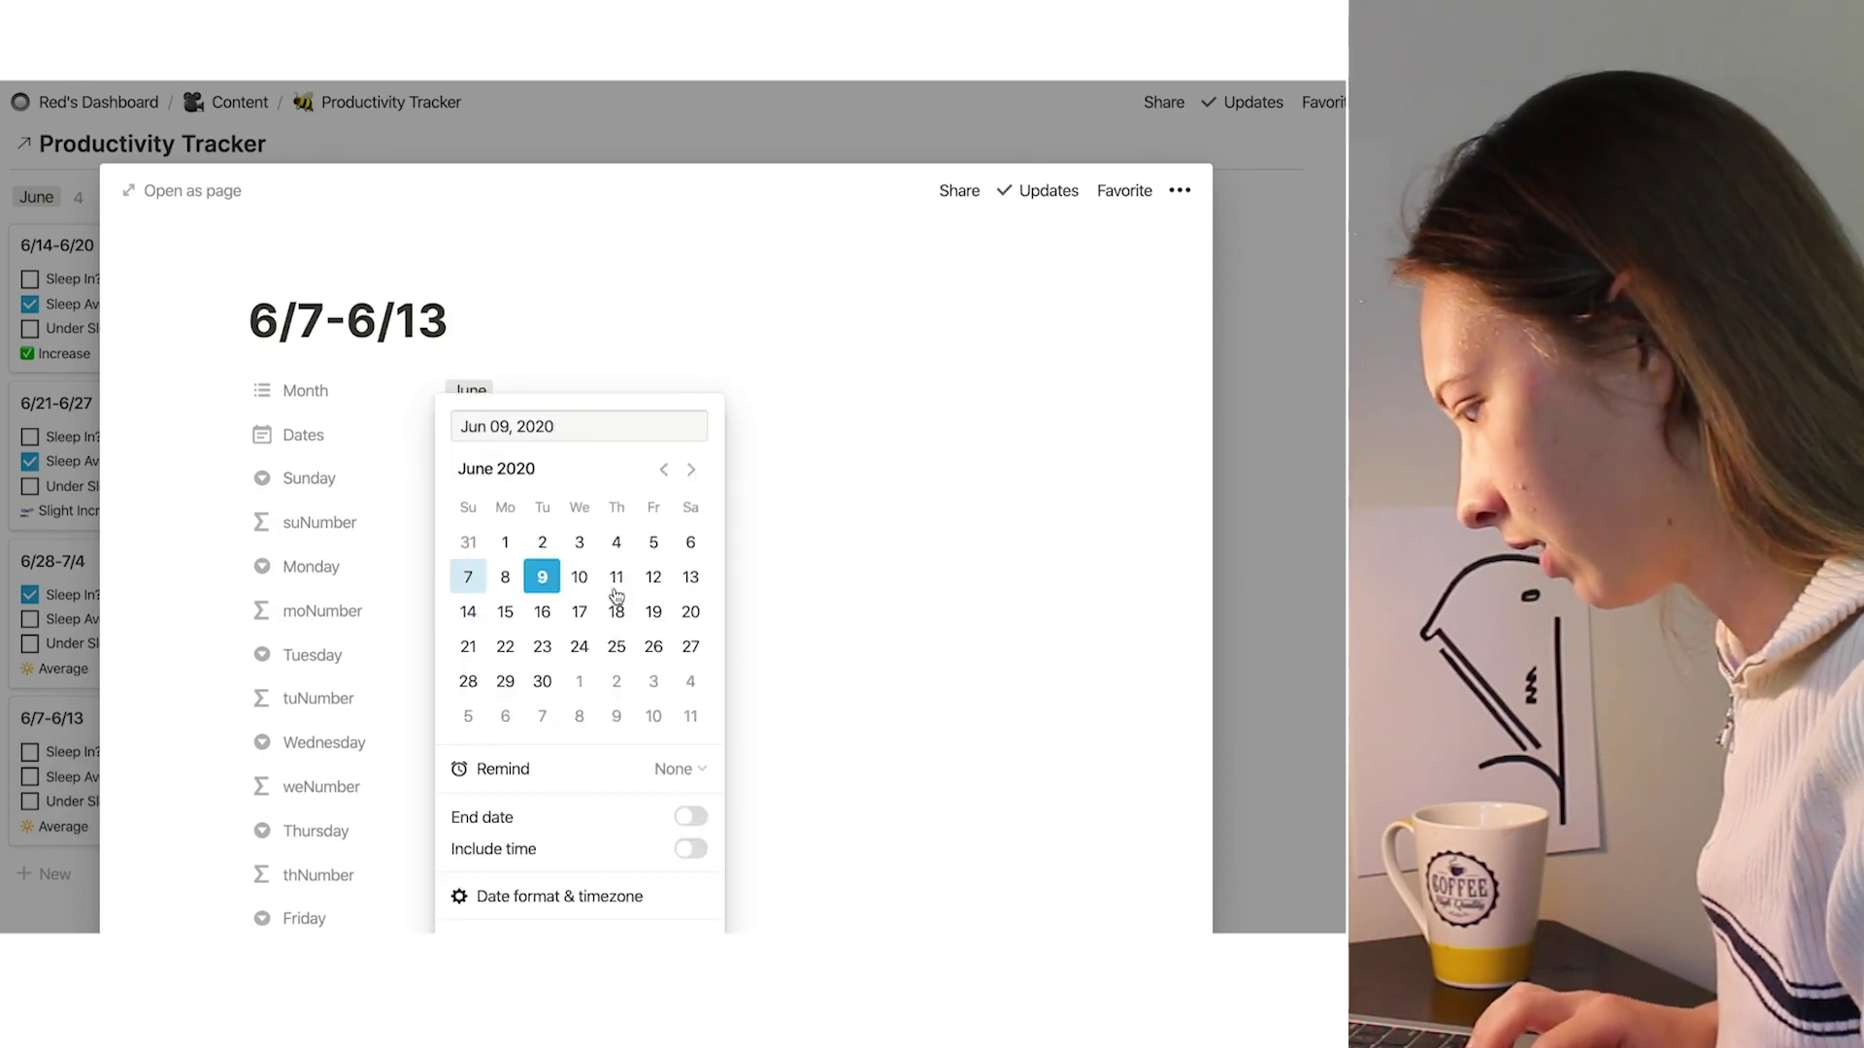
click(690, 816)
click(690, 577)
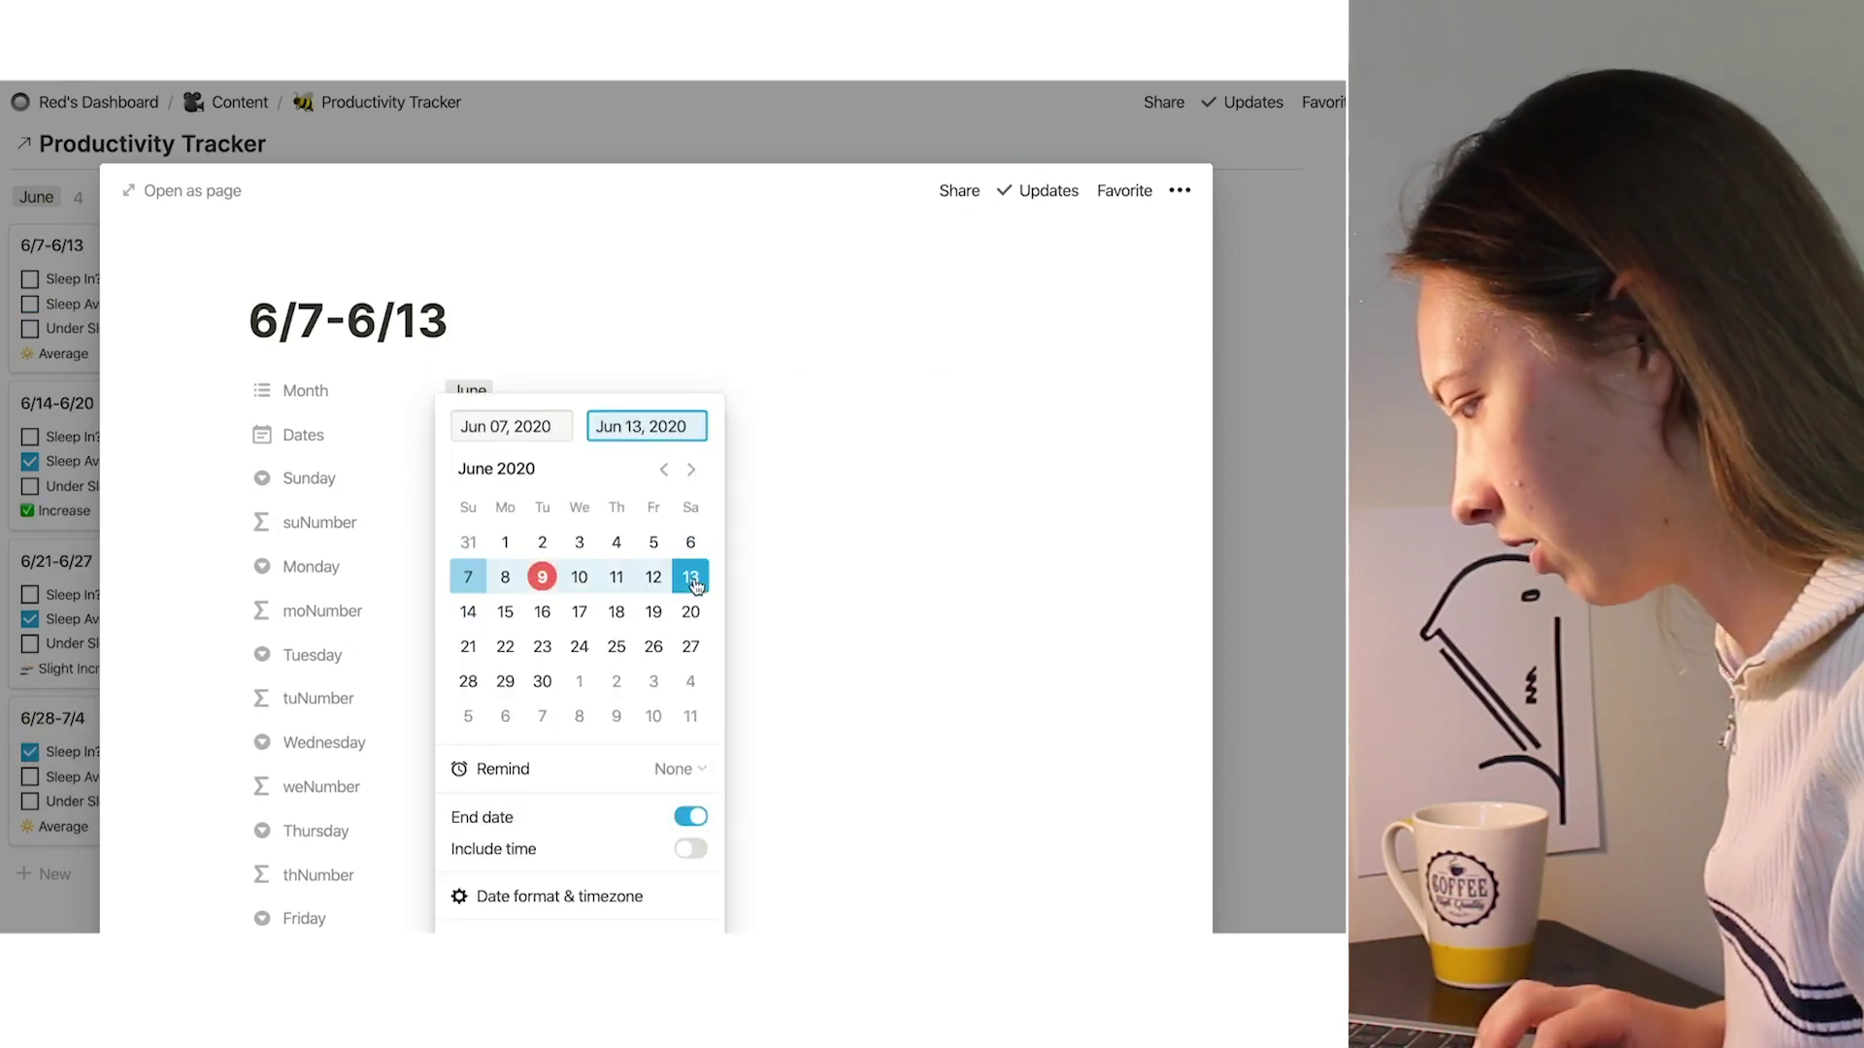
click(109, 532)
click(9, 483)
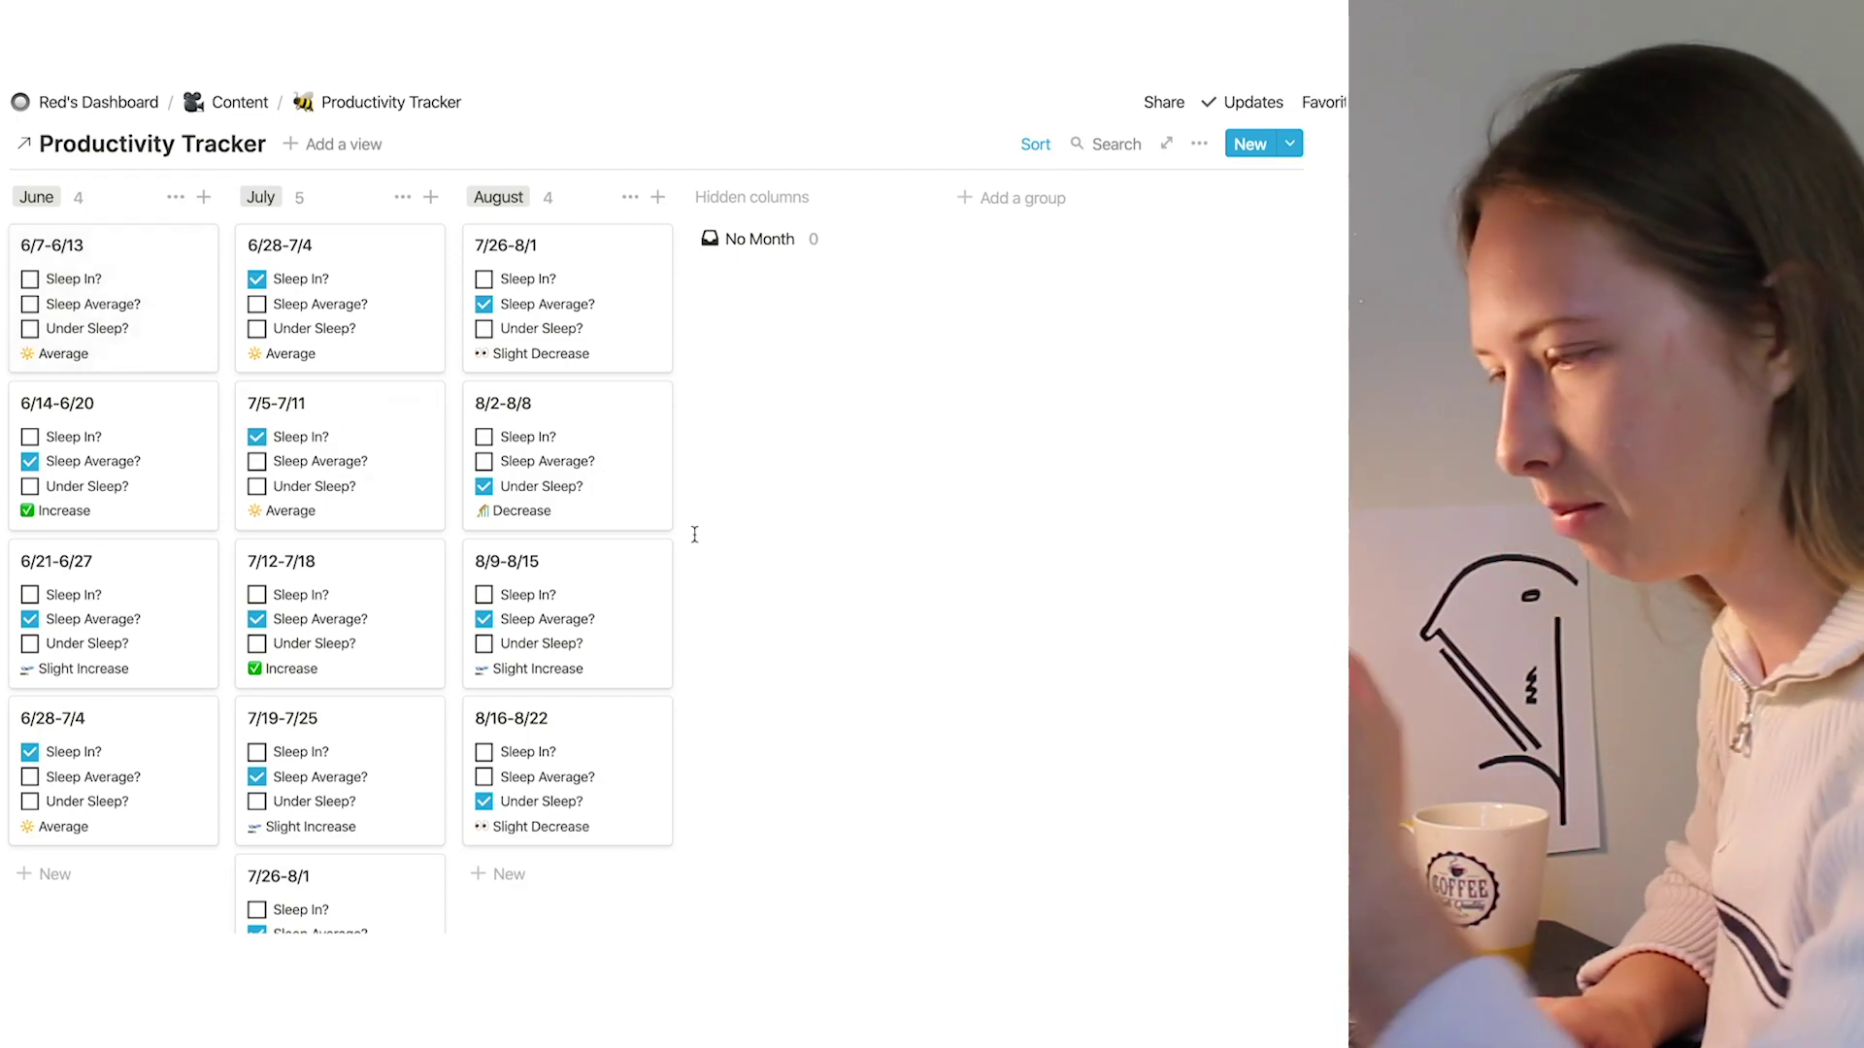
Step: Switch the tracker table to the This Week view
scroll(696, 535, down, 1)
scroll(695, 535, down, 8)
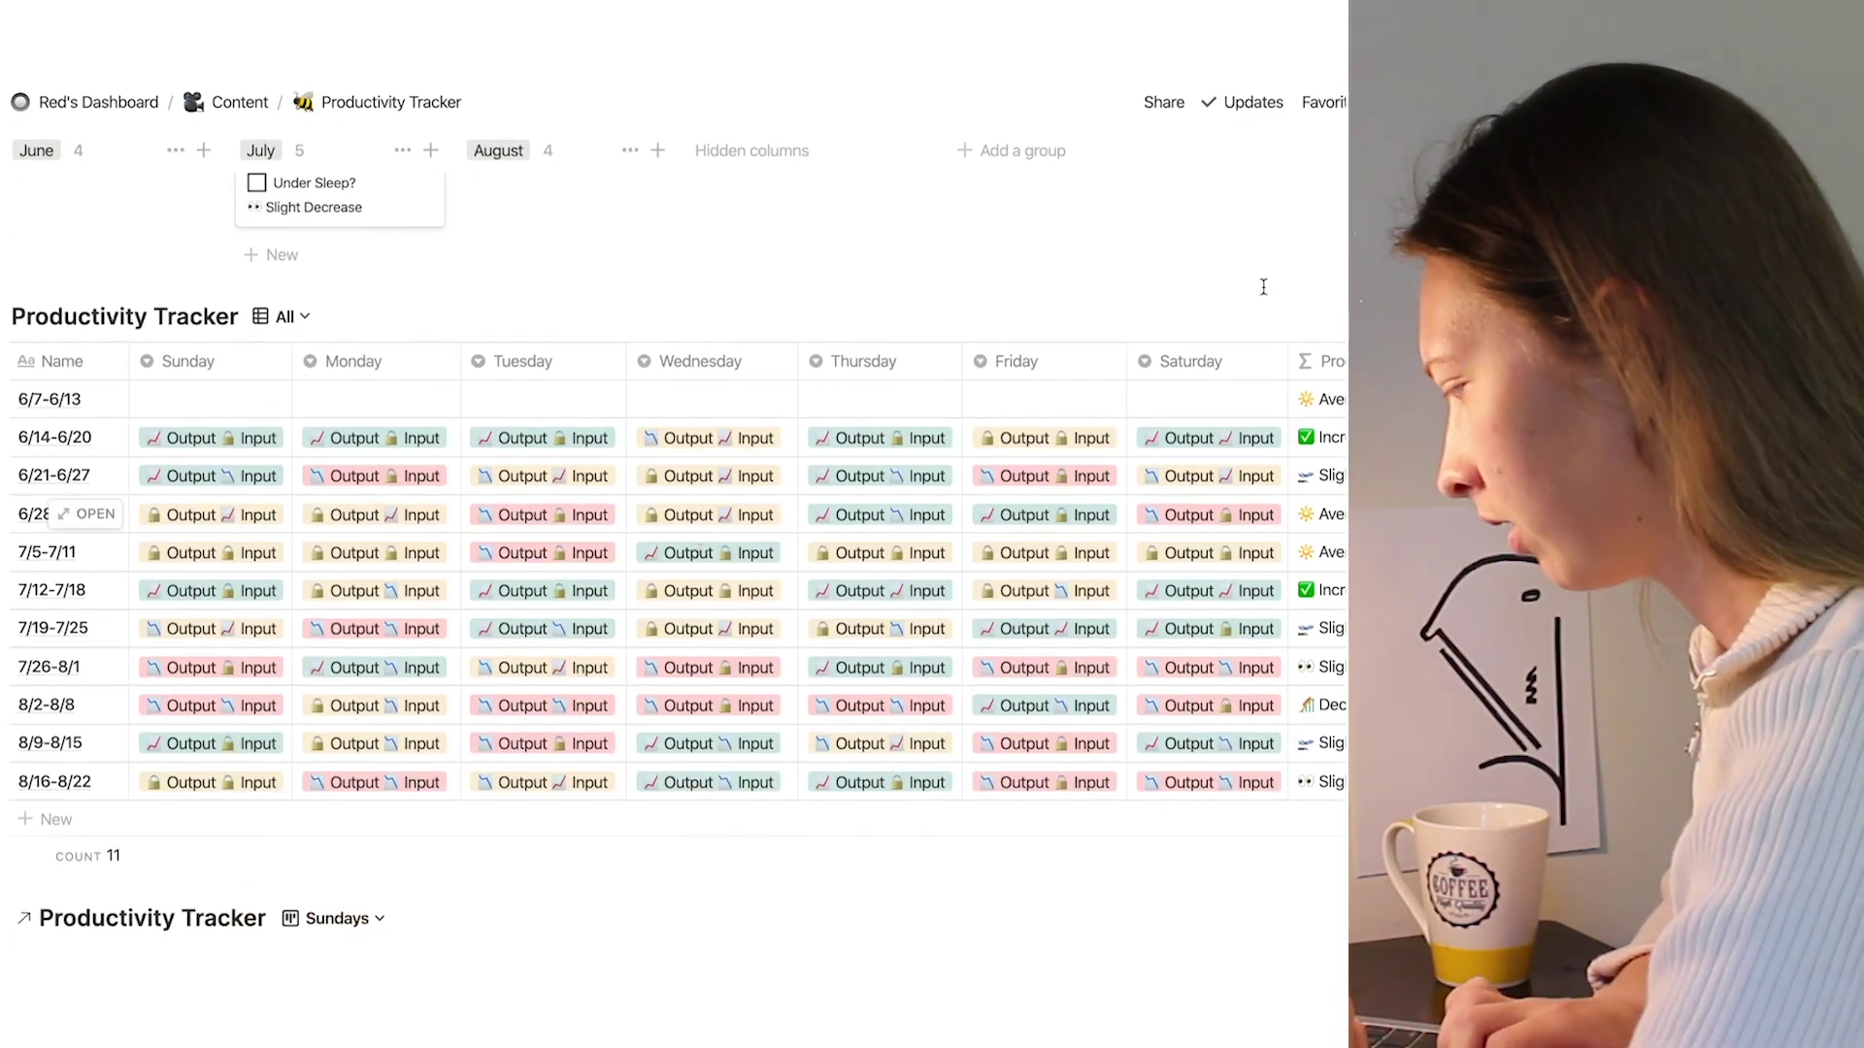
click(261, 391)
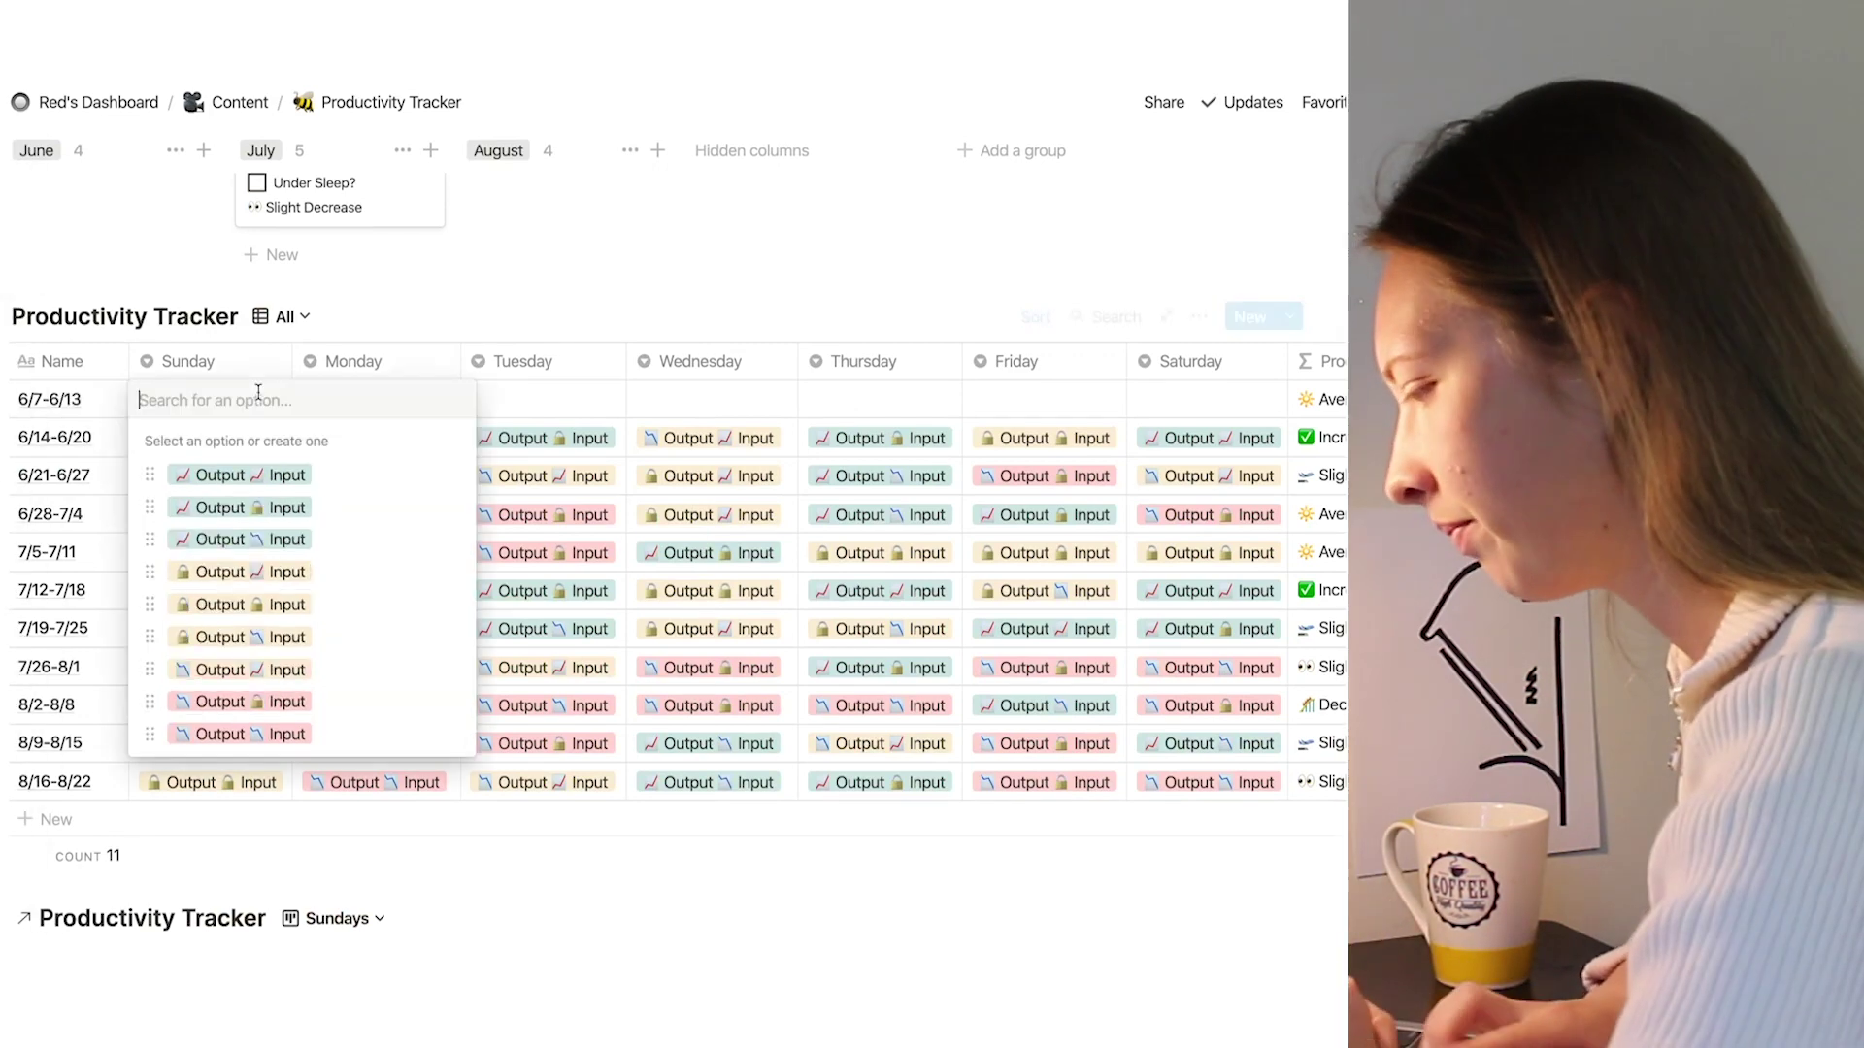
key(Escape)
click(281, 316)
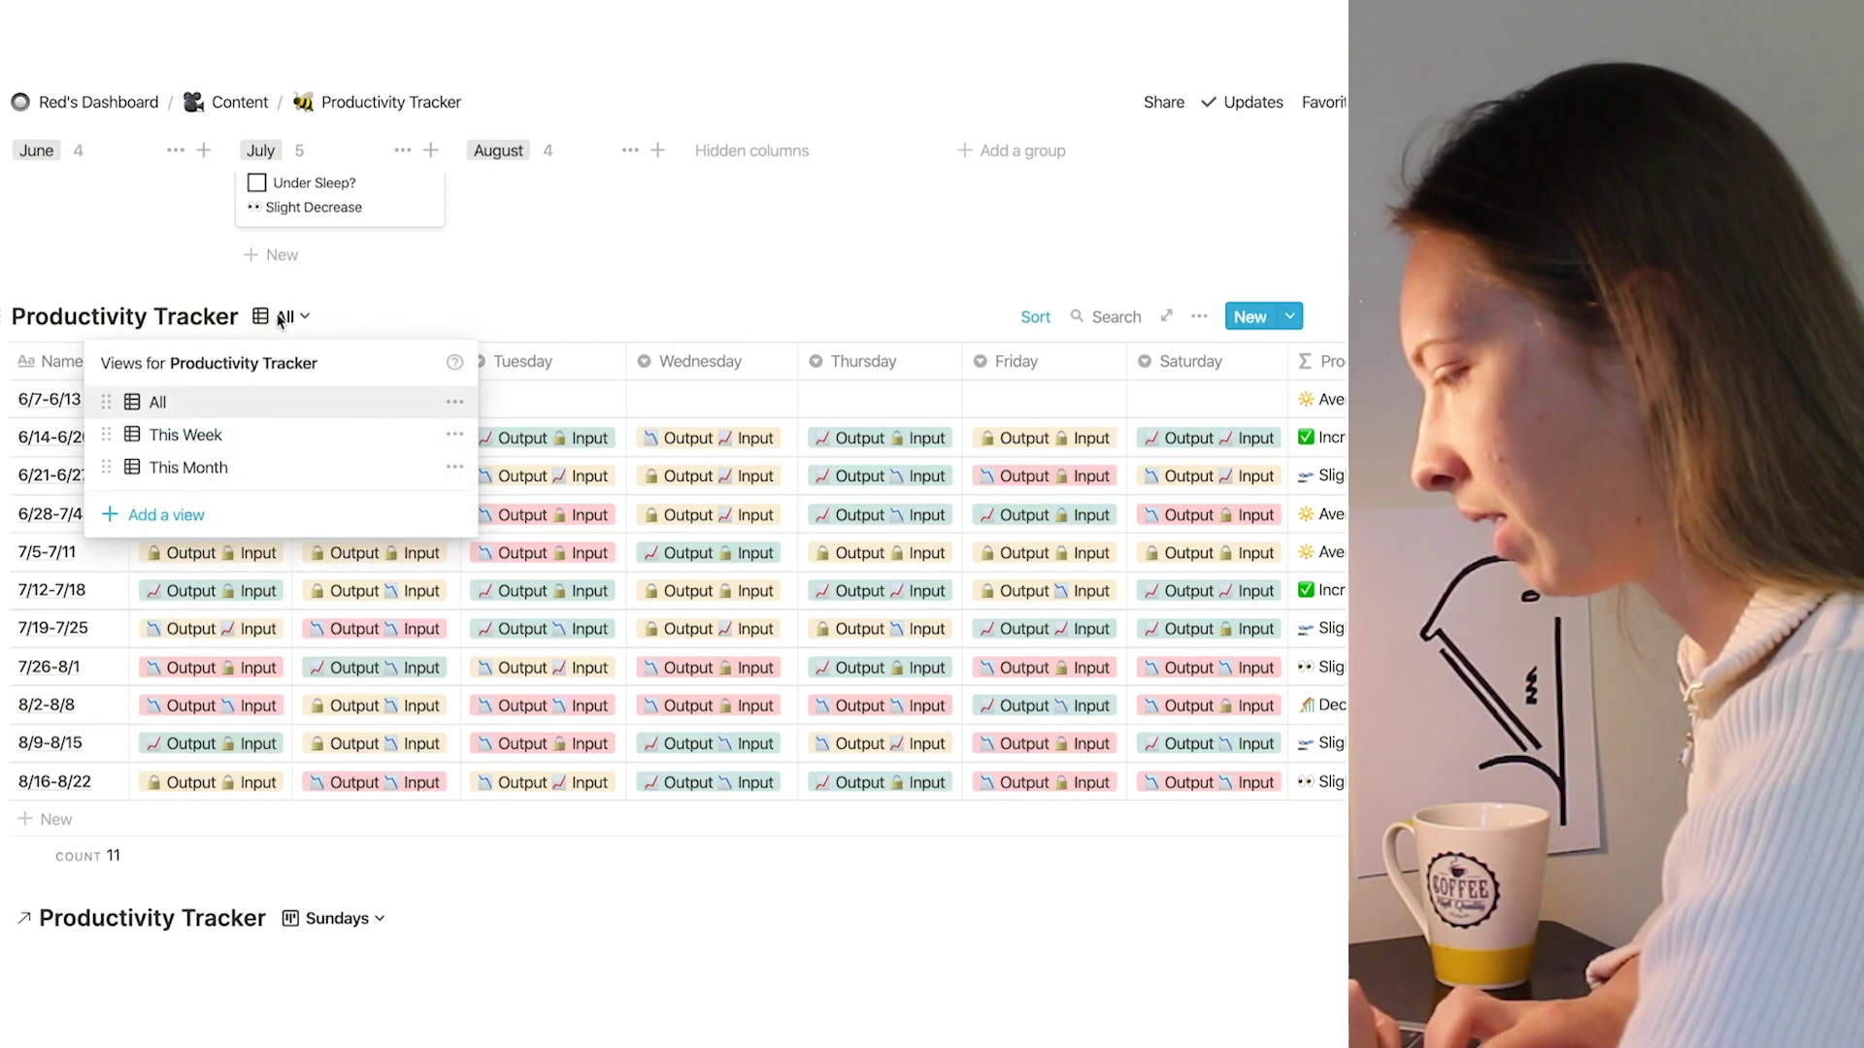
click(267, 452)
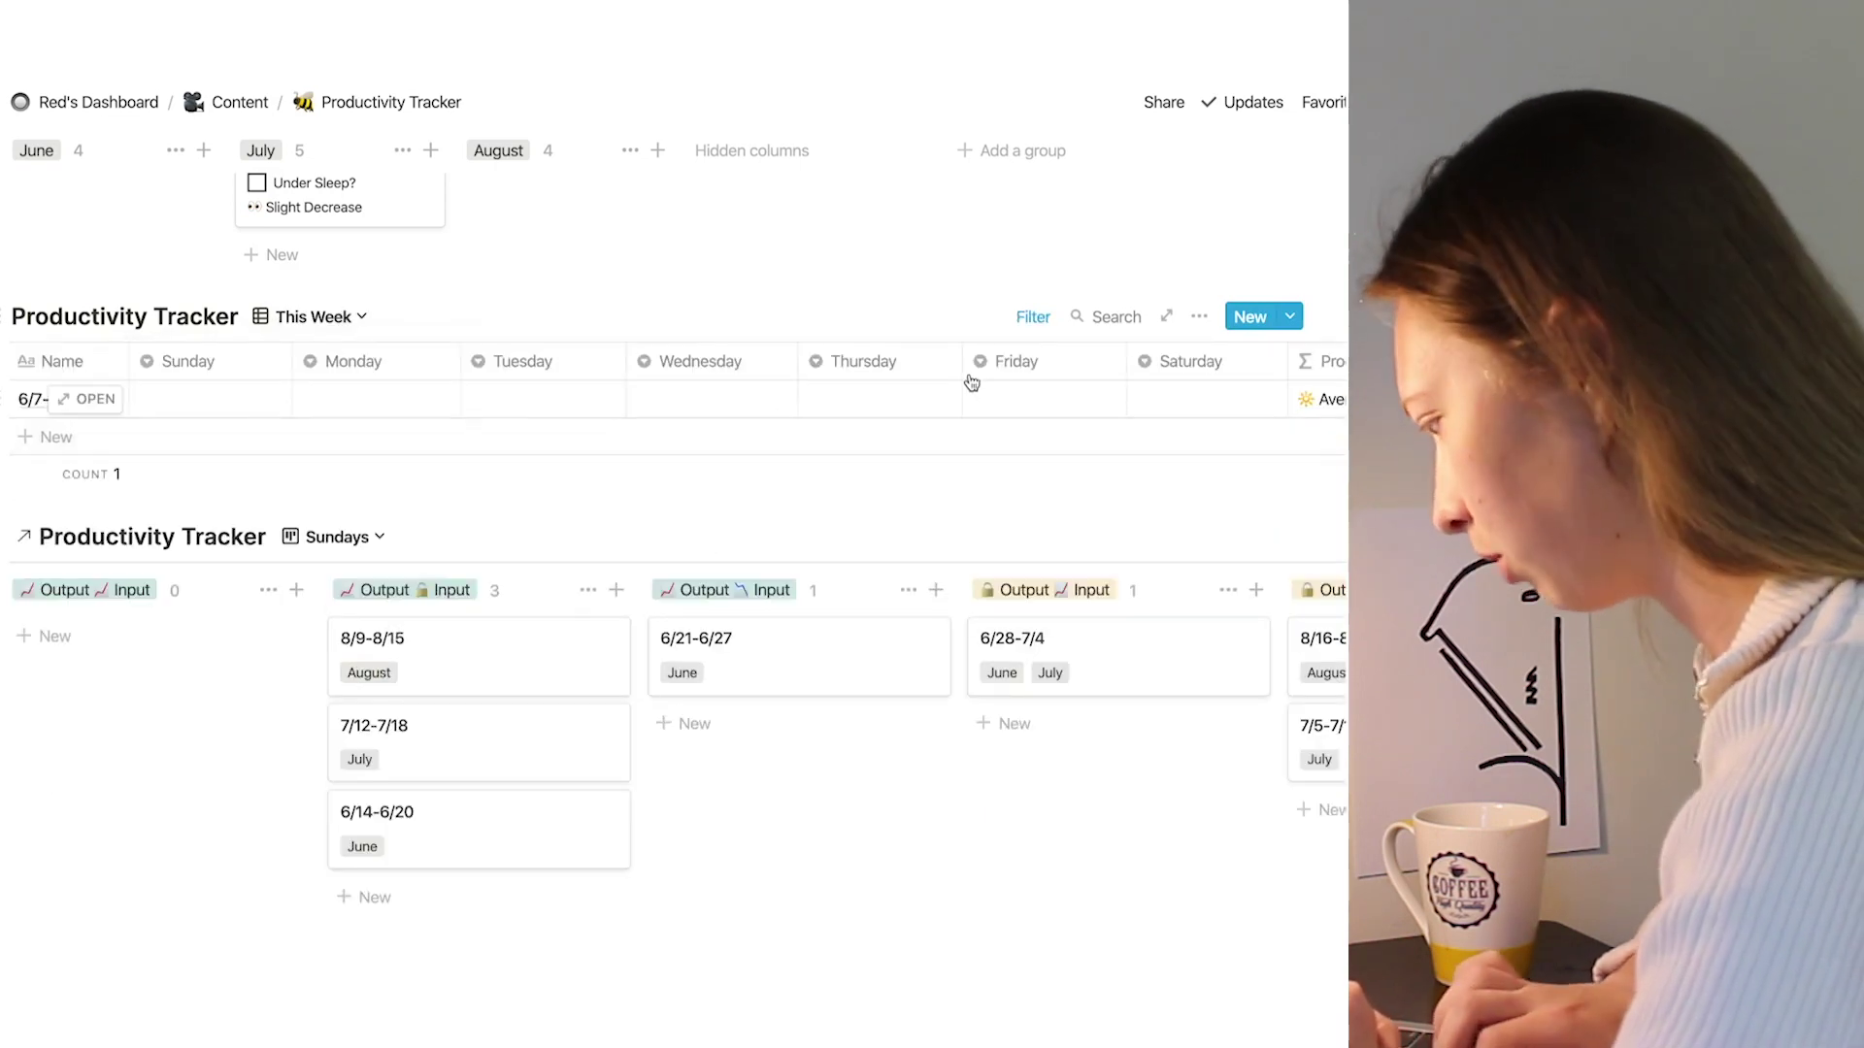
click(313, 317)
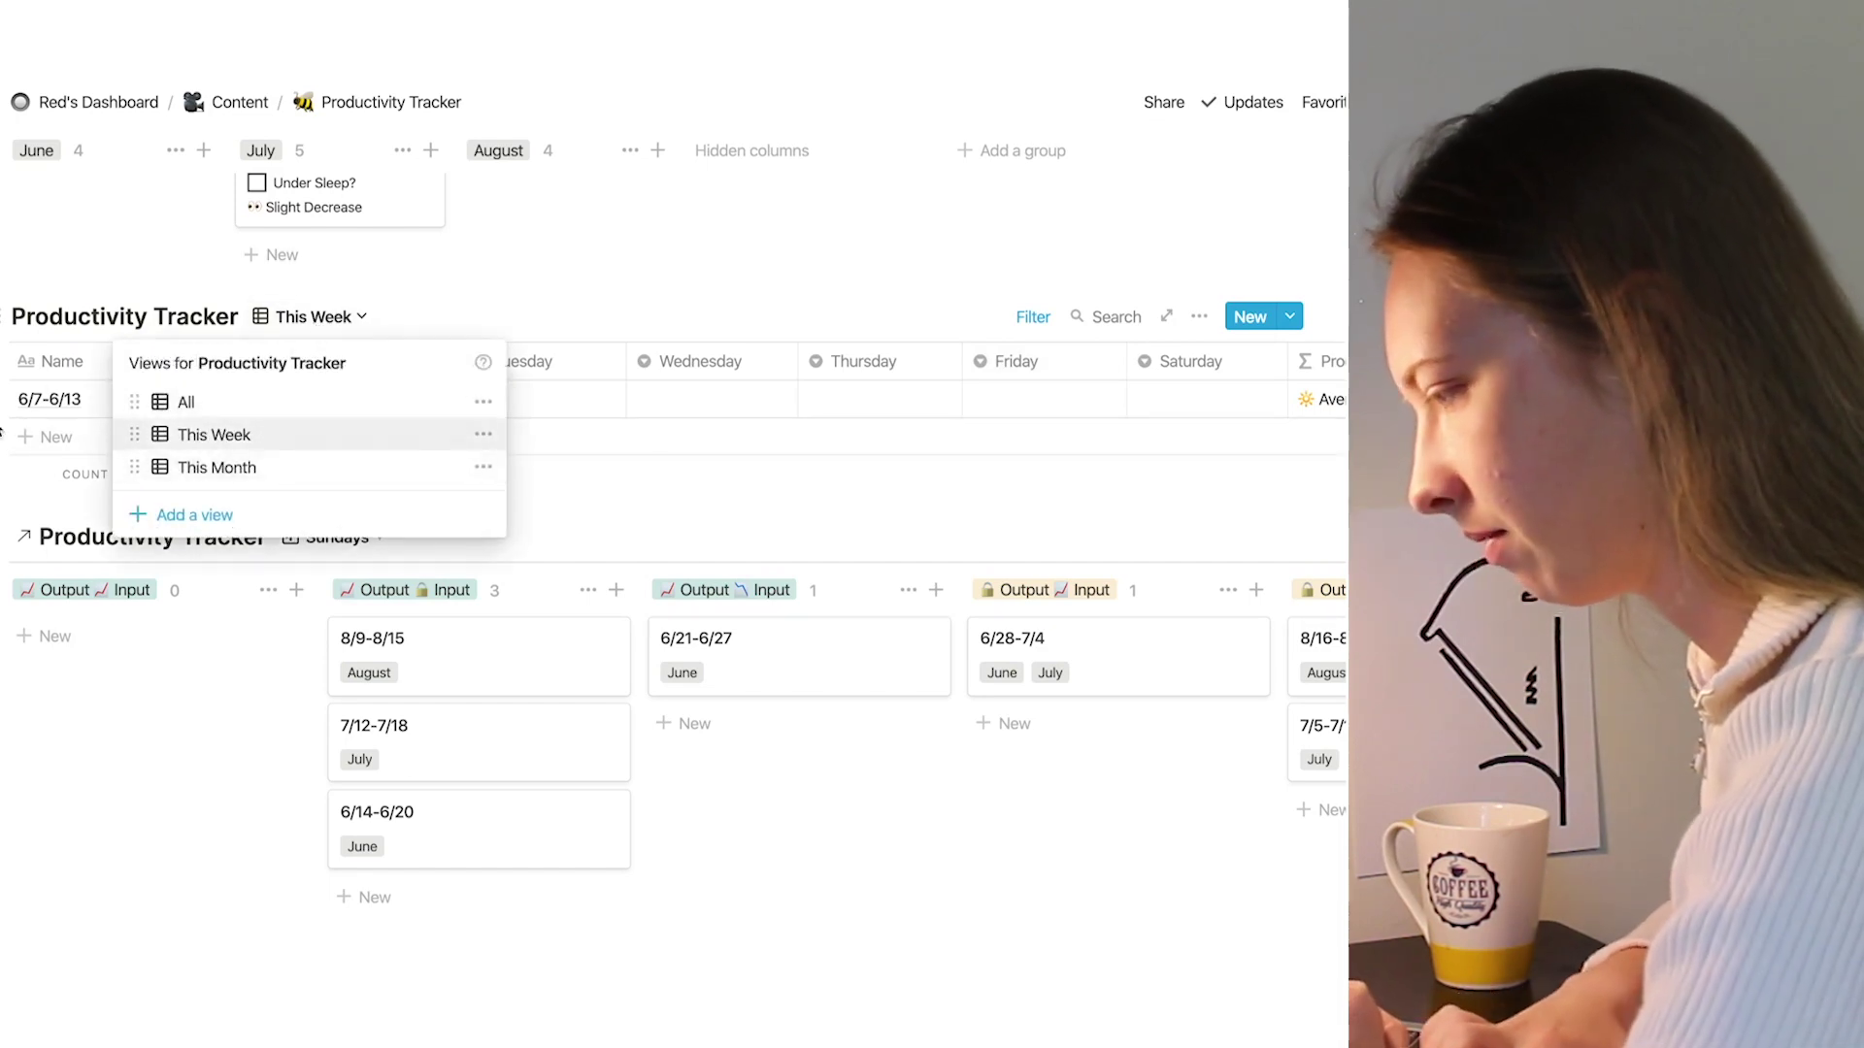
click(247, 444)
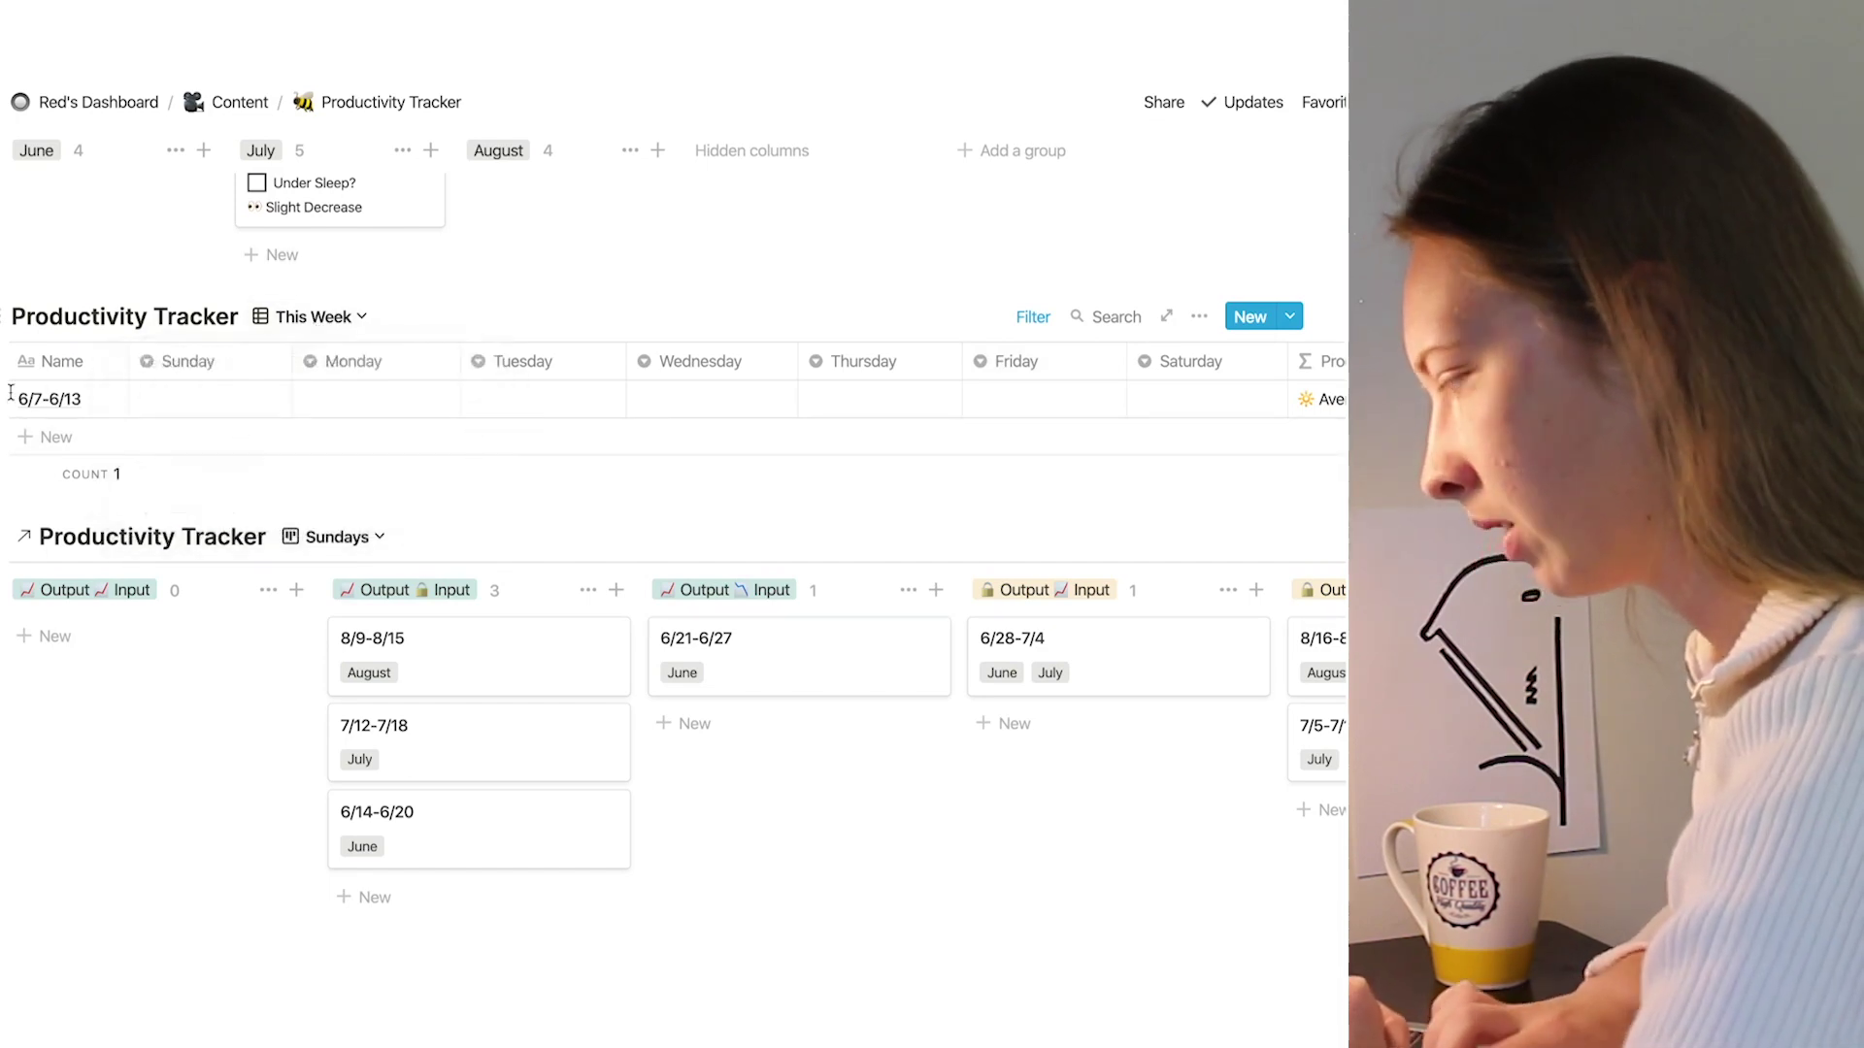
Step: Rate 6/7-6/13 Sunday to Wednesday: 🔒 Output 📈 Input, Output ↘ Input, Output 🔒 Input, pink Output 🔒 Input
click(192, 399)
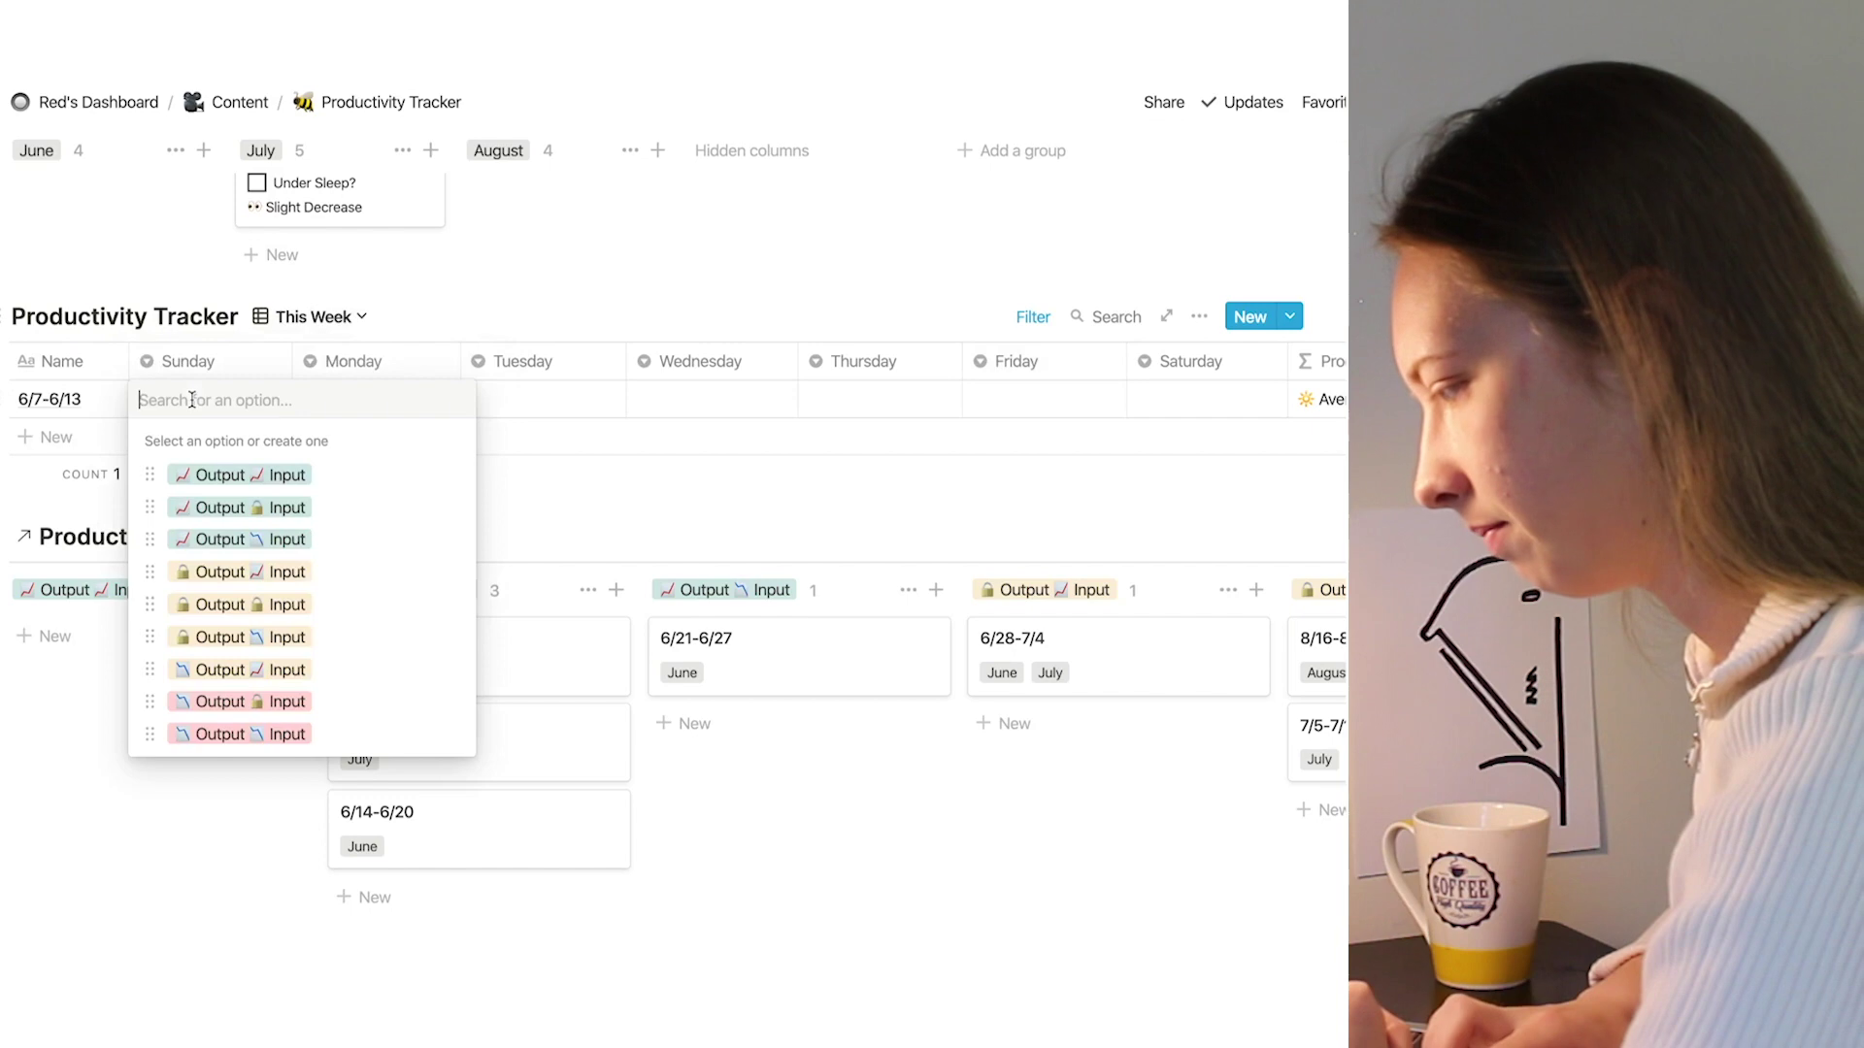
click(231, 571)
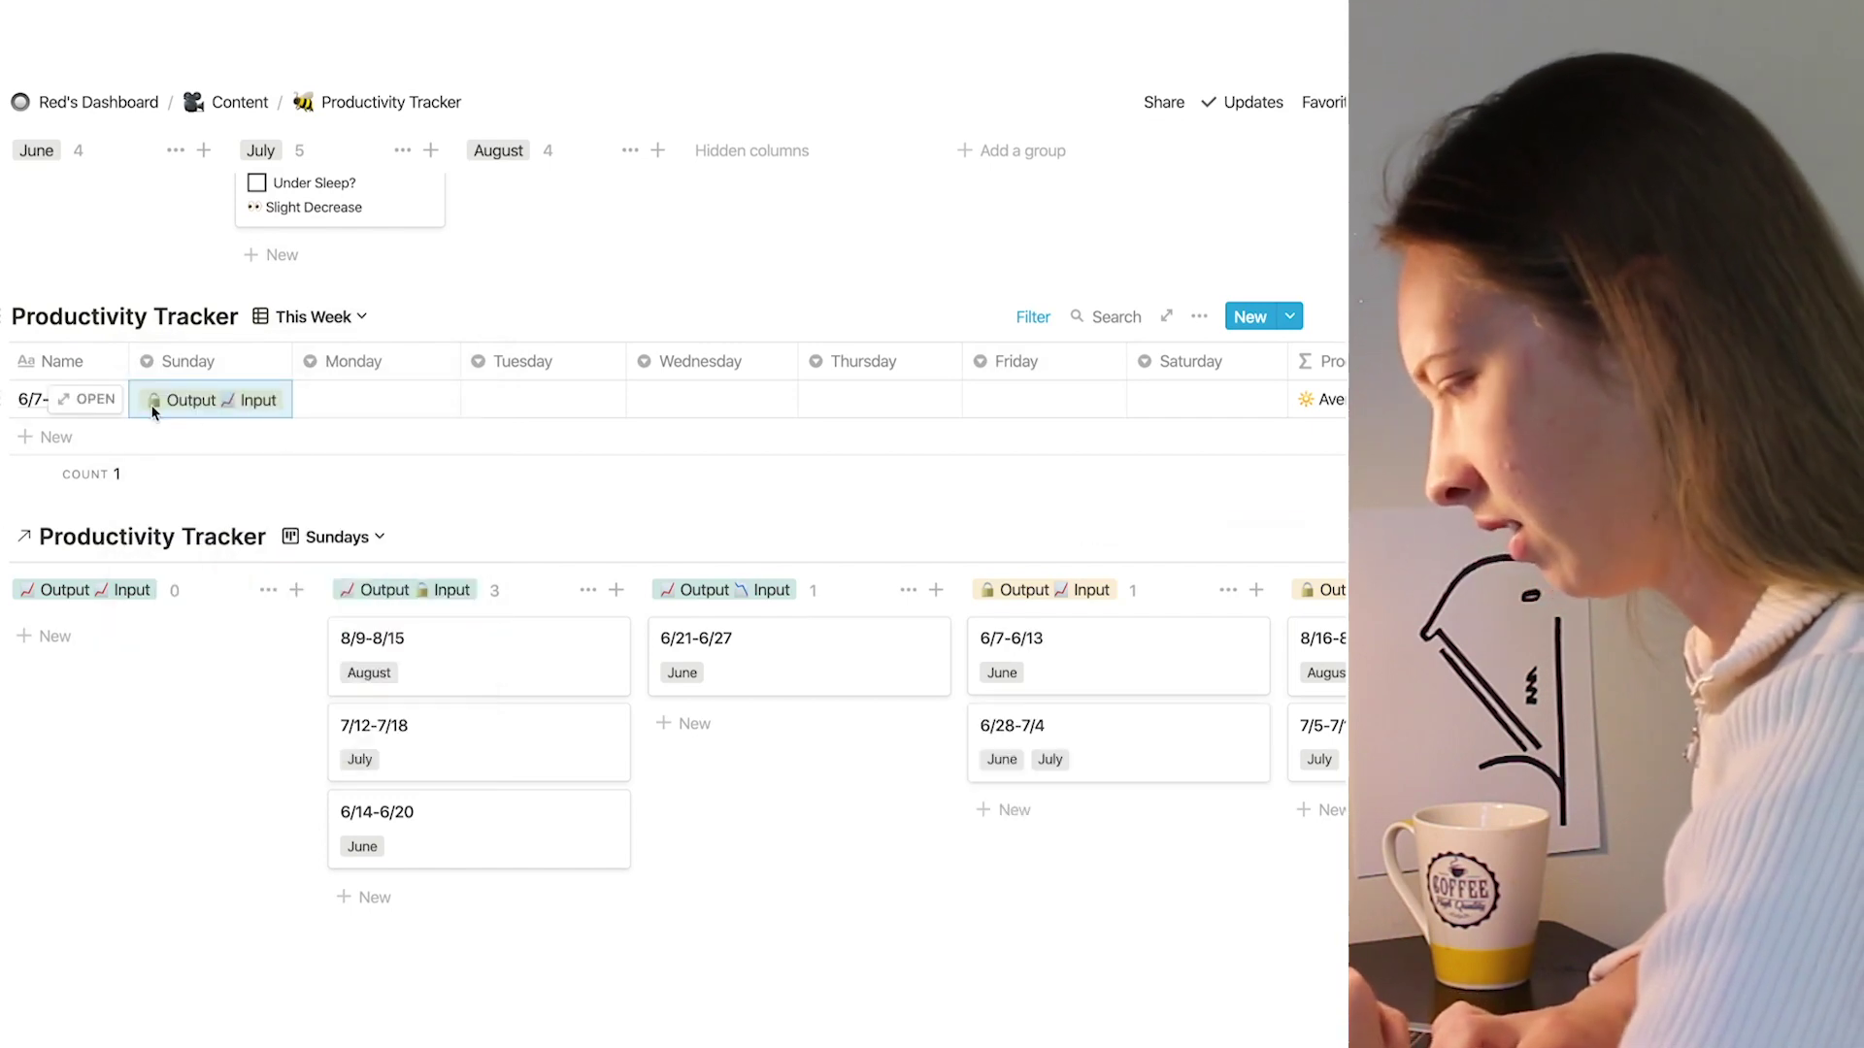
click(353, 406)
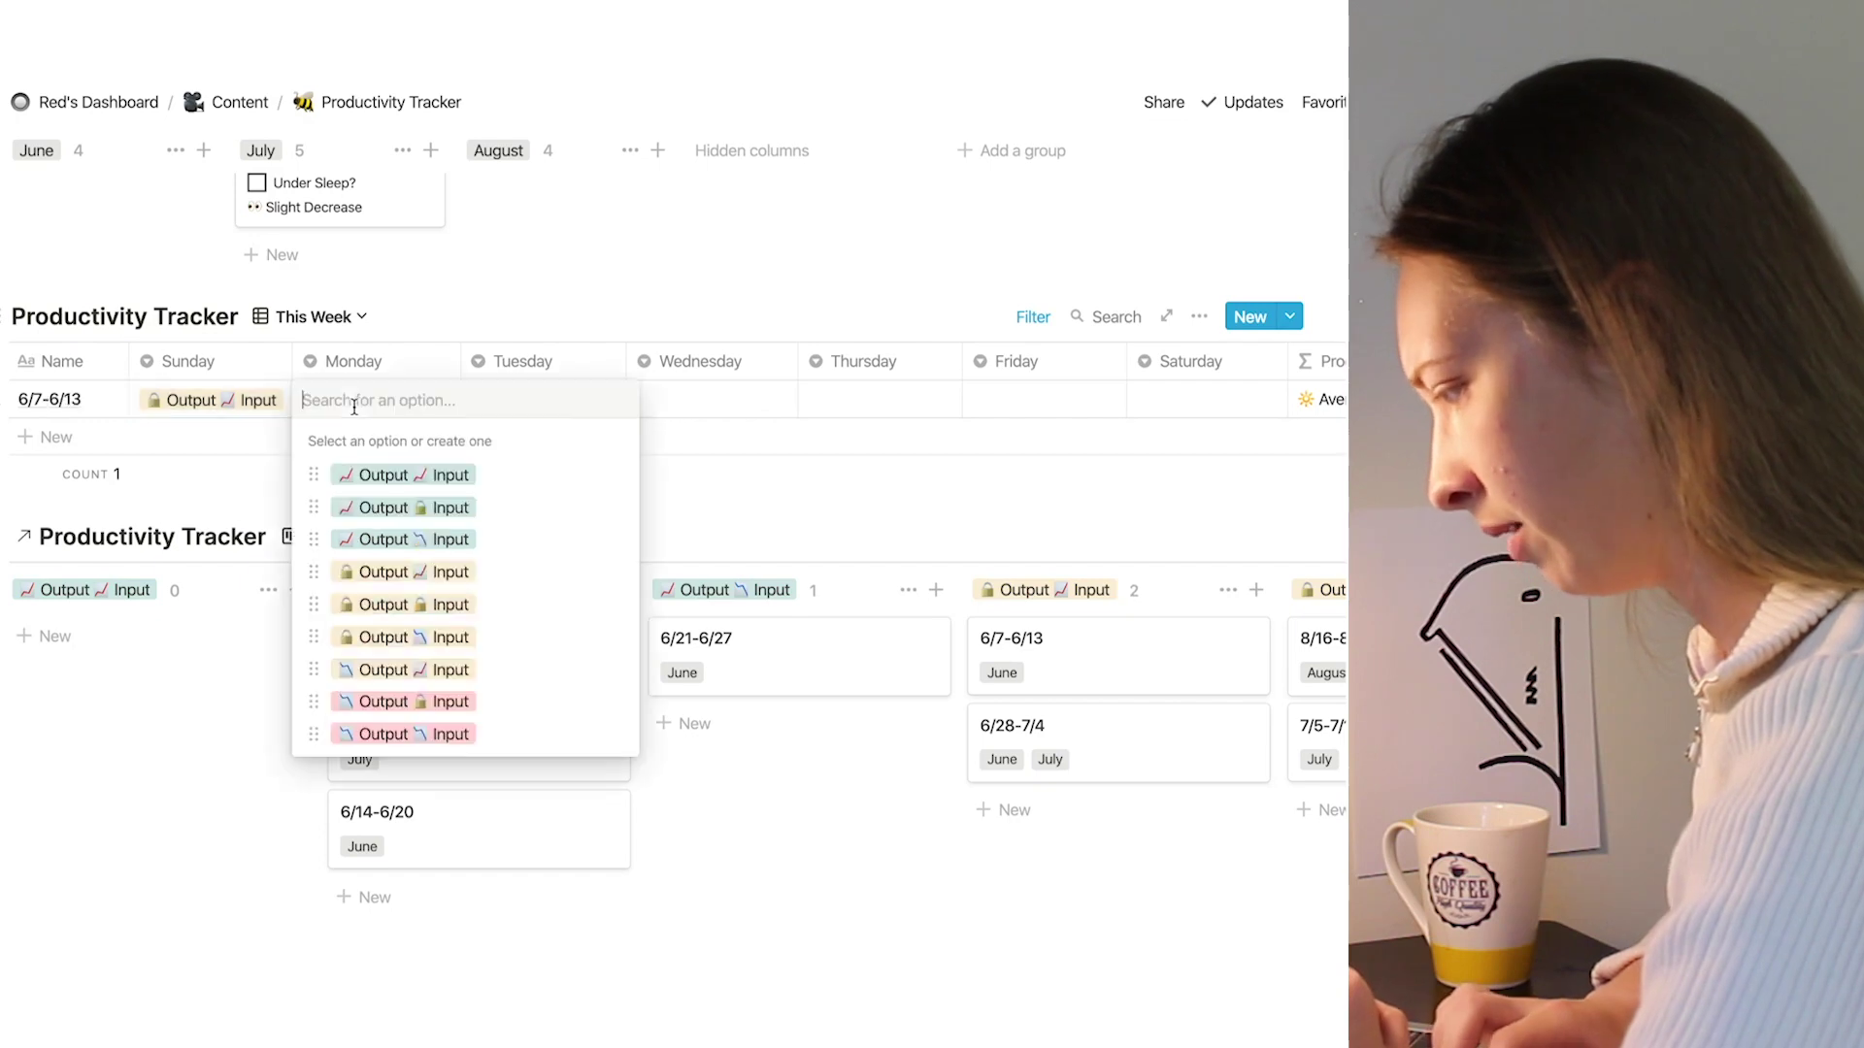
click(407, 539)
click(548, 402)
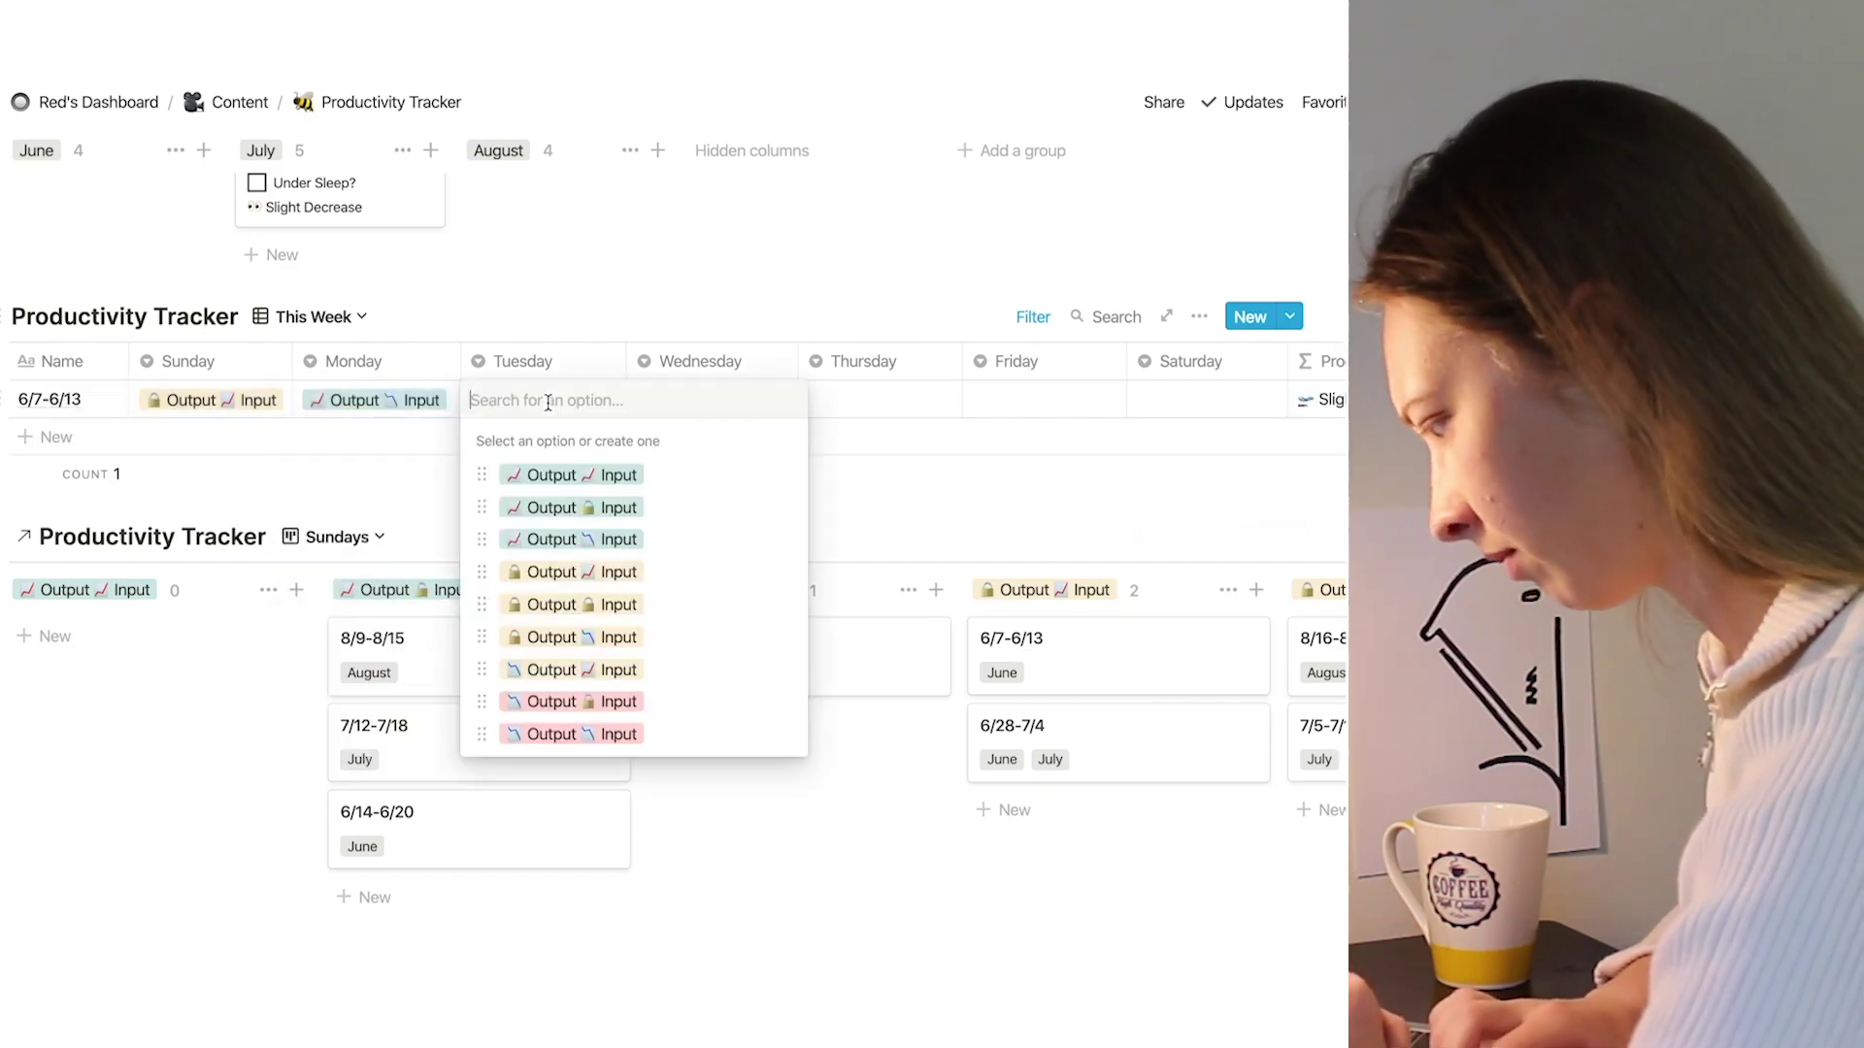
click(580, 508)
click(741, 400)
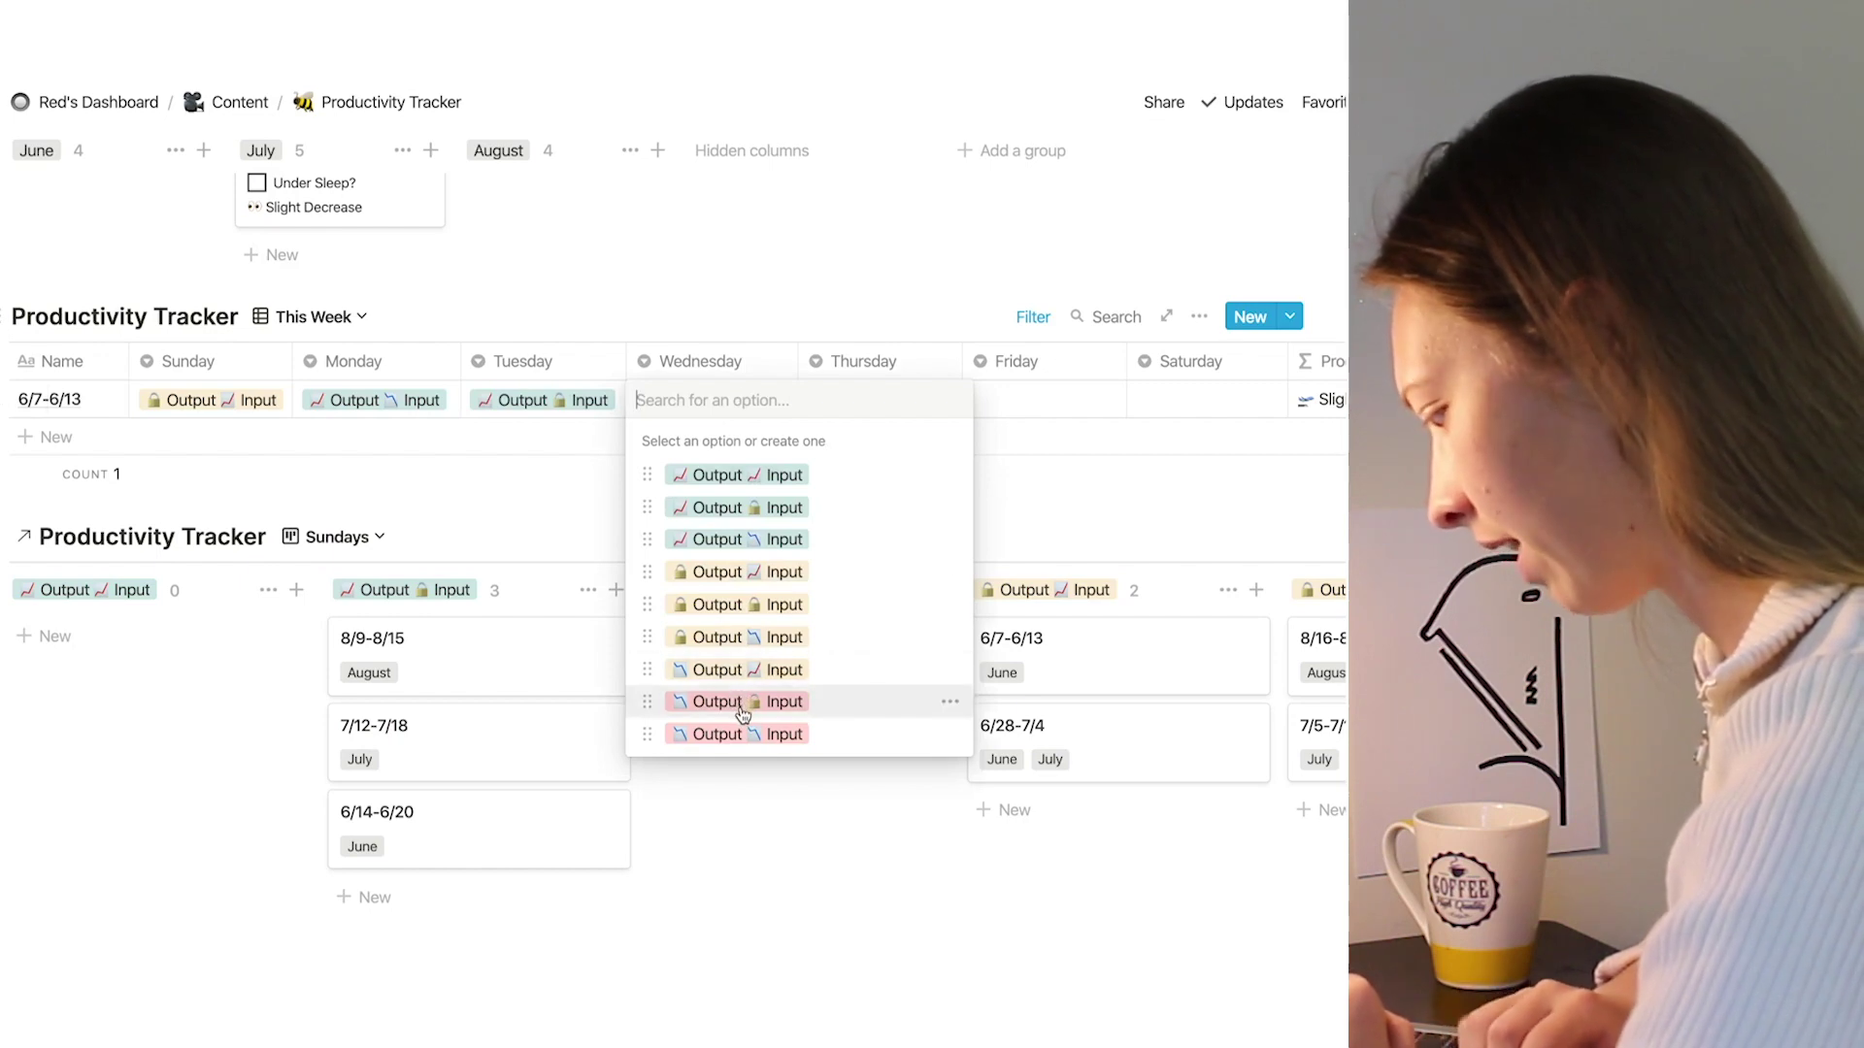
click(741, 709)
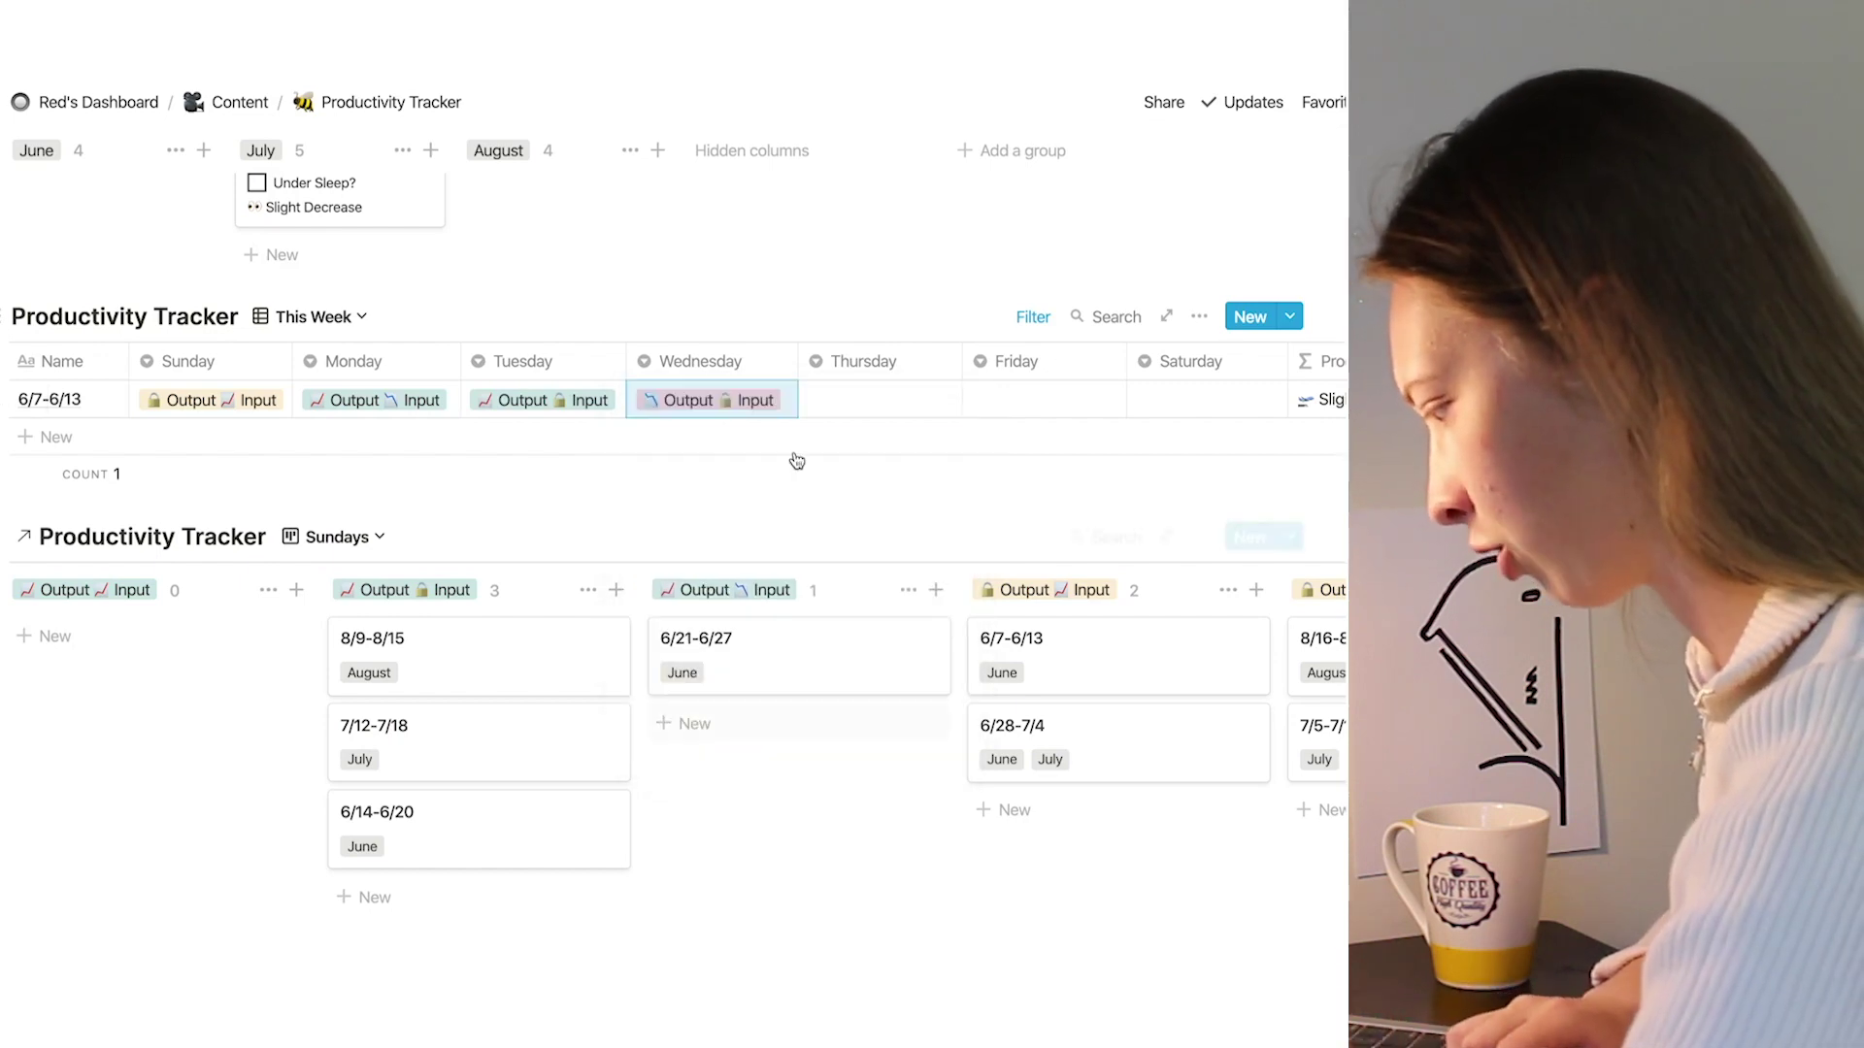
Step: Rate Thursday, Friday (Output ↘ Input) and Saturday, completing the 6/7-6/13 week
click(879, 390)
click(912, 670)
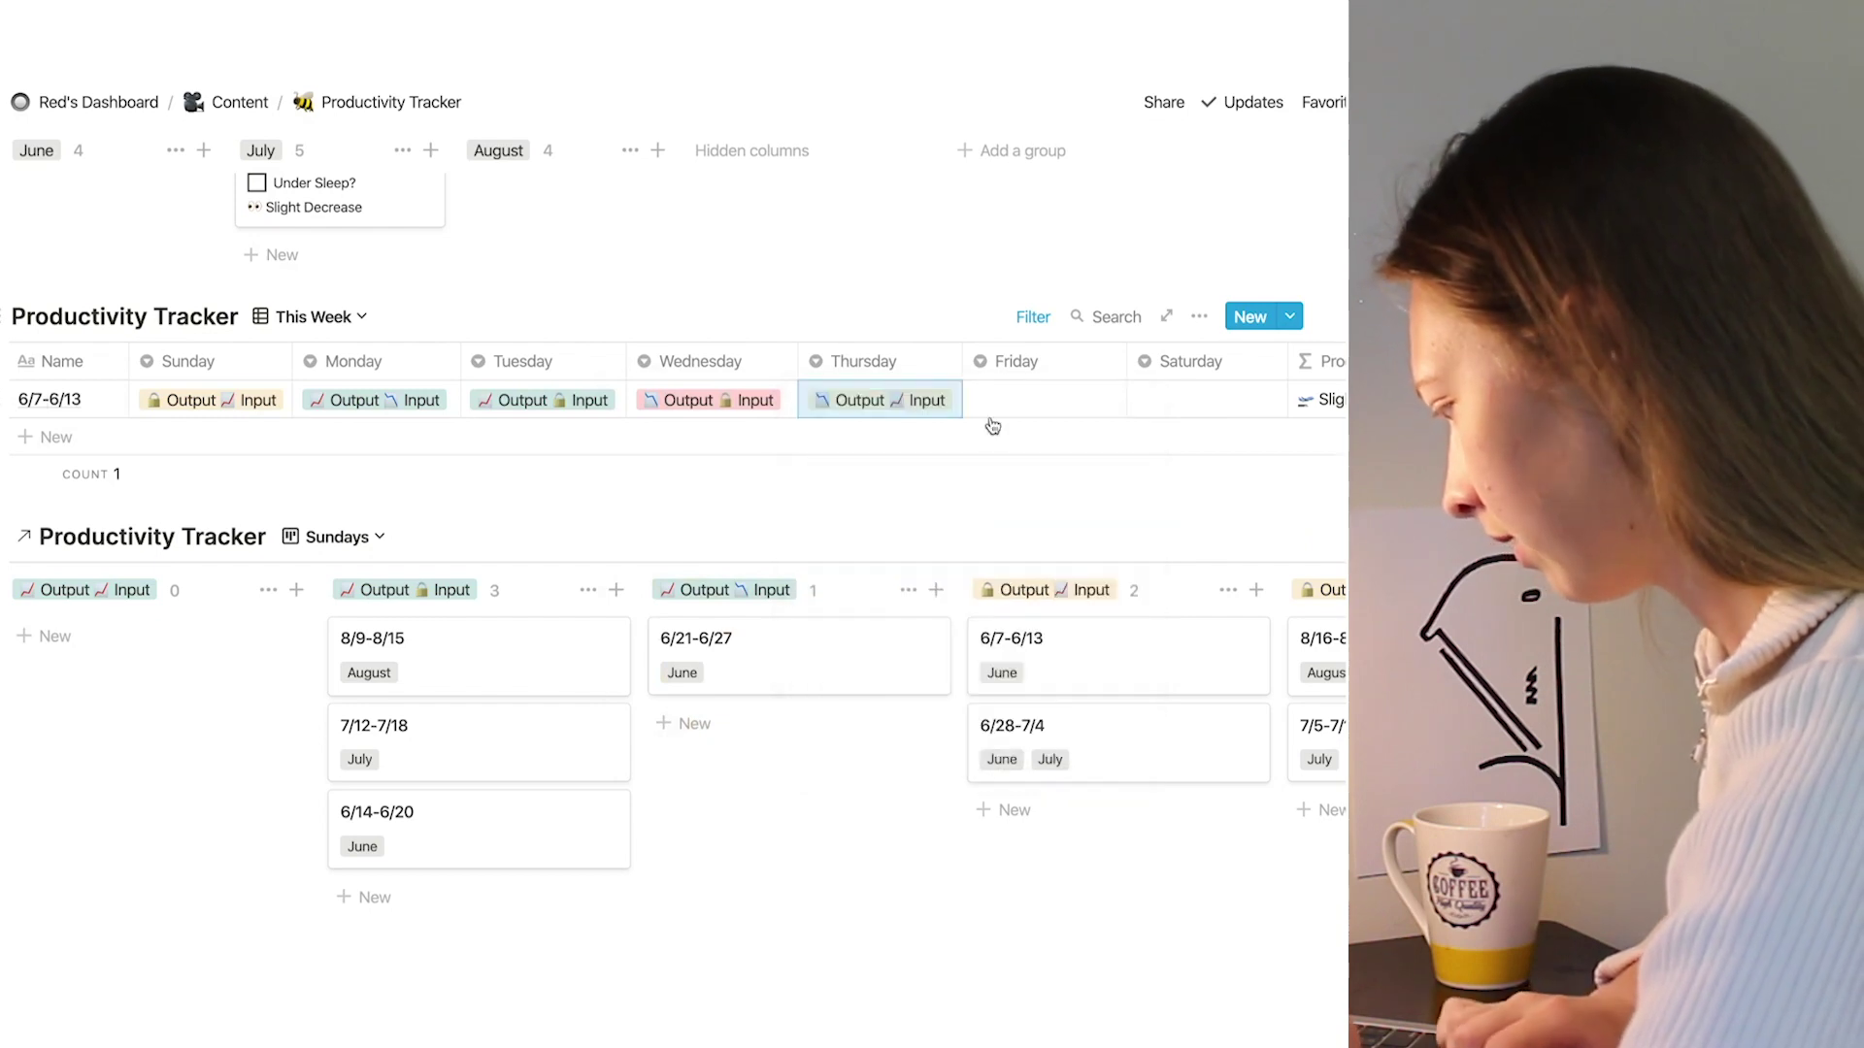
click(1026, 400)
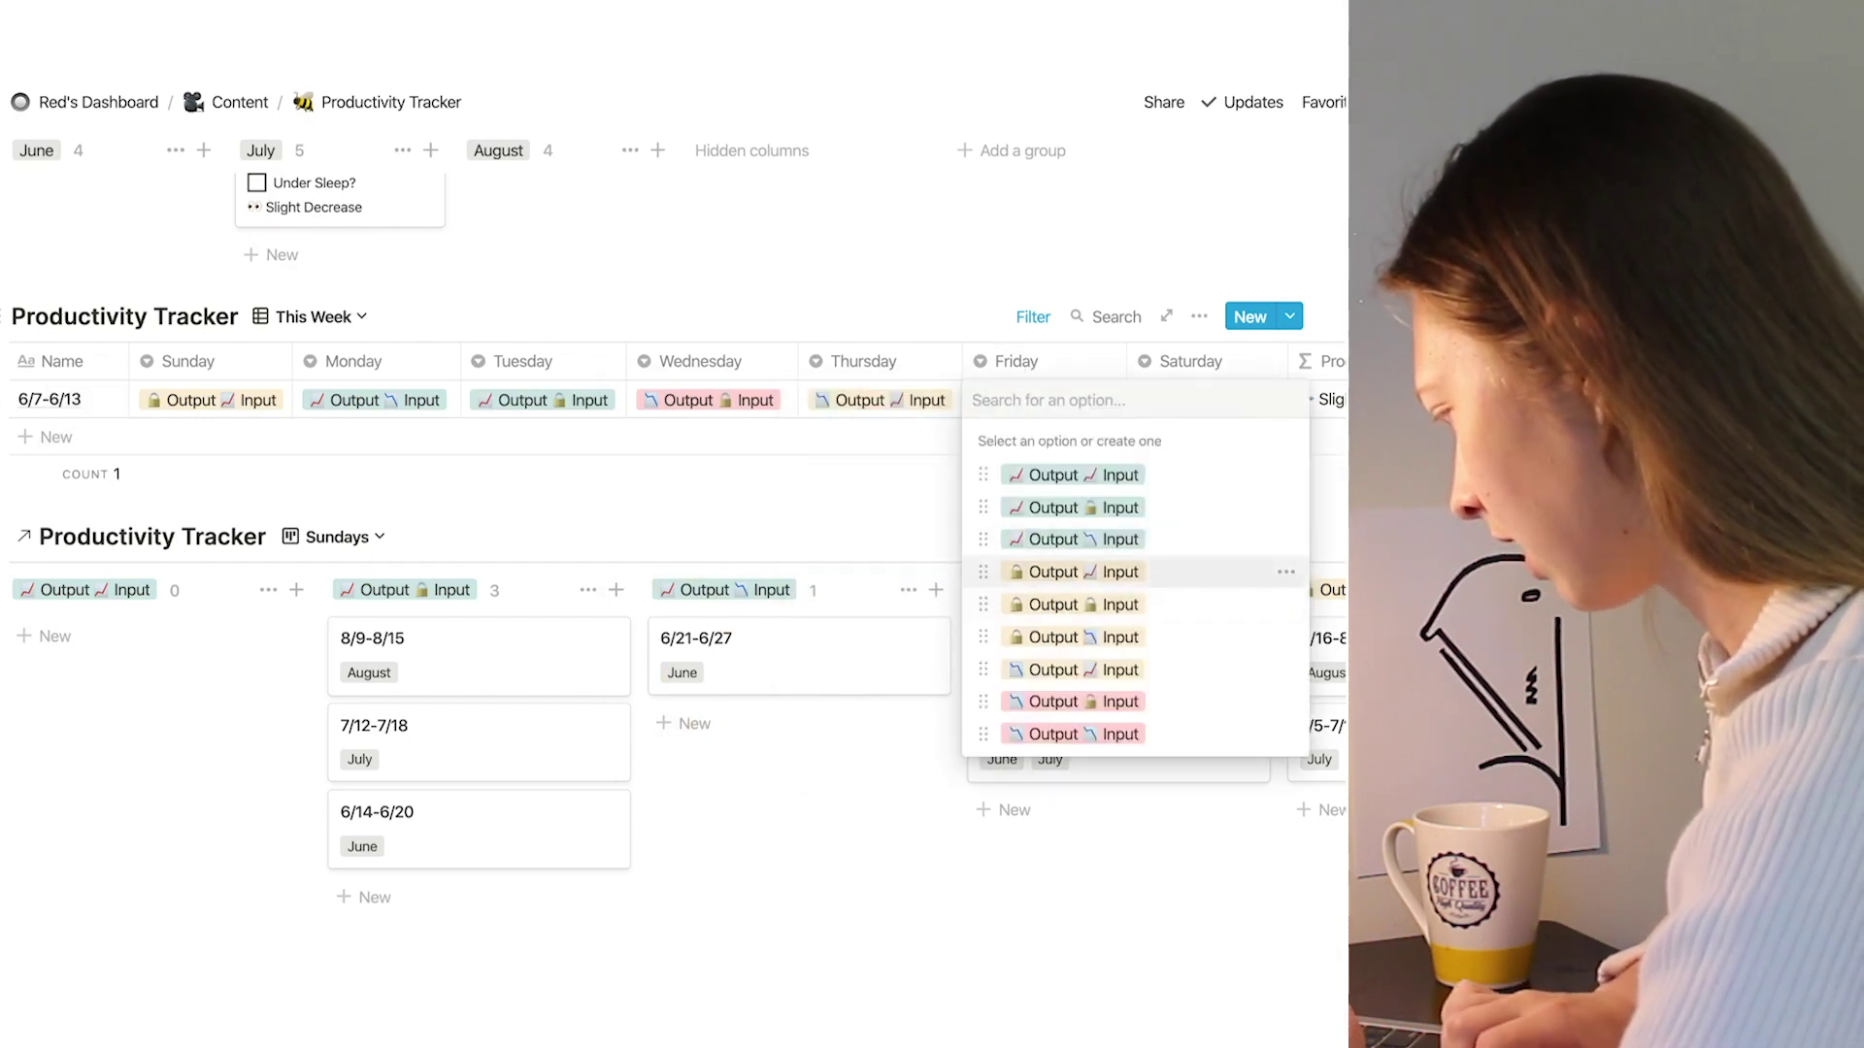
key(Escape)
scroll(1148, 411, right, 2)
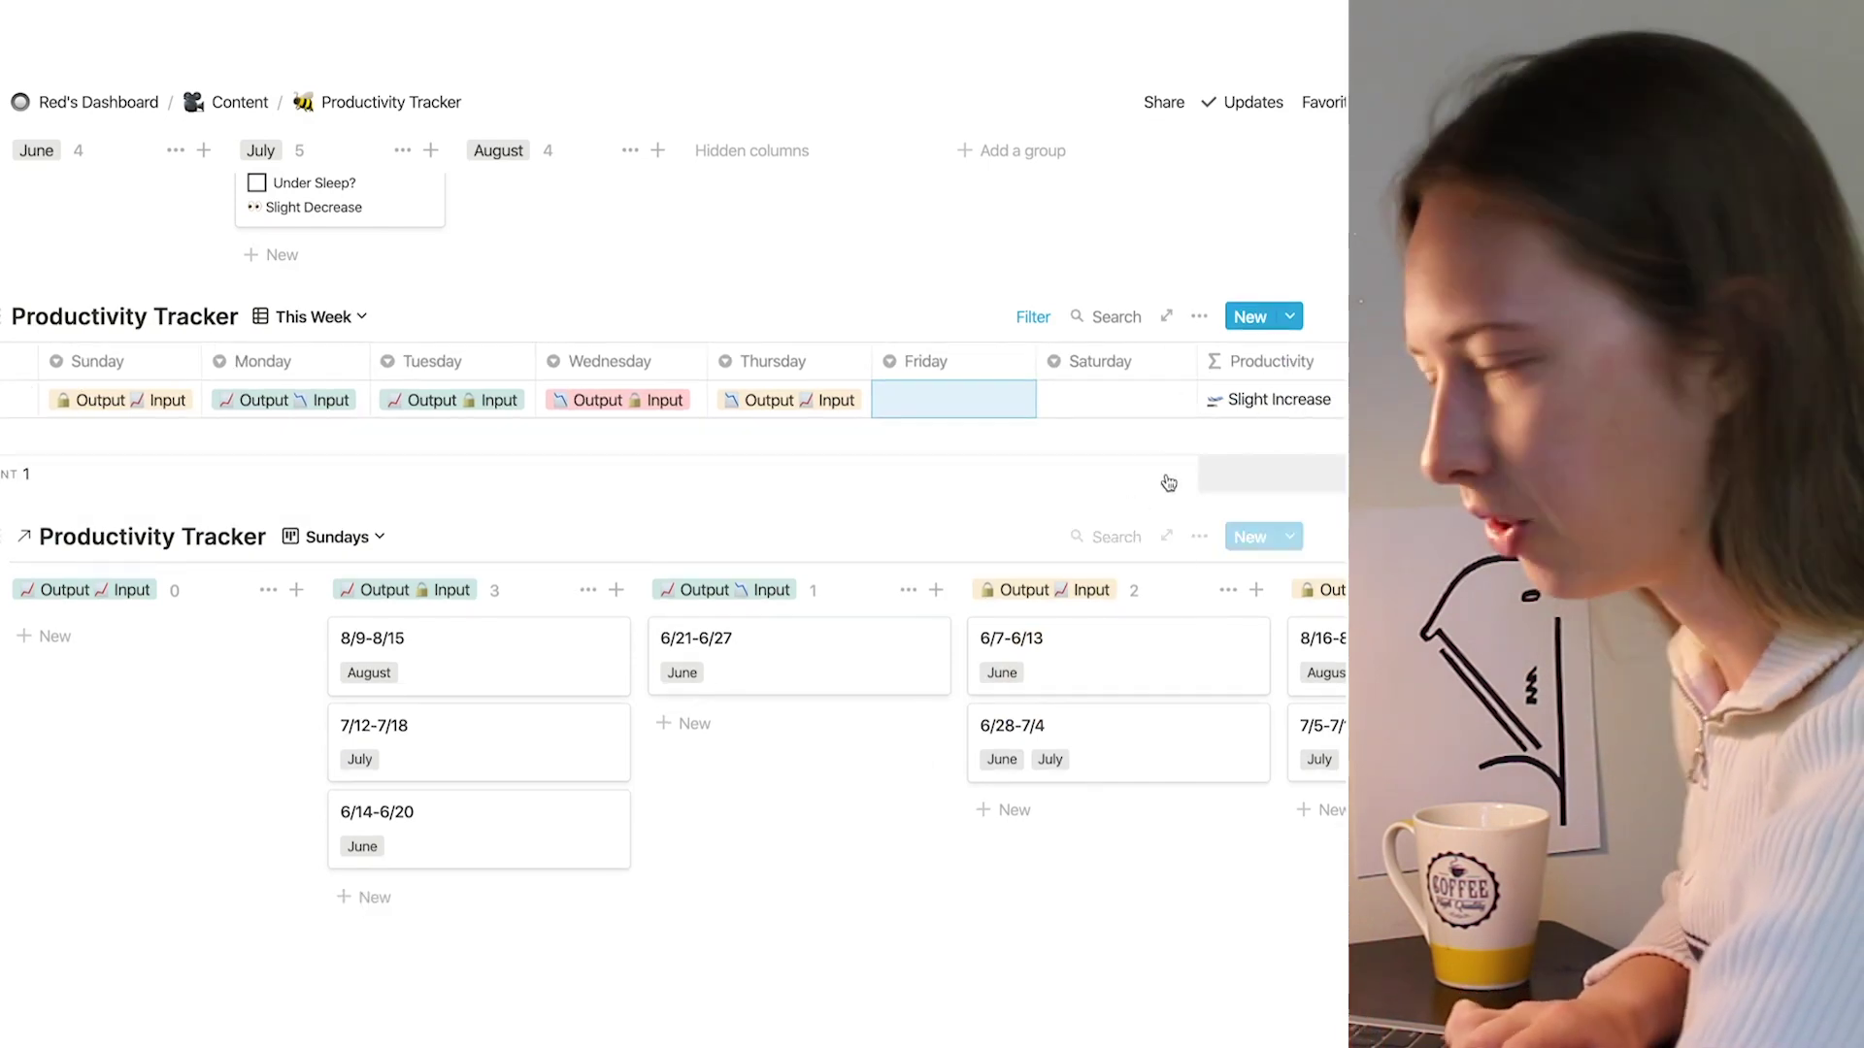
key(Return)
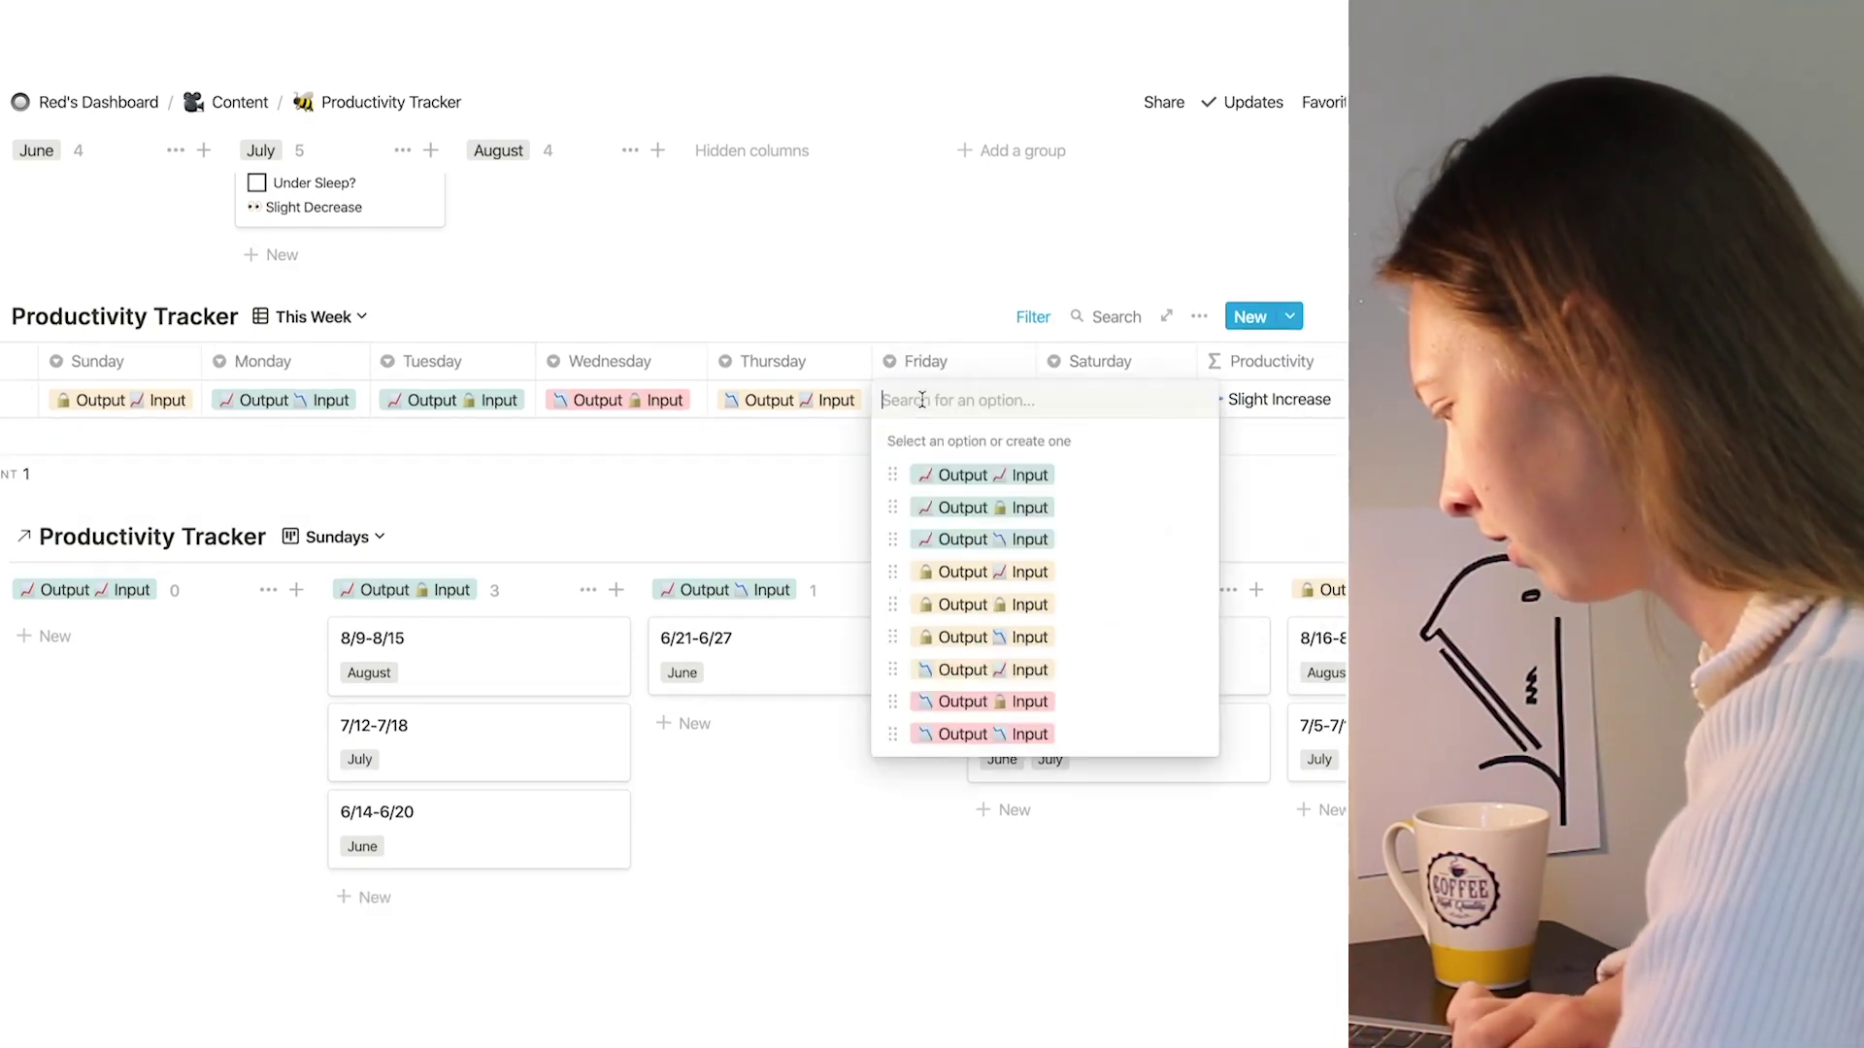
click(977, 532)
click(1074, 399)
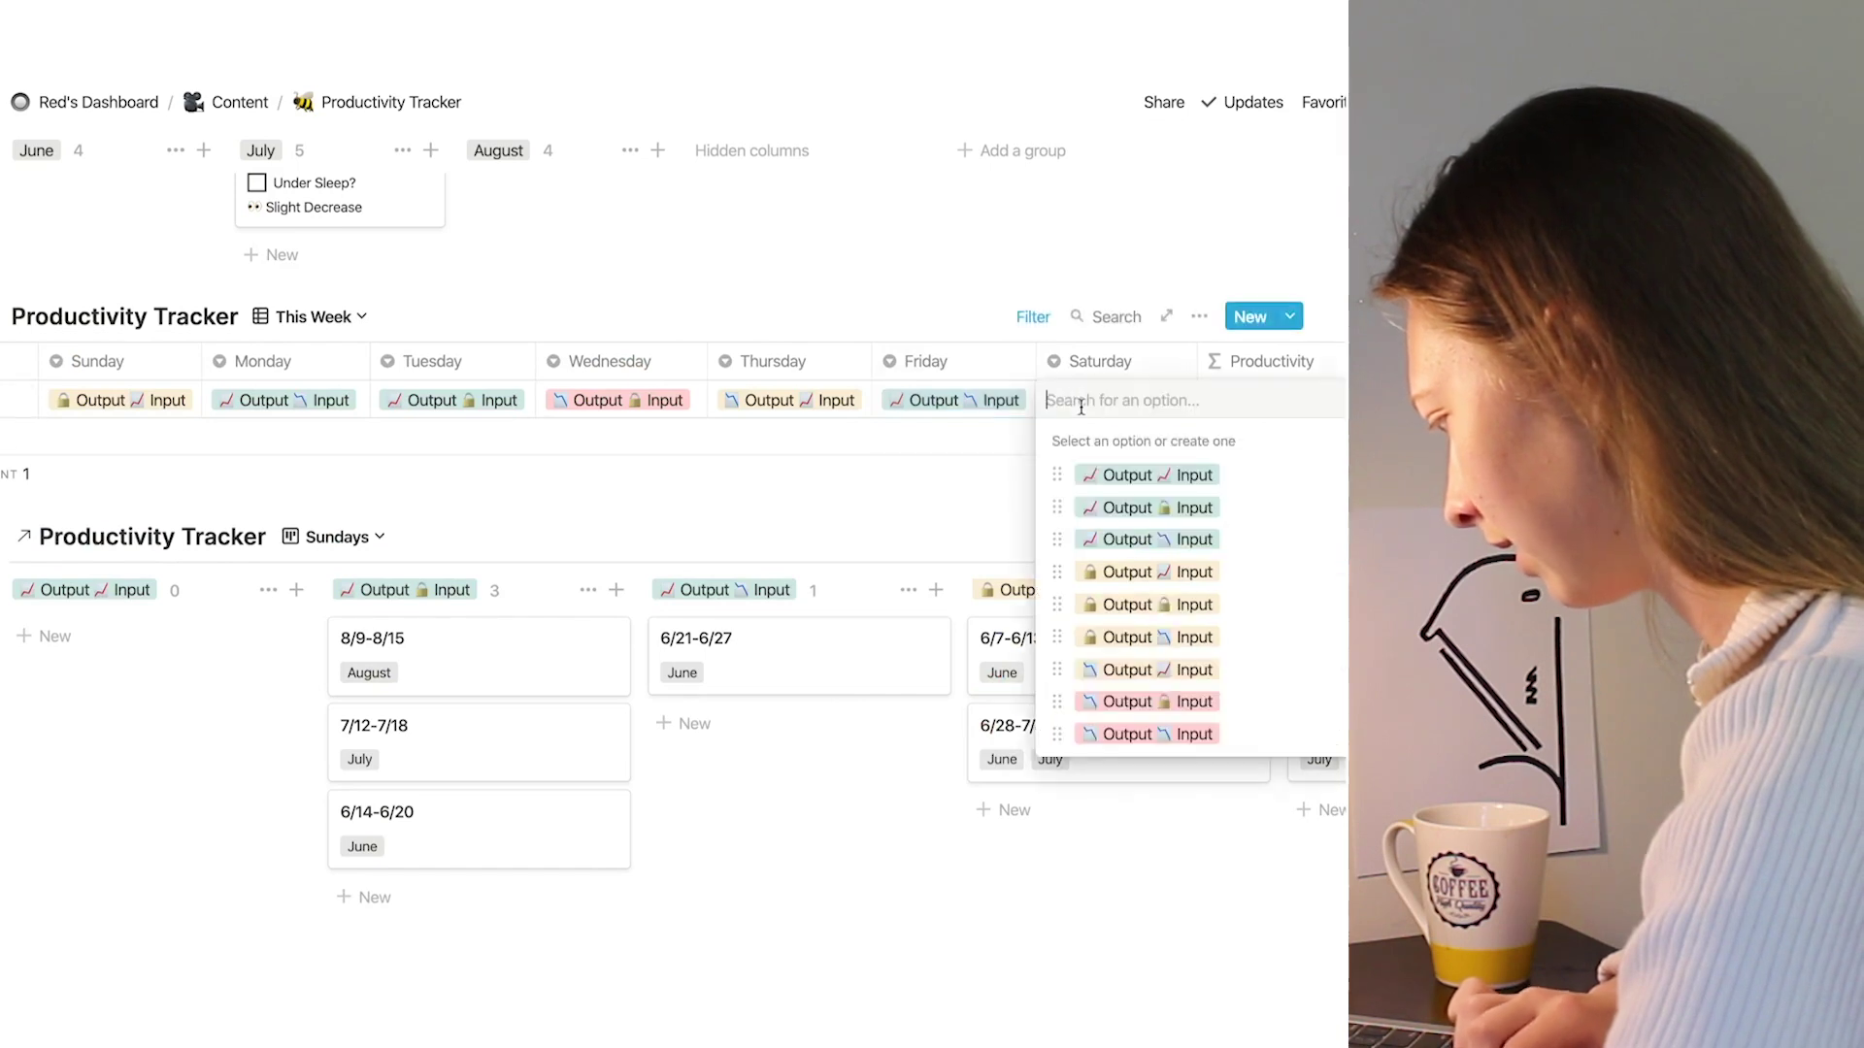
click(1118, 481)
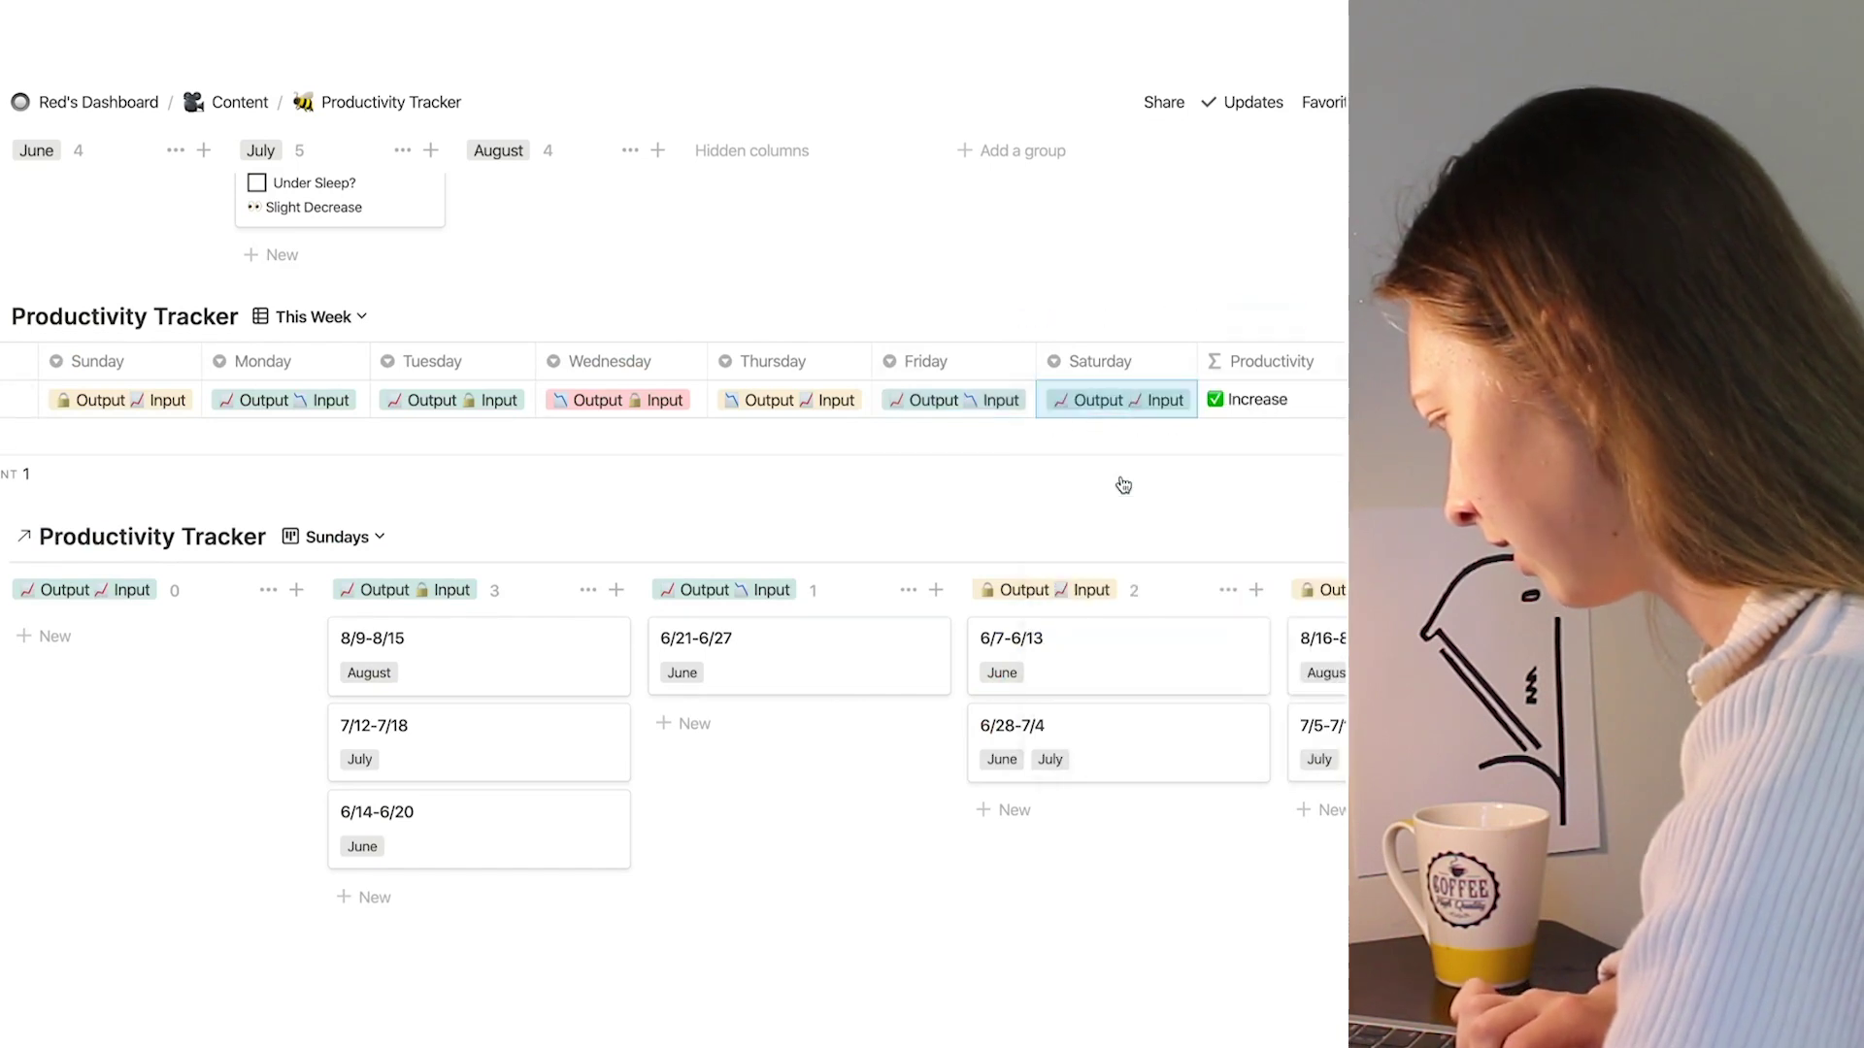
click(1077, 534)
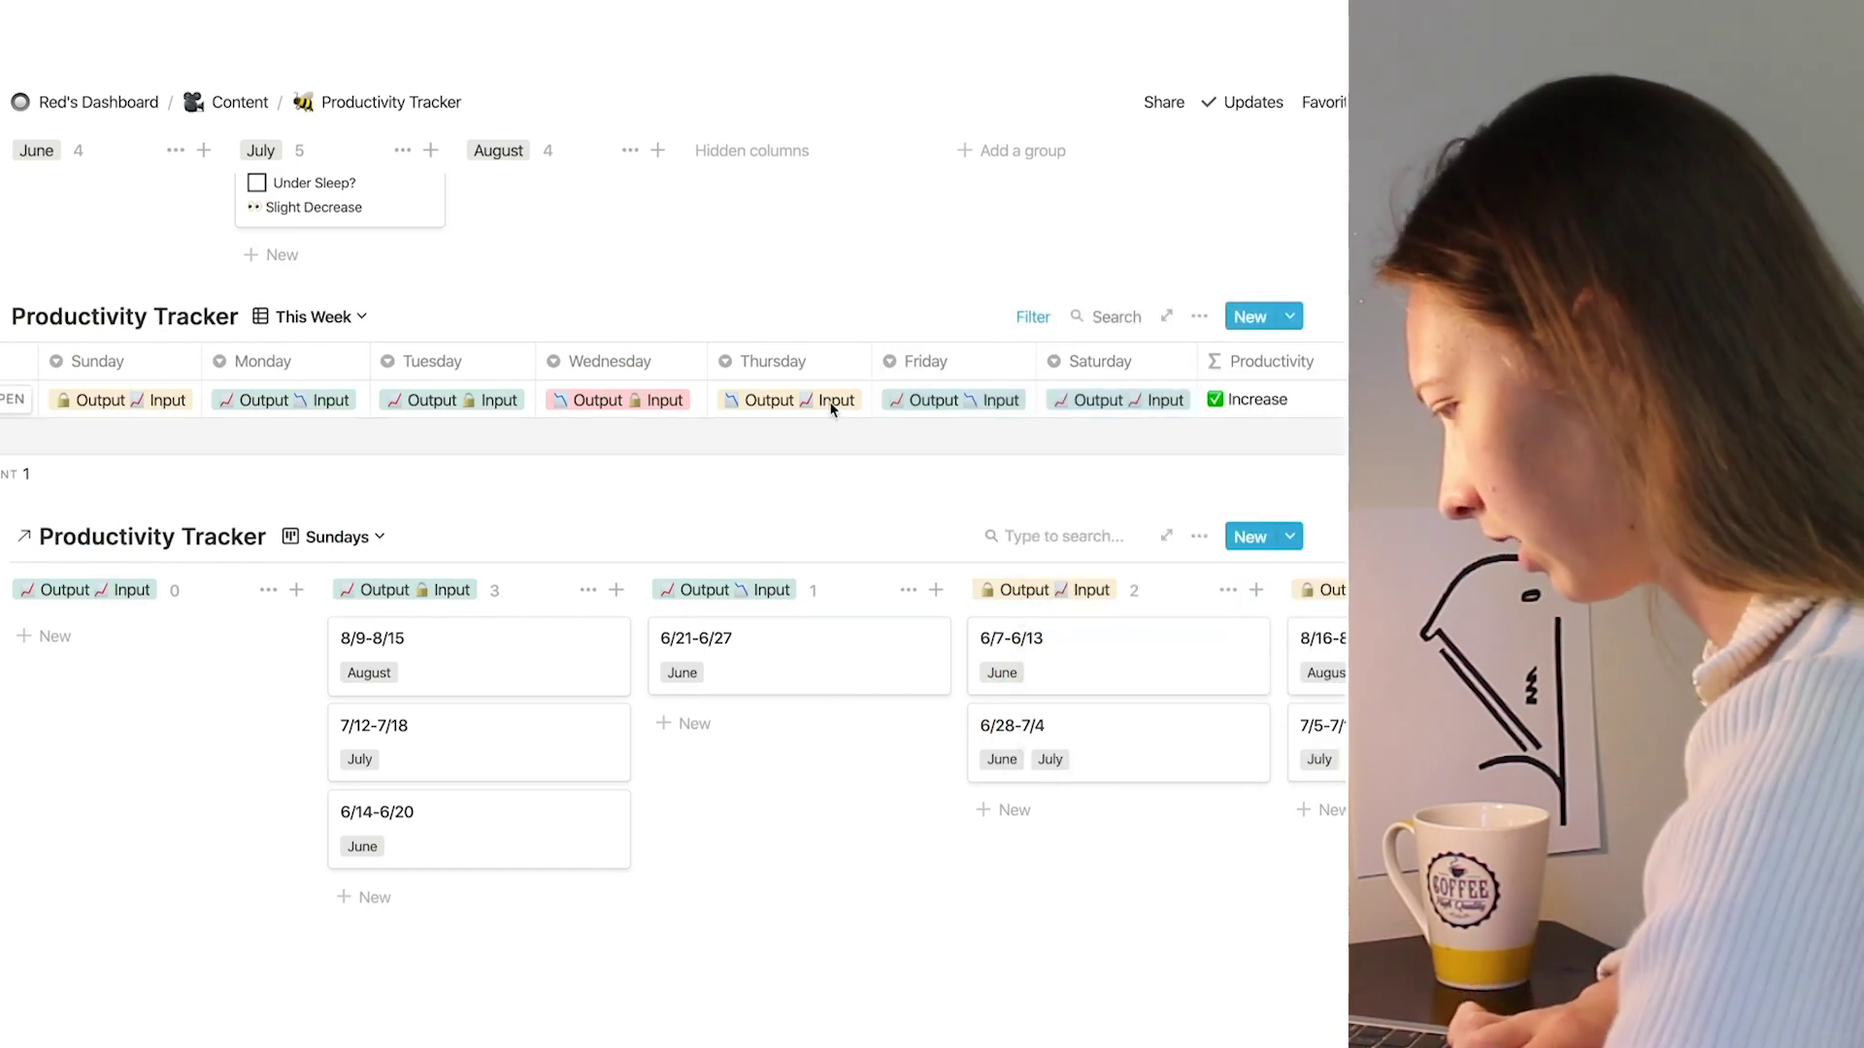
scroll(832, 404, left, 3)
Step: Switch the table back to the All view and scroll down to the Sundays board
scroll(573, 299, up, 1)
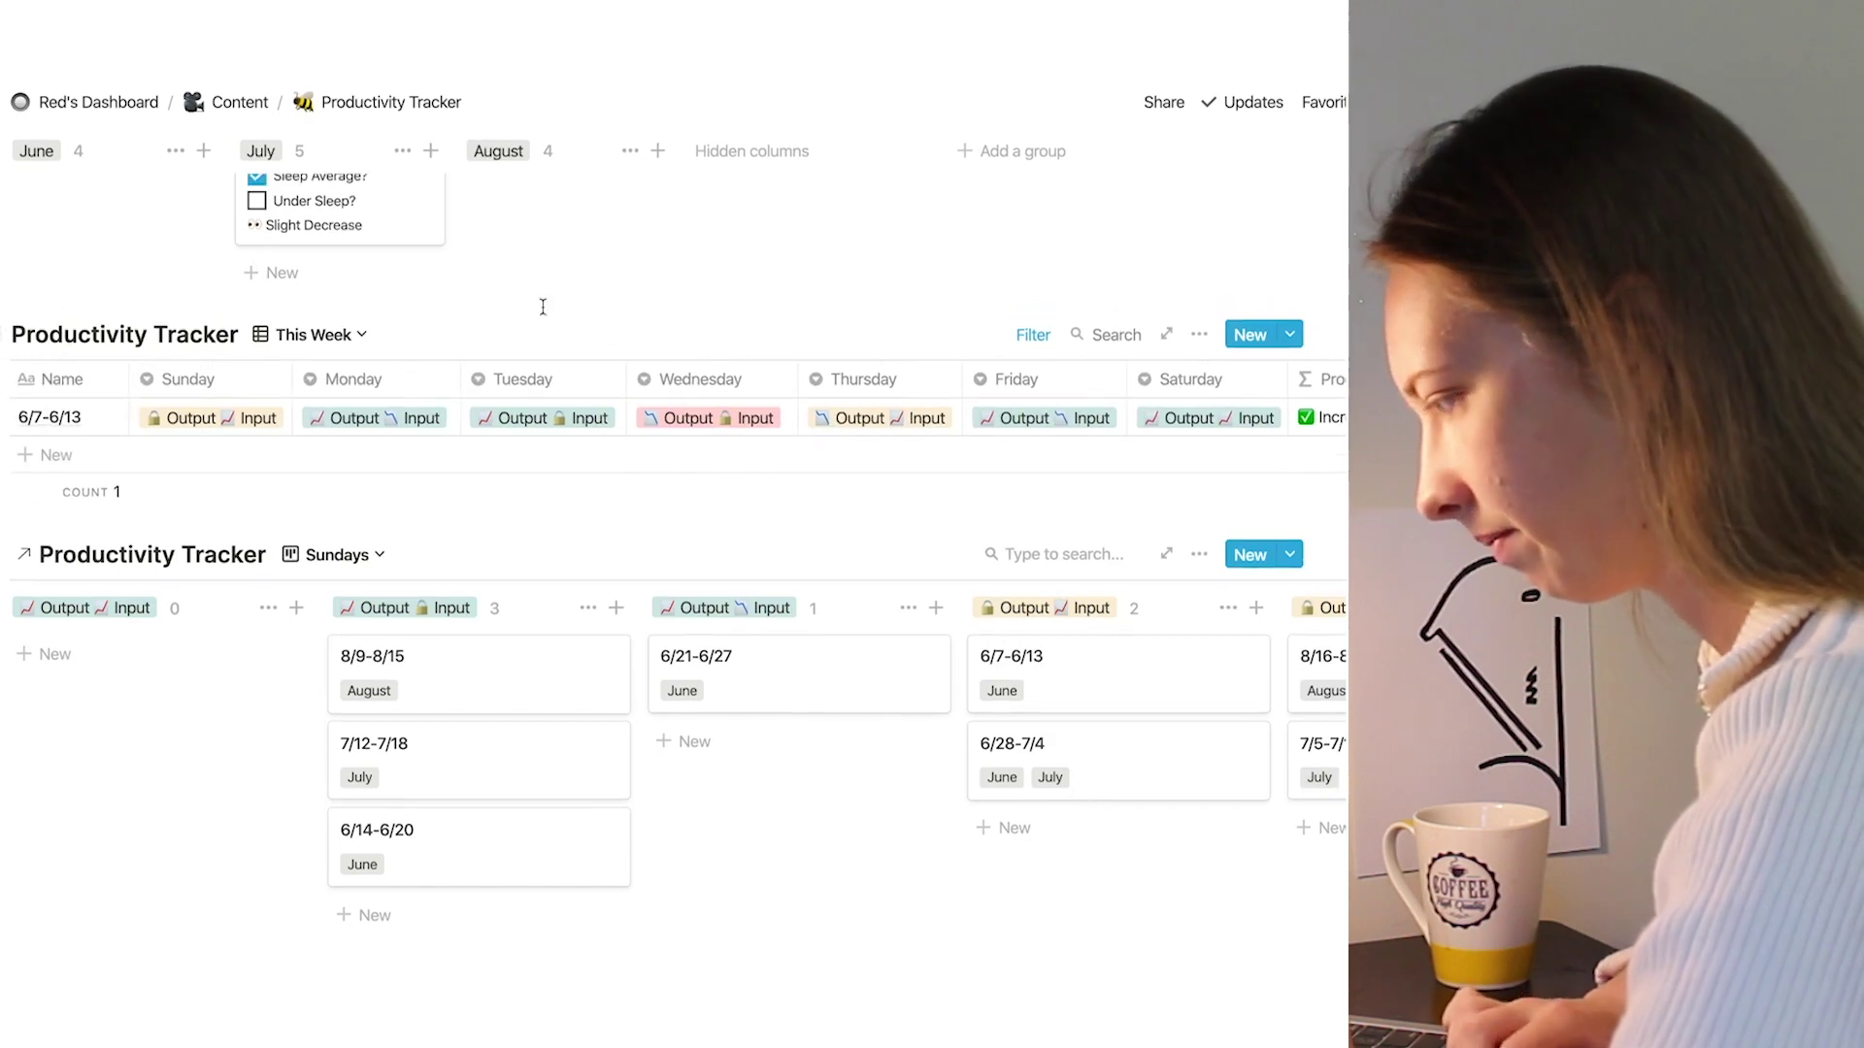
click(309, 346)
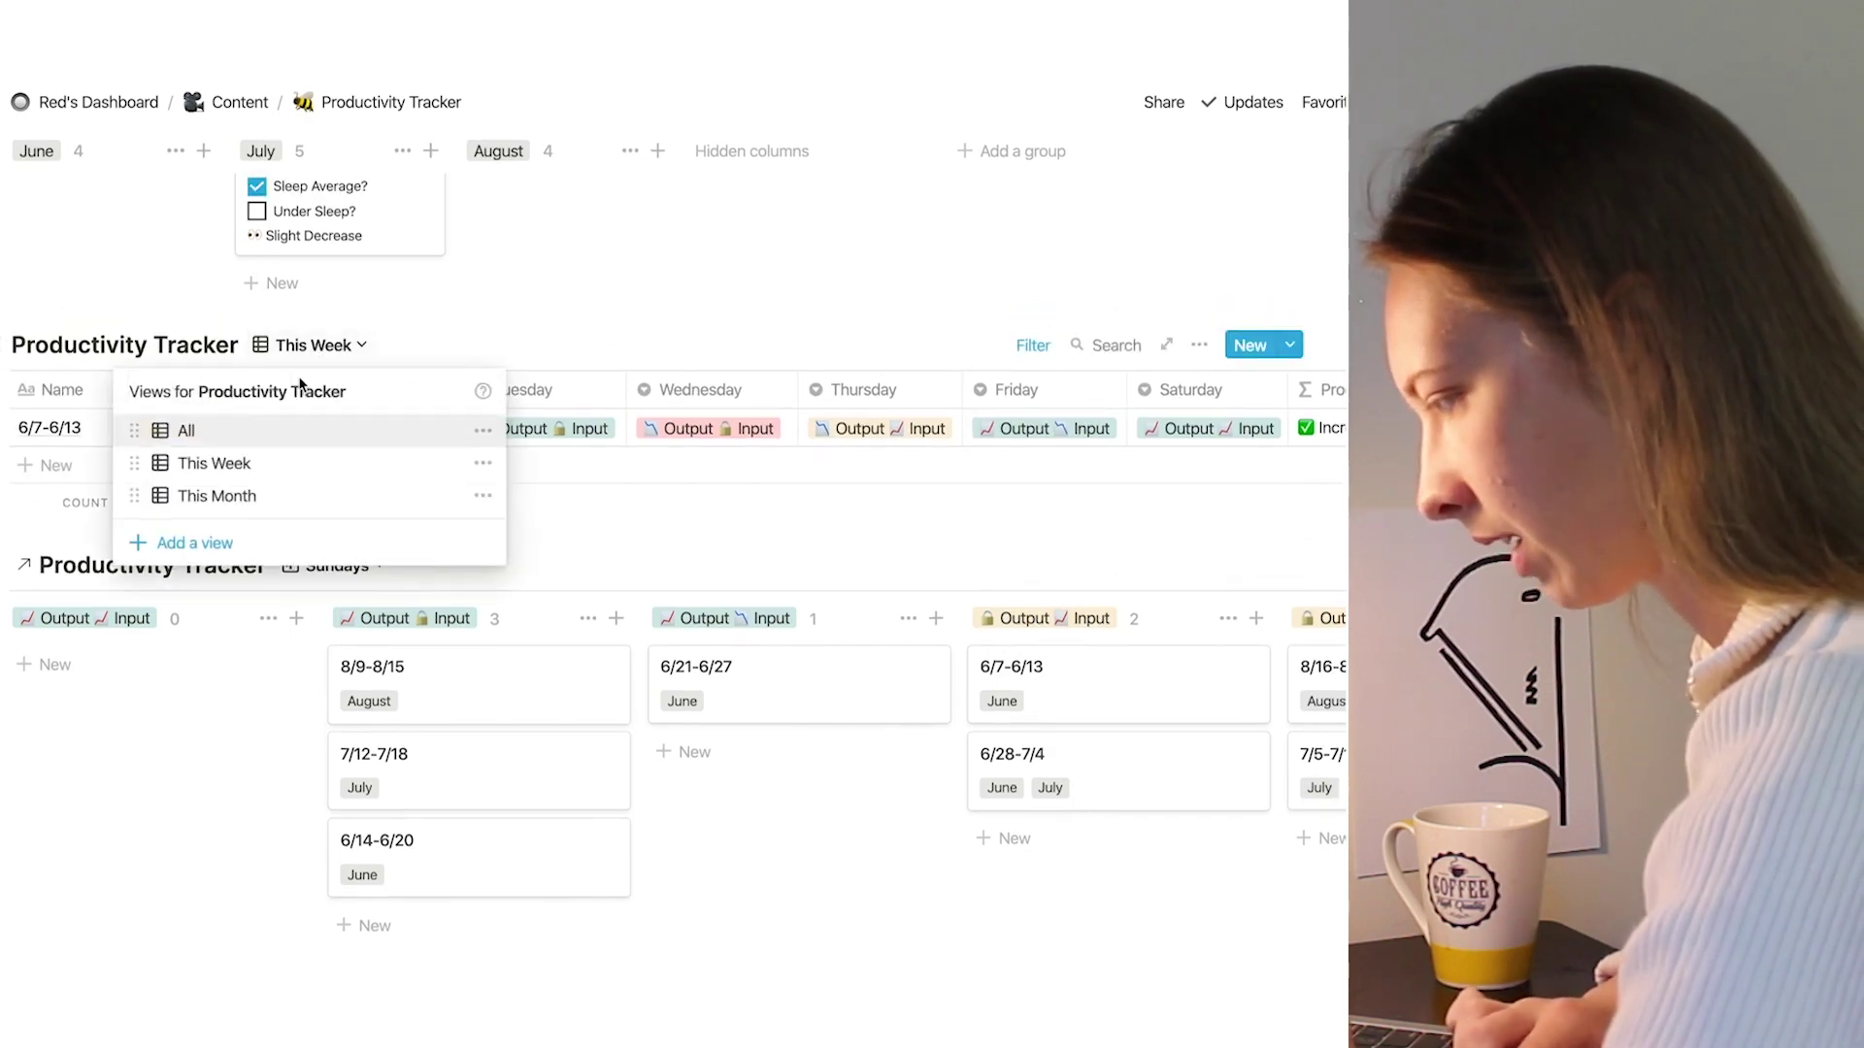
click(222, 440)
scroll(475, 402, up, 2)
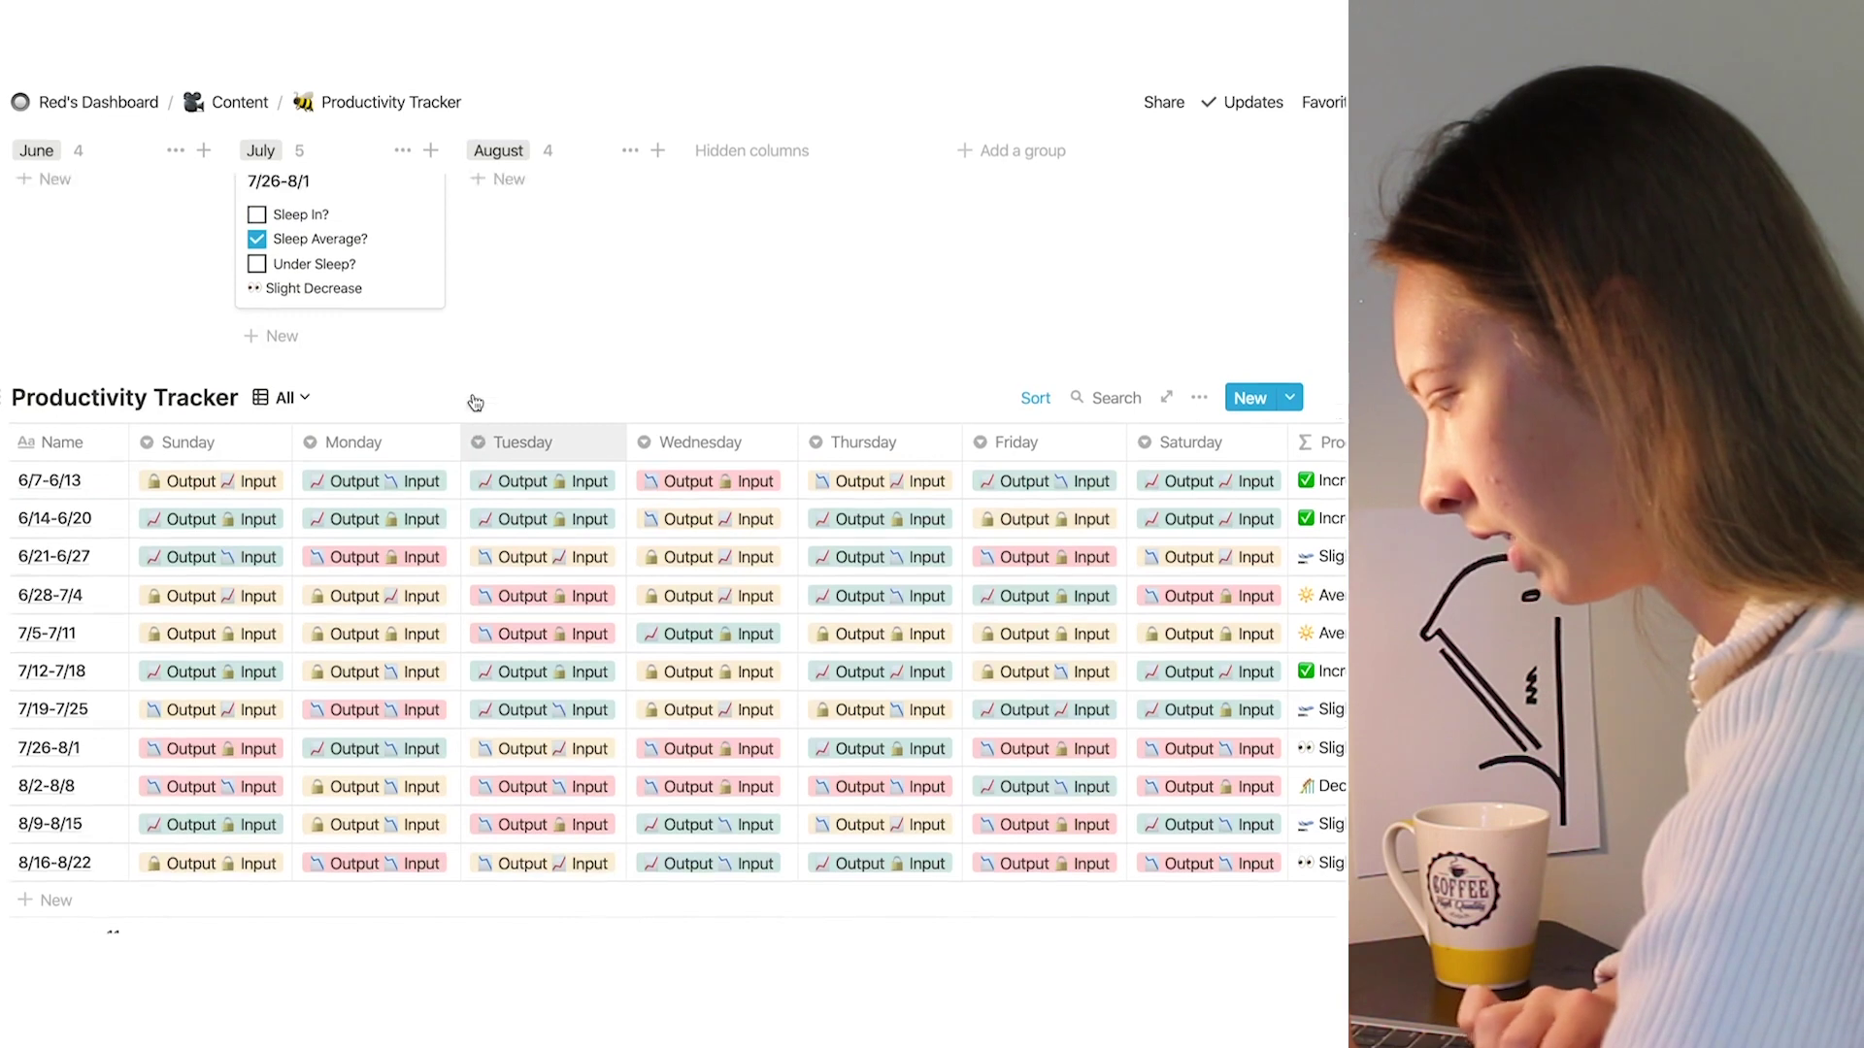
scroll(474, 402, up, 10)
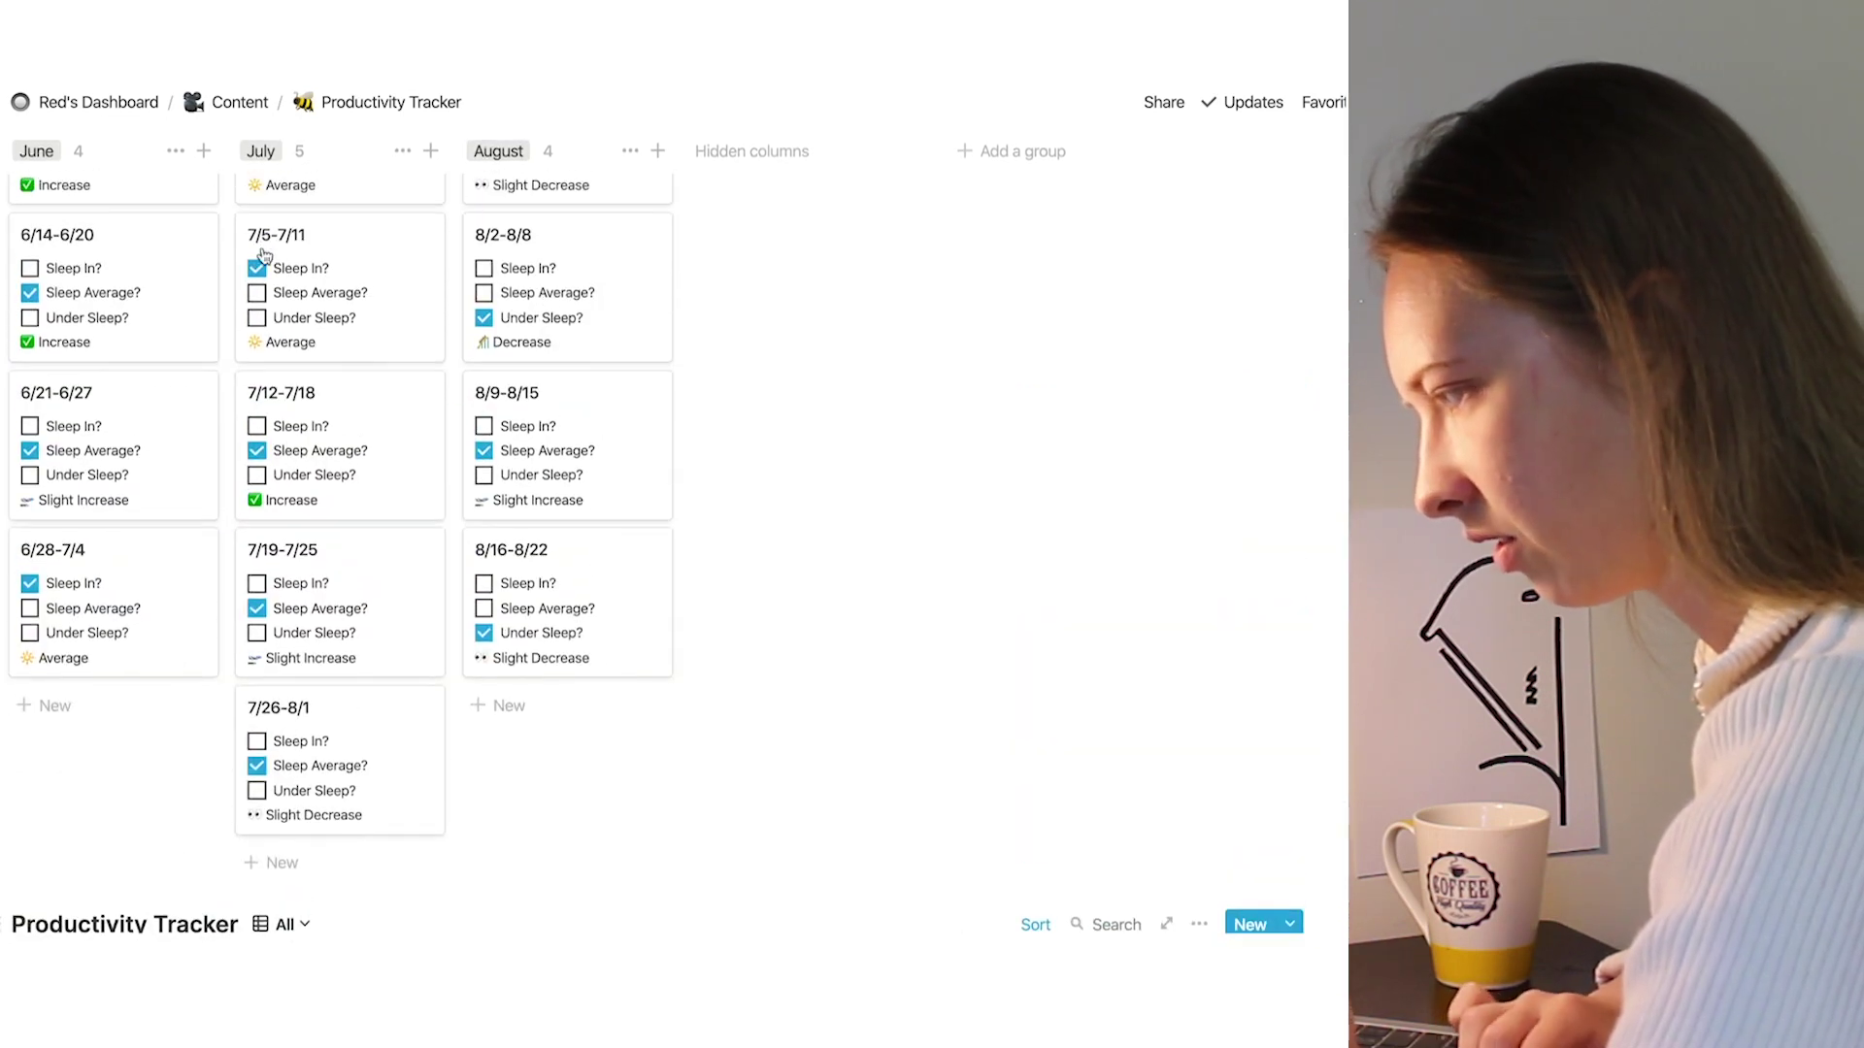
scroll(262, 255, up, 7)
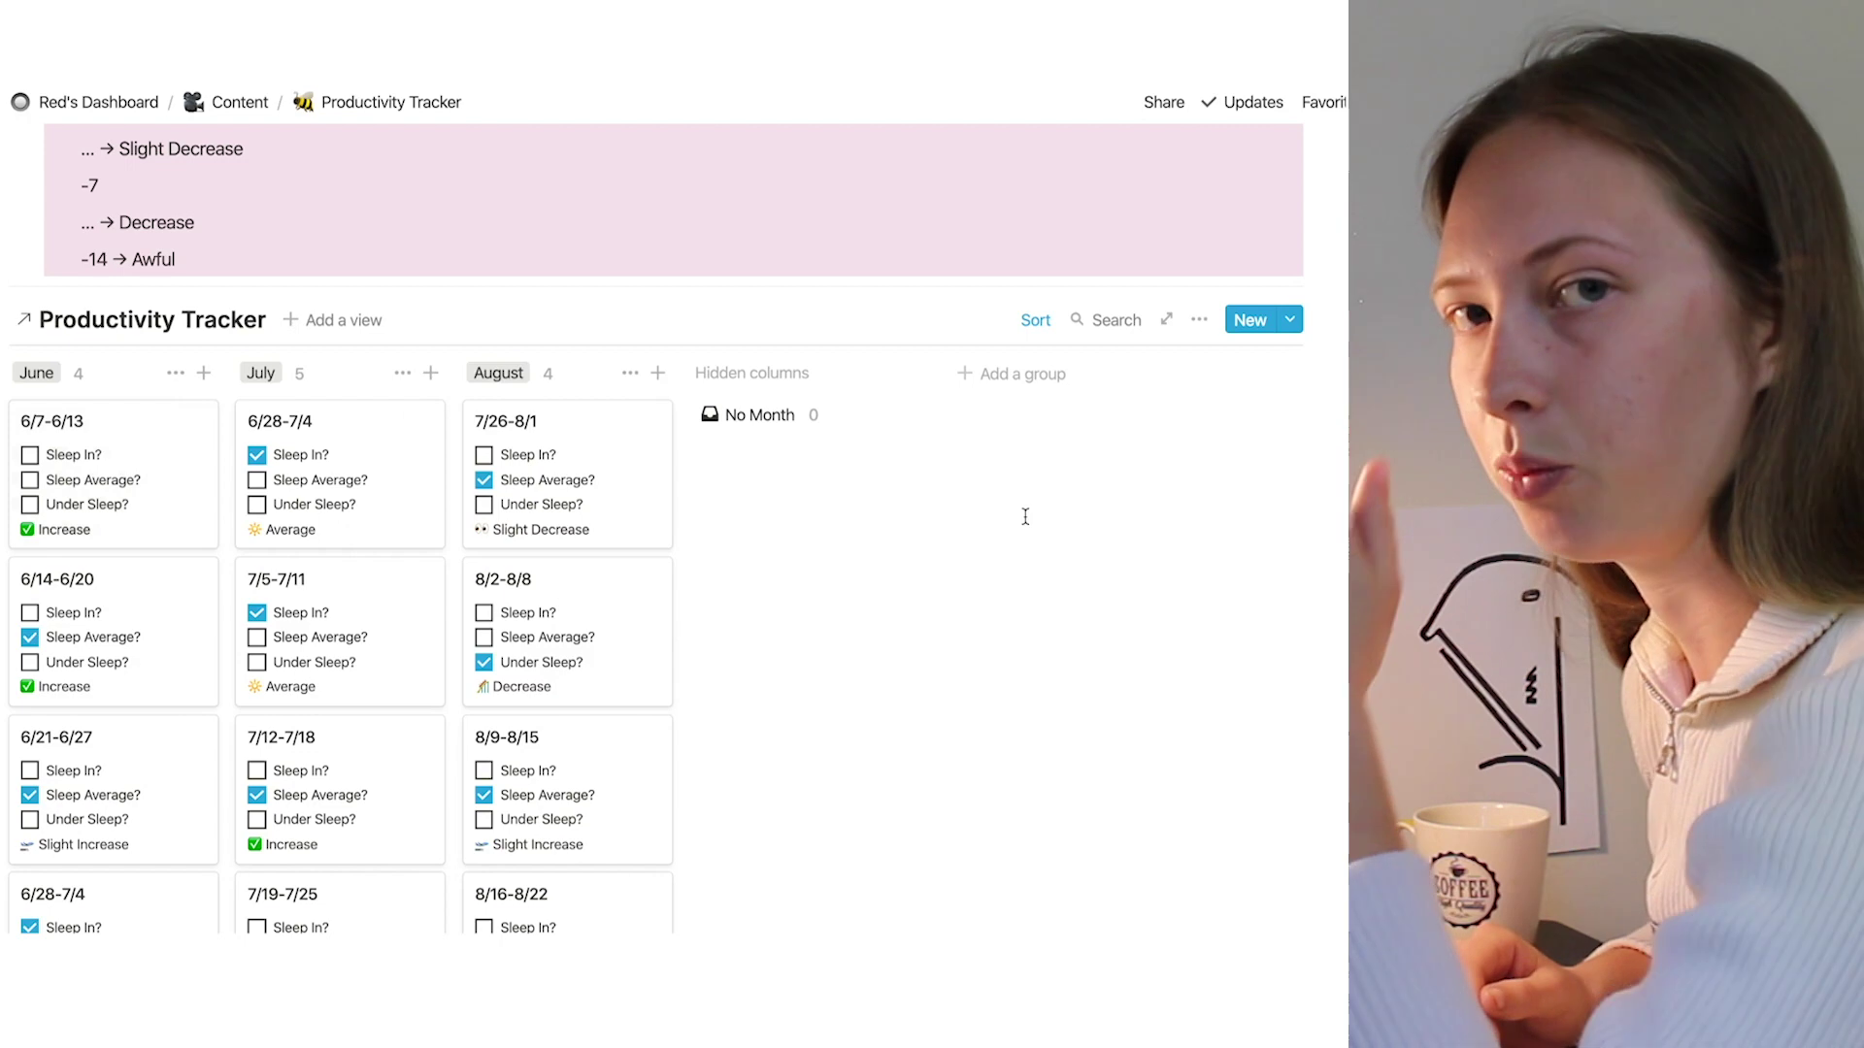
scroll(1026, 516, down, 2)
scroll(1025, 517, down, 10)
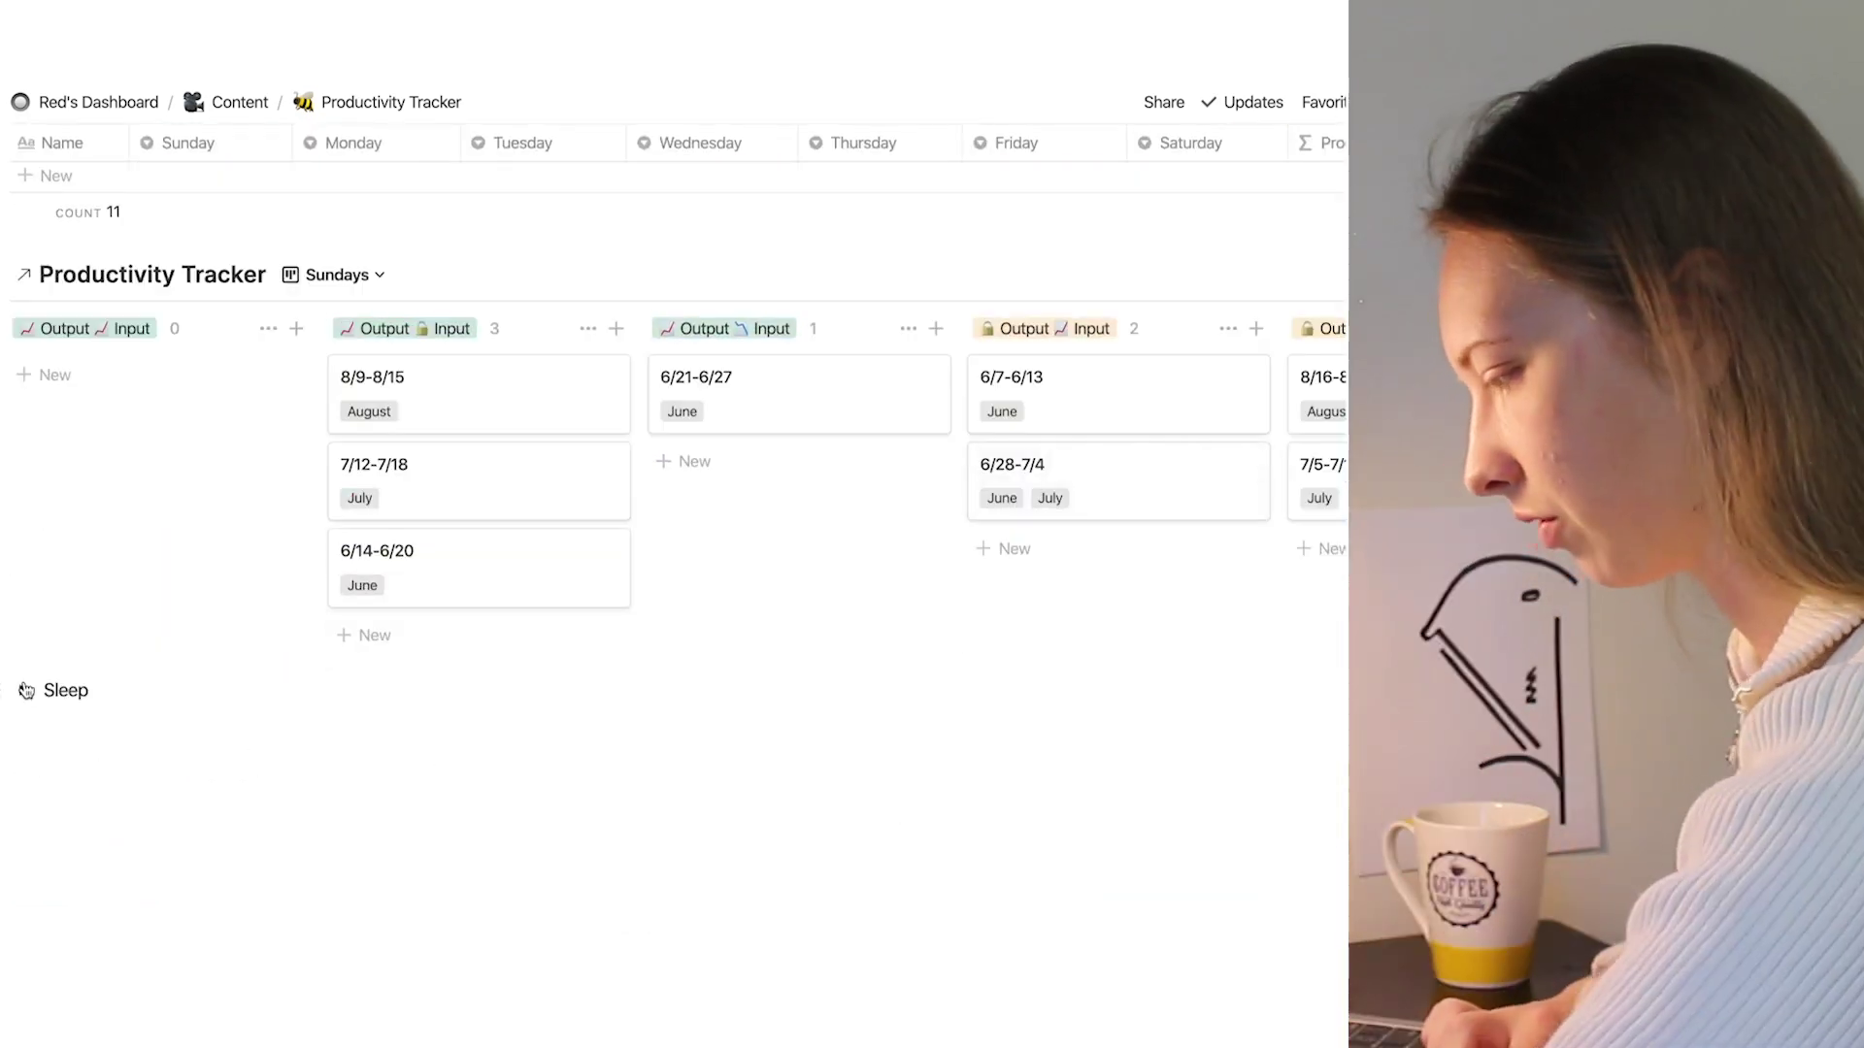
Step: Expand the Sleep section to show the Sleep Tracker and add a new night row
click(25, 690)
scroll(319, 690, down, 5)
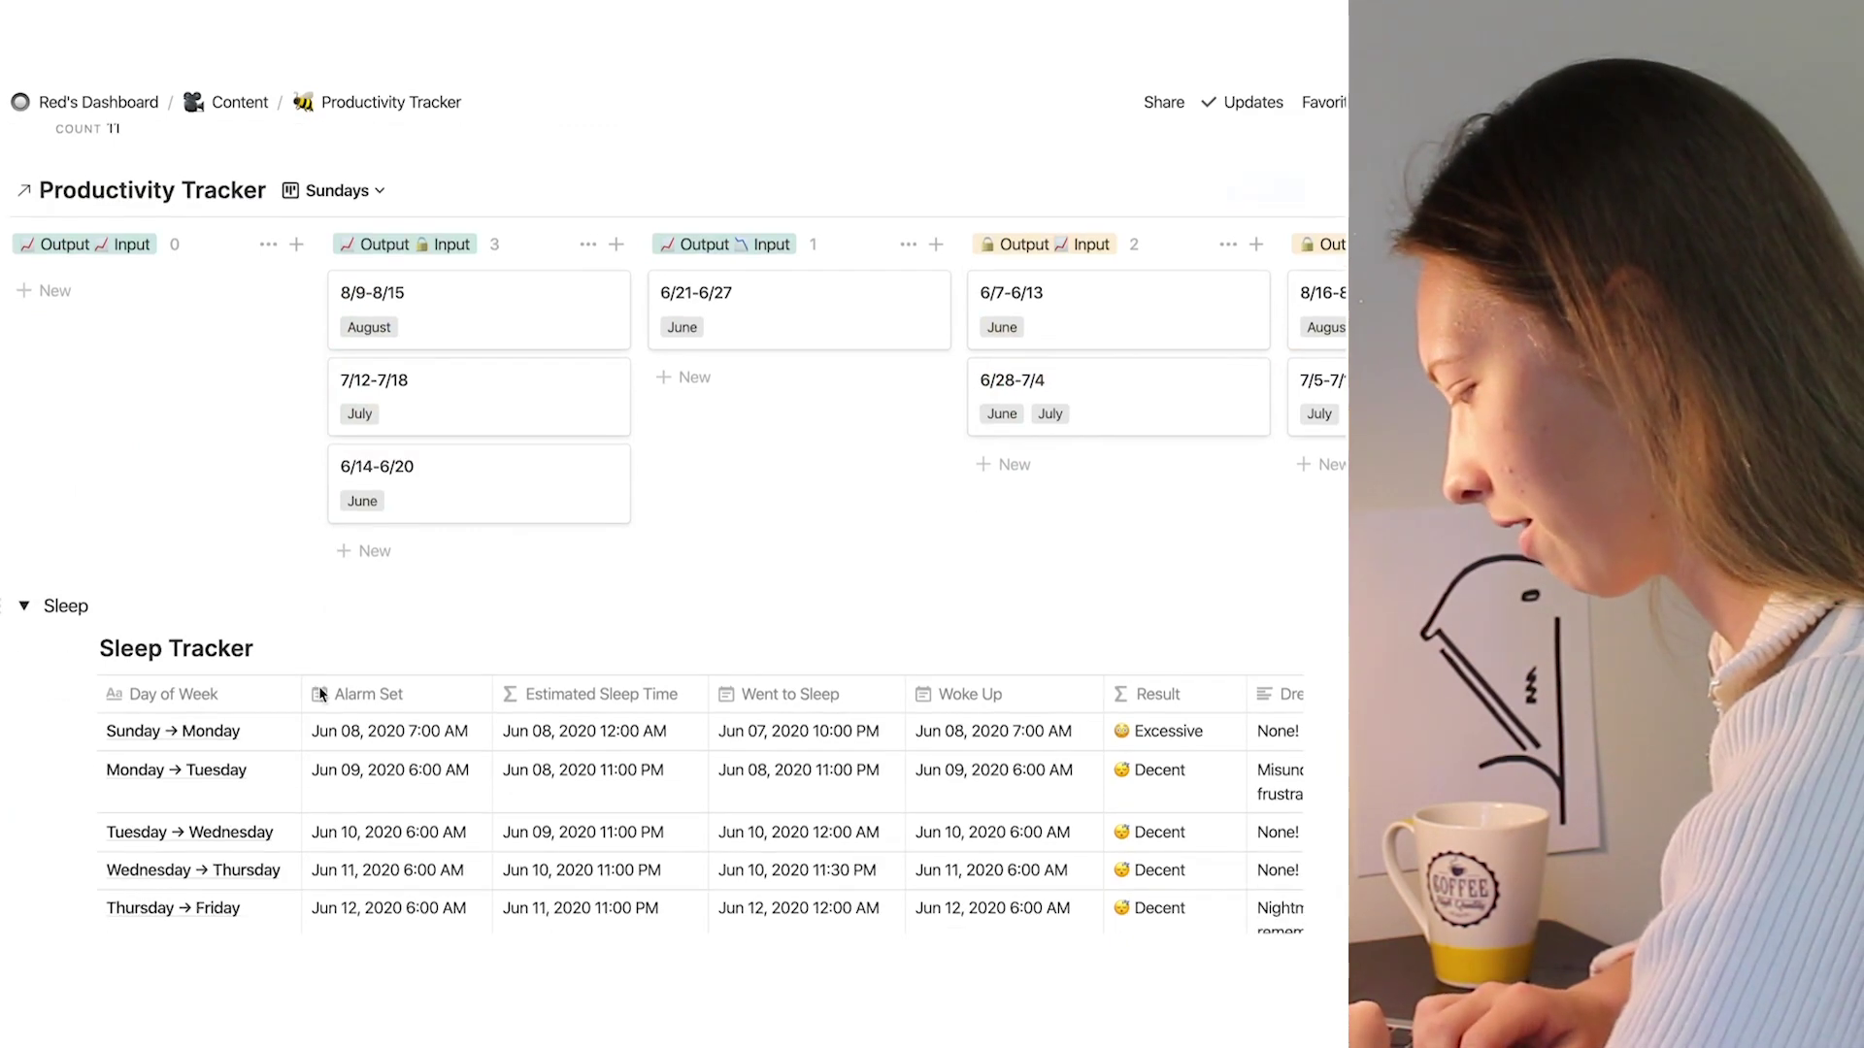
mouse_move(359, 781)
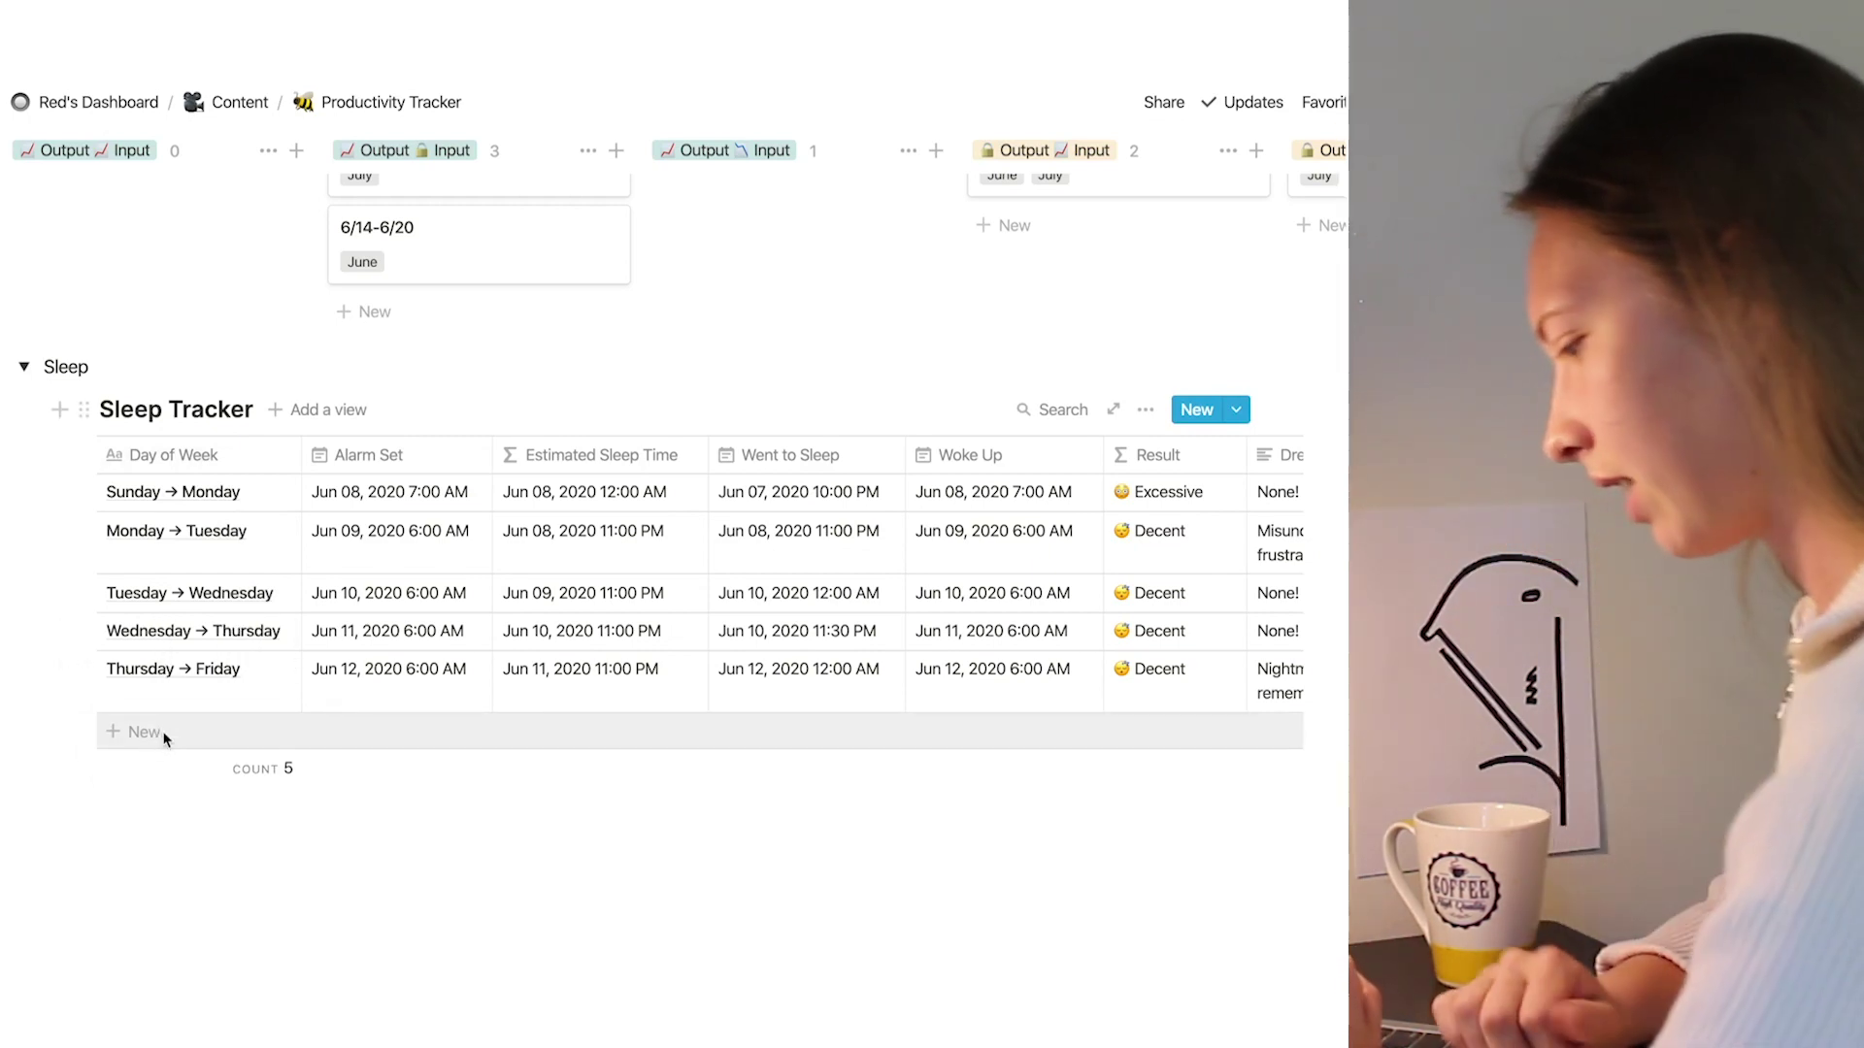
click(144, 732)
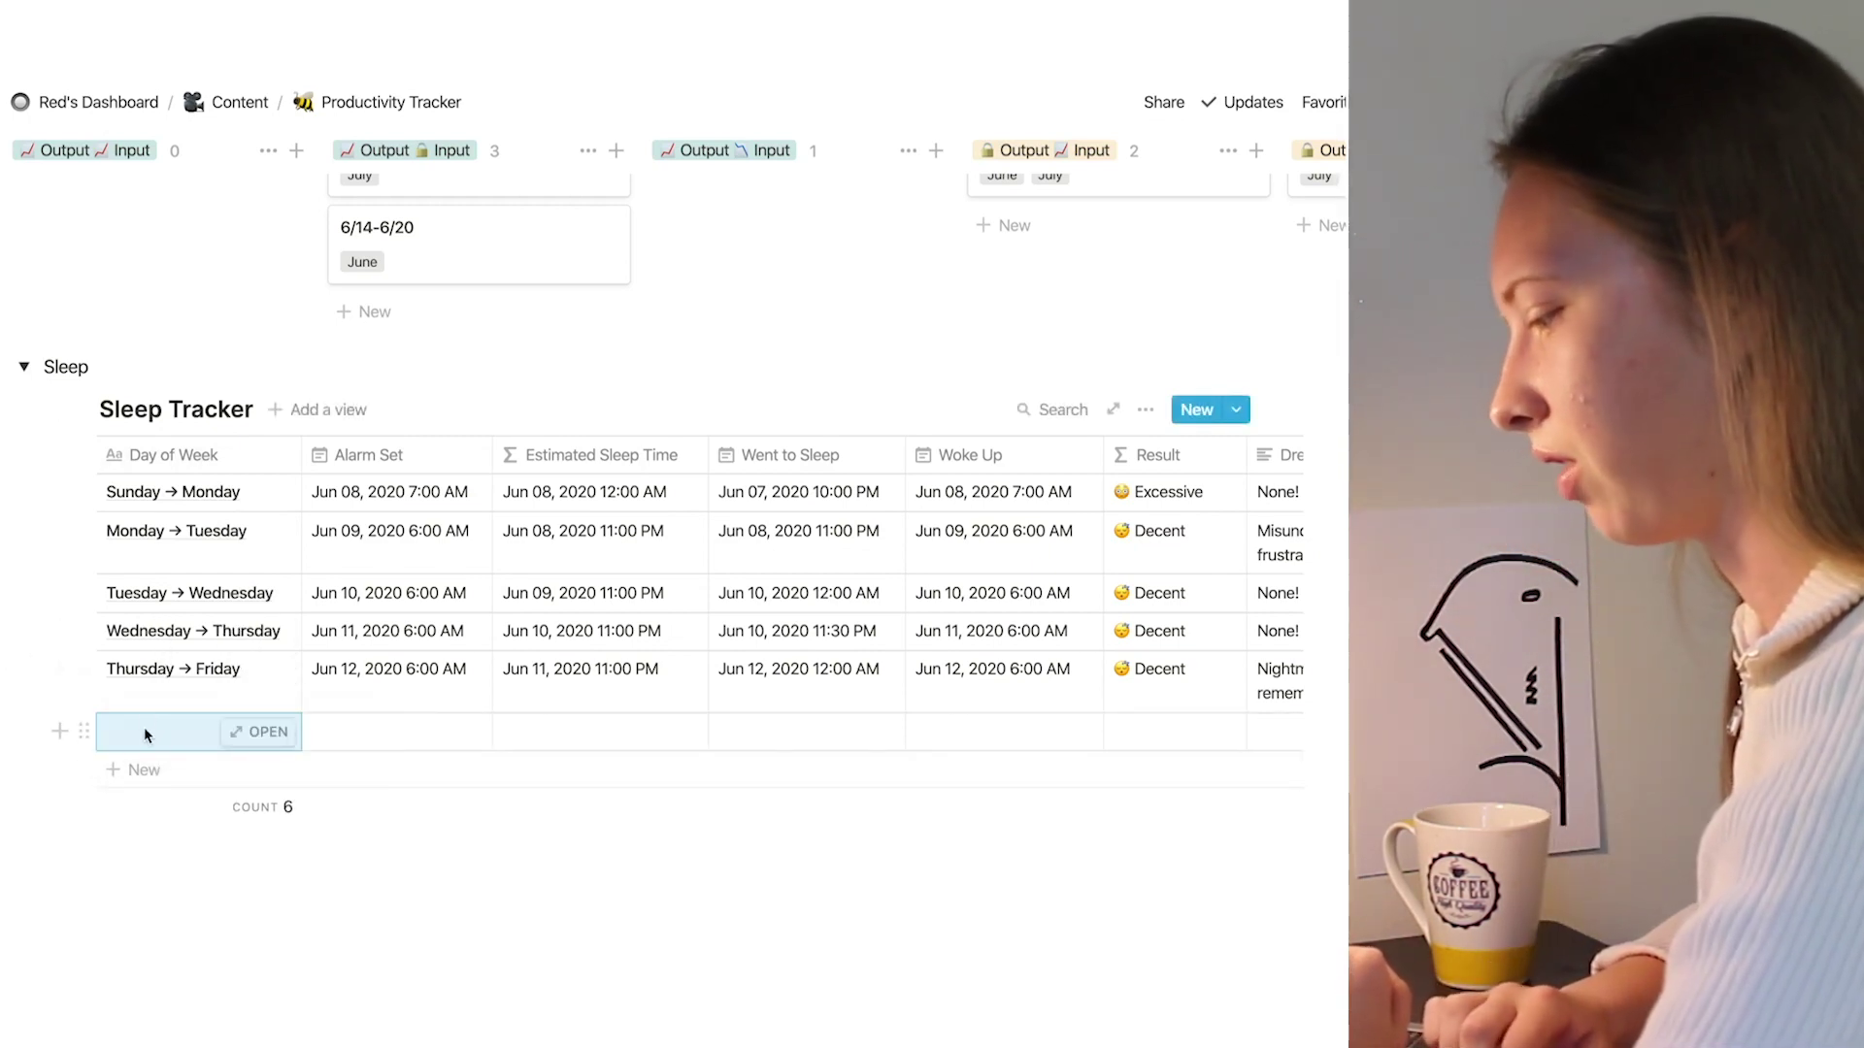
Step: Name the new sleep row Friday → Saturday and set its alarm to Jun 13, 2020 6:00 AM
text(Friday)
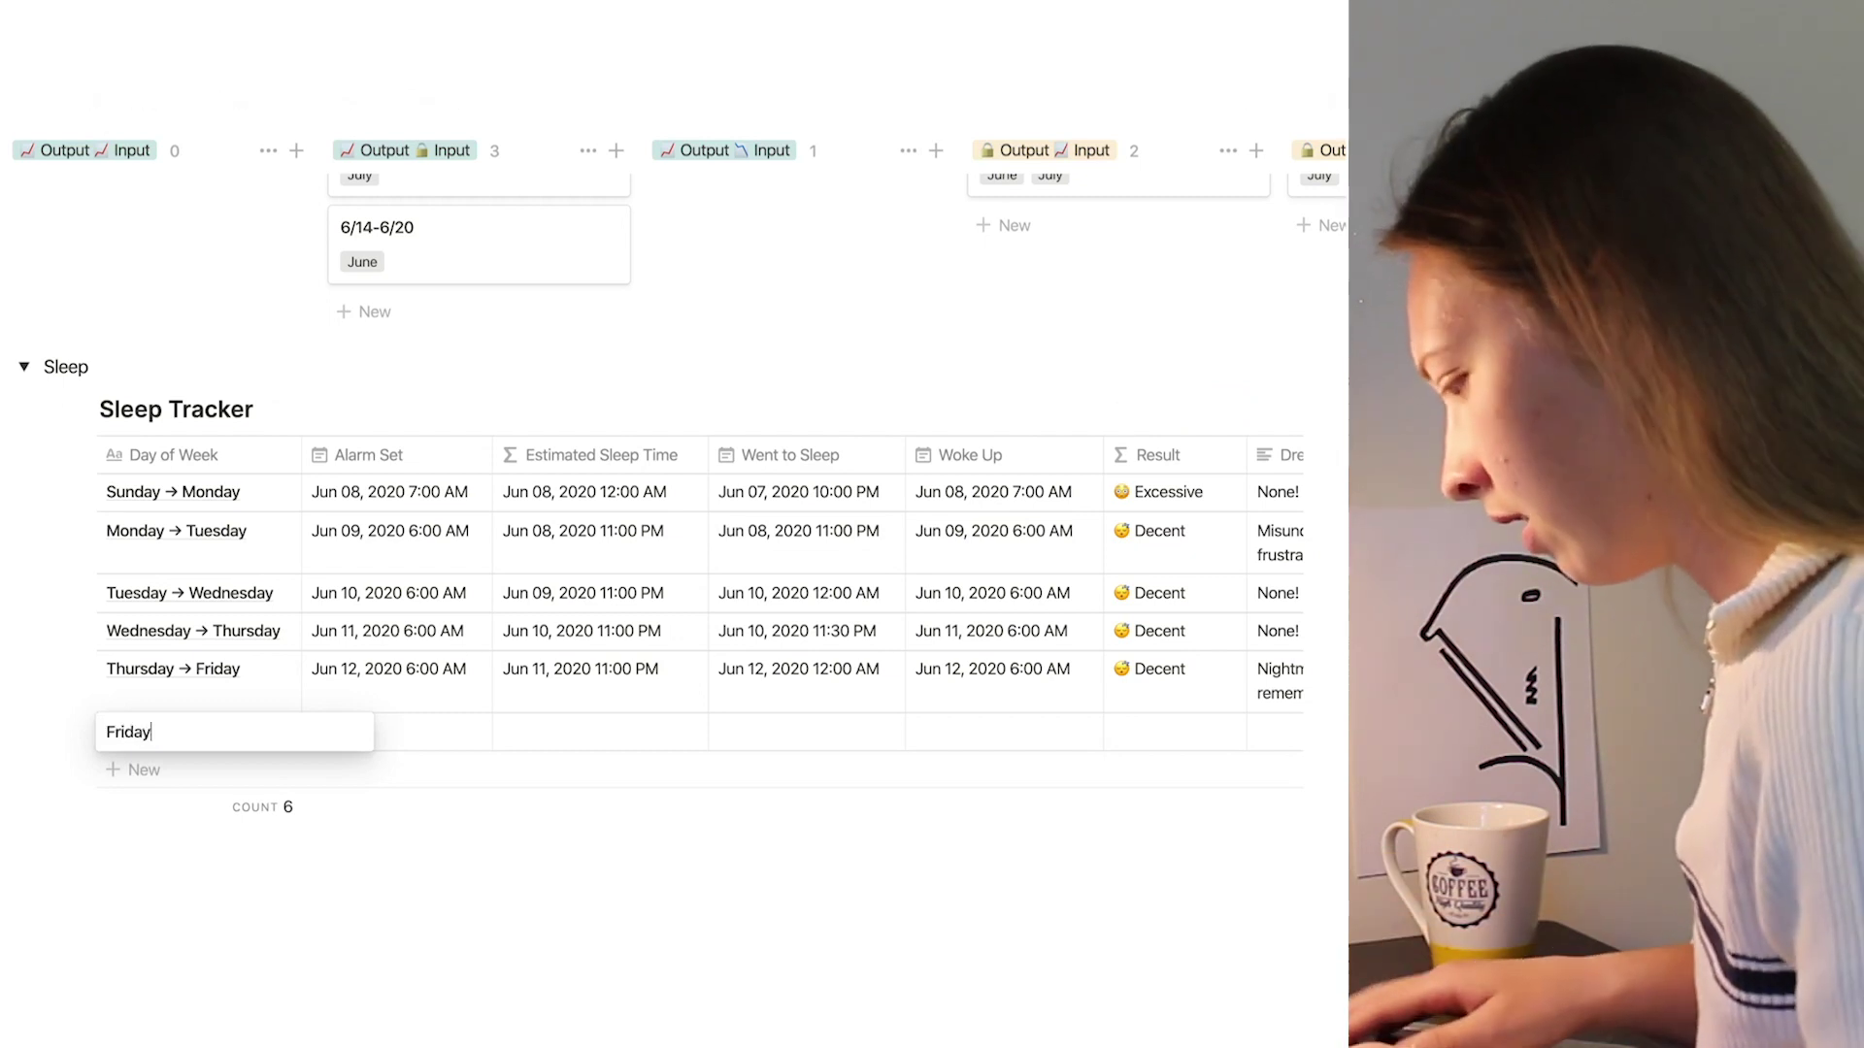
text( -> S)
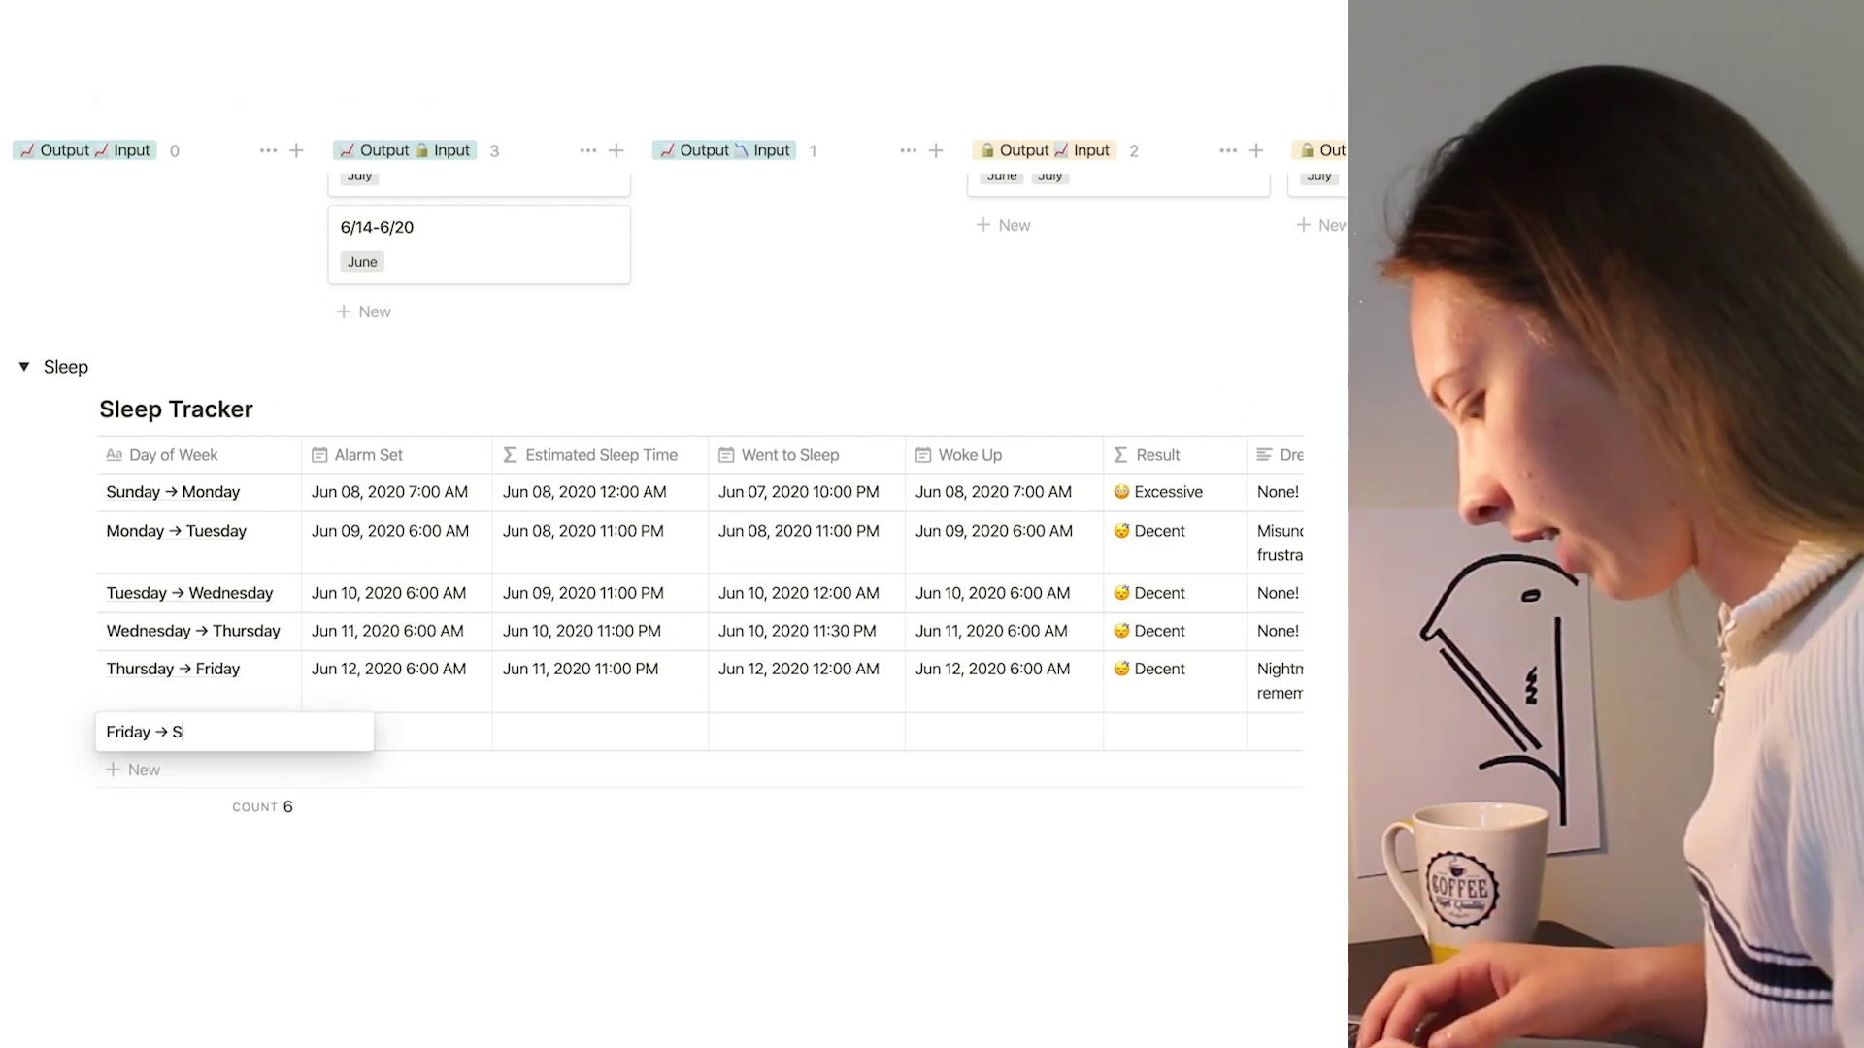
key(Escape)
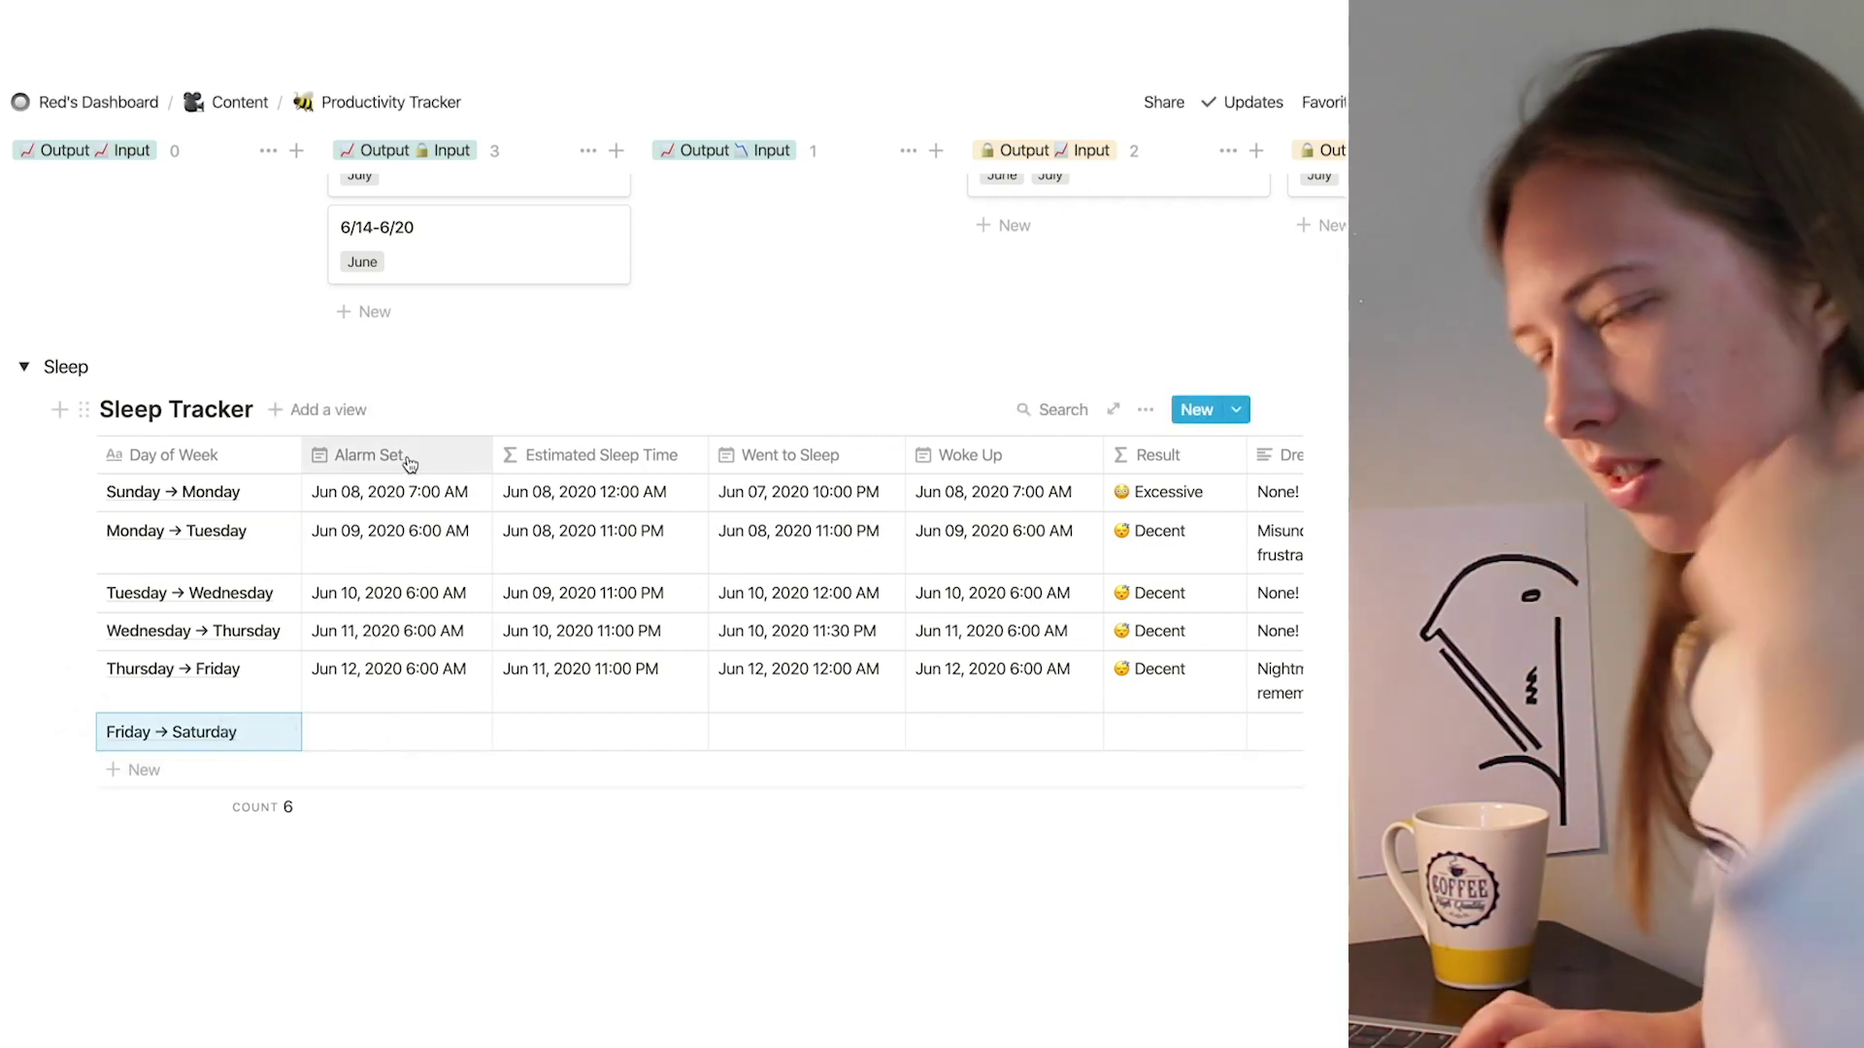
click(433, 732)
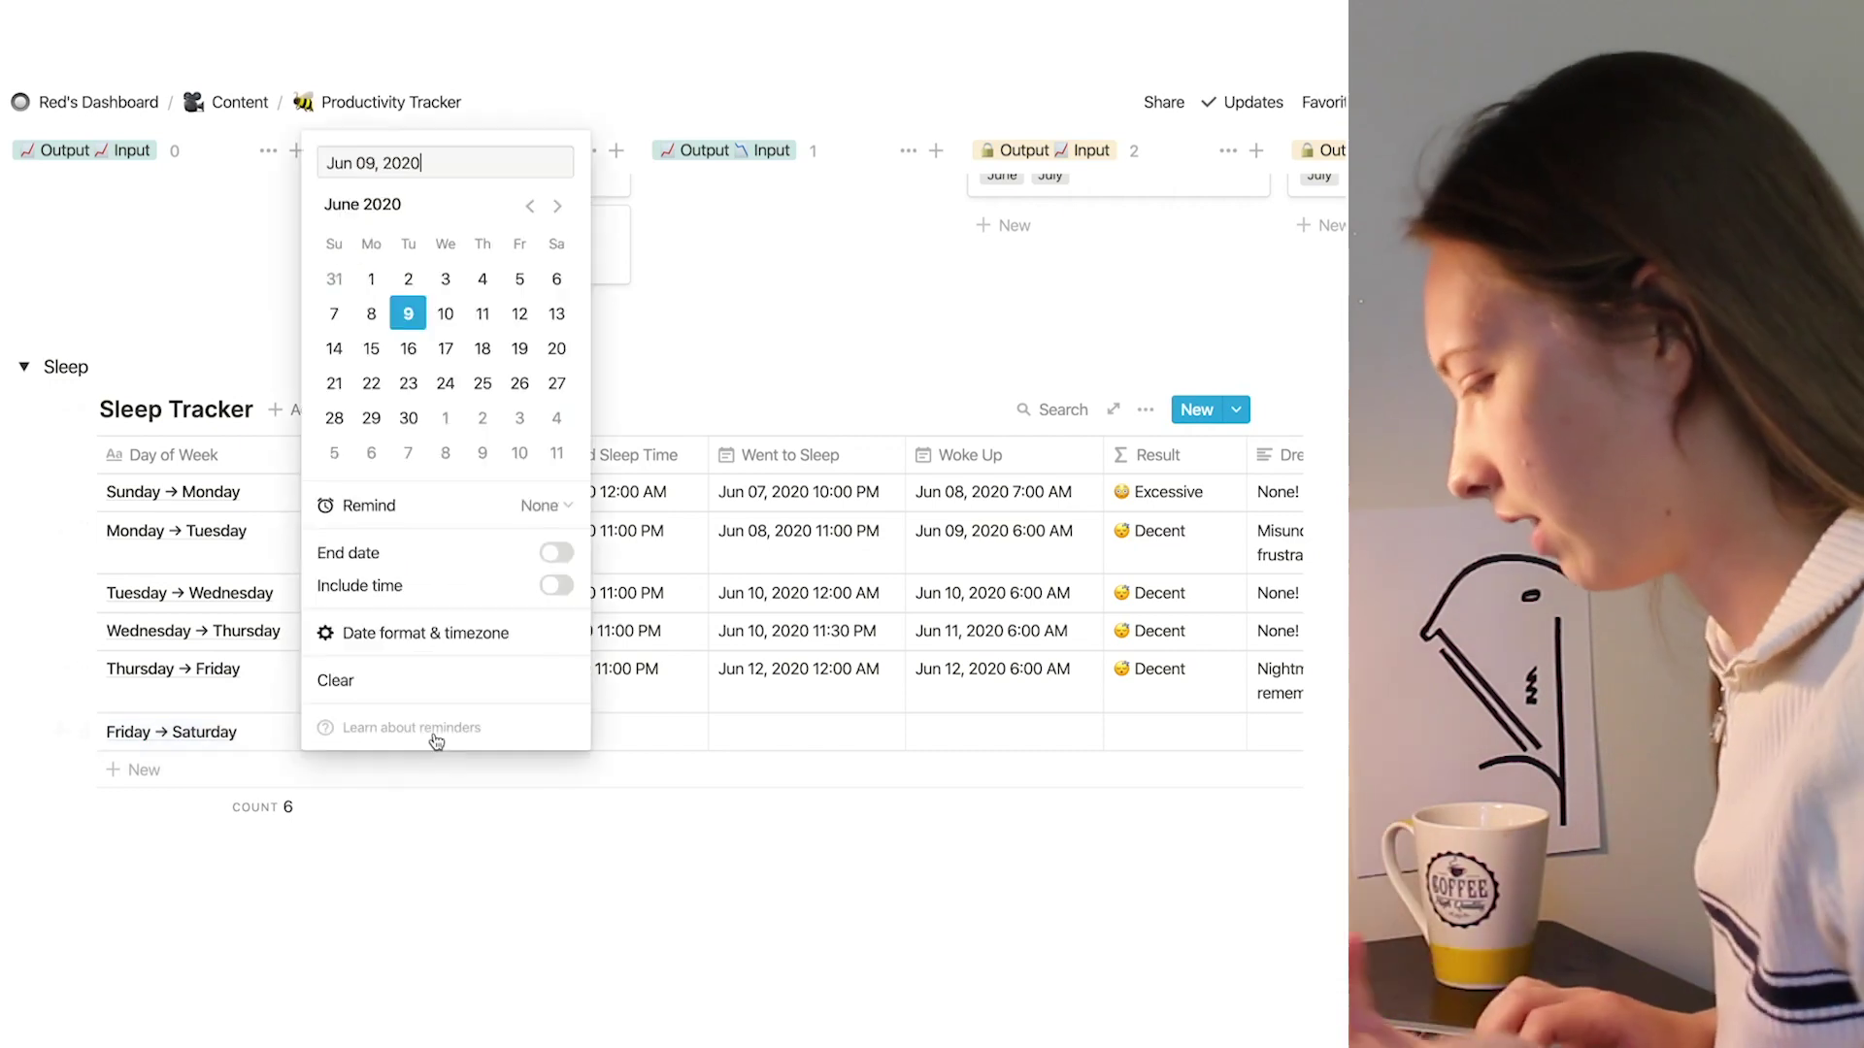
click(521, 319)
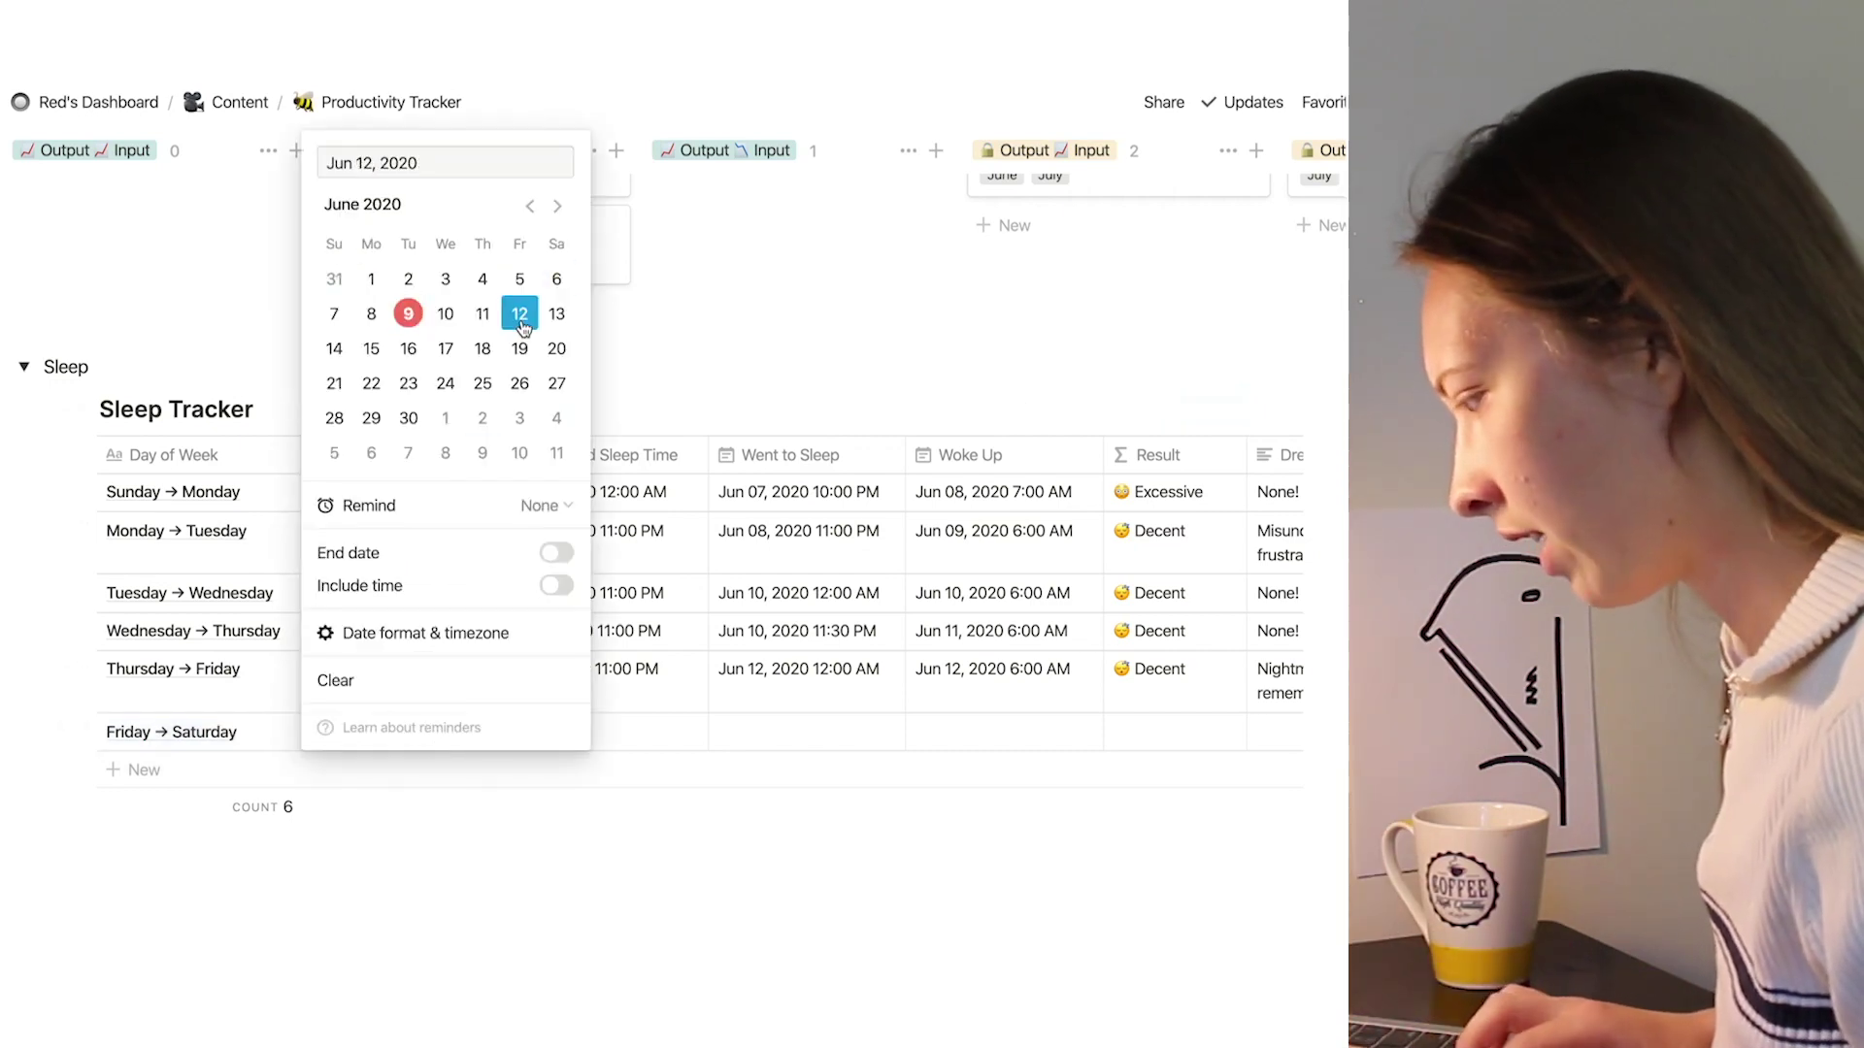
click(554, 583)
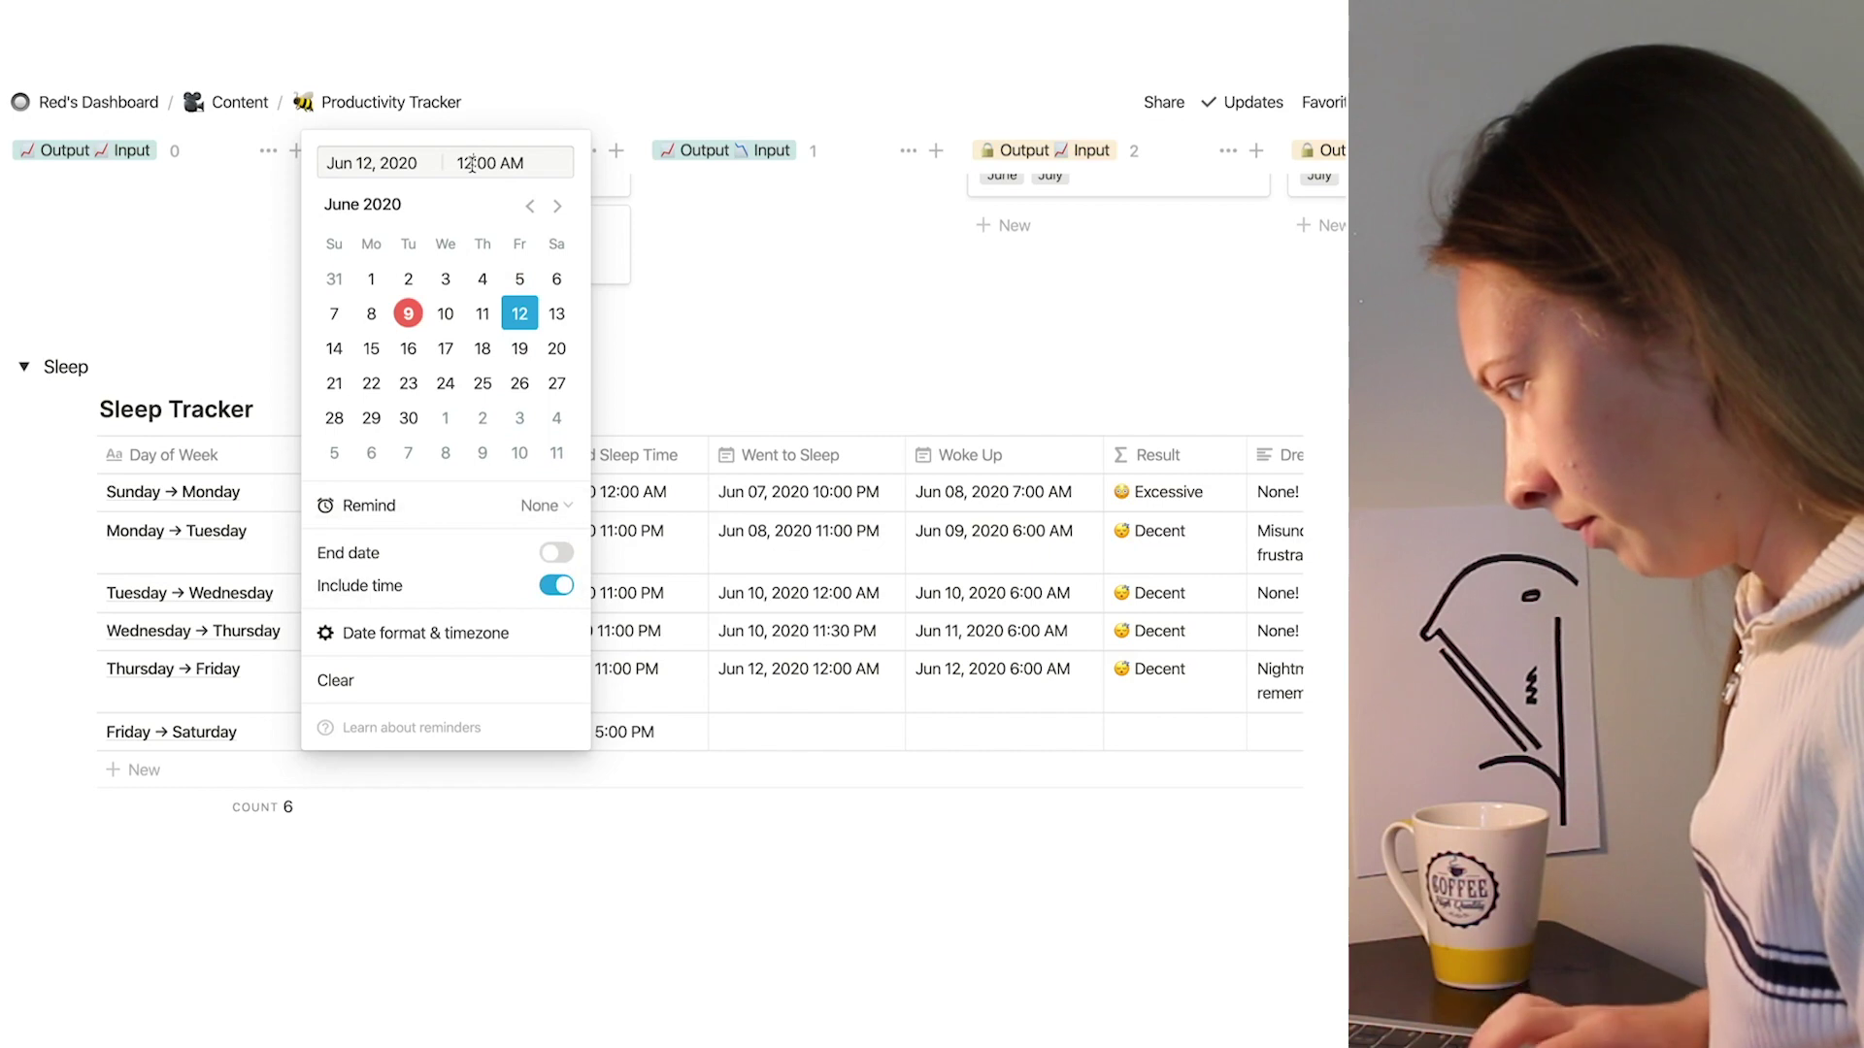
click(556, 315)
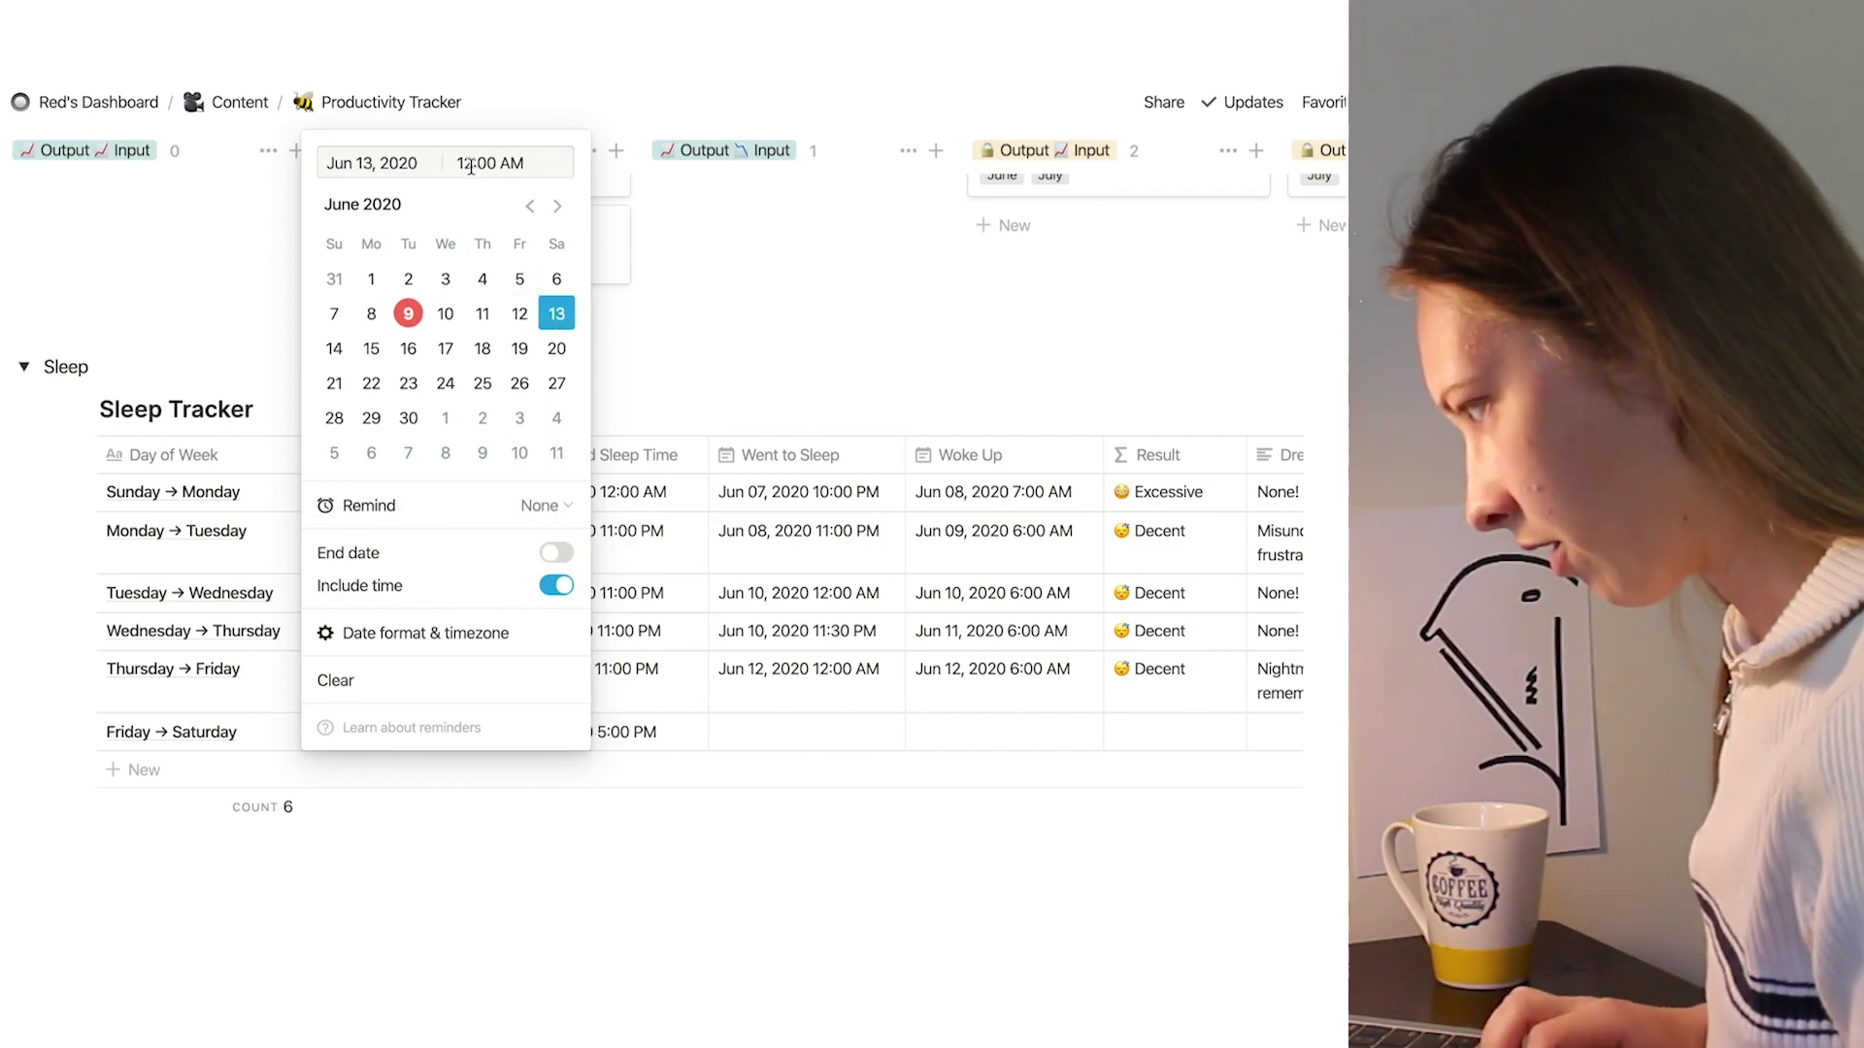
key(BackSpace)
key(BackSpace)
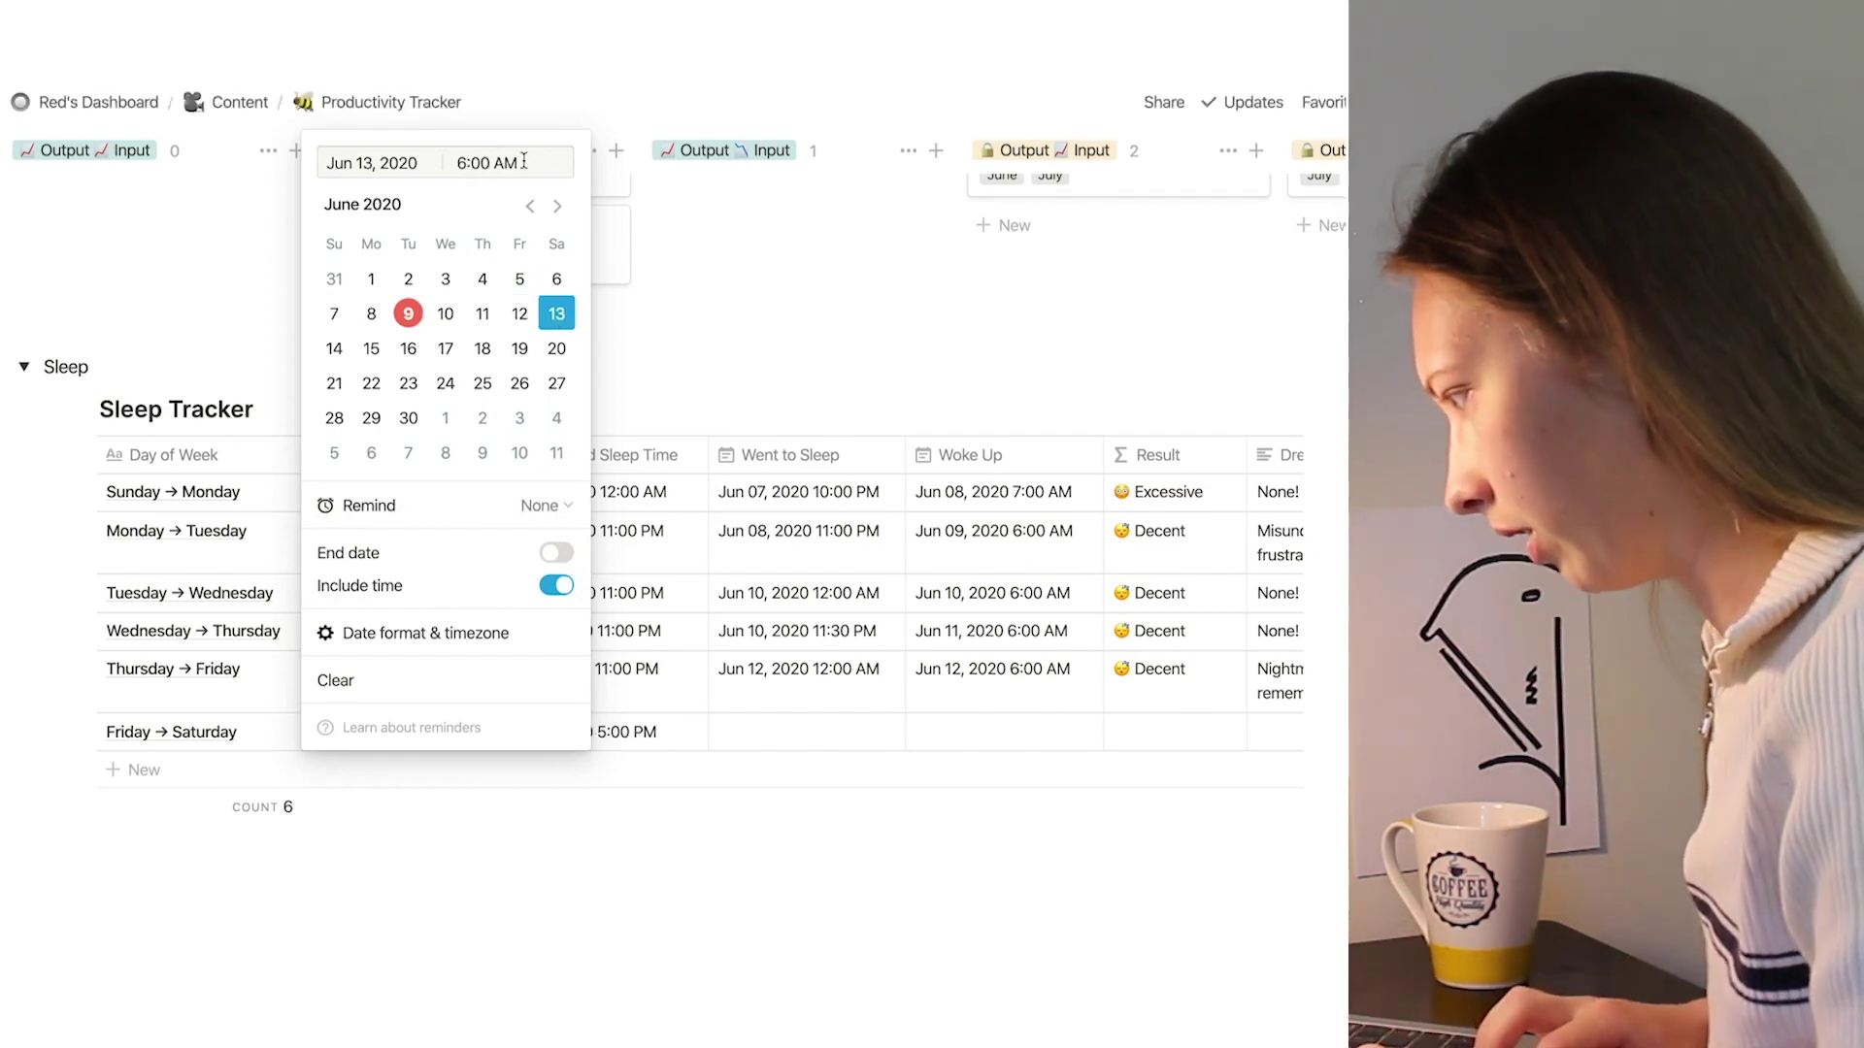
key(Return)
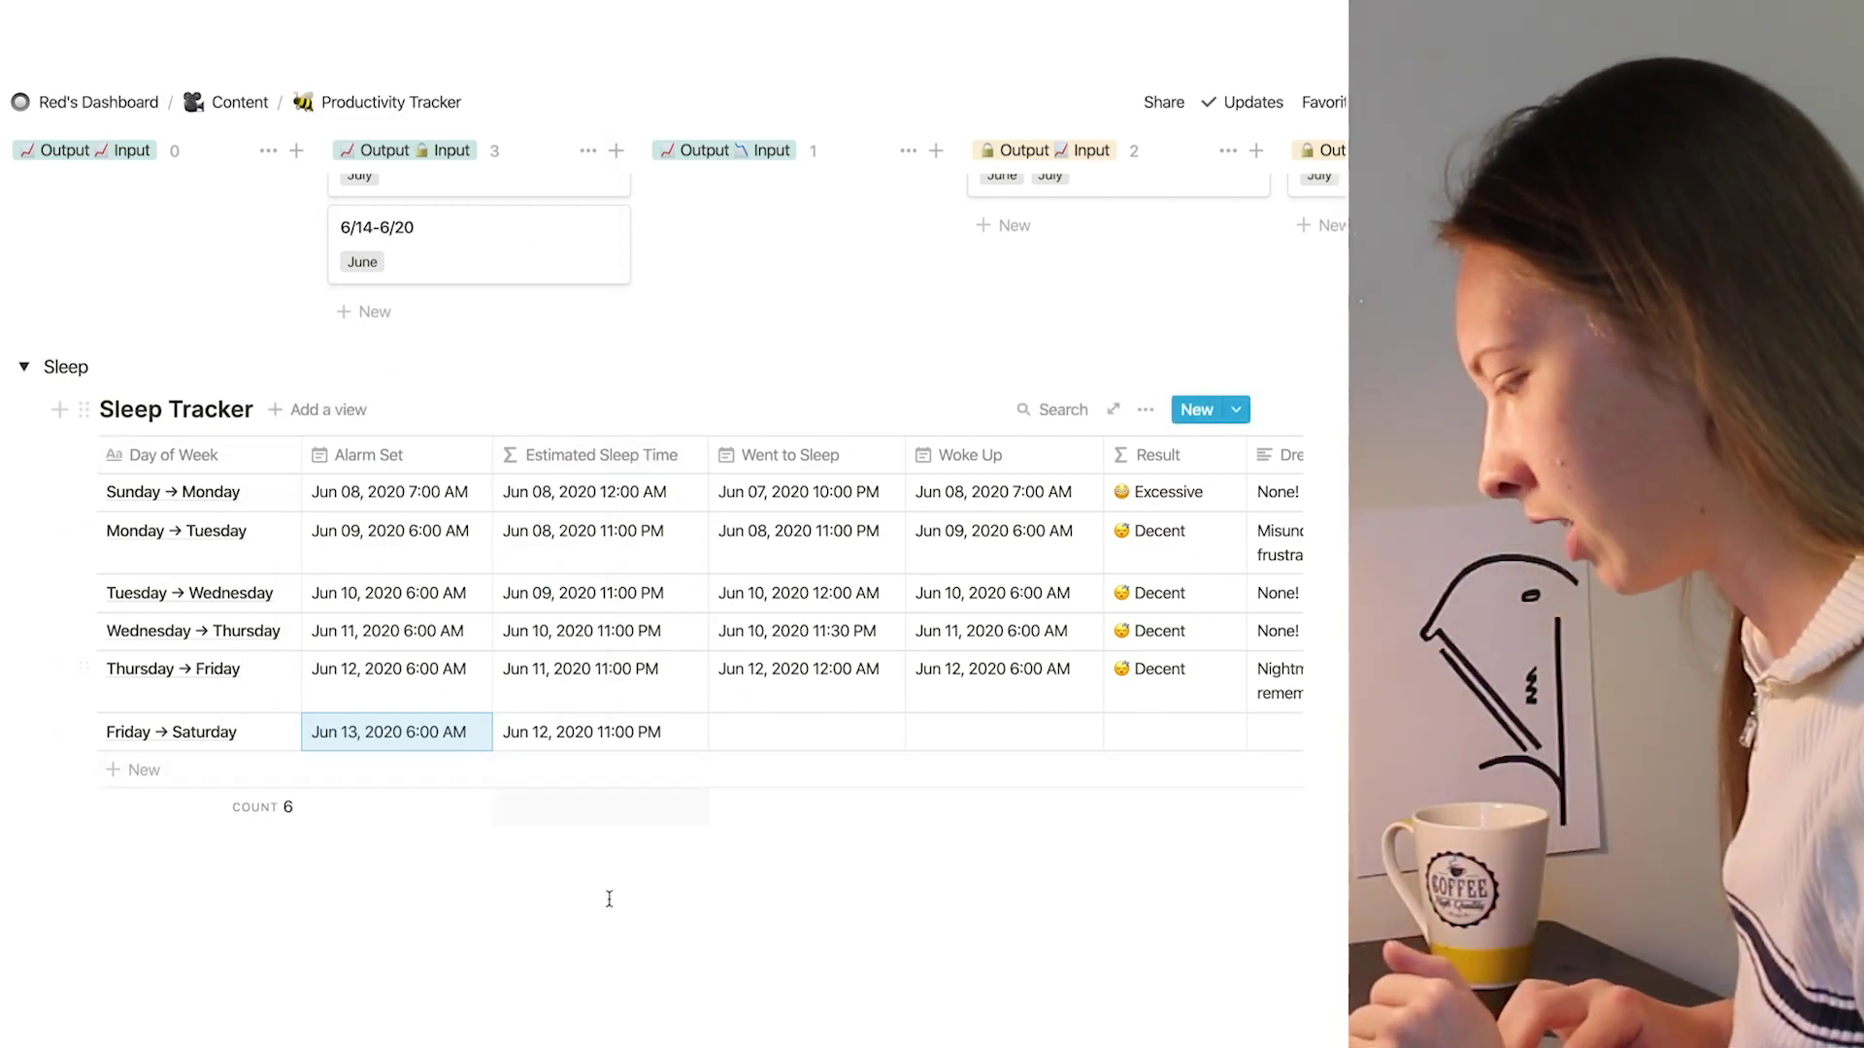
Step: Set Friday → Saturday's Went to Sleep time to Jun 12, 2020 10:00 PM
click(616, 930)
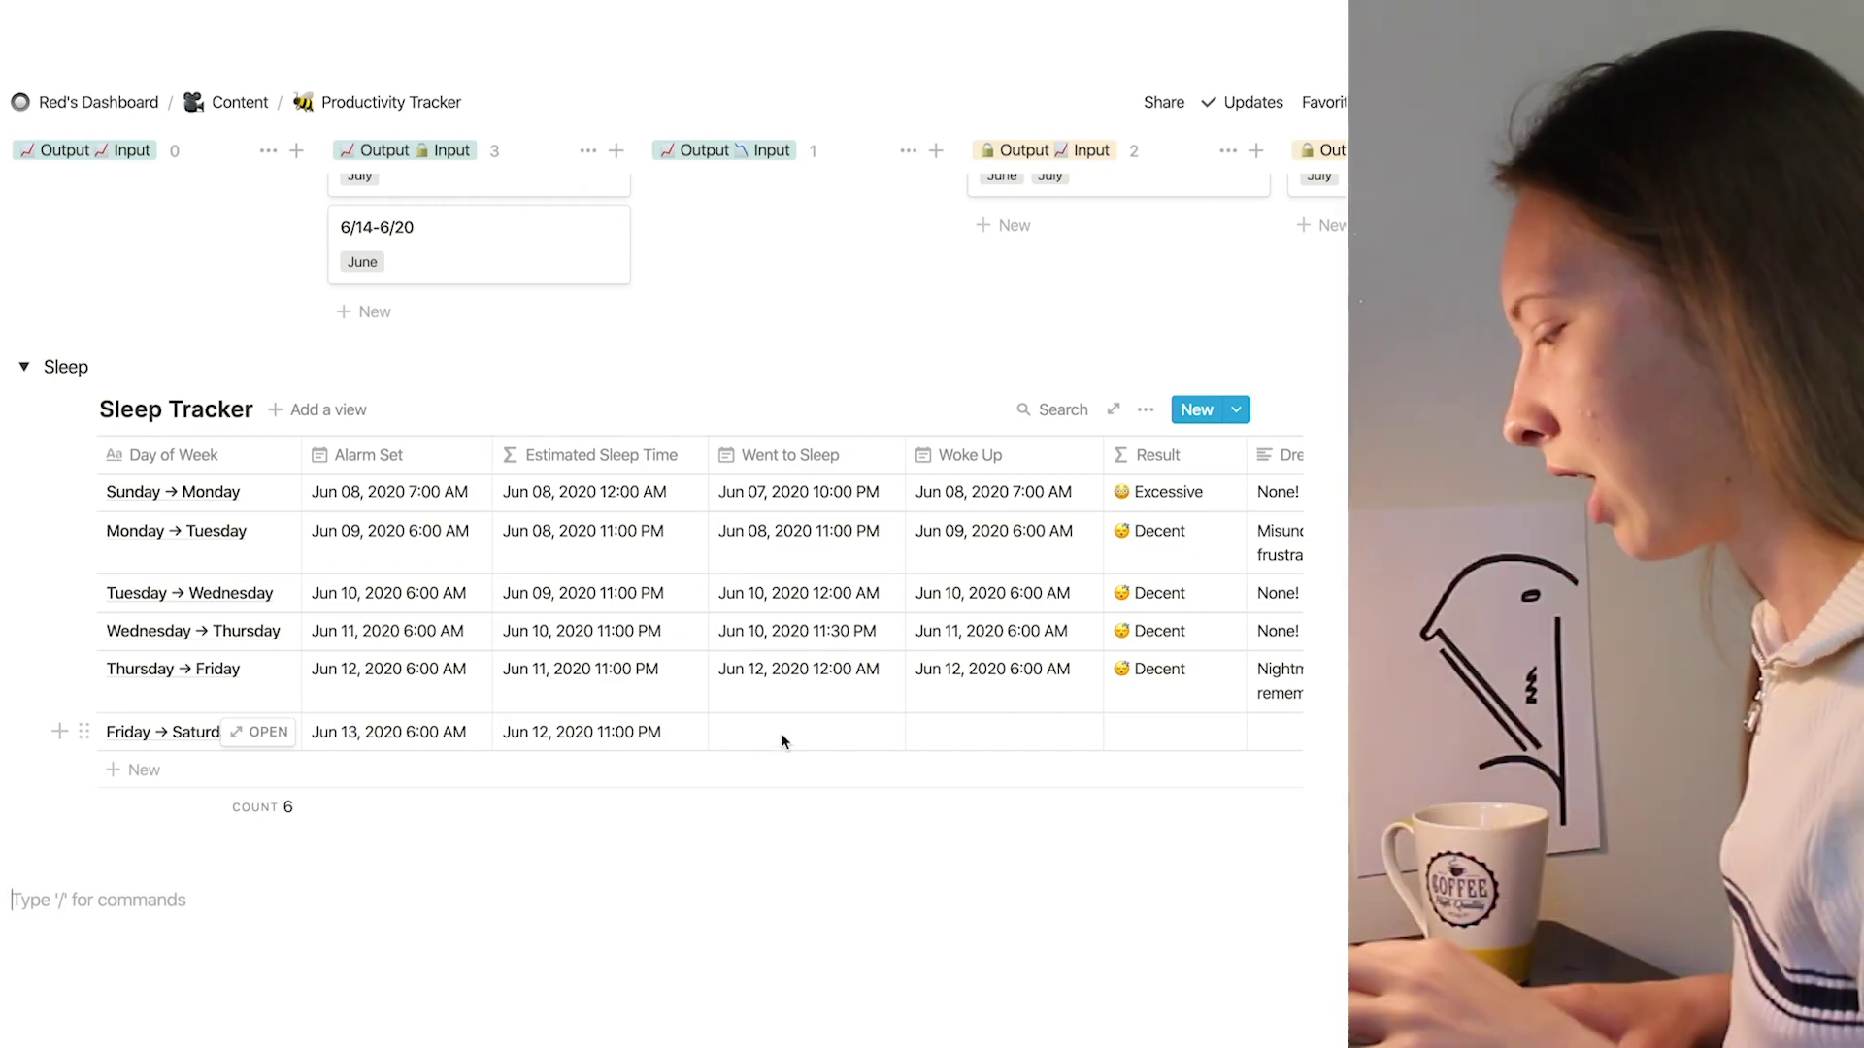
click(783, 742)
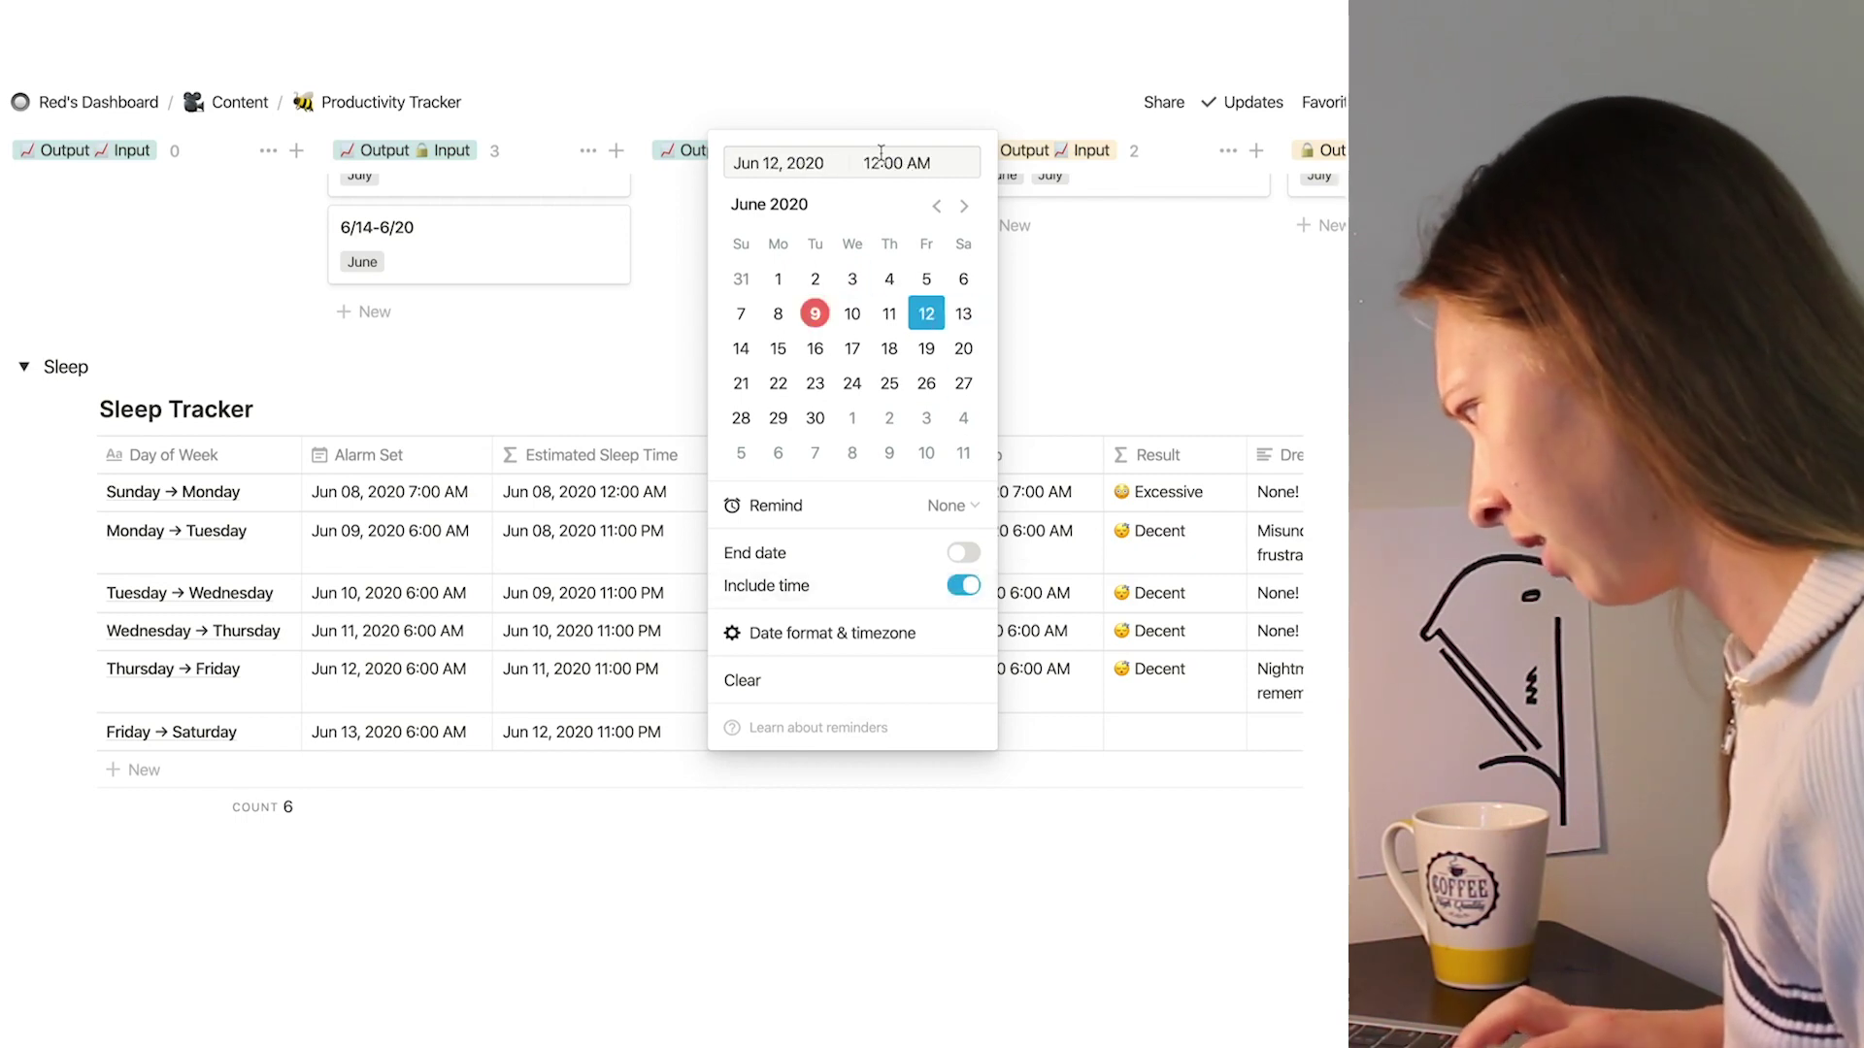
click(879, 162)
key(BackSpace)
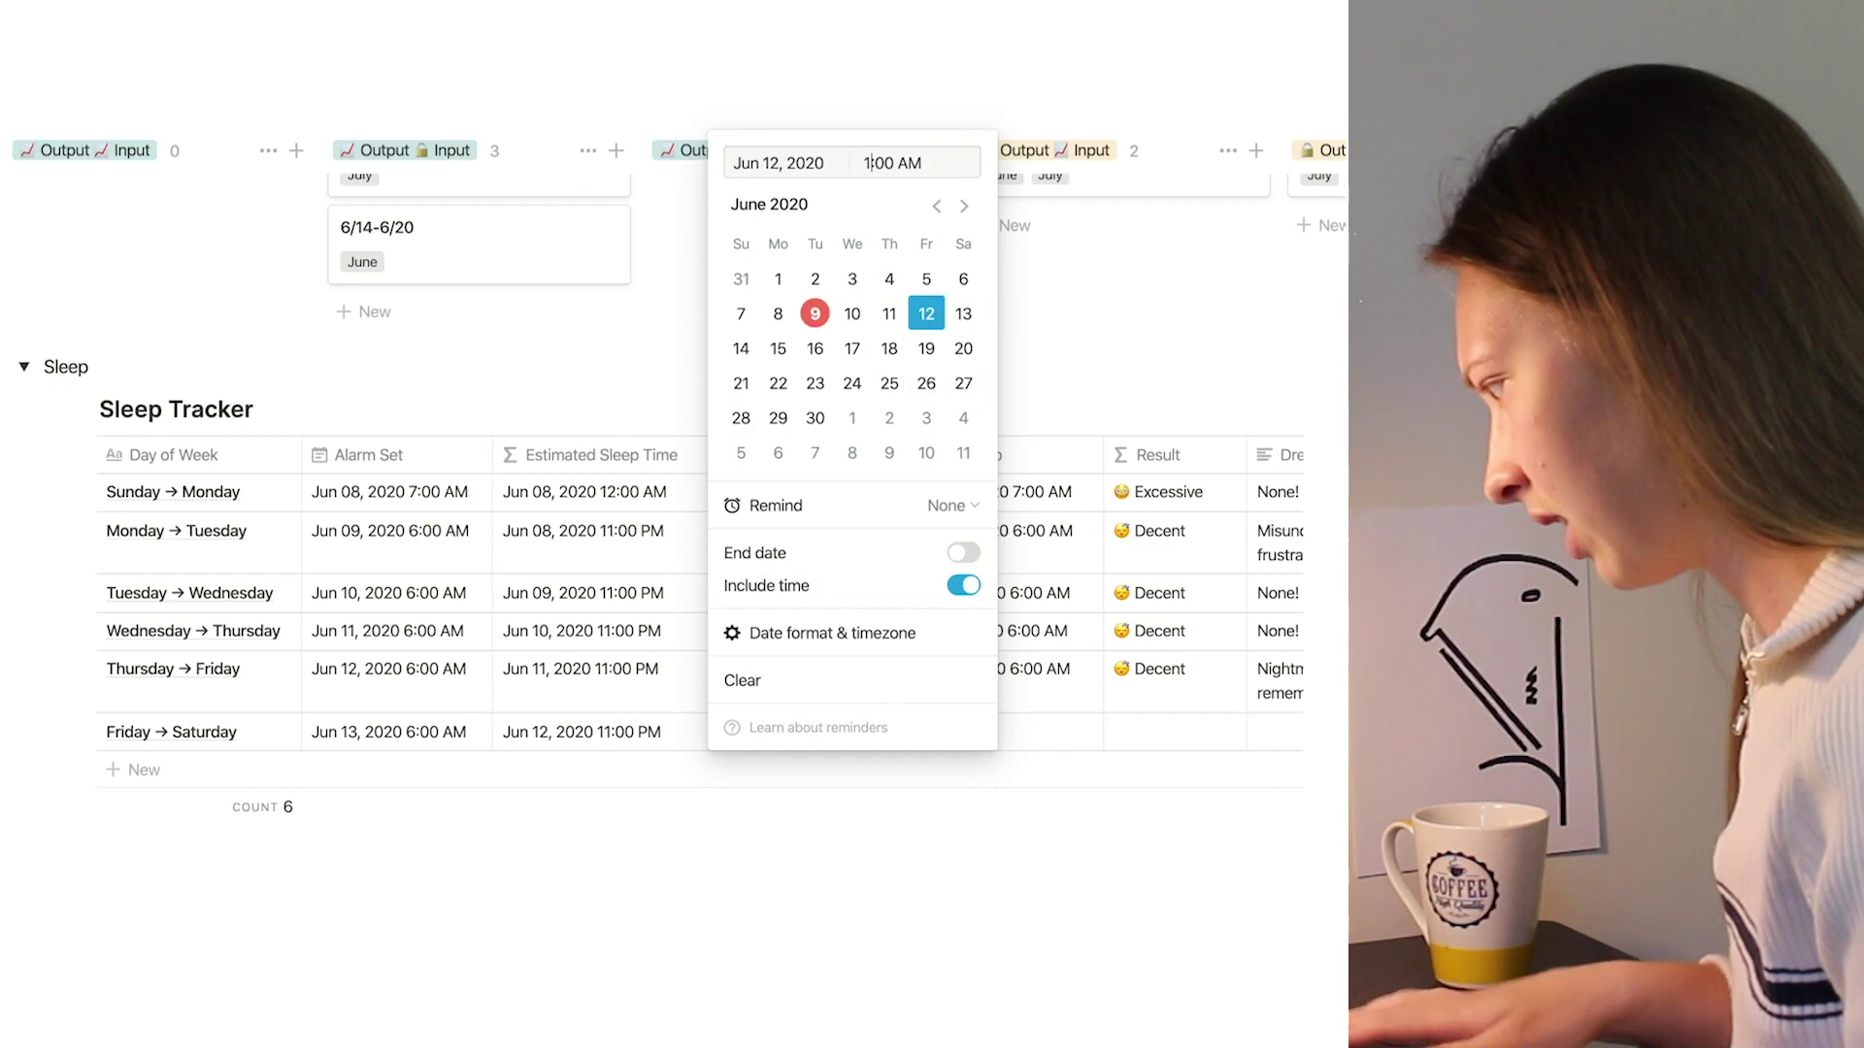
text(0)
key(BackSpace)
text(P)
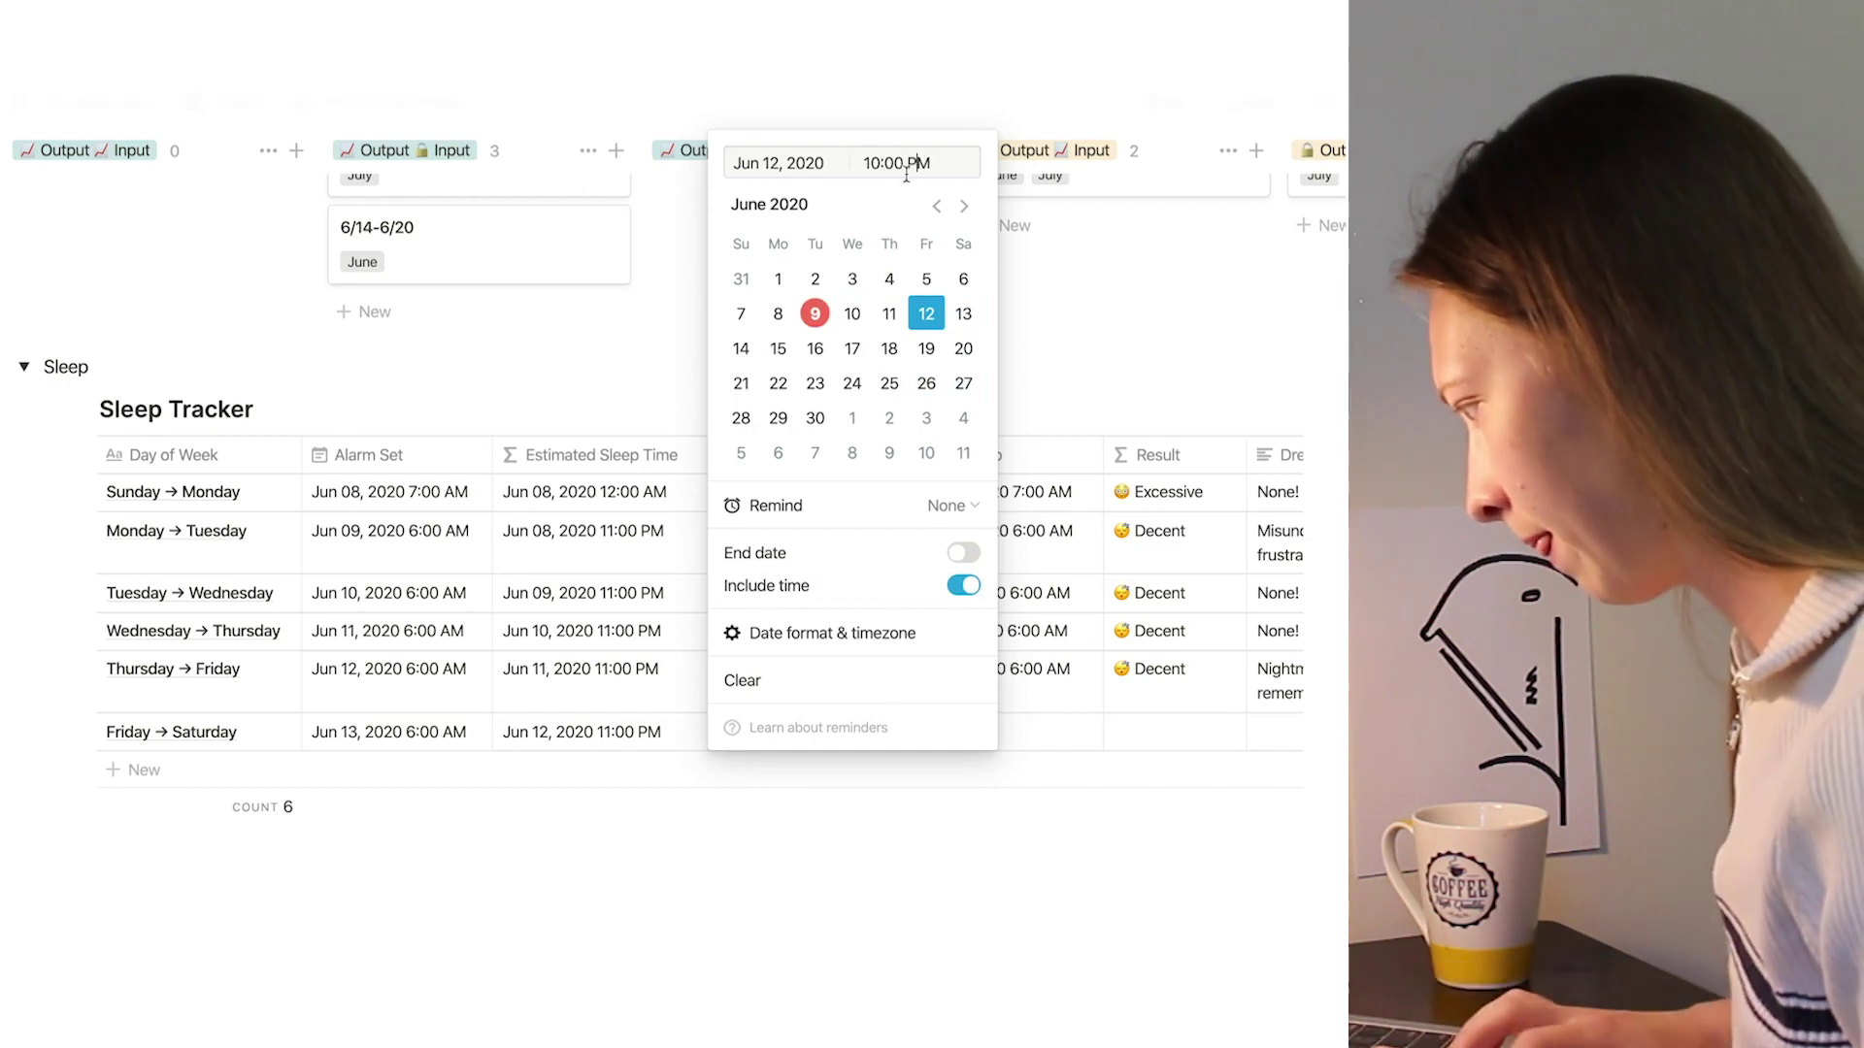
key(Return)
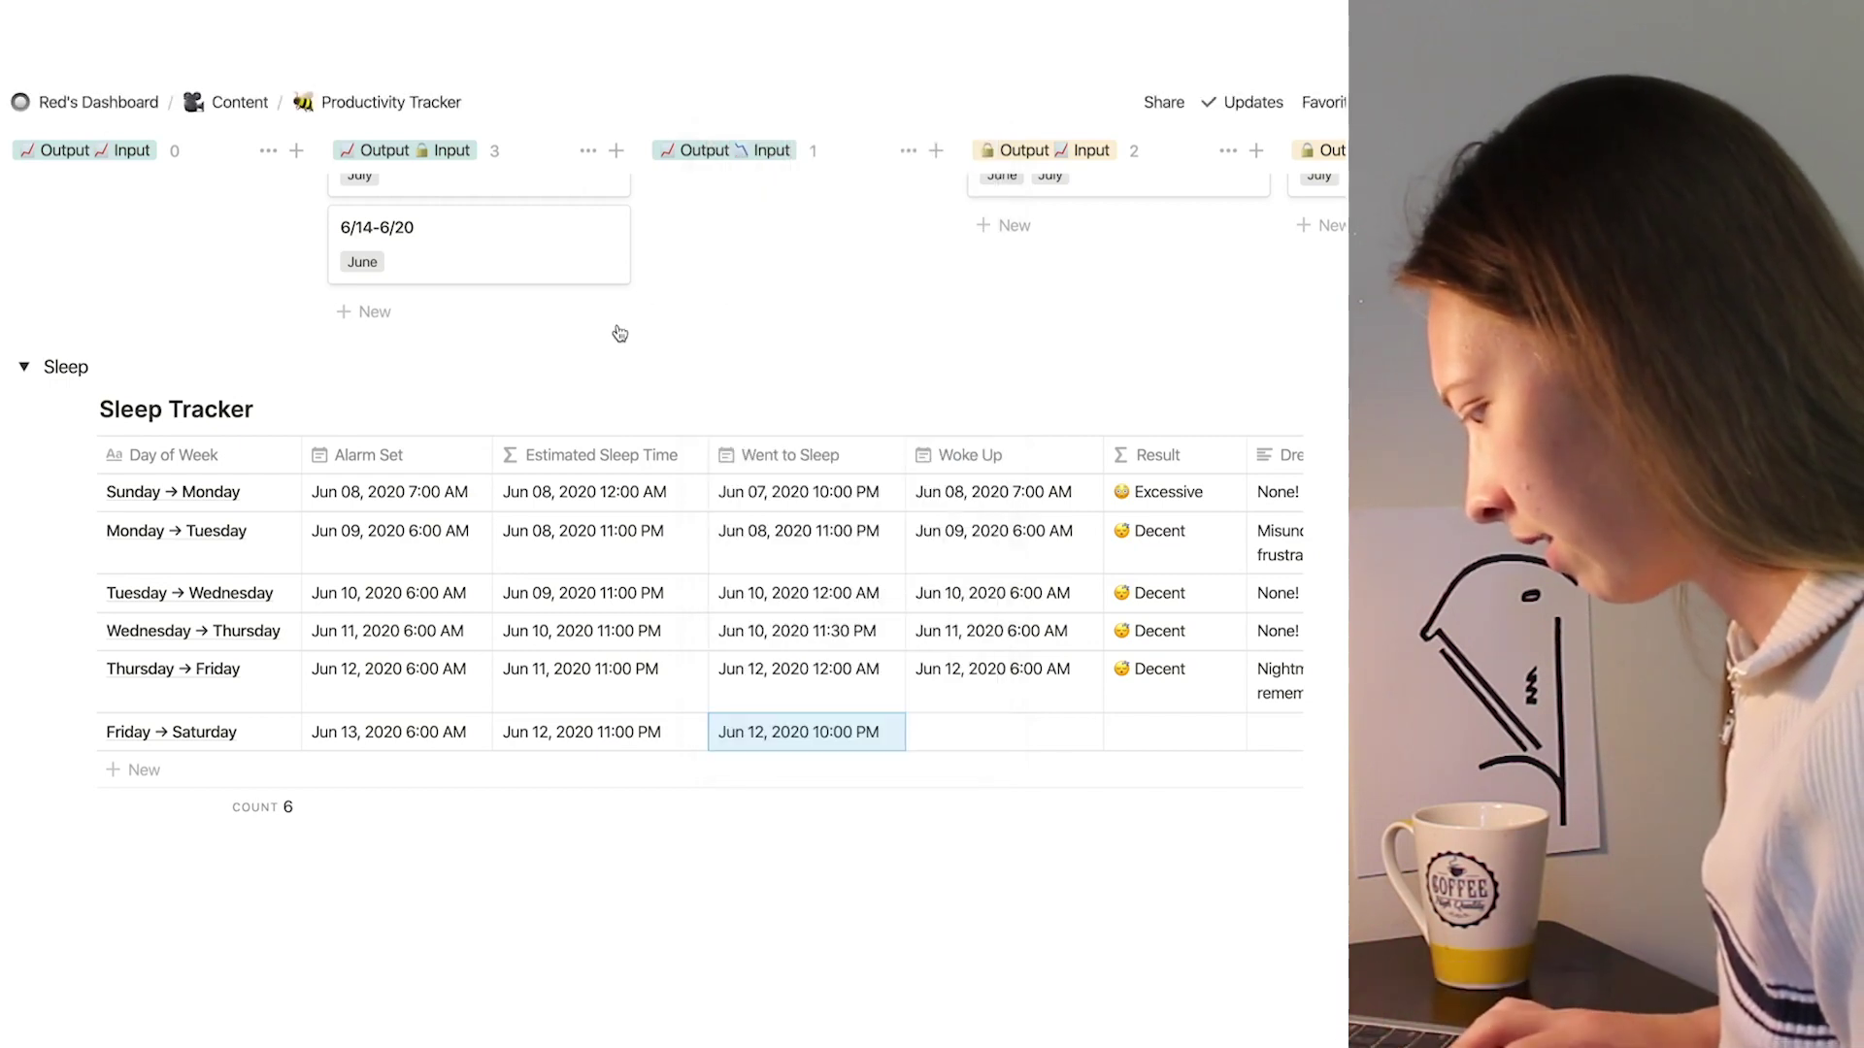
Step: Set Woke Up to Jun 13, 2020 7:00 AM, giving a Result of Excessive
click(1005, 734)
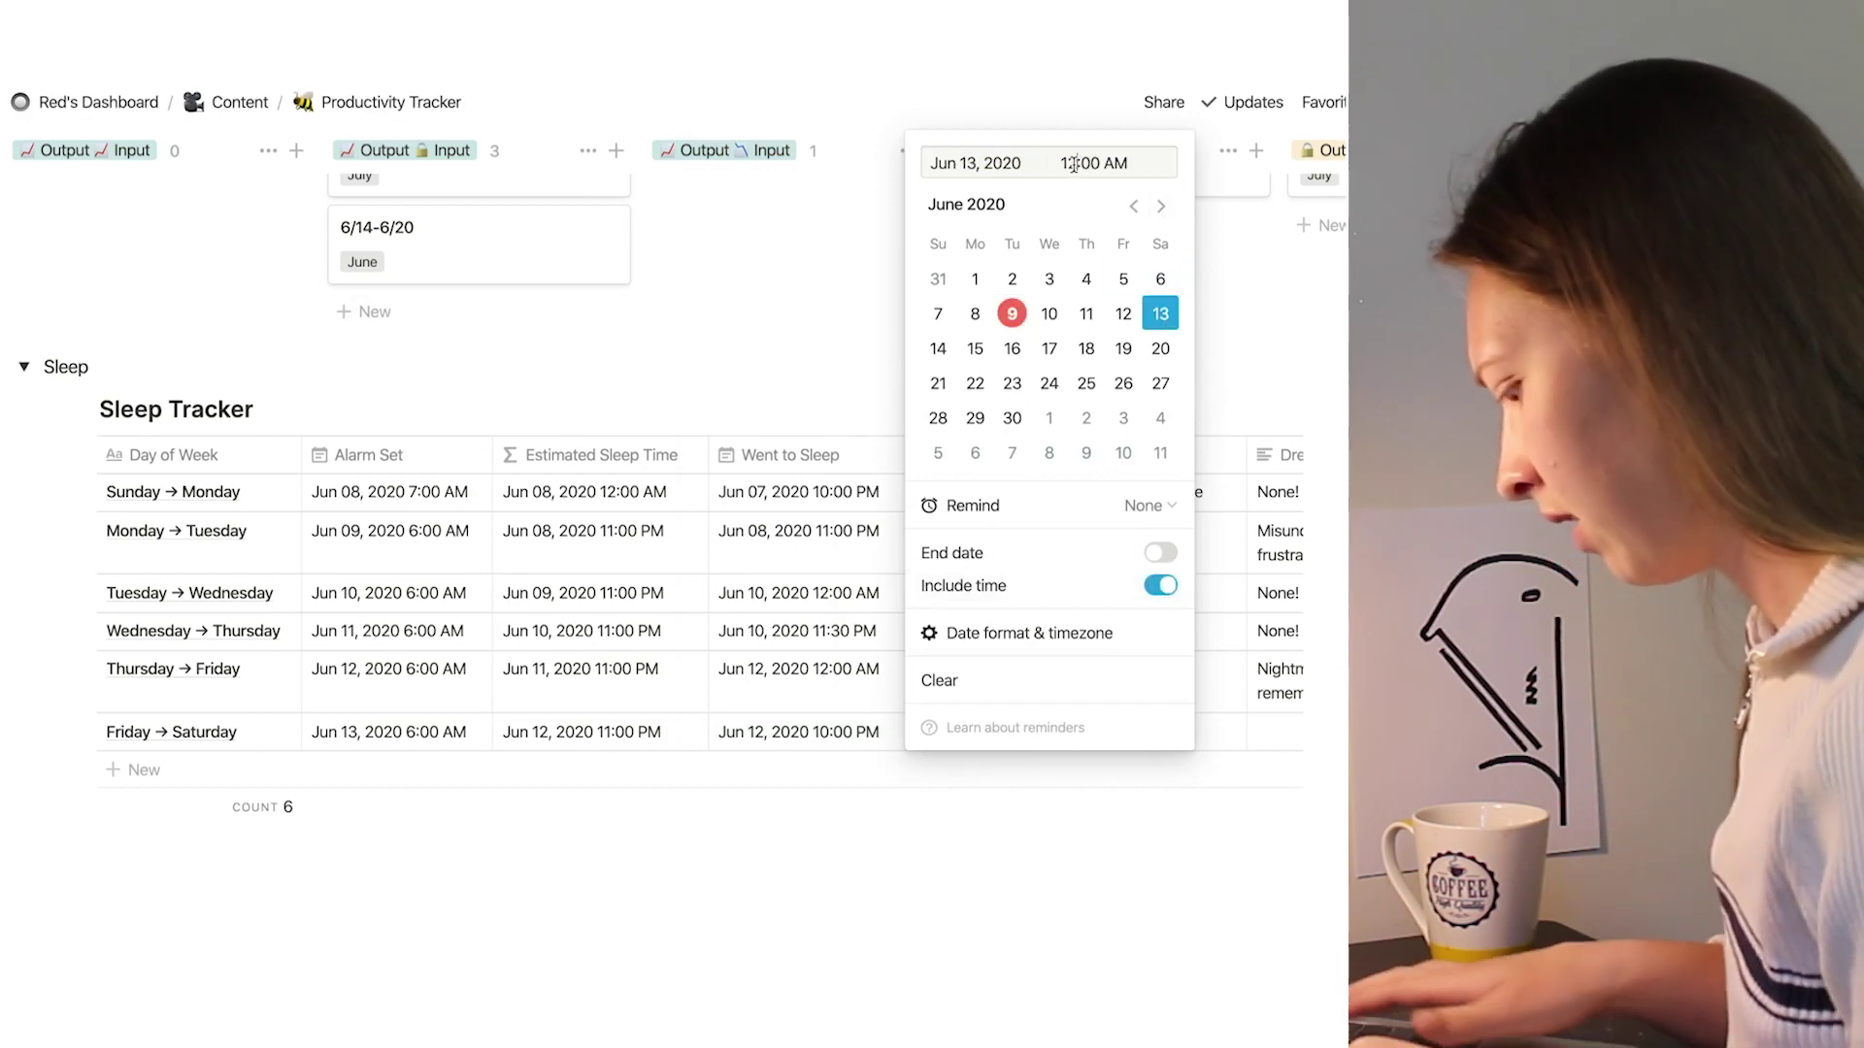
double_click(1074, 163)
key(BackSpace)
text(7)
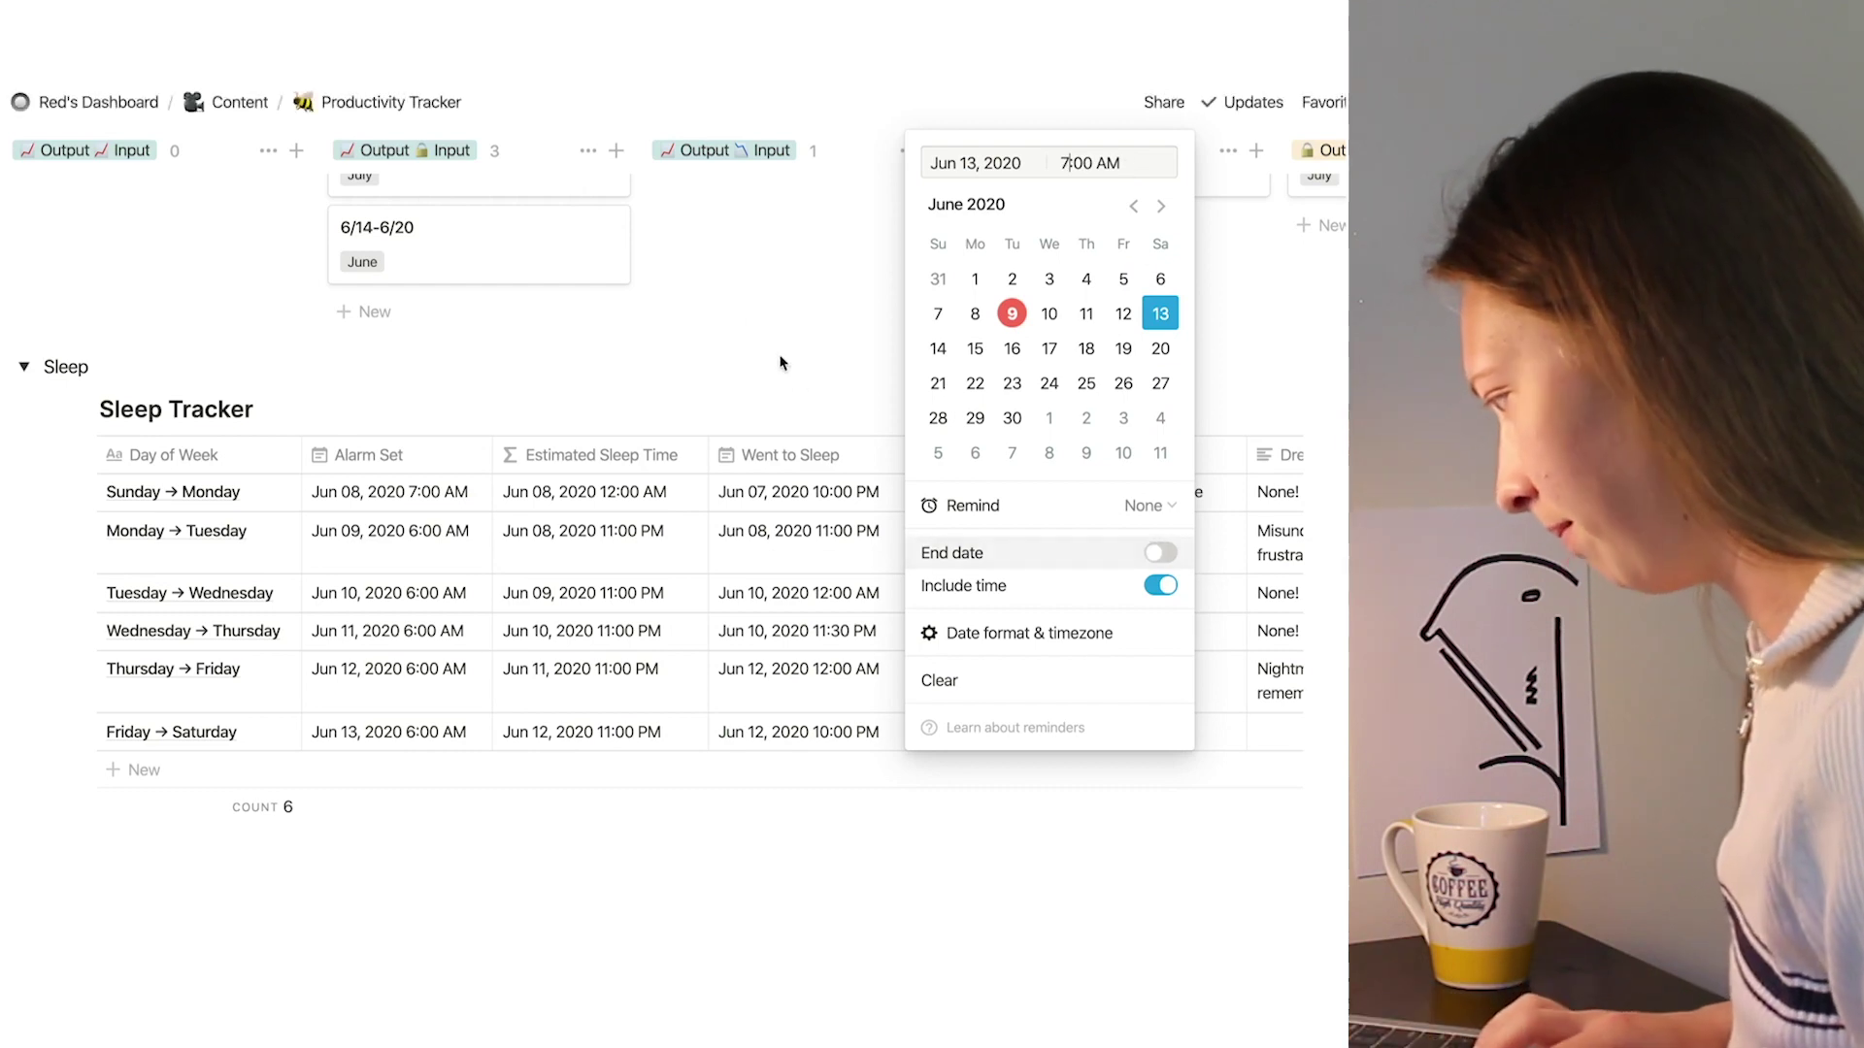
click(749, 316)
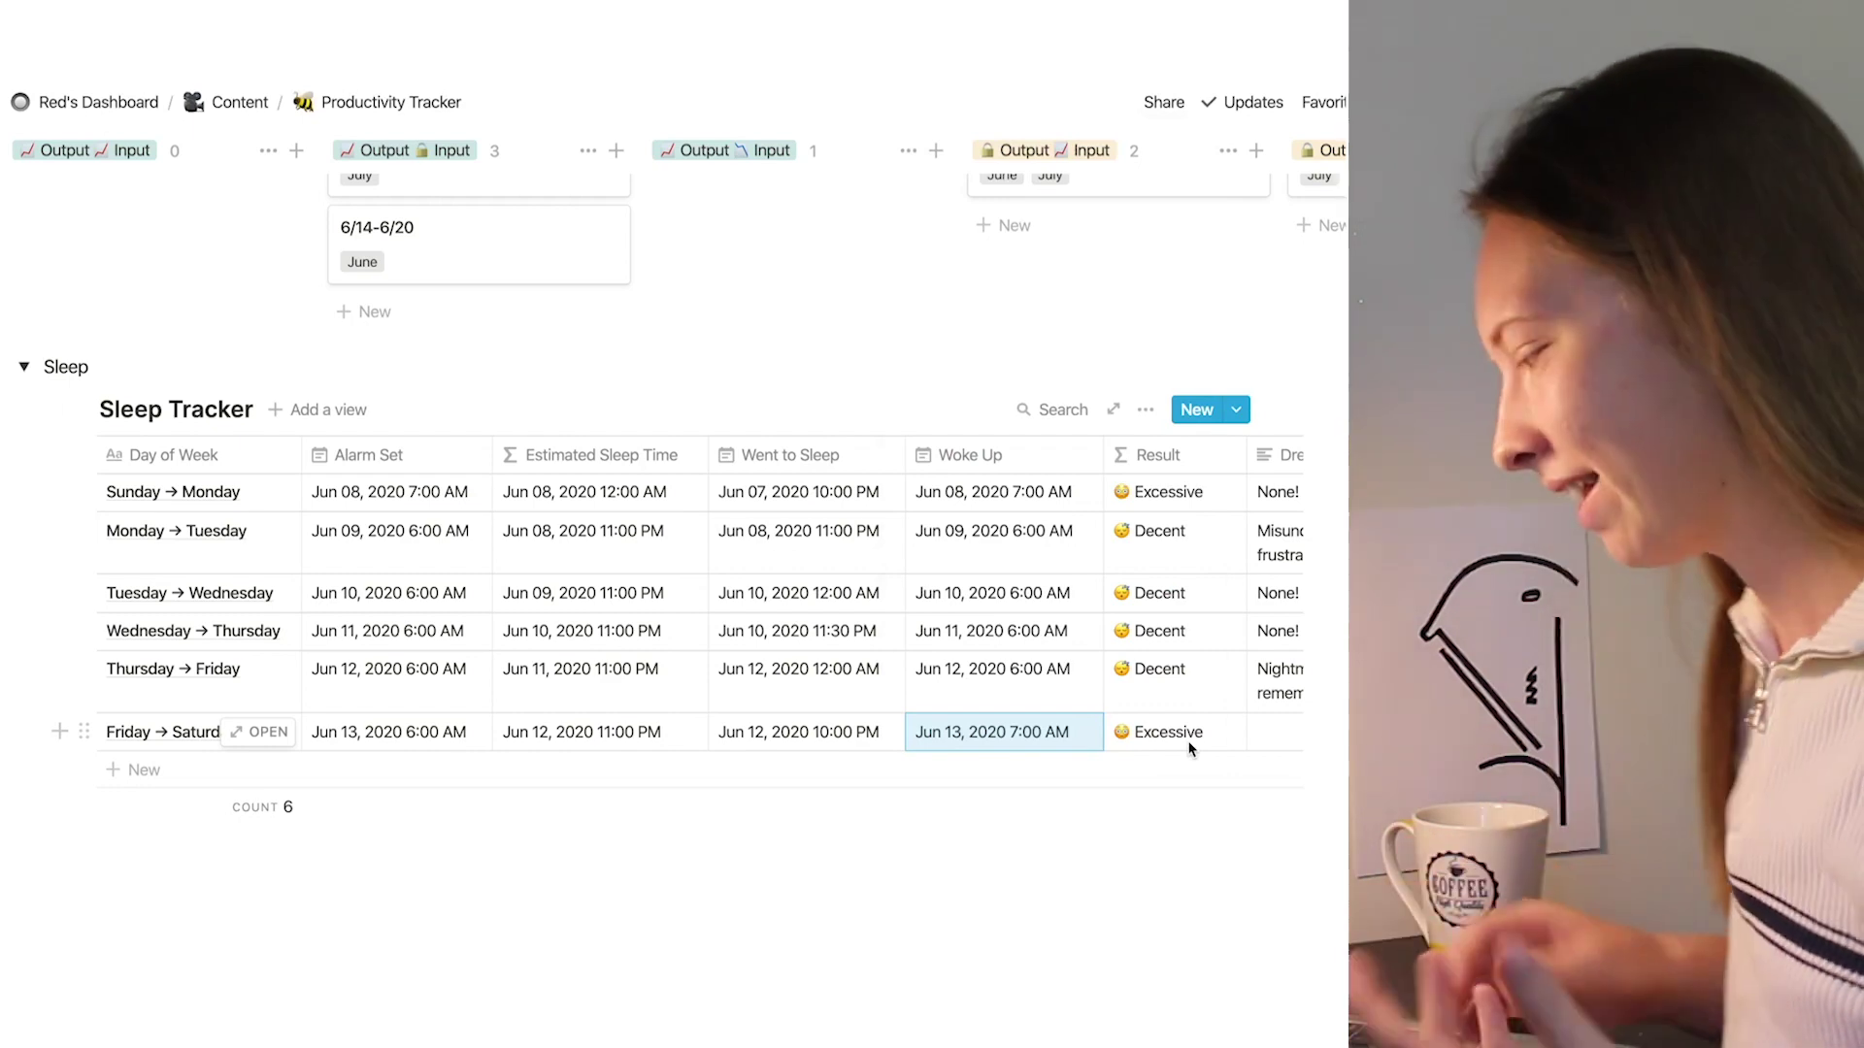
scroll(1193, 747, right, 1)
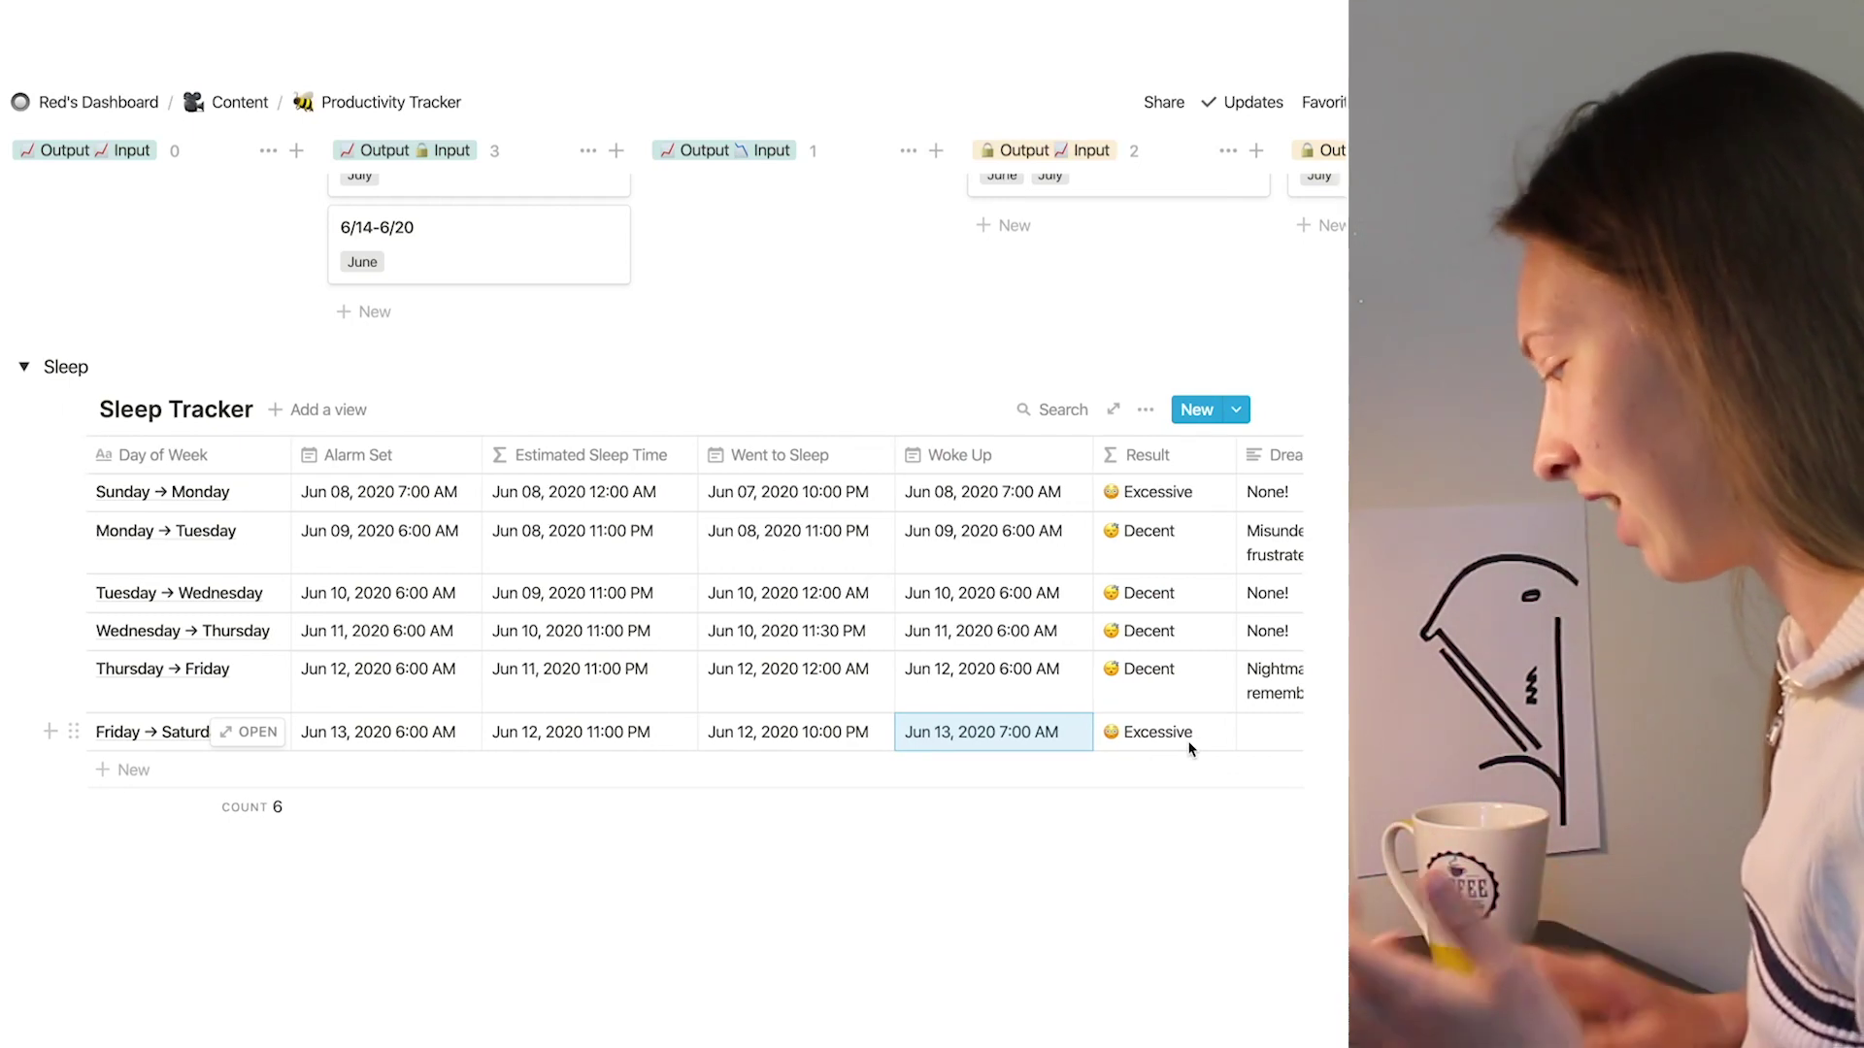
Step: Confirm the Friday → Saturday entry's Dreams cell is empty, then return to the main Productivity Tracker table
scroll(1192, 747, right, 5)
scroll(1192, 749, right, 5)
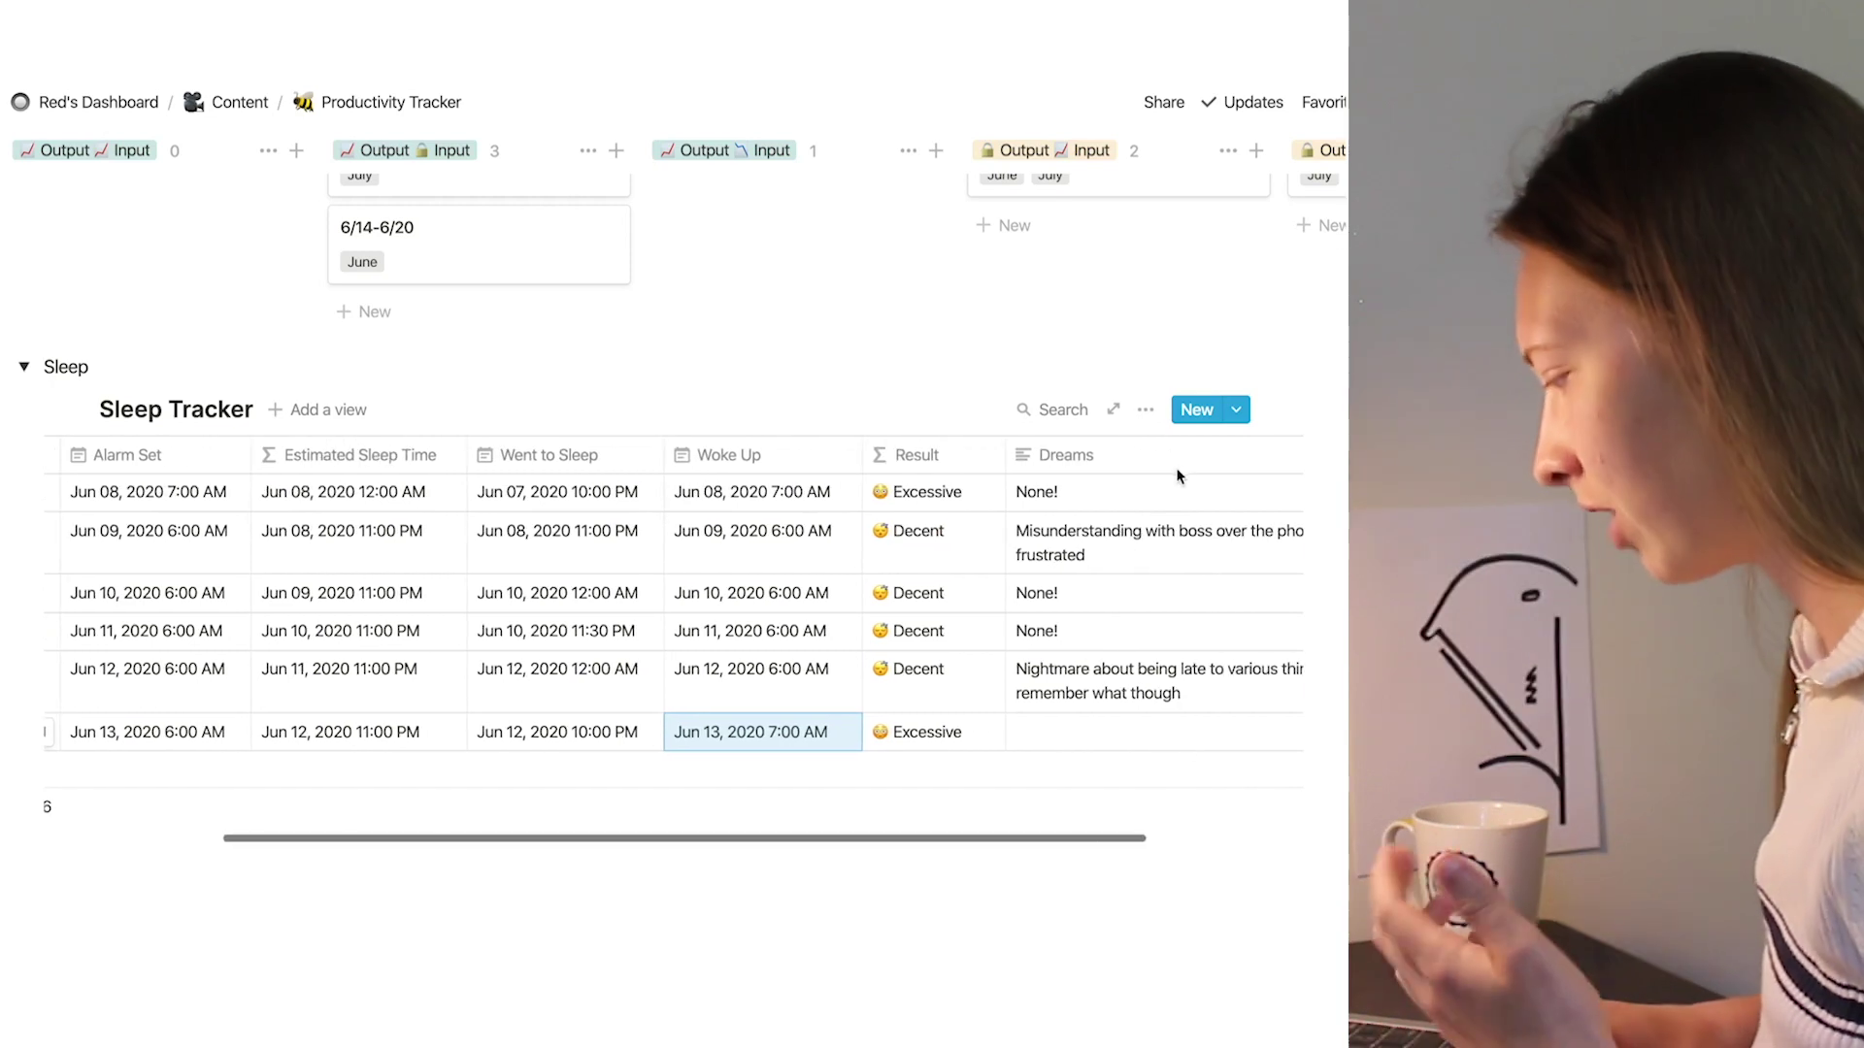
scroll(1036, 600, left, 8)
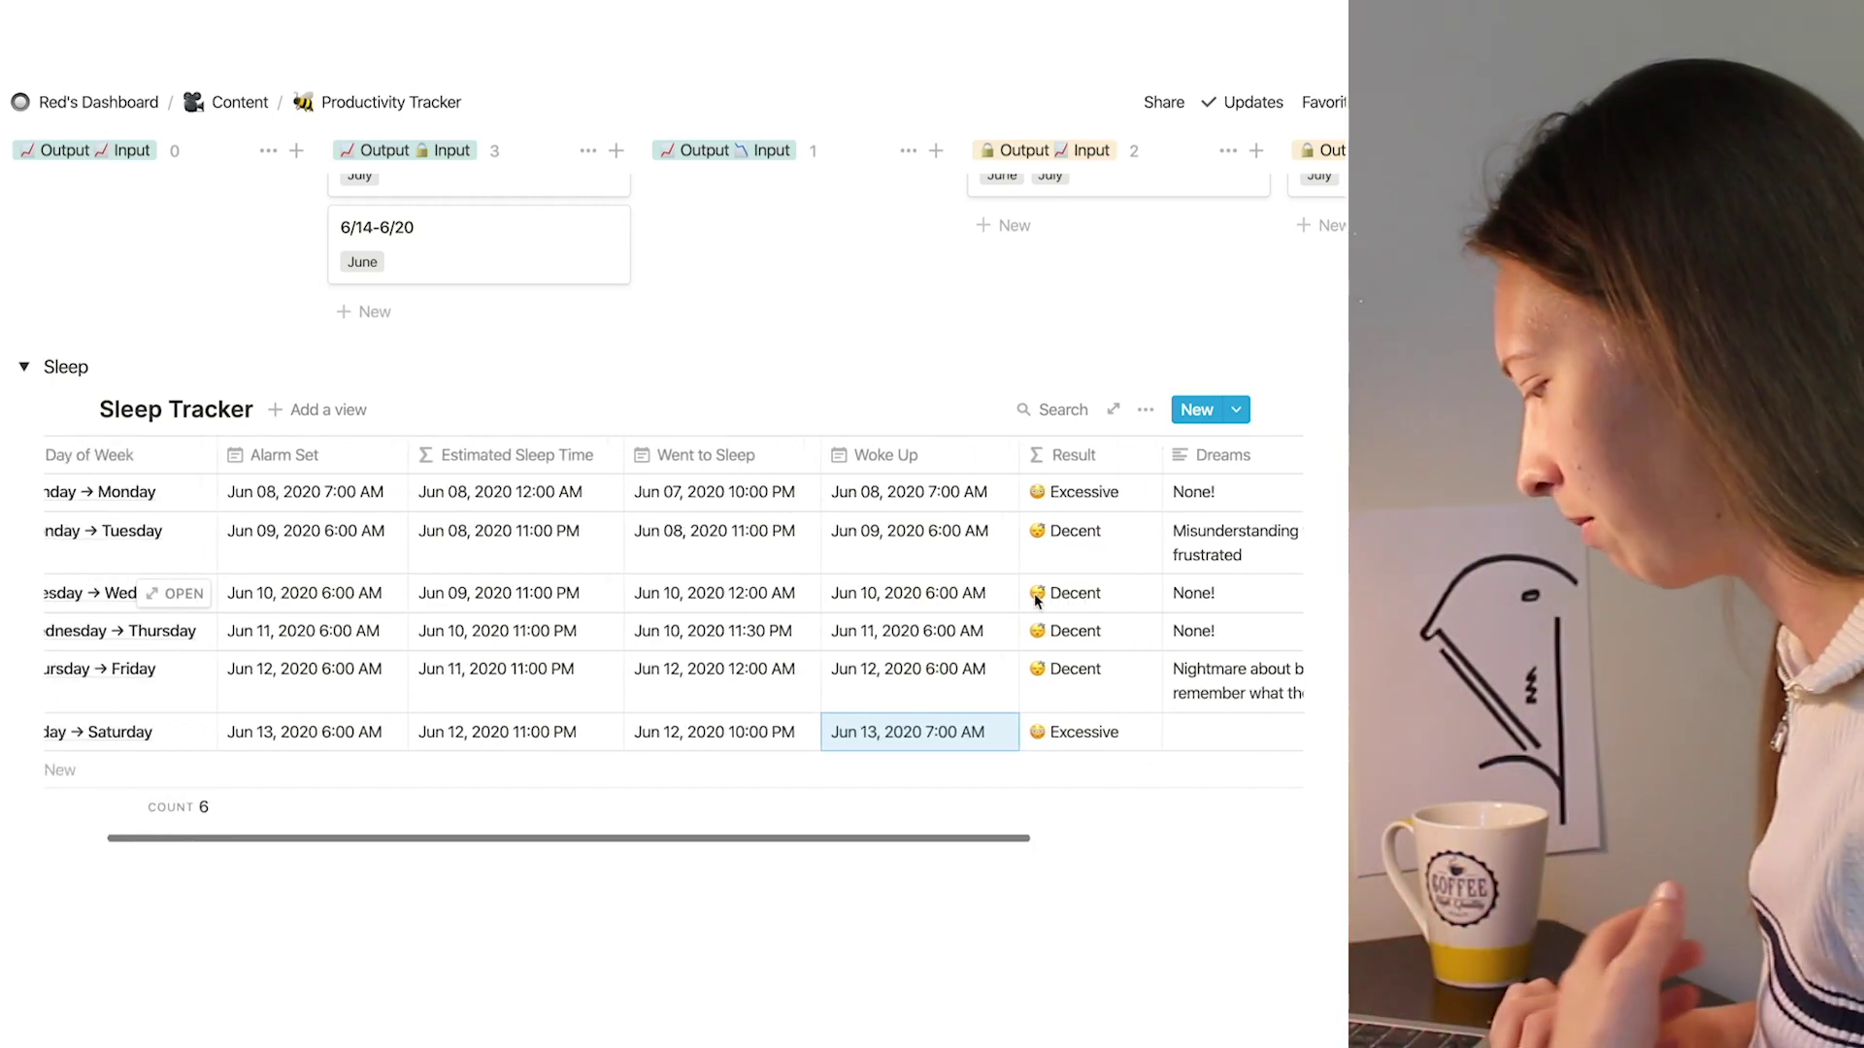
click(251, 913)
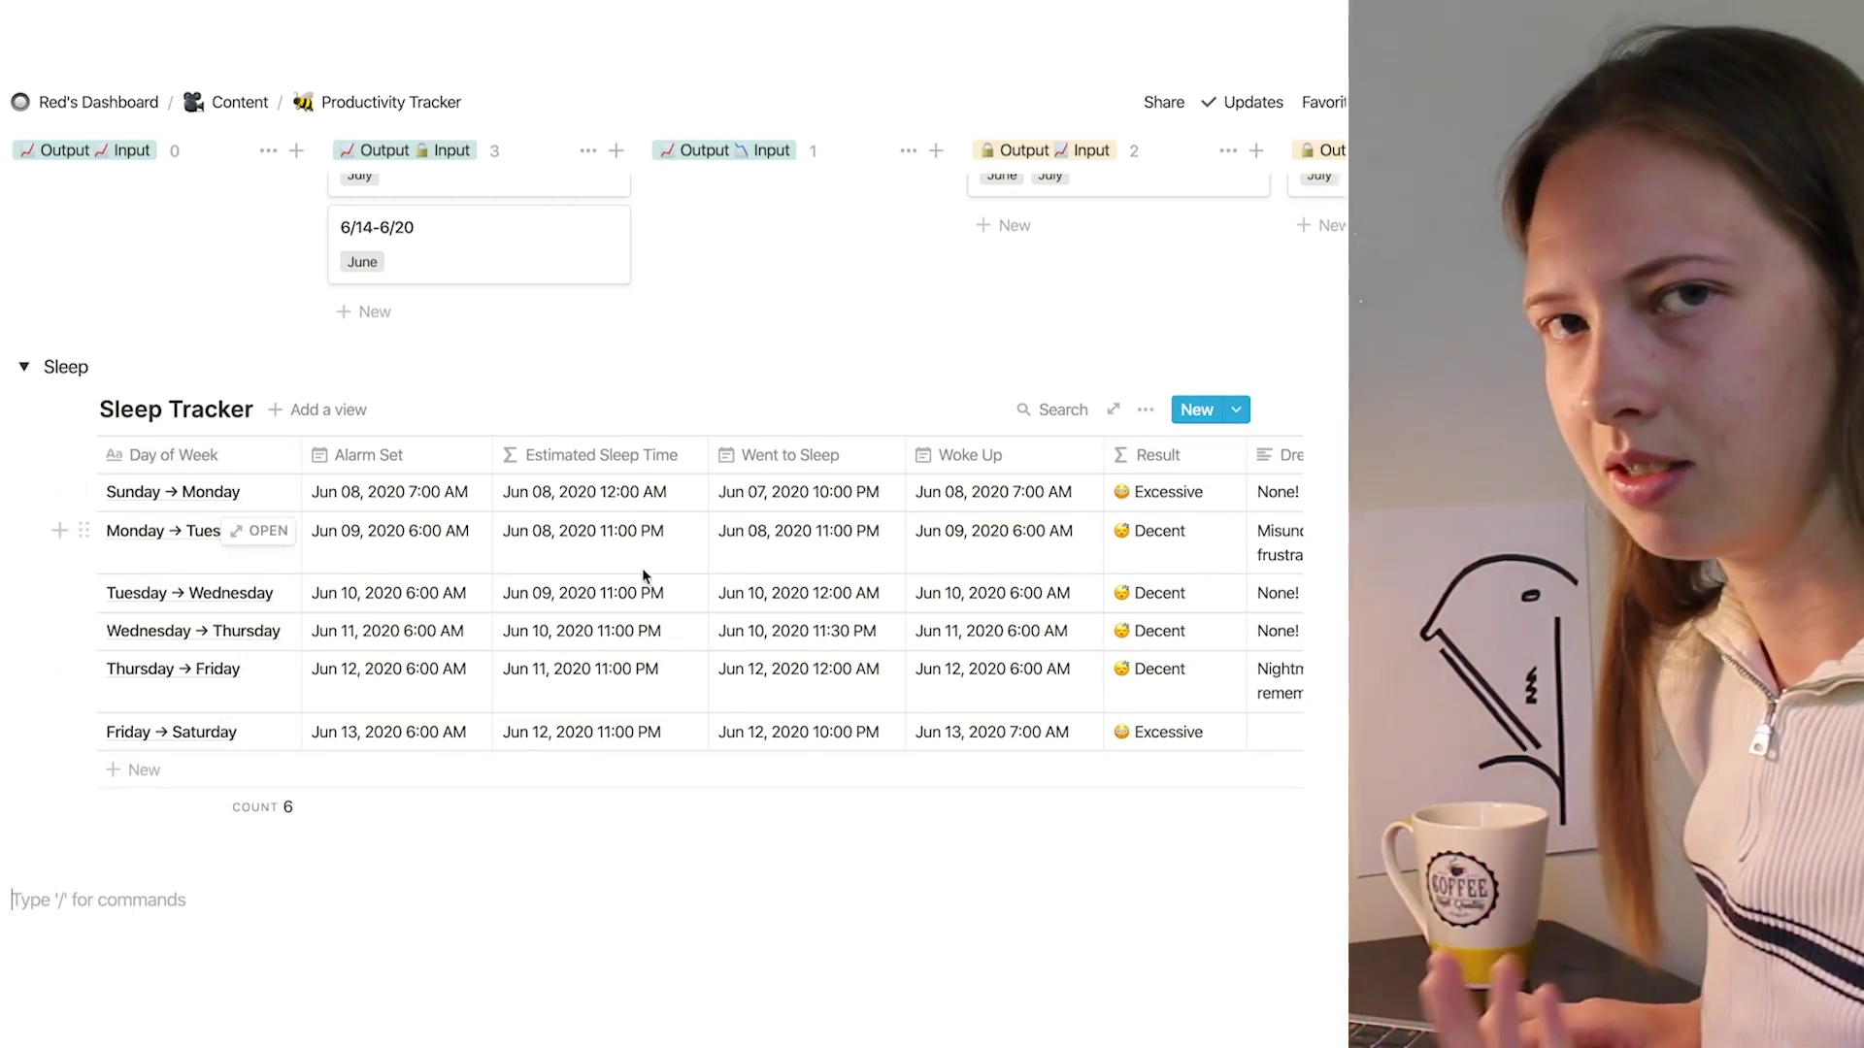
scroll(642, 575, up, 10)
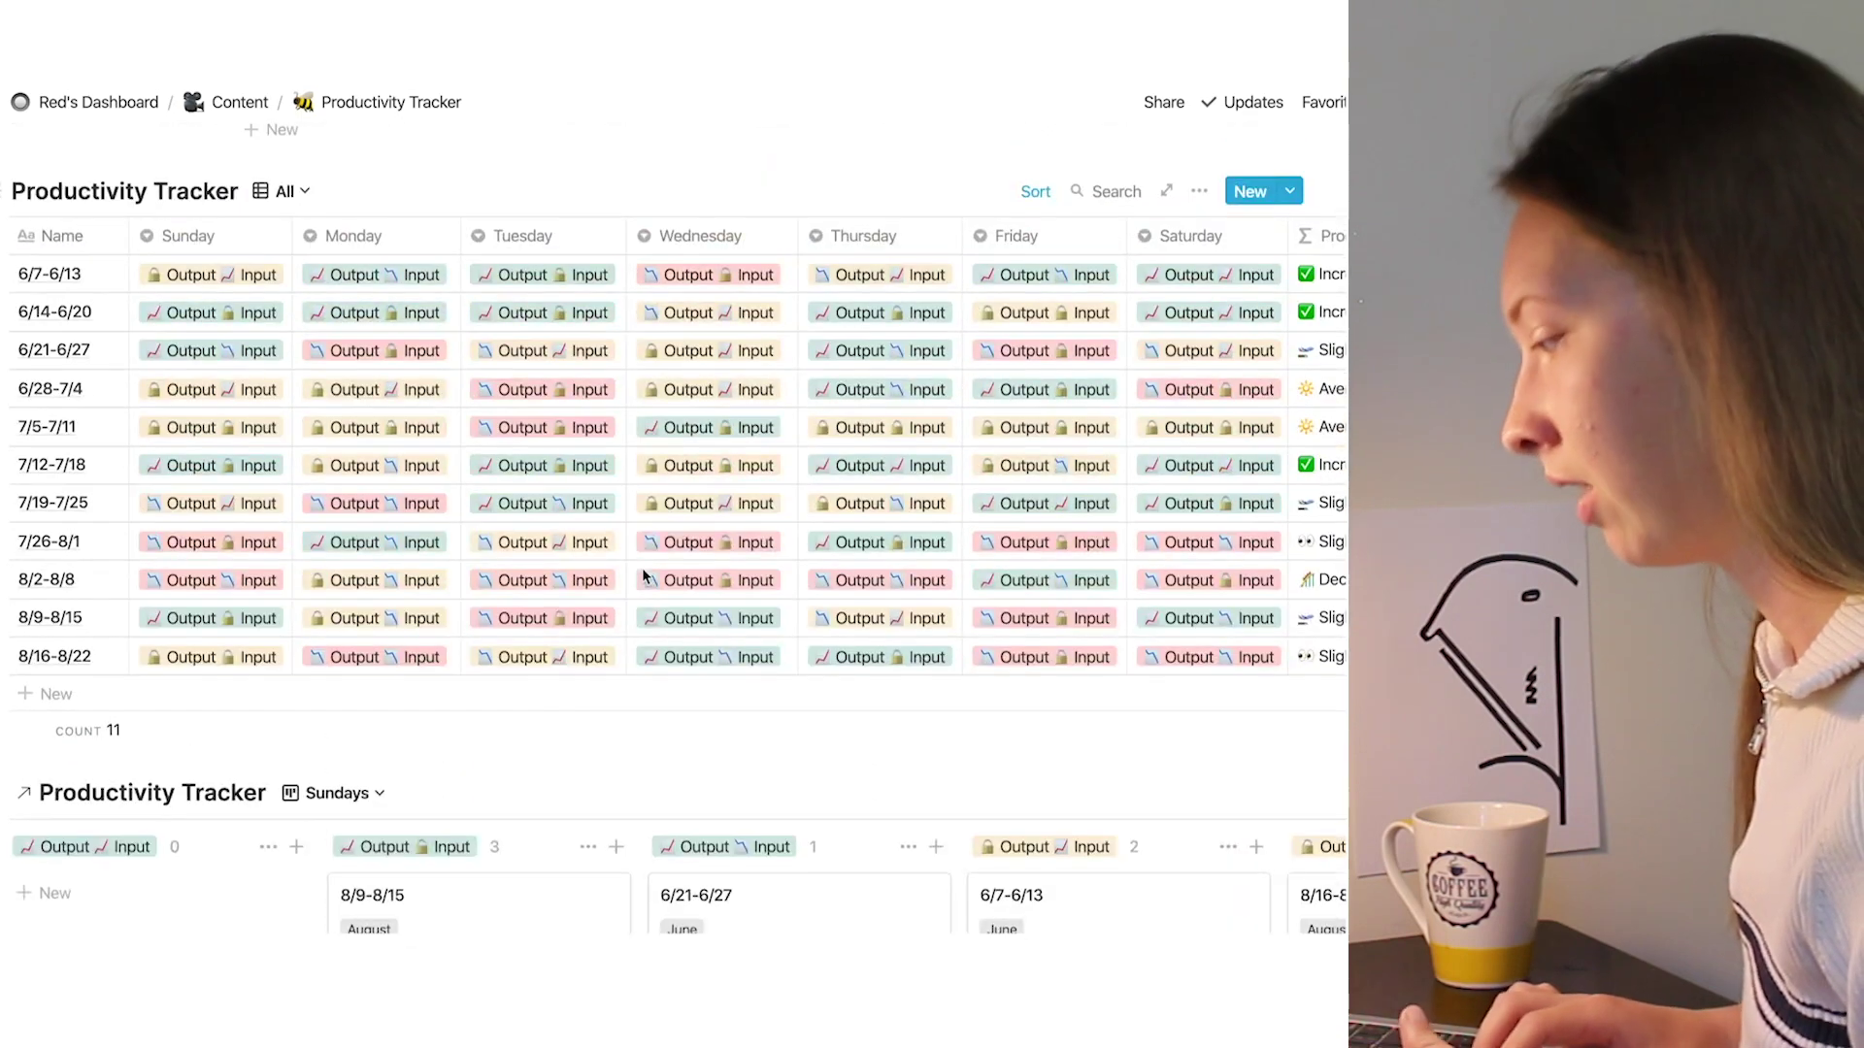
scroll(643, 574, down, 10)
scroll(643, 569, up, 3)
scroll(642, 568, down, 5)
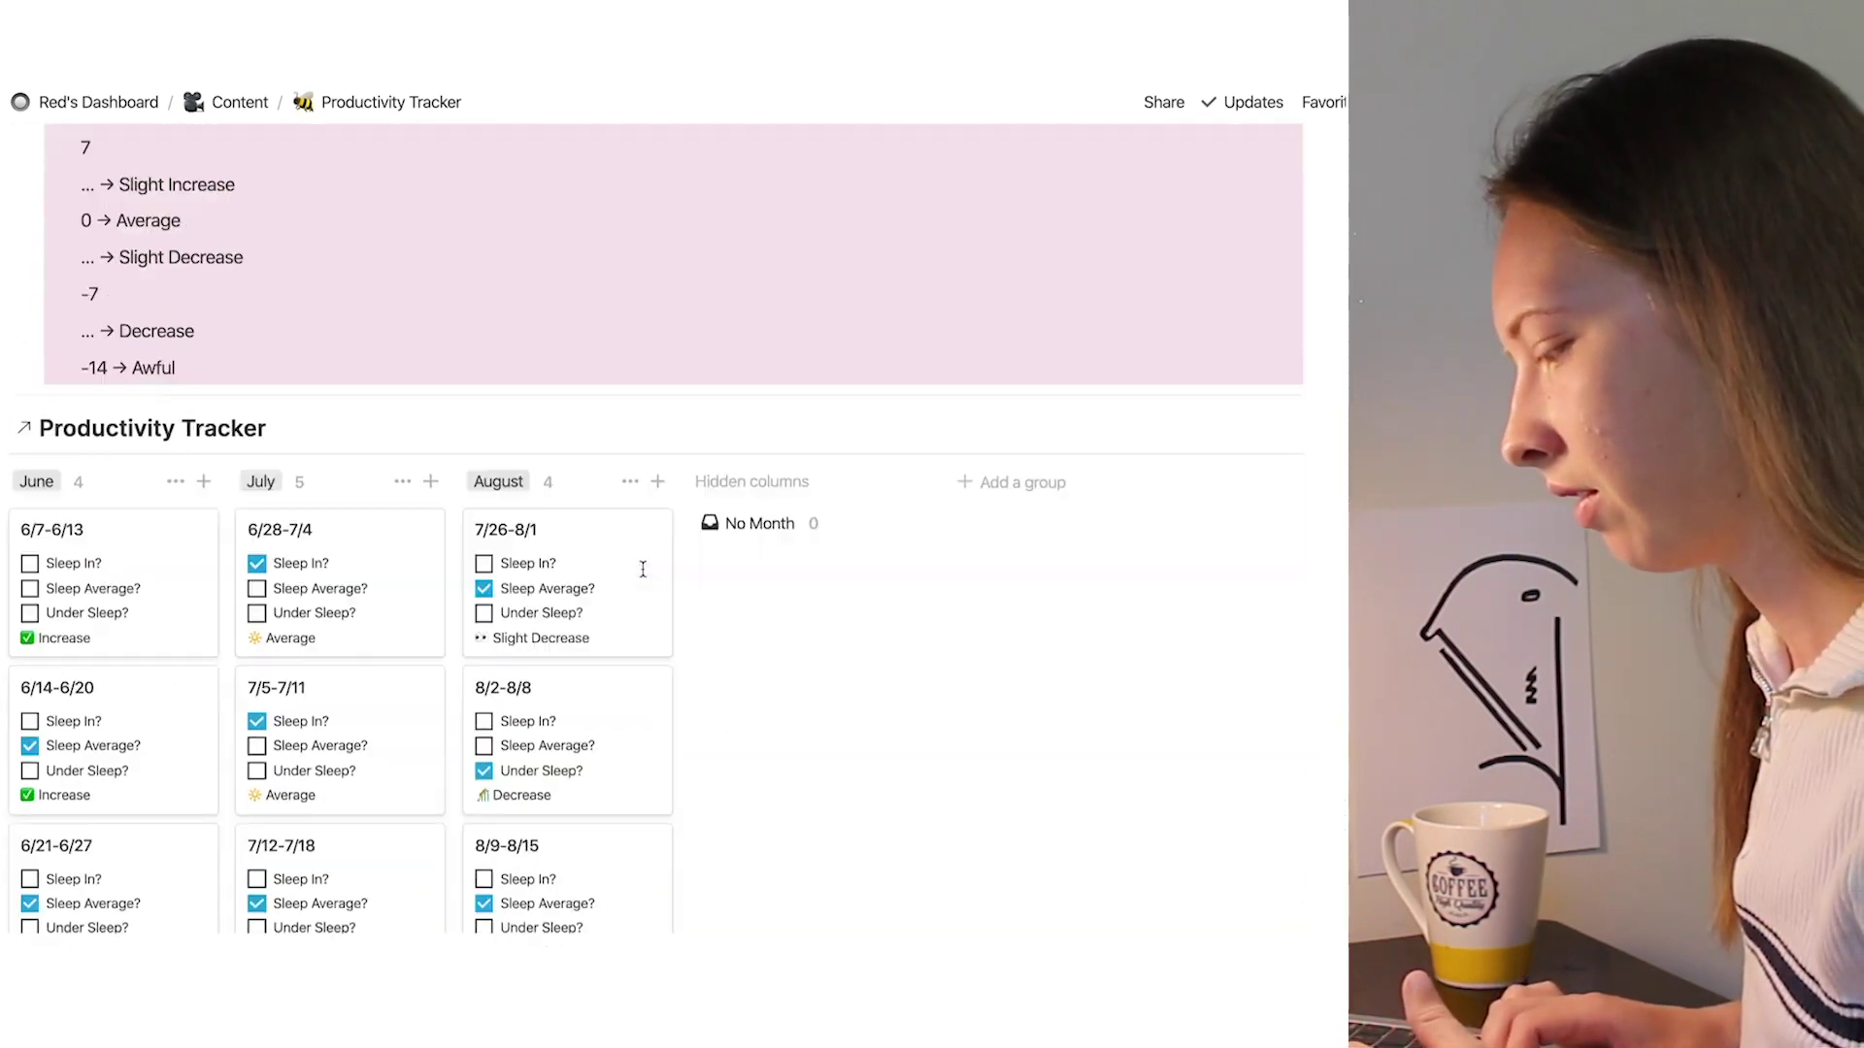
scroll(642, 569, down, 3)
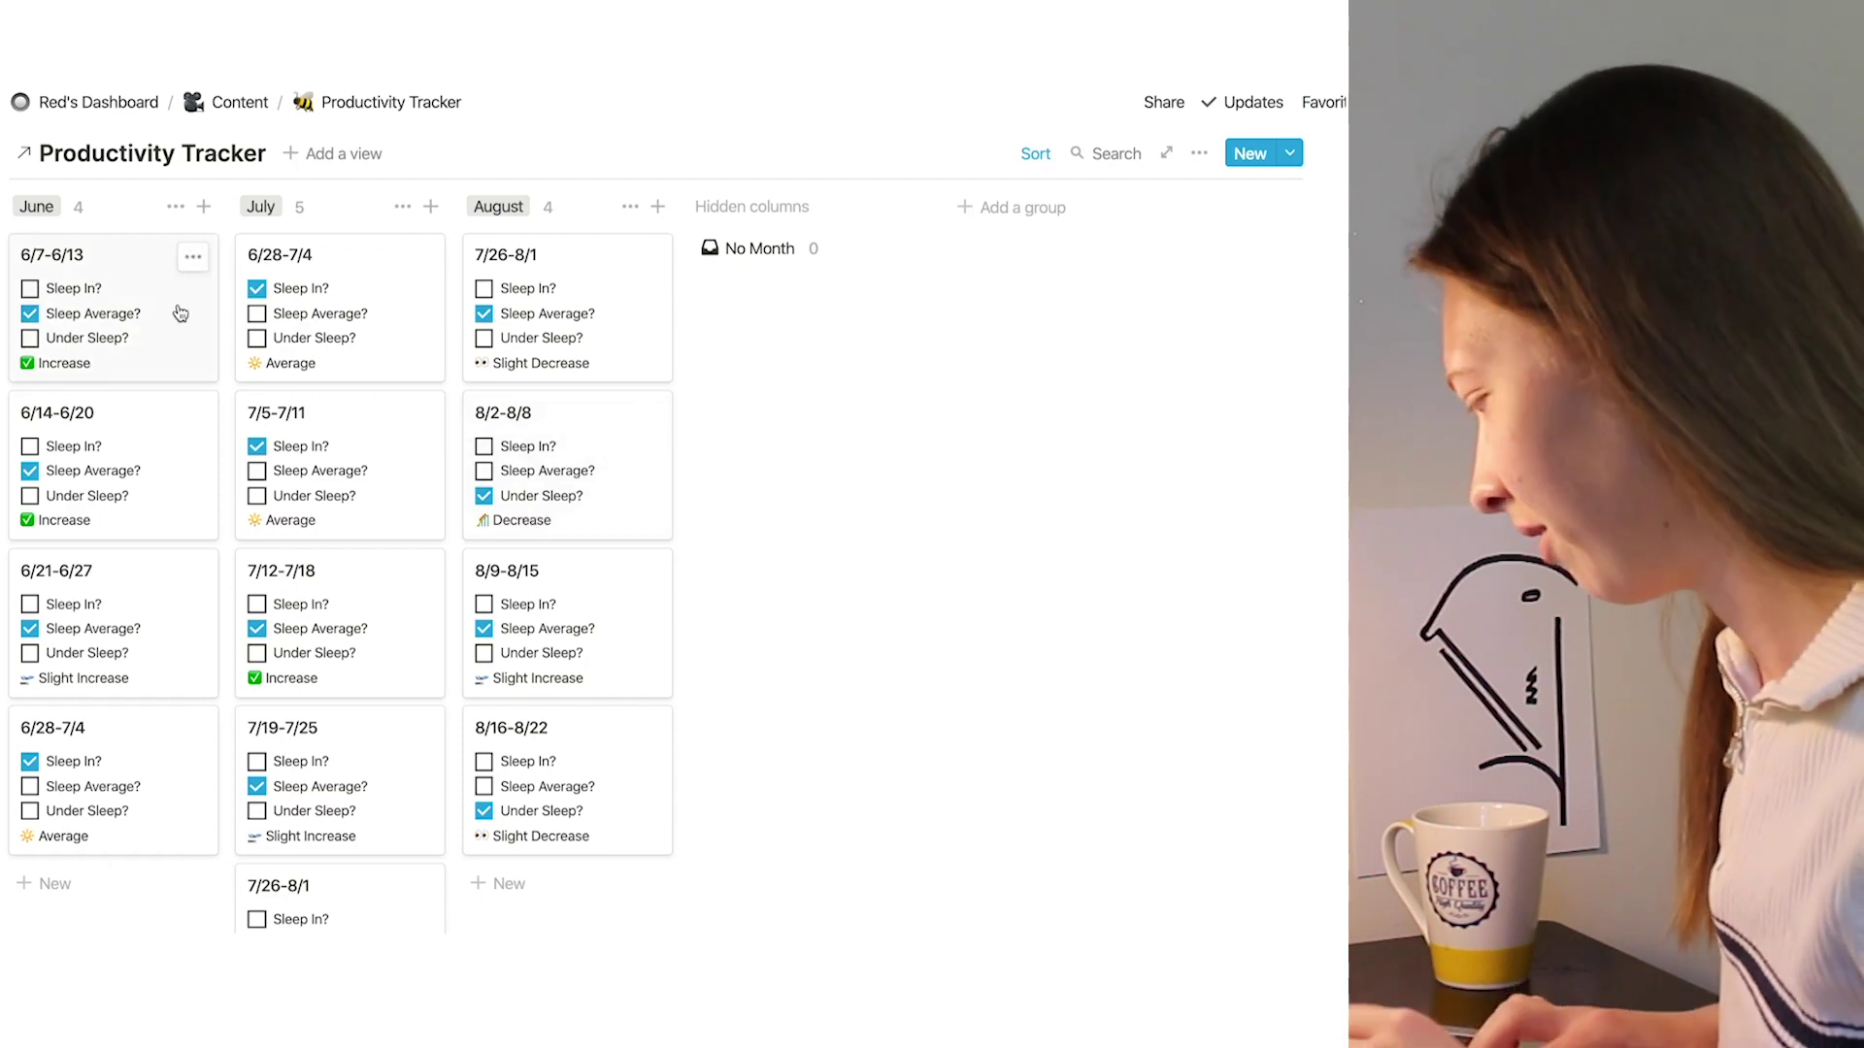
scroll(950, 540, down, 10)
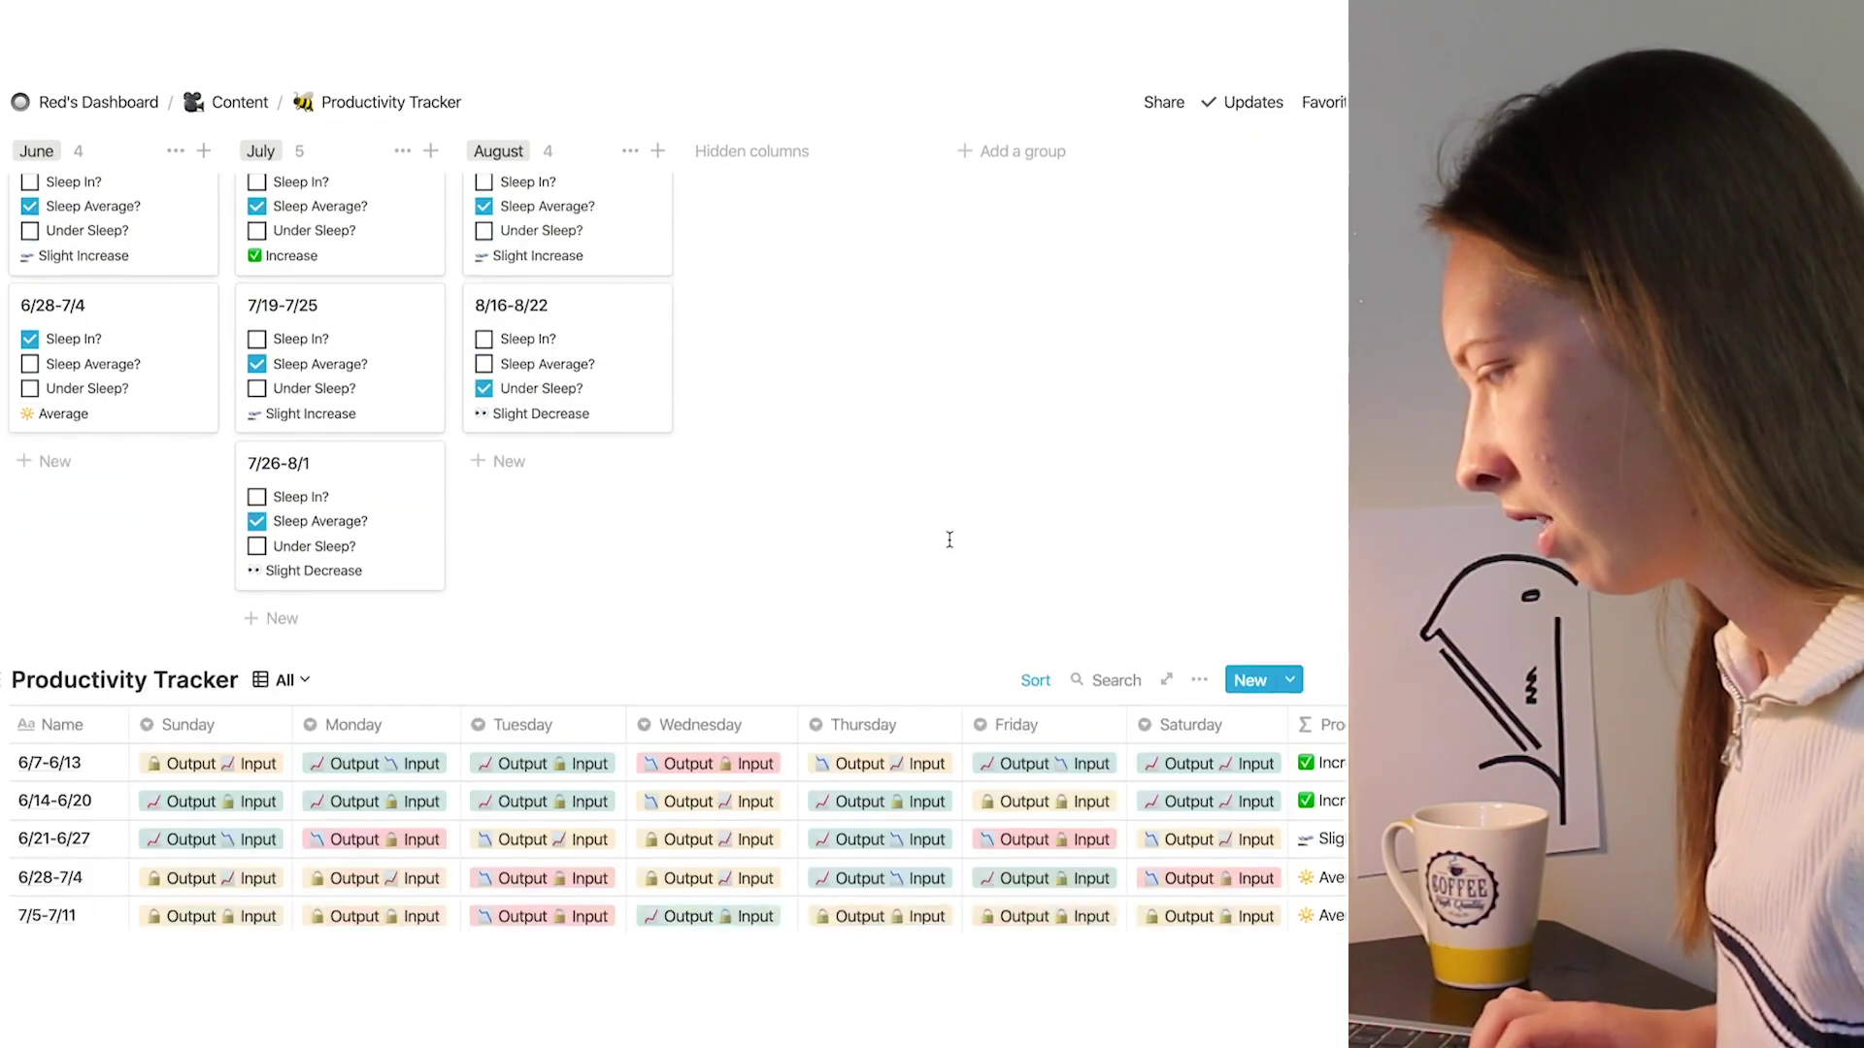
scroll(950, 539, down, 8)
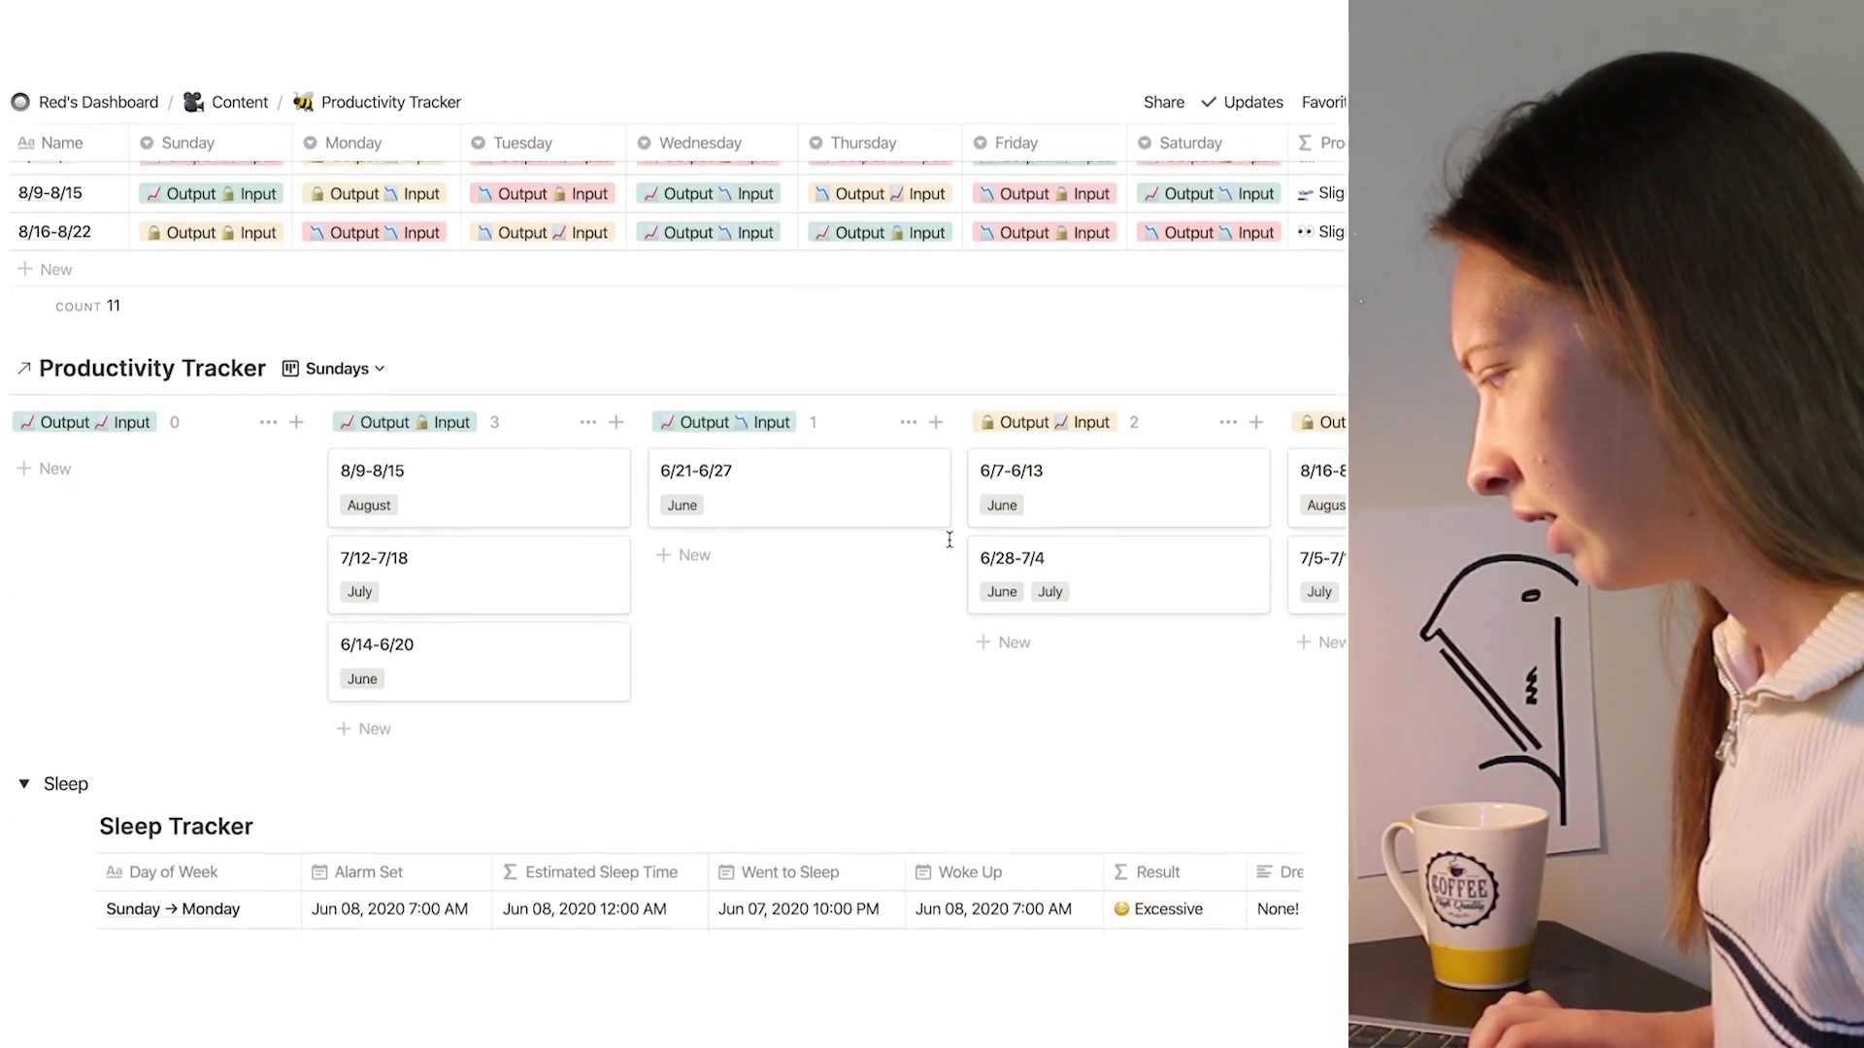
Step: Collapse the Sleep toggle below the Sundays board to hide the Sleep Tracker table
scroll(949, 540, down, 2)
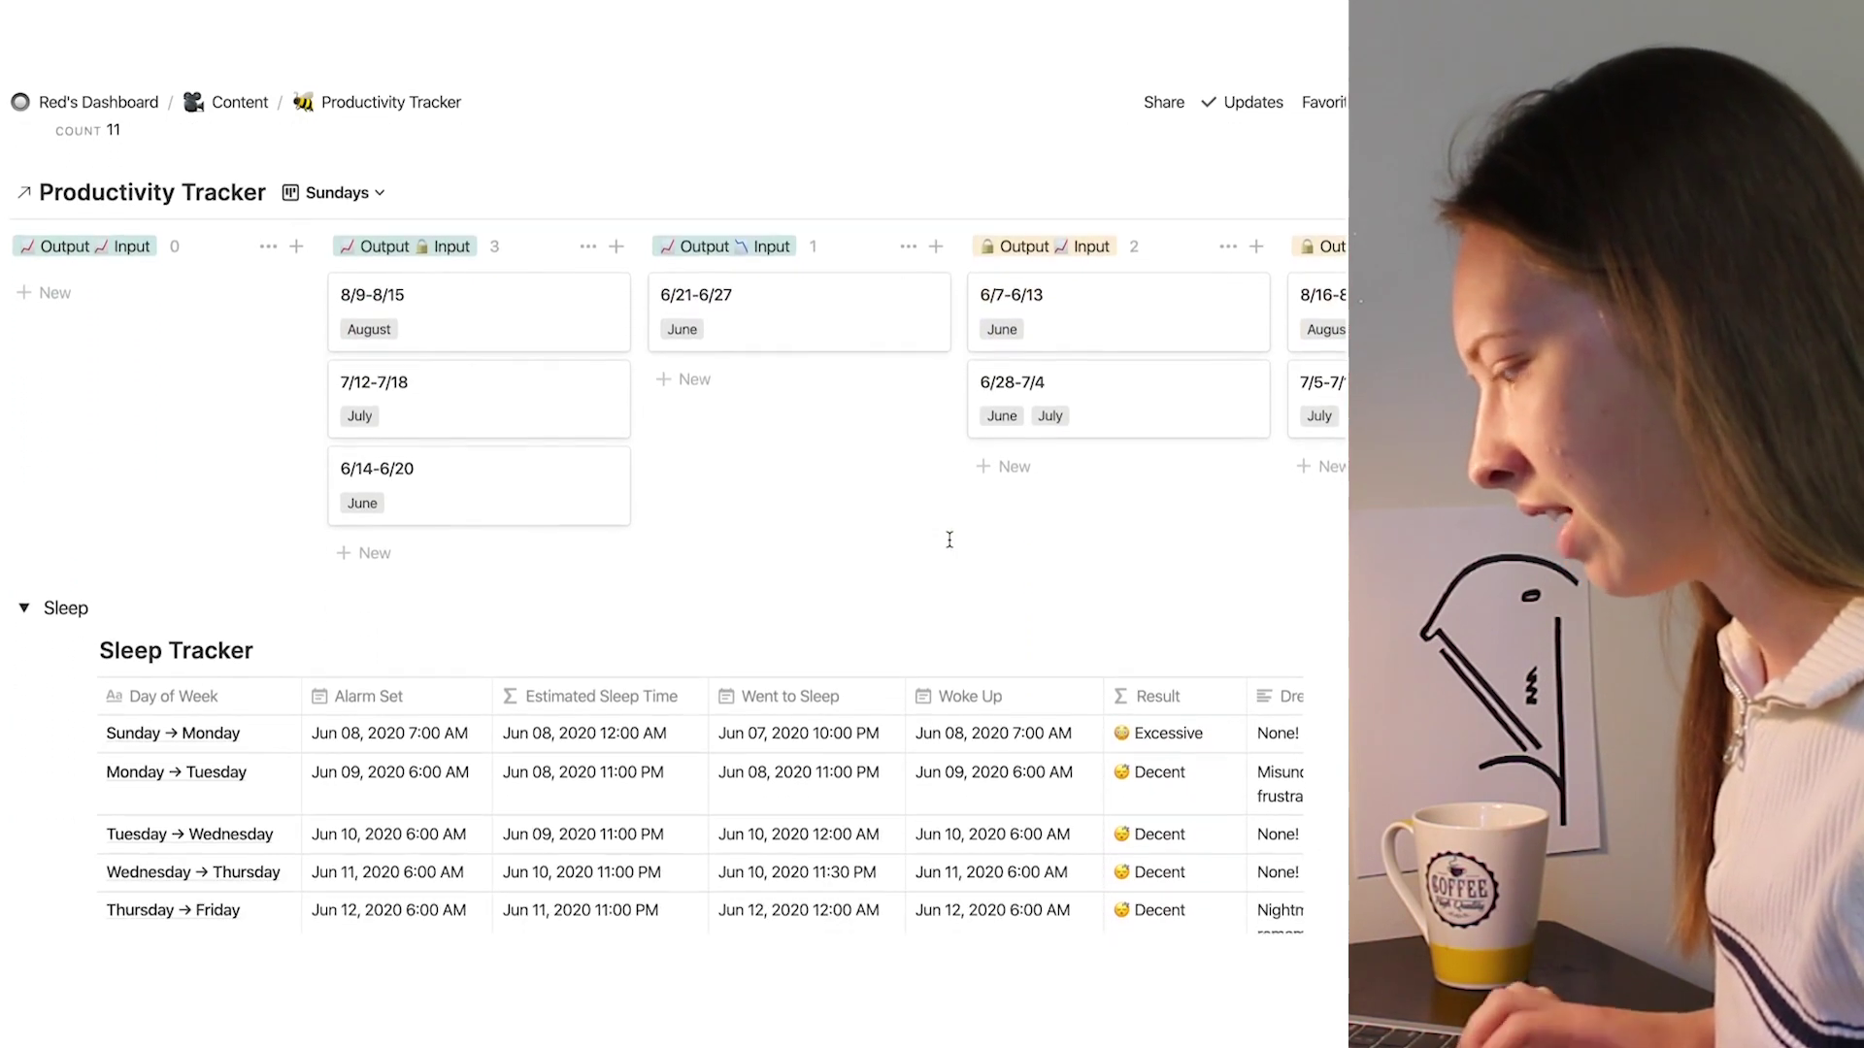
click(24, 607)
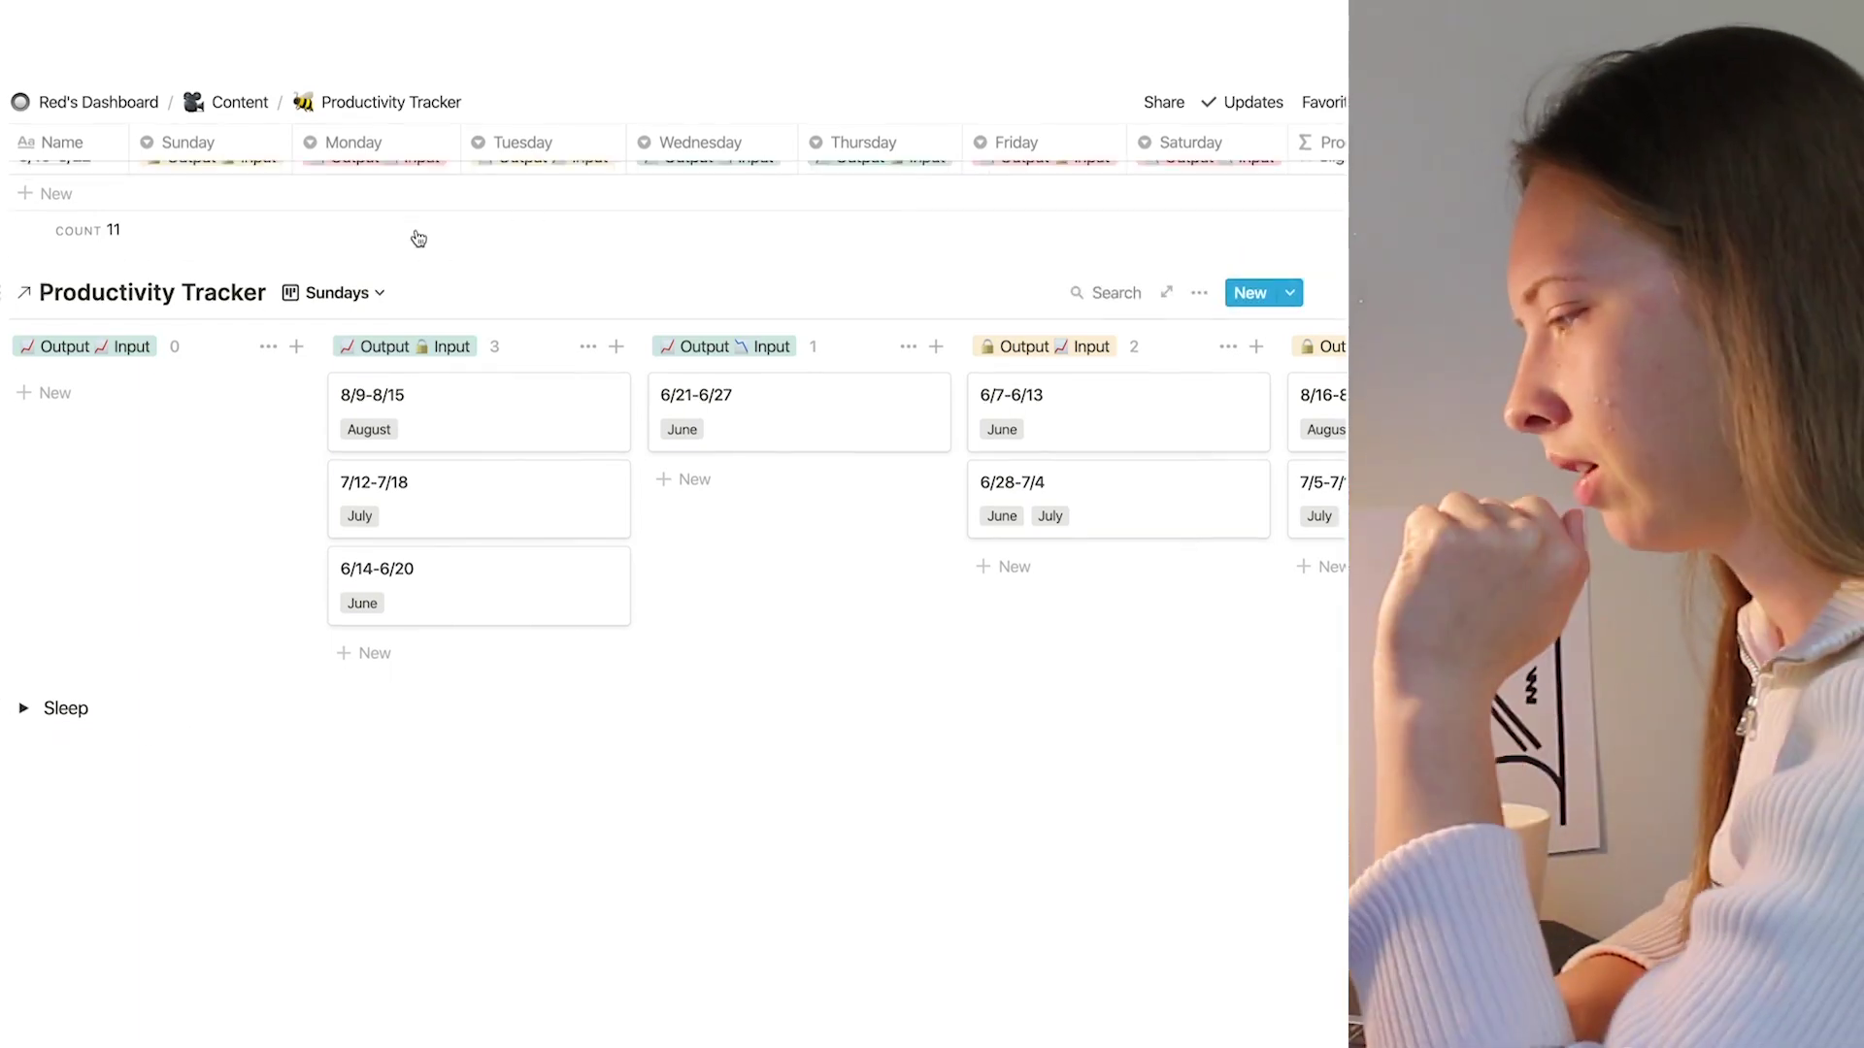
scroll(359, 282, up, 5)
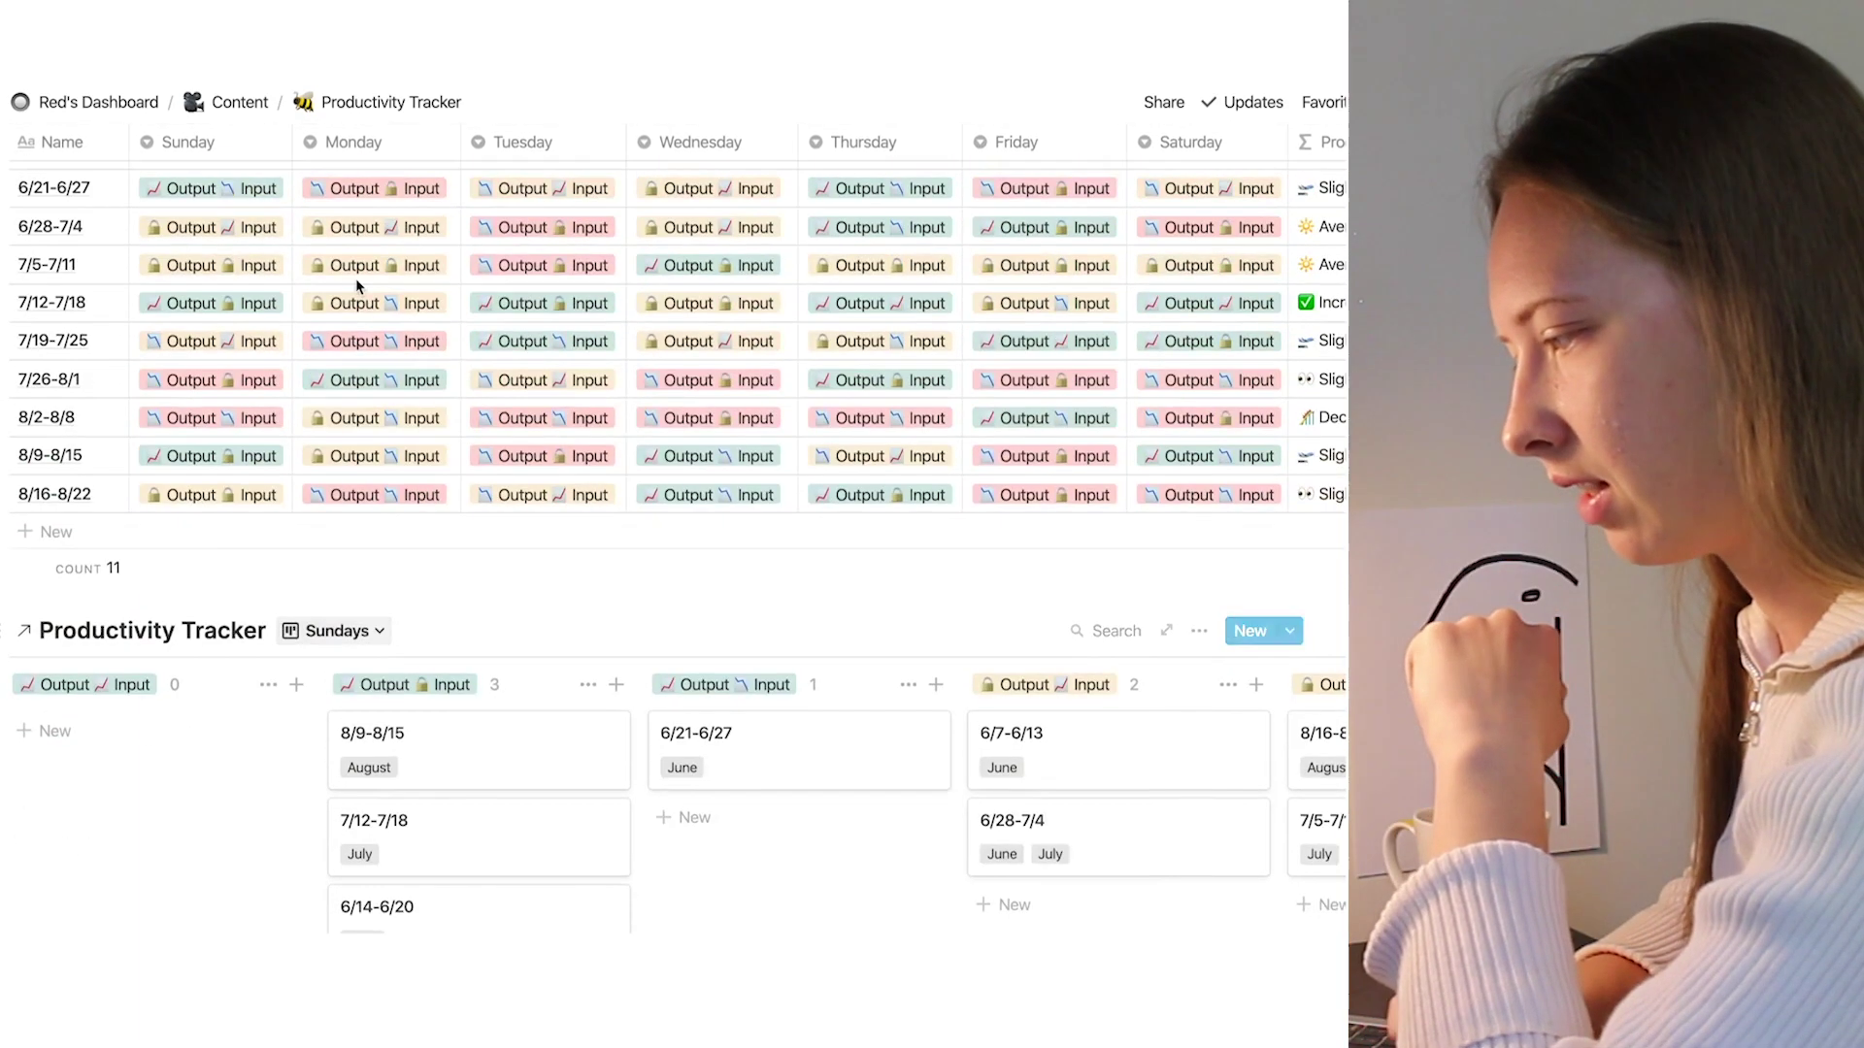
scroll(262, 415, down, 3)
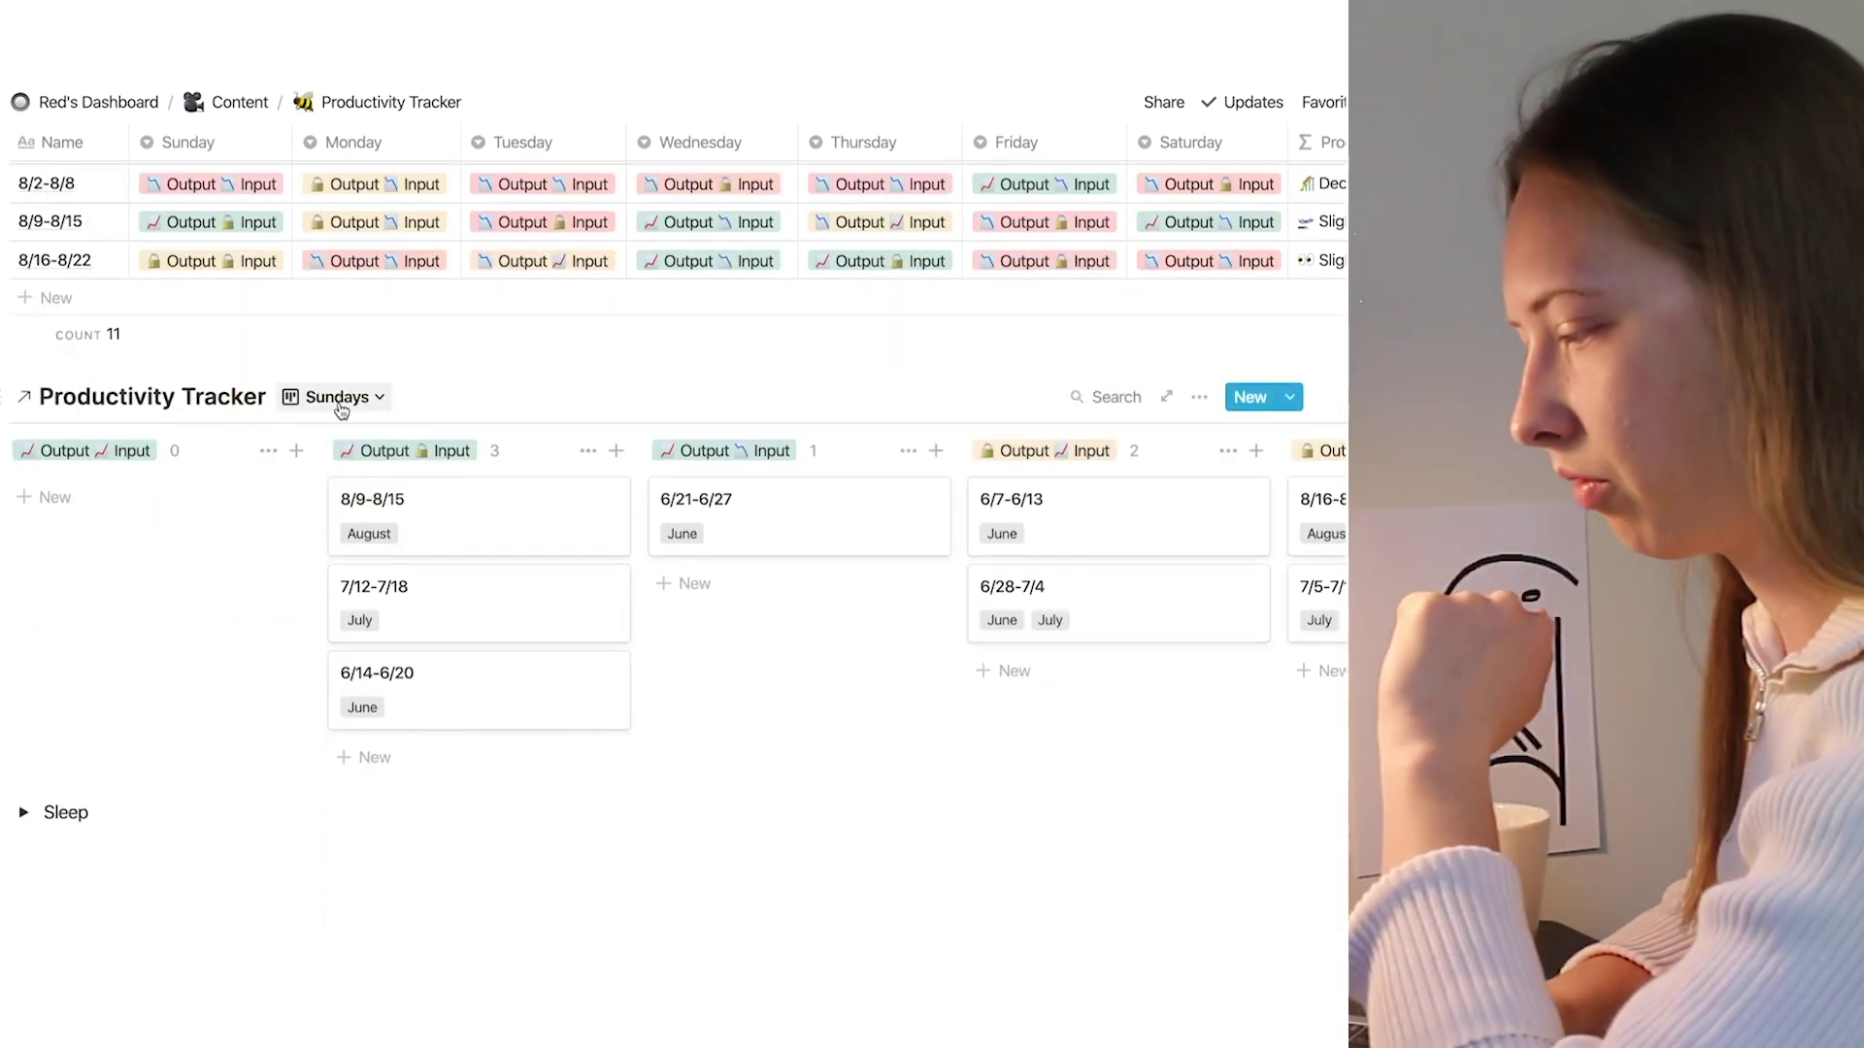
click(338, 398)
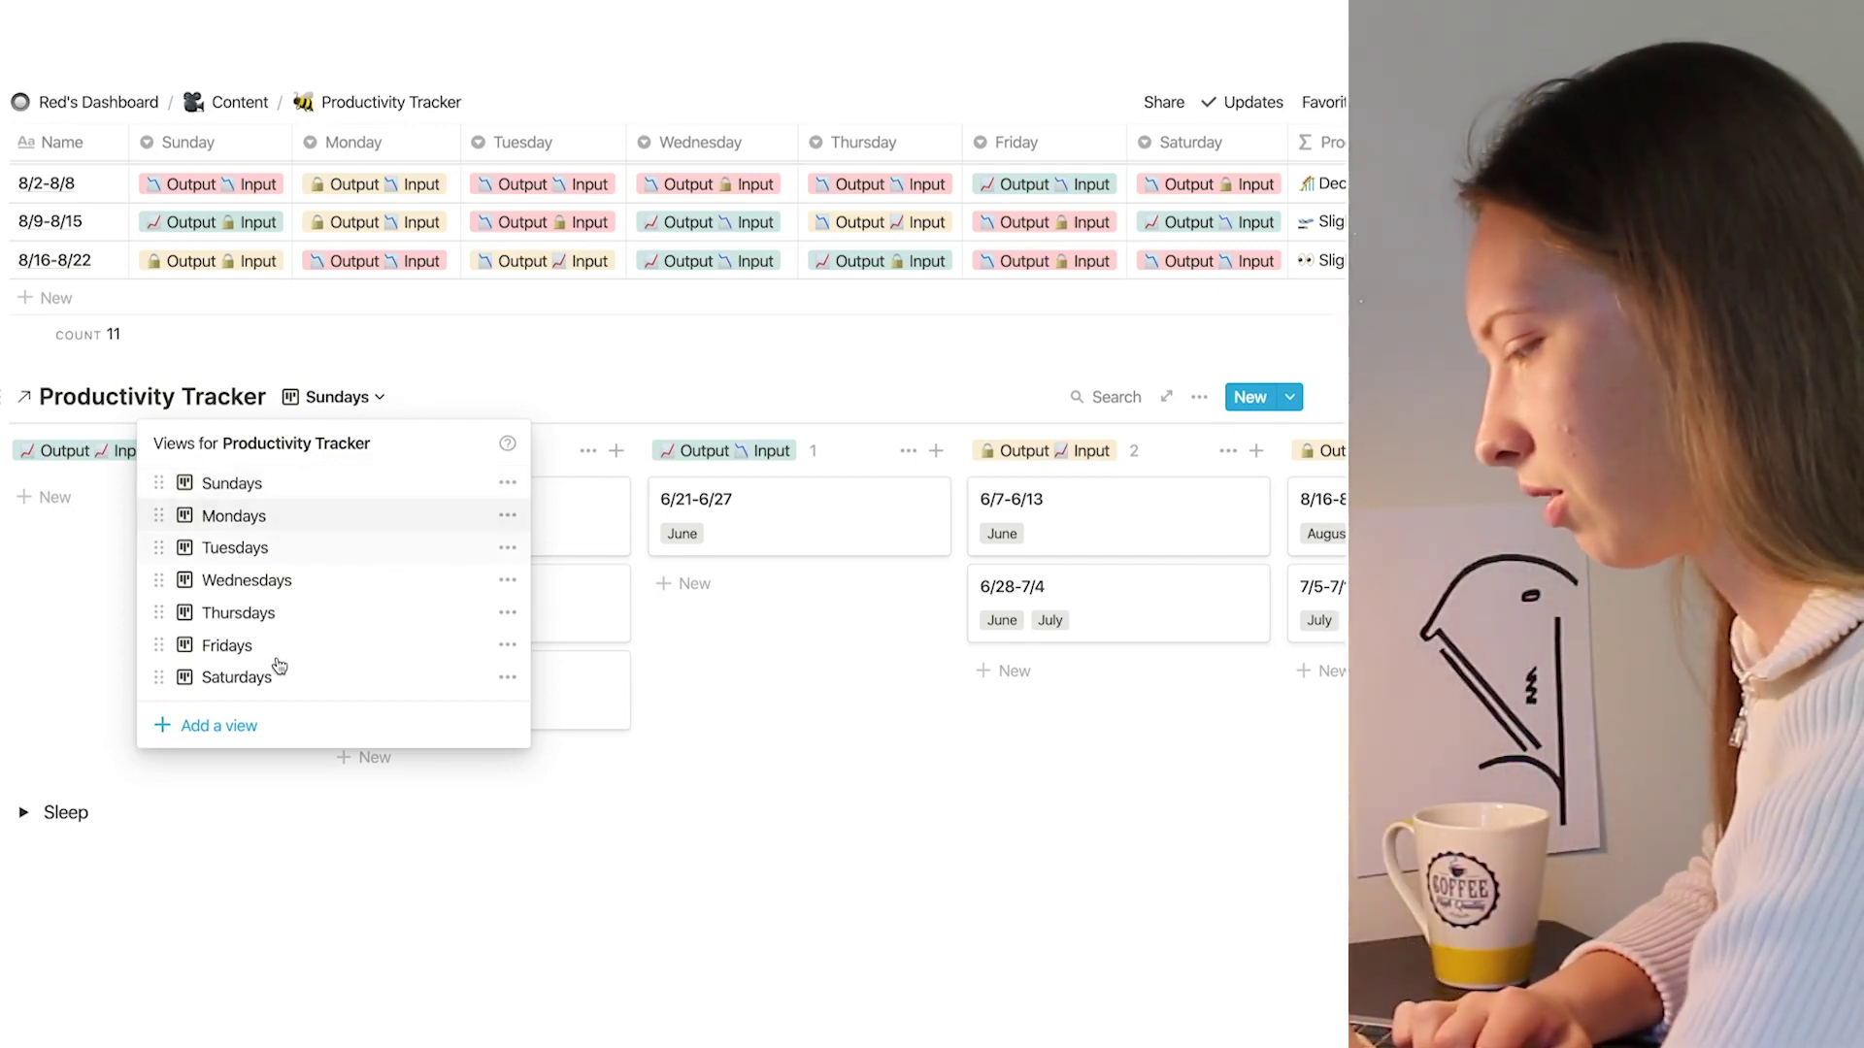
click(462, 354)
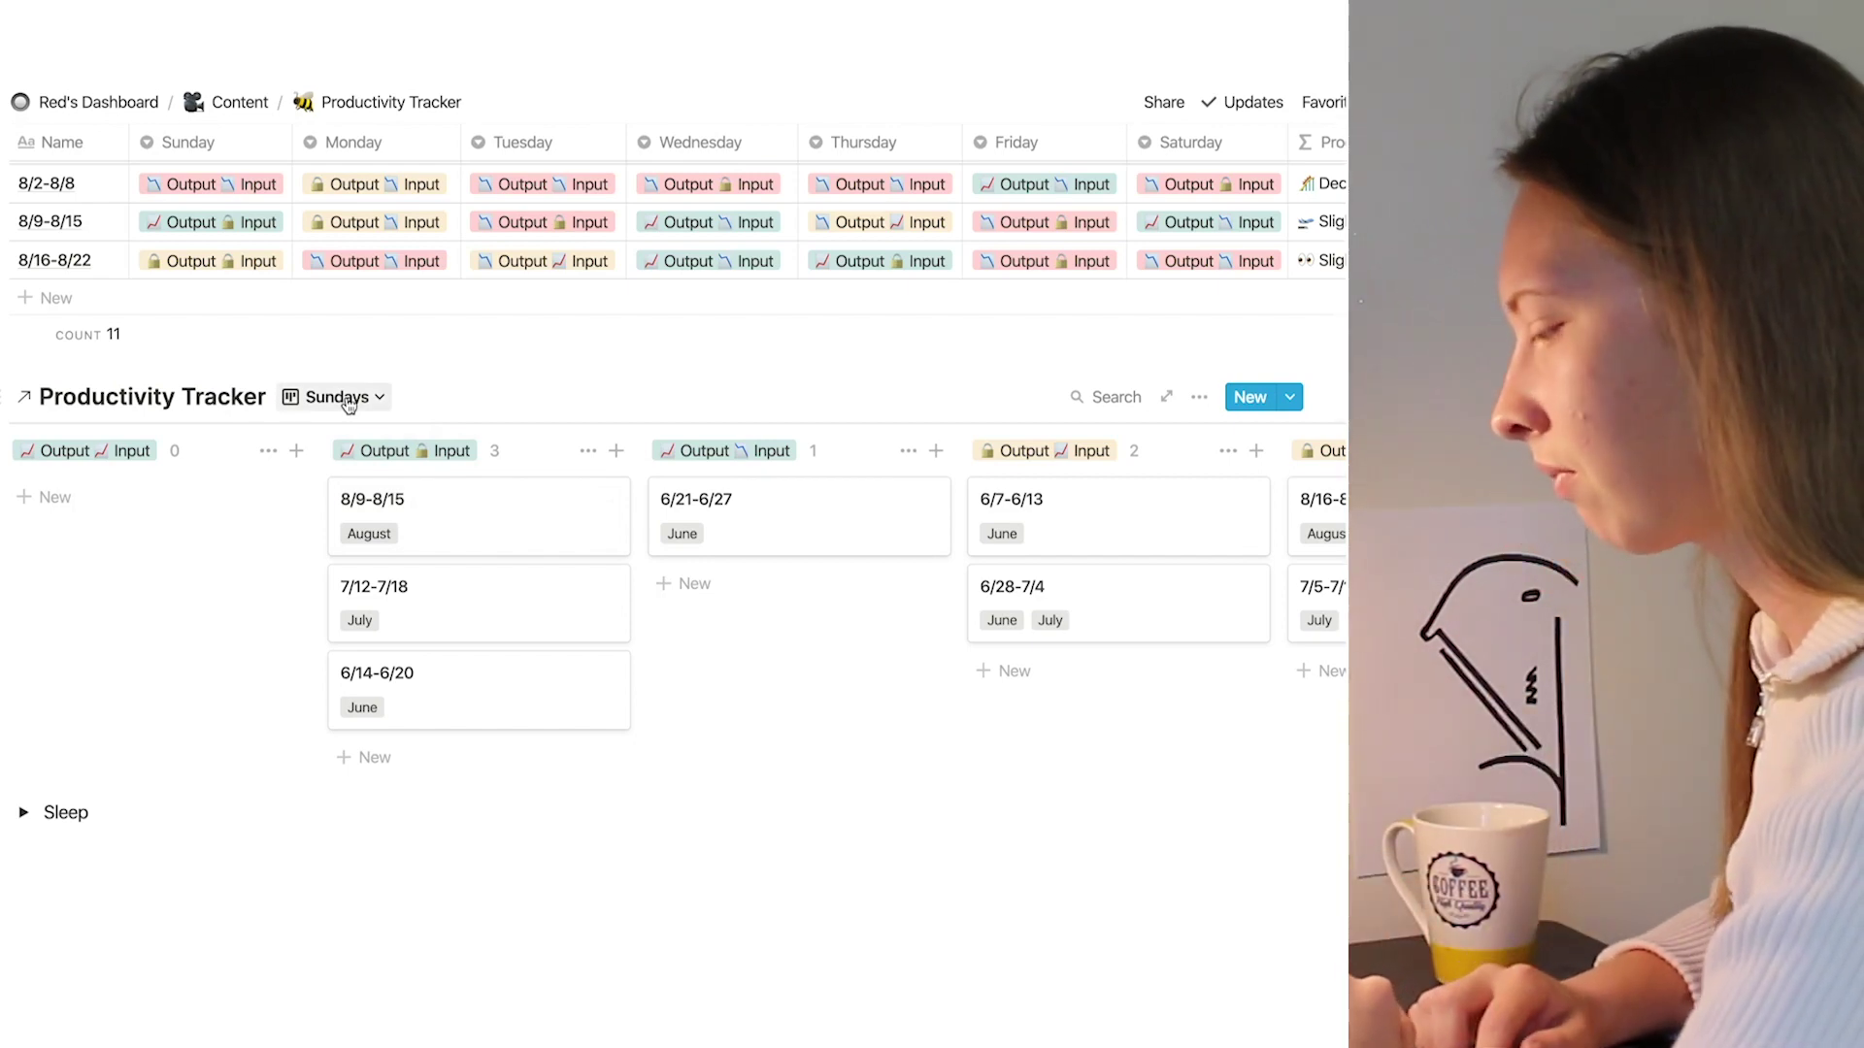
scroll(356, 544, right, 3)
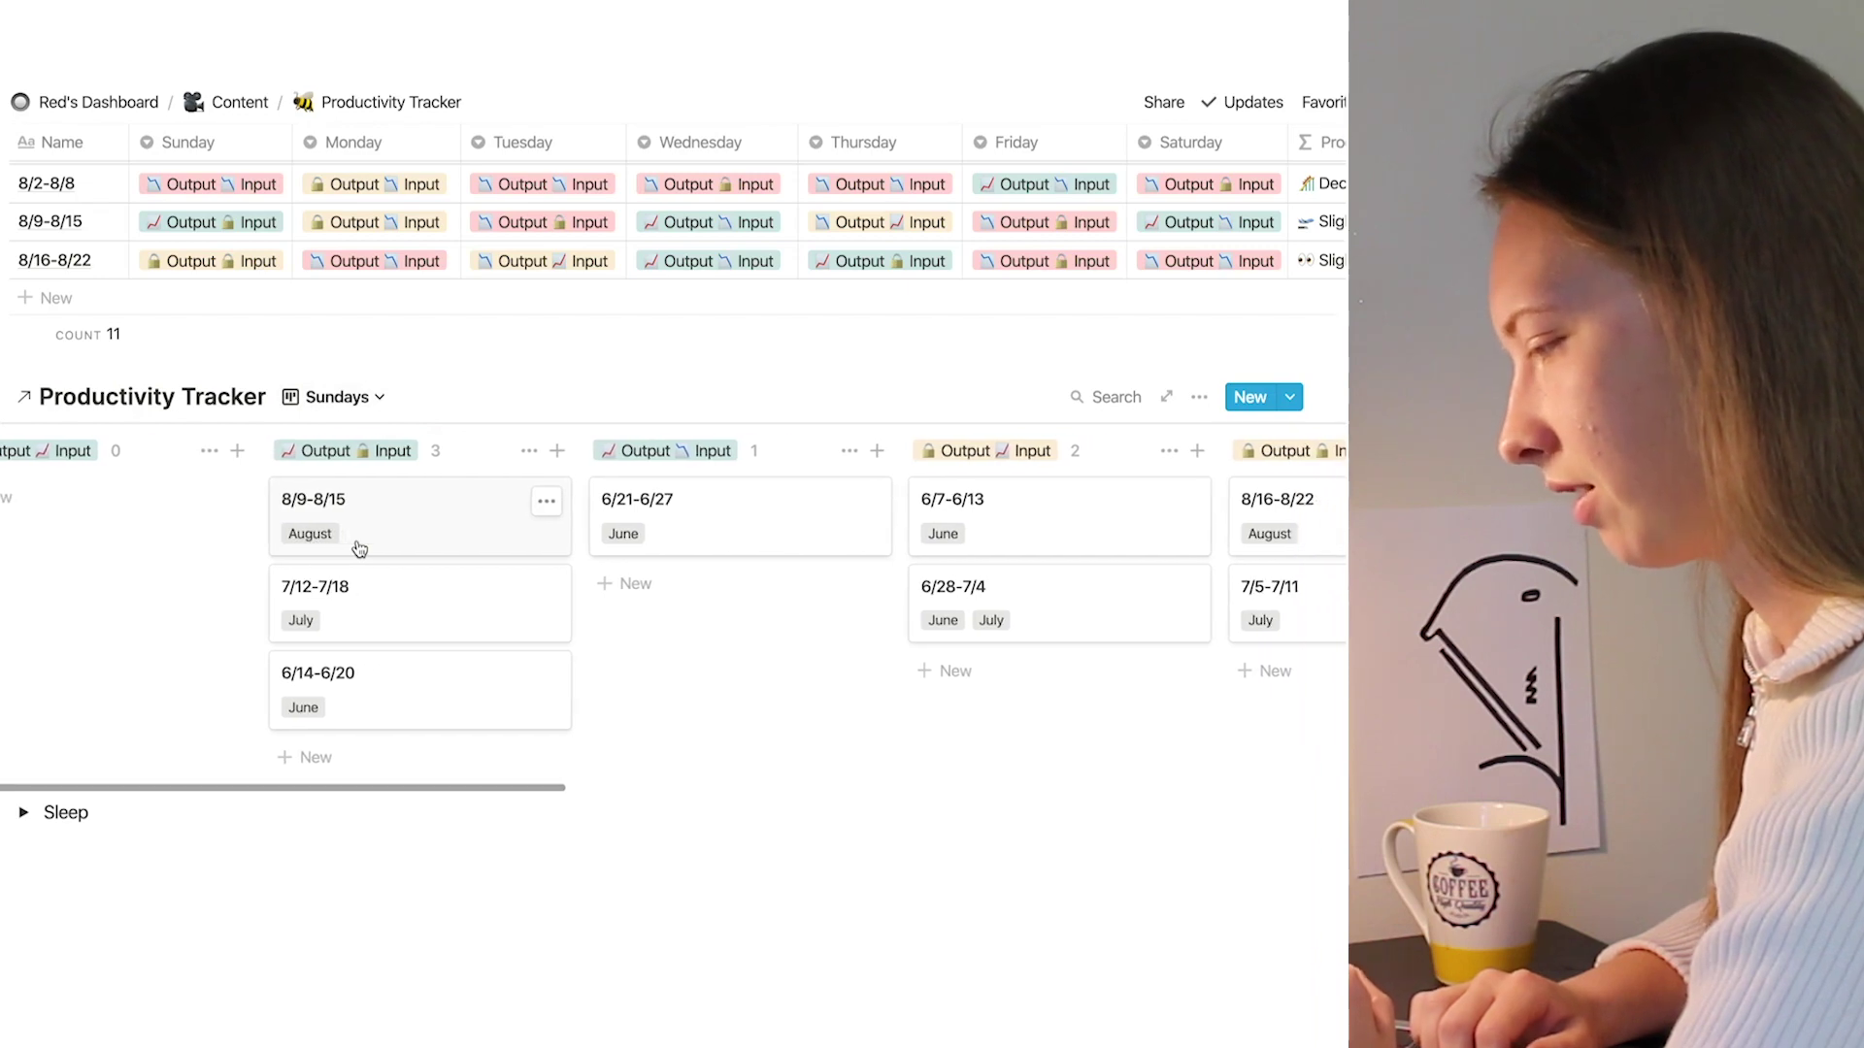
scroll(291, 525, left, 3)
scroll(606, 583, right, 3)
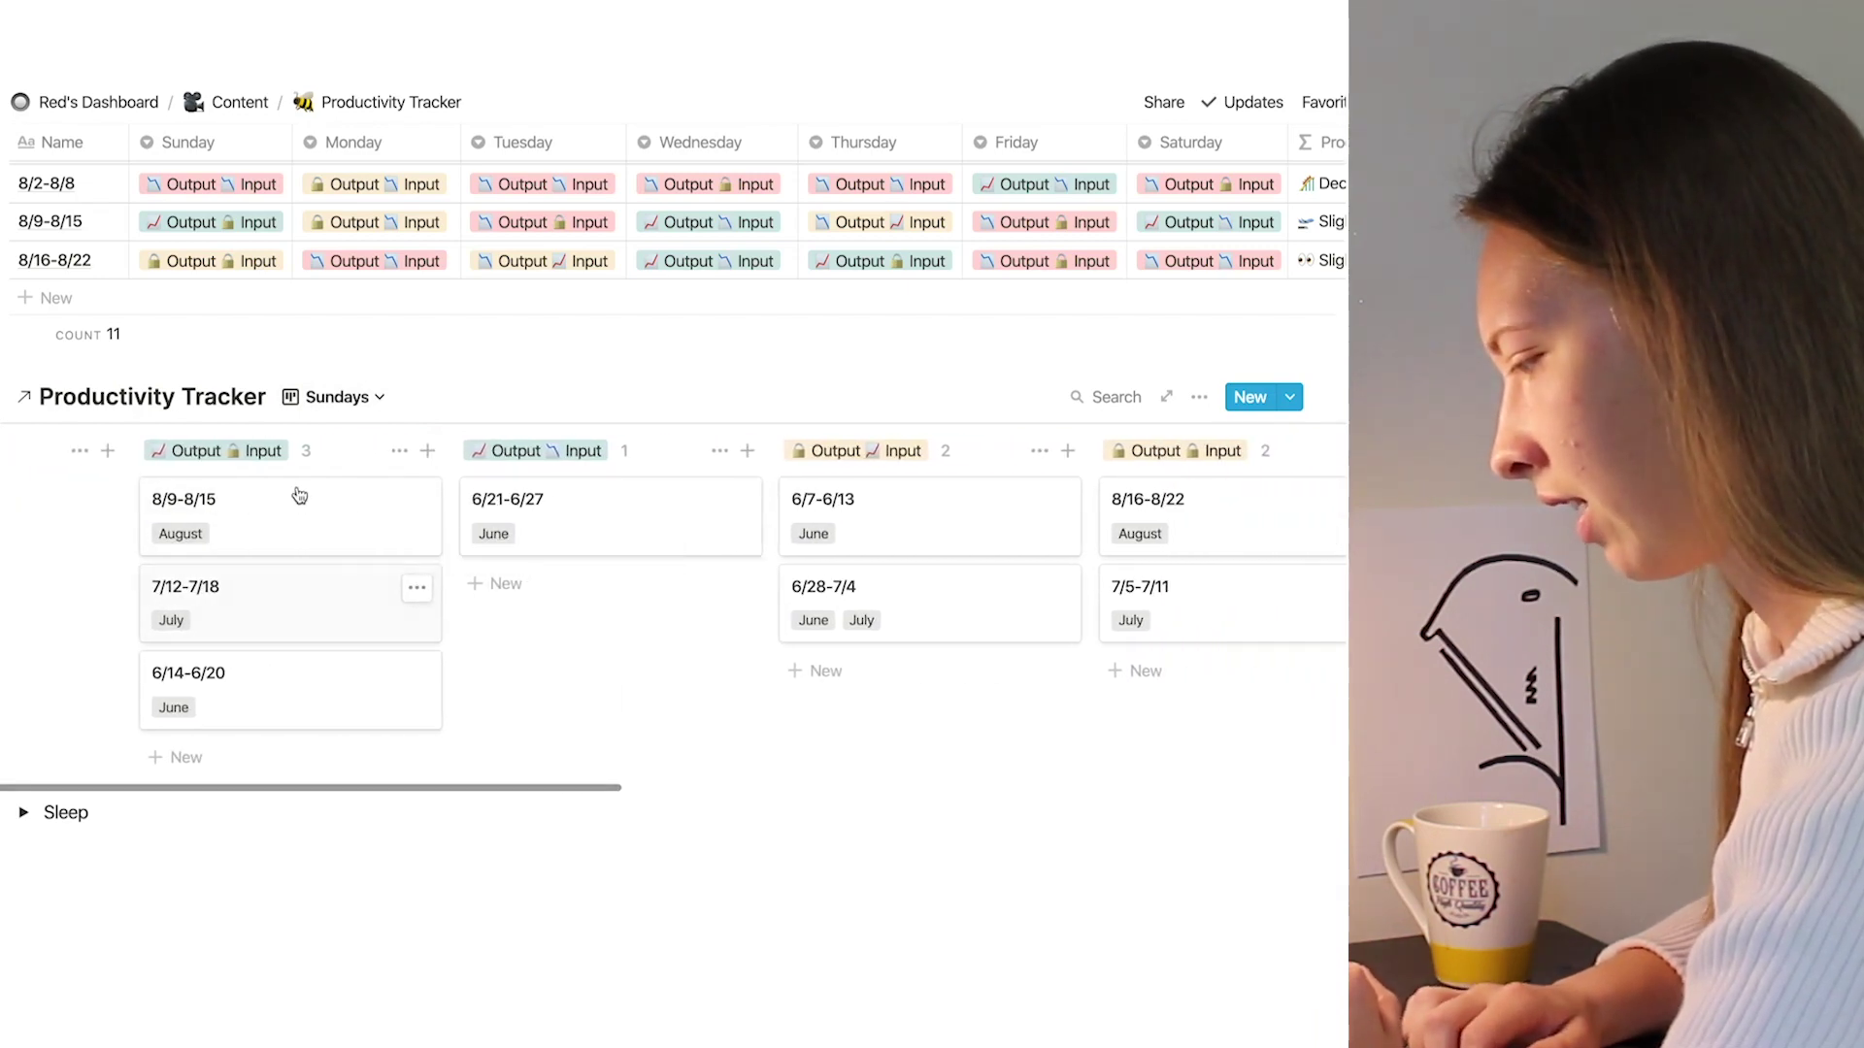
scroll(957, 551, right, 3)
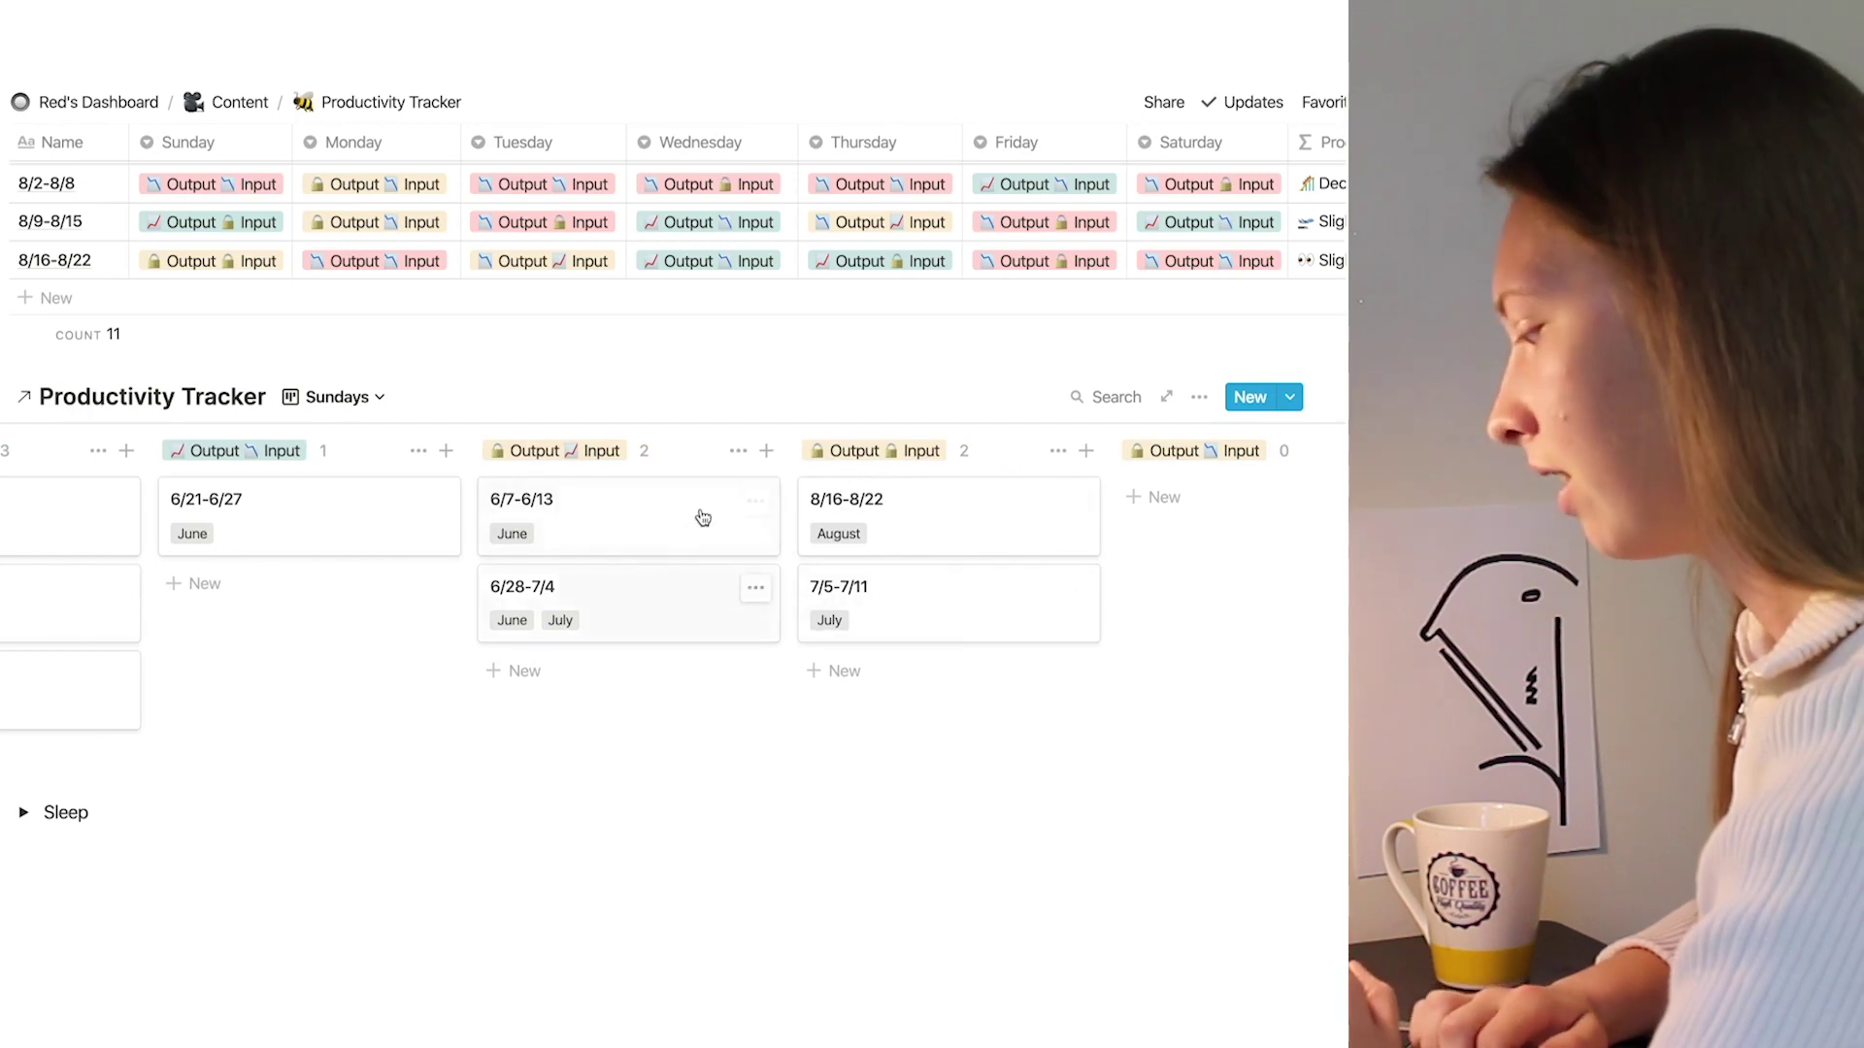
scroll(738, 521, right, 10)
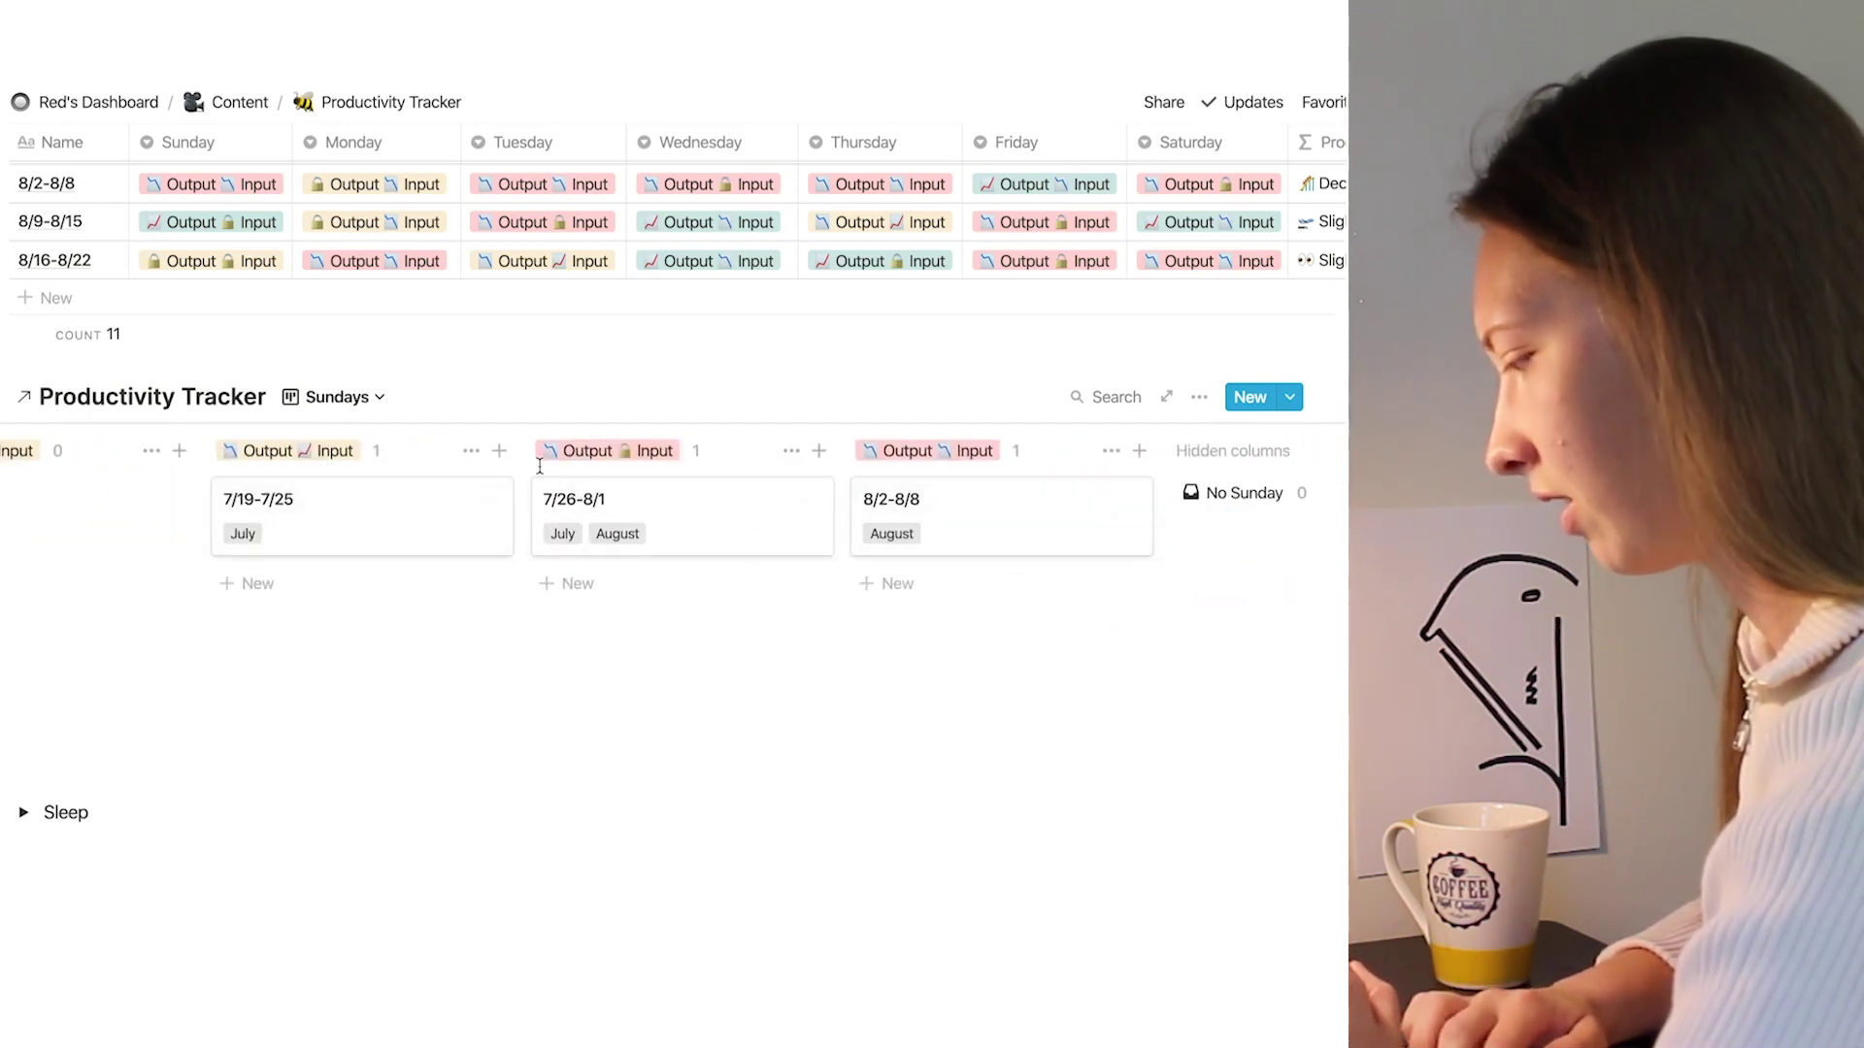
scroll(540, 466, left, 10)
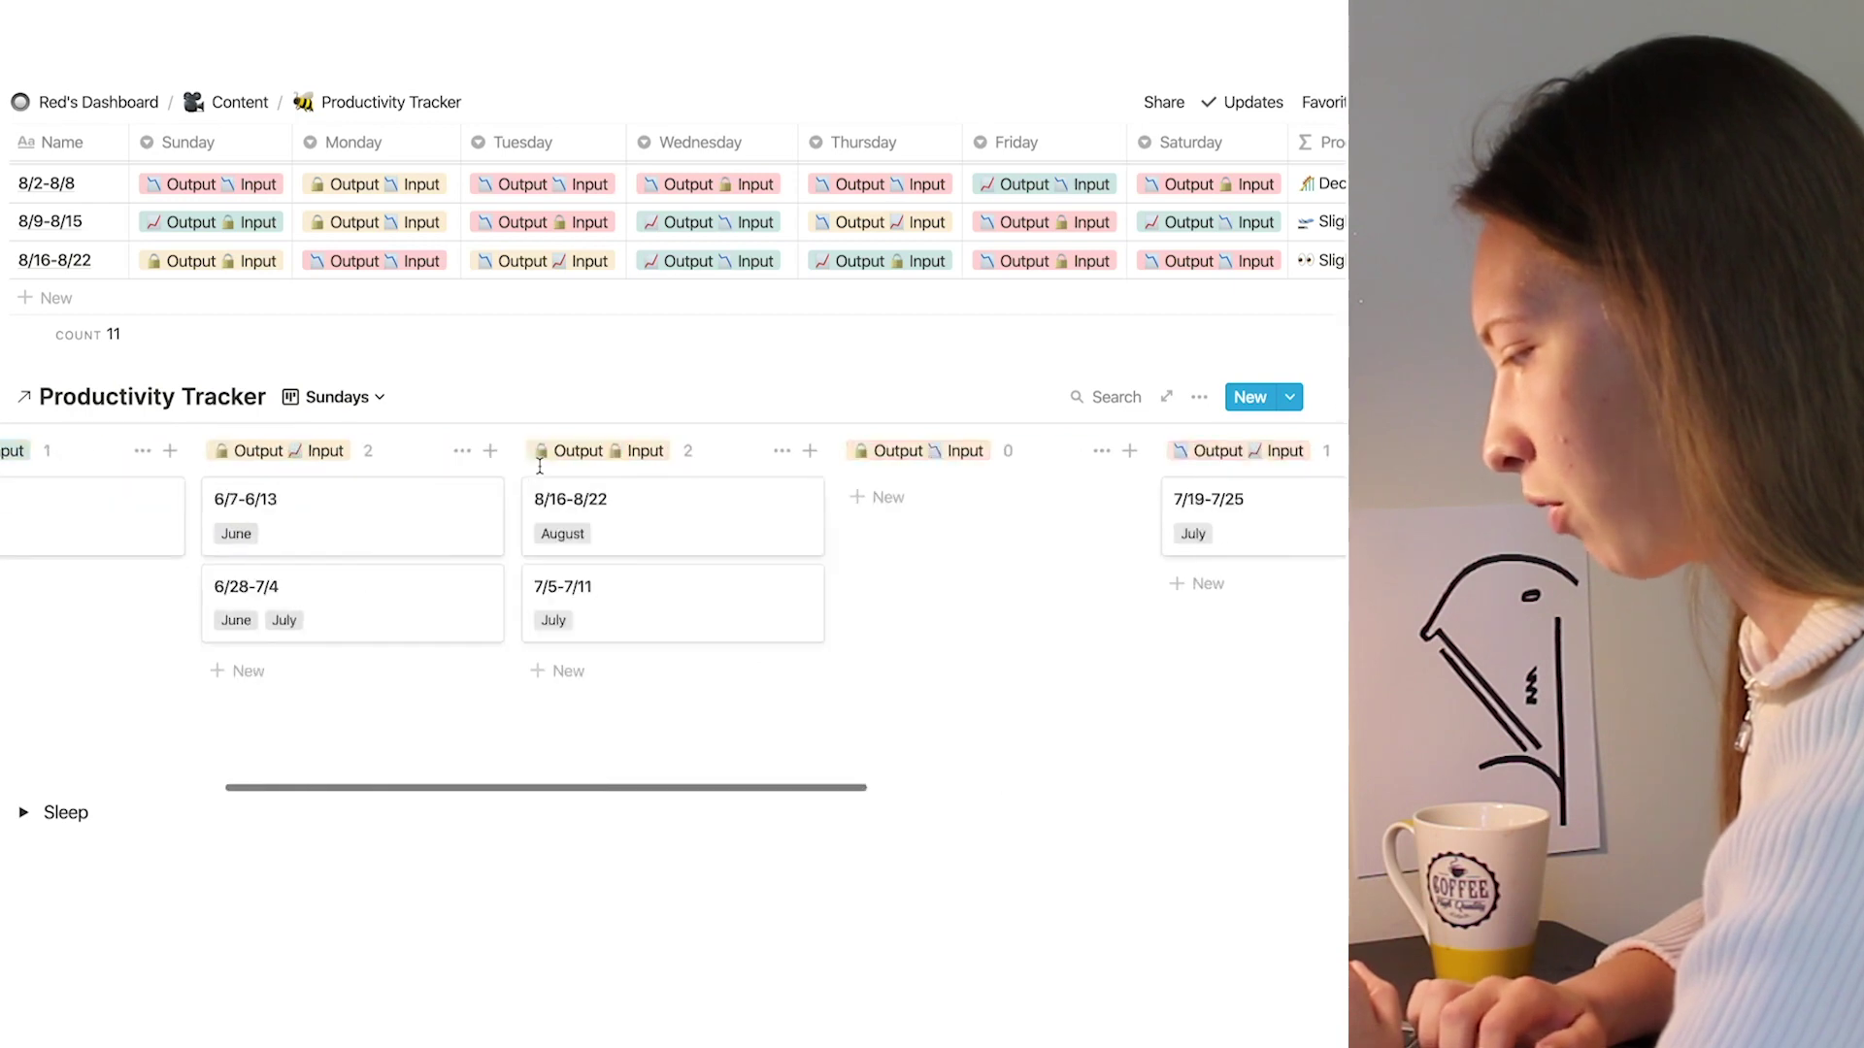
click(335, 401)
Step: Switch the linked board to the Mondays view and review its Output/Input columns
click(231, 520)
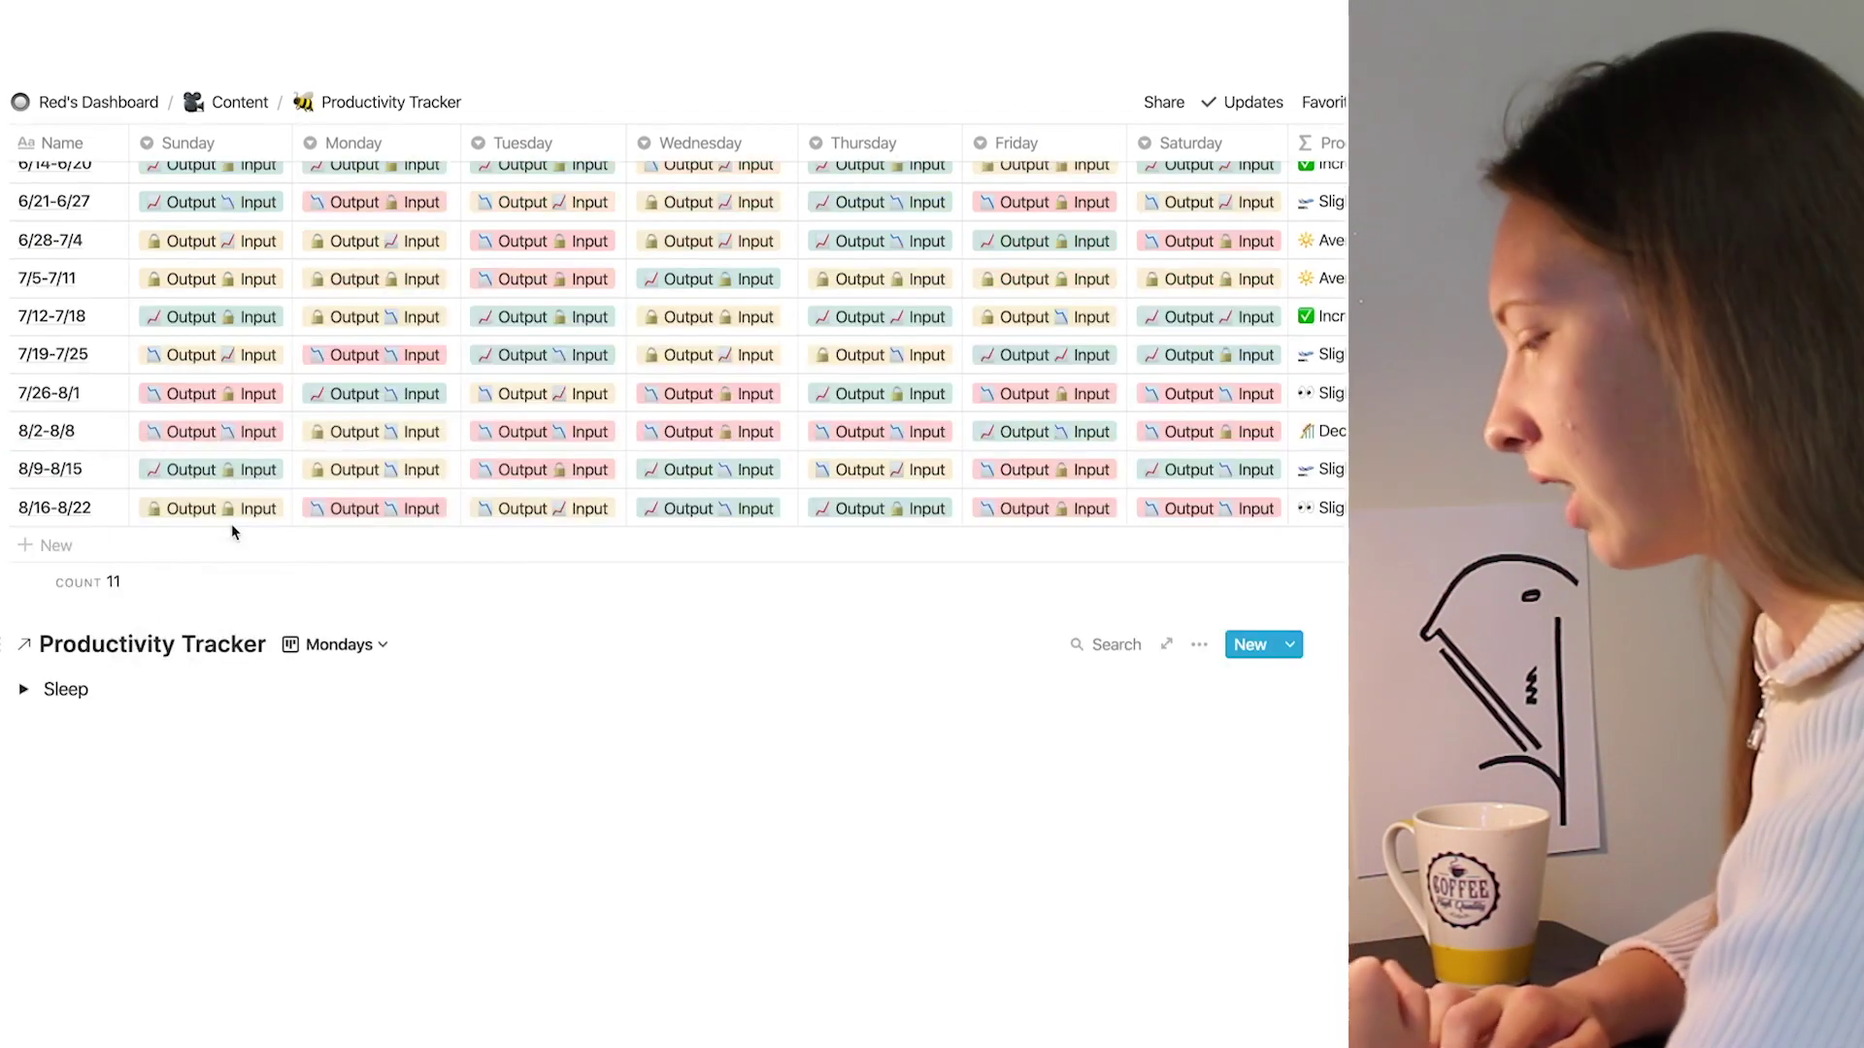
scroll(769, 833, right, 4)
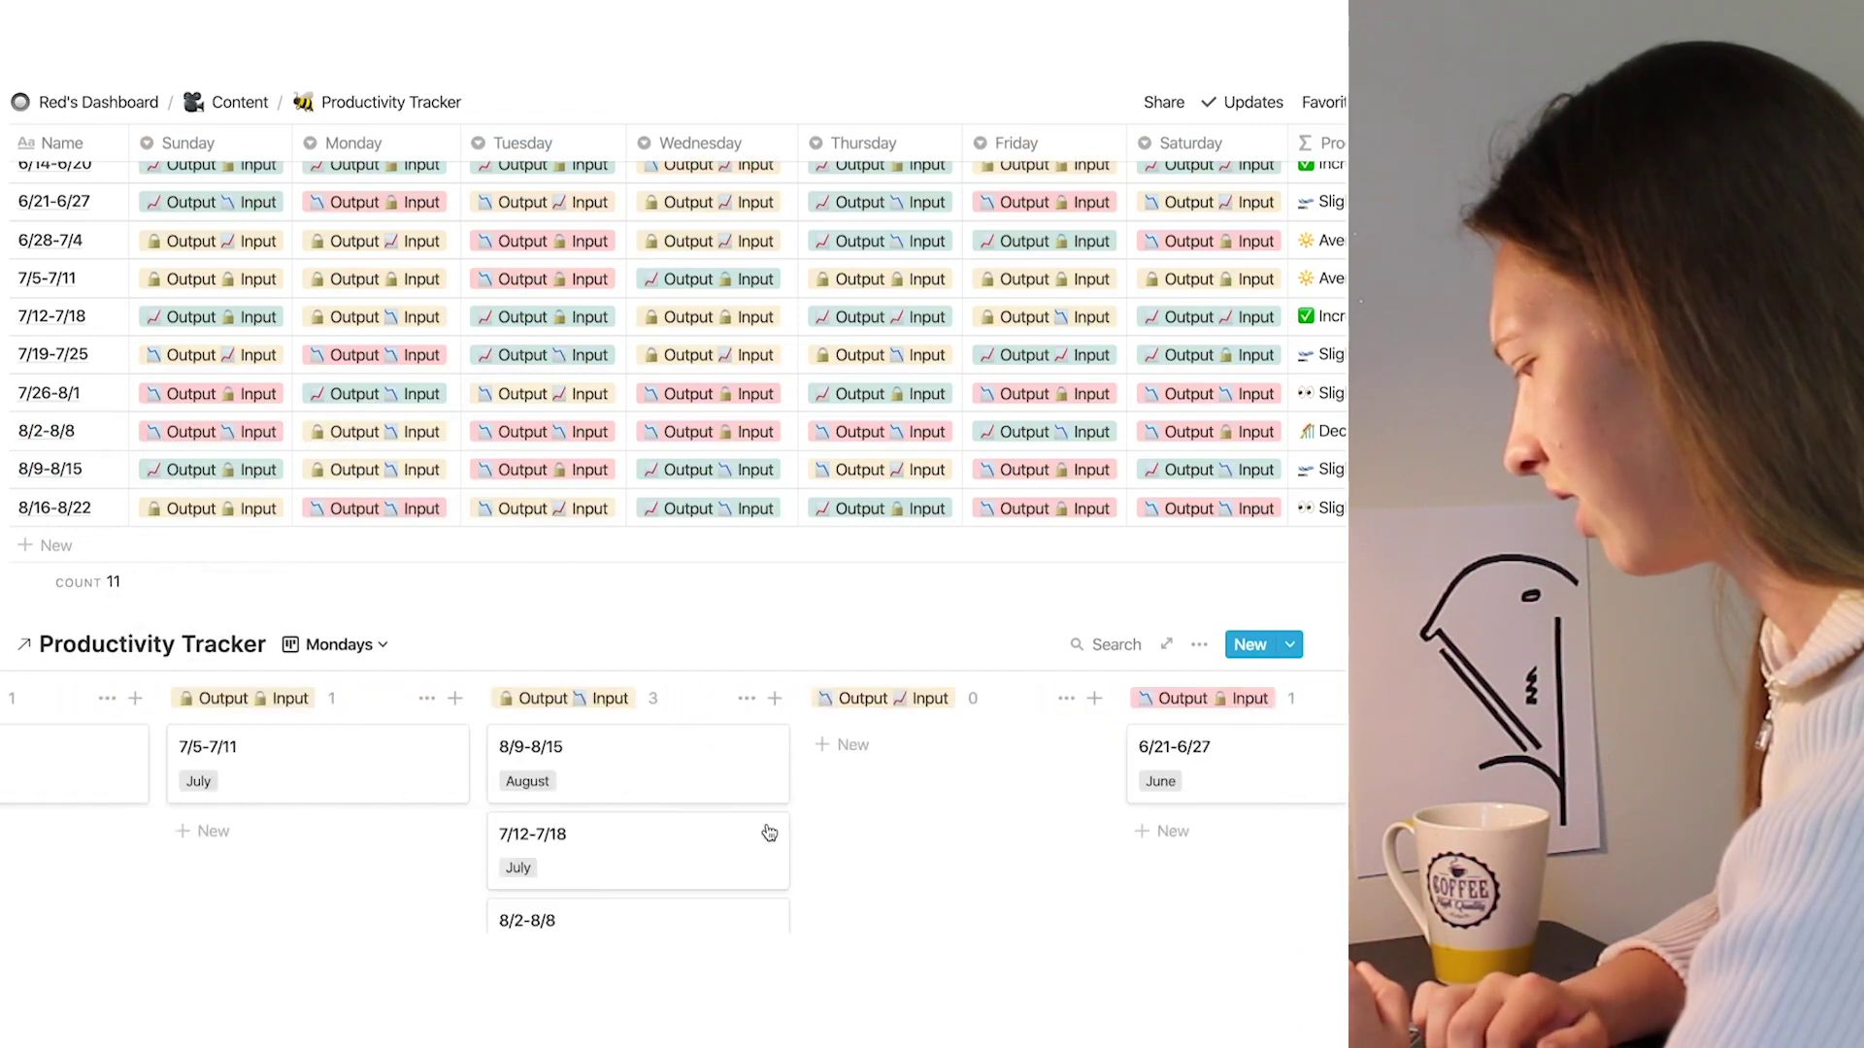
scroll(769, 833, right, 5)
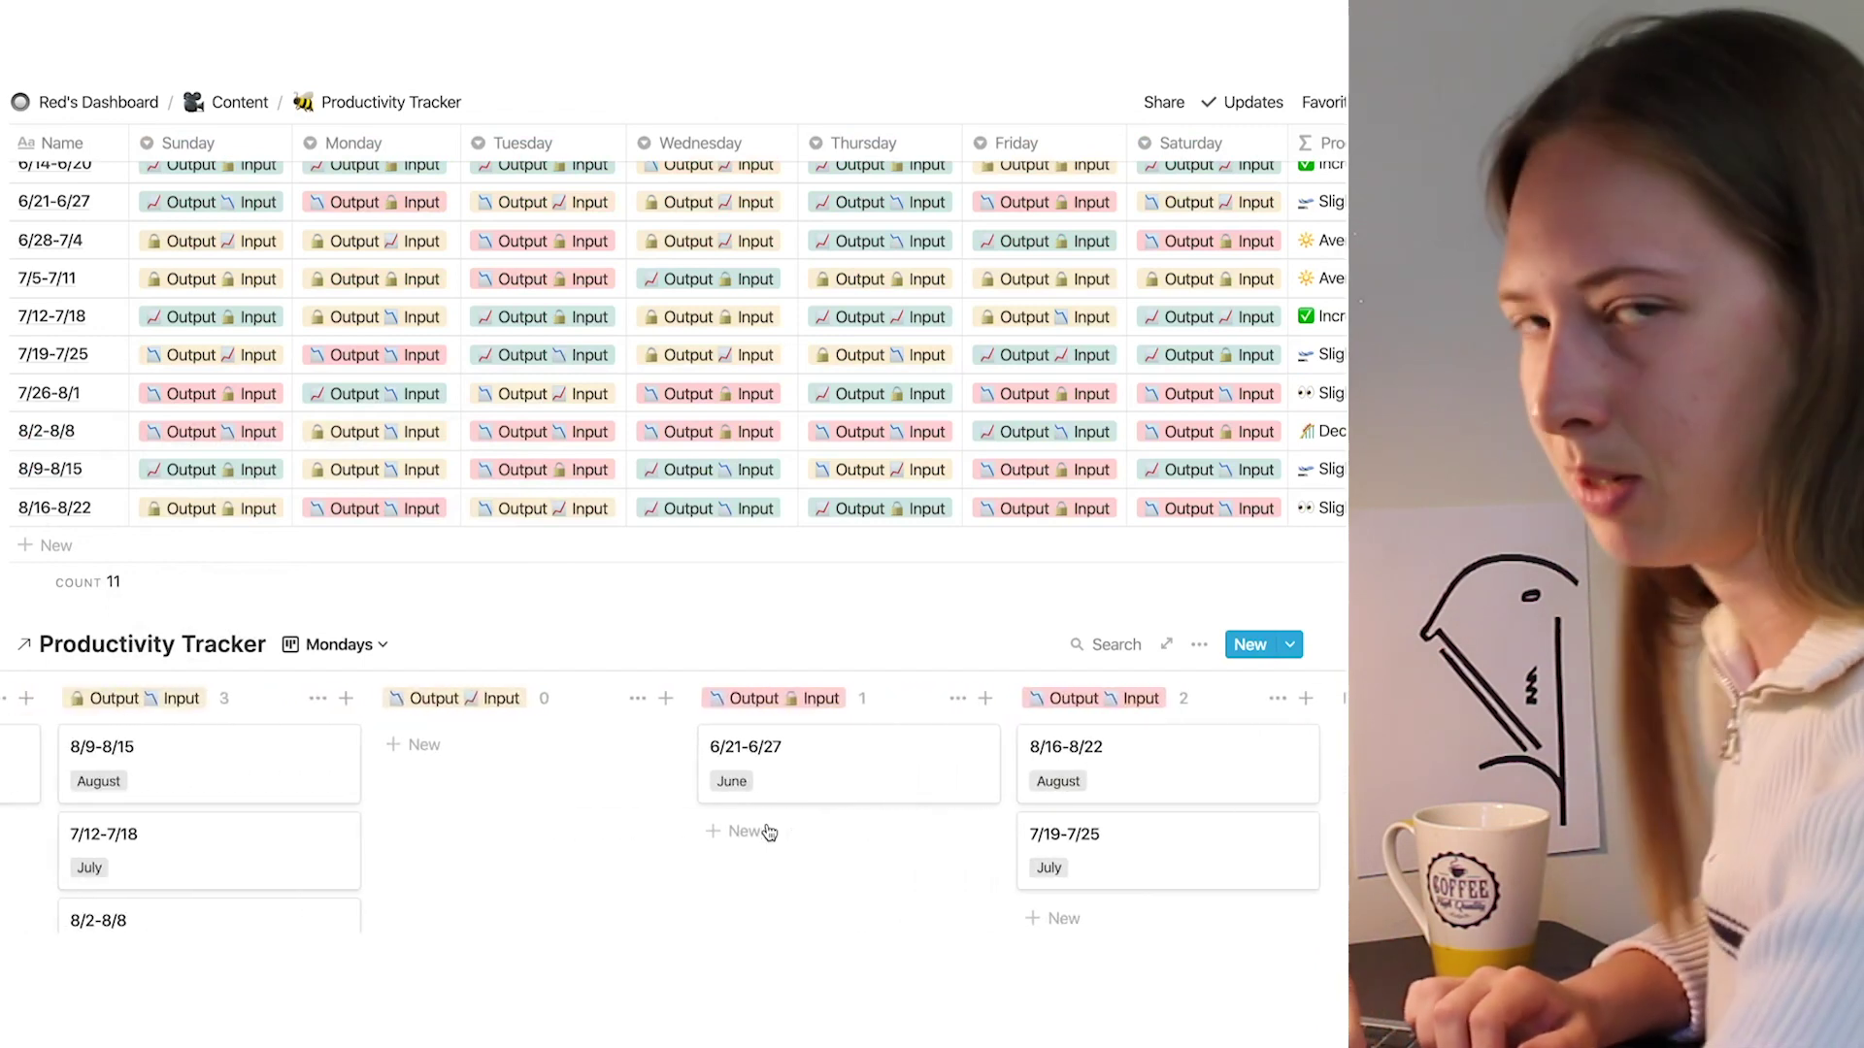
scroll(769, 833, right, 5)
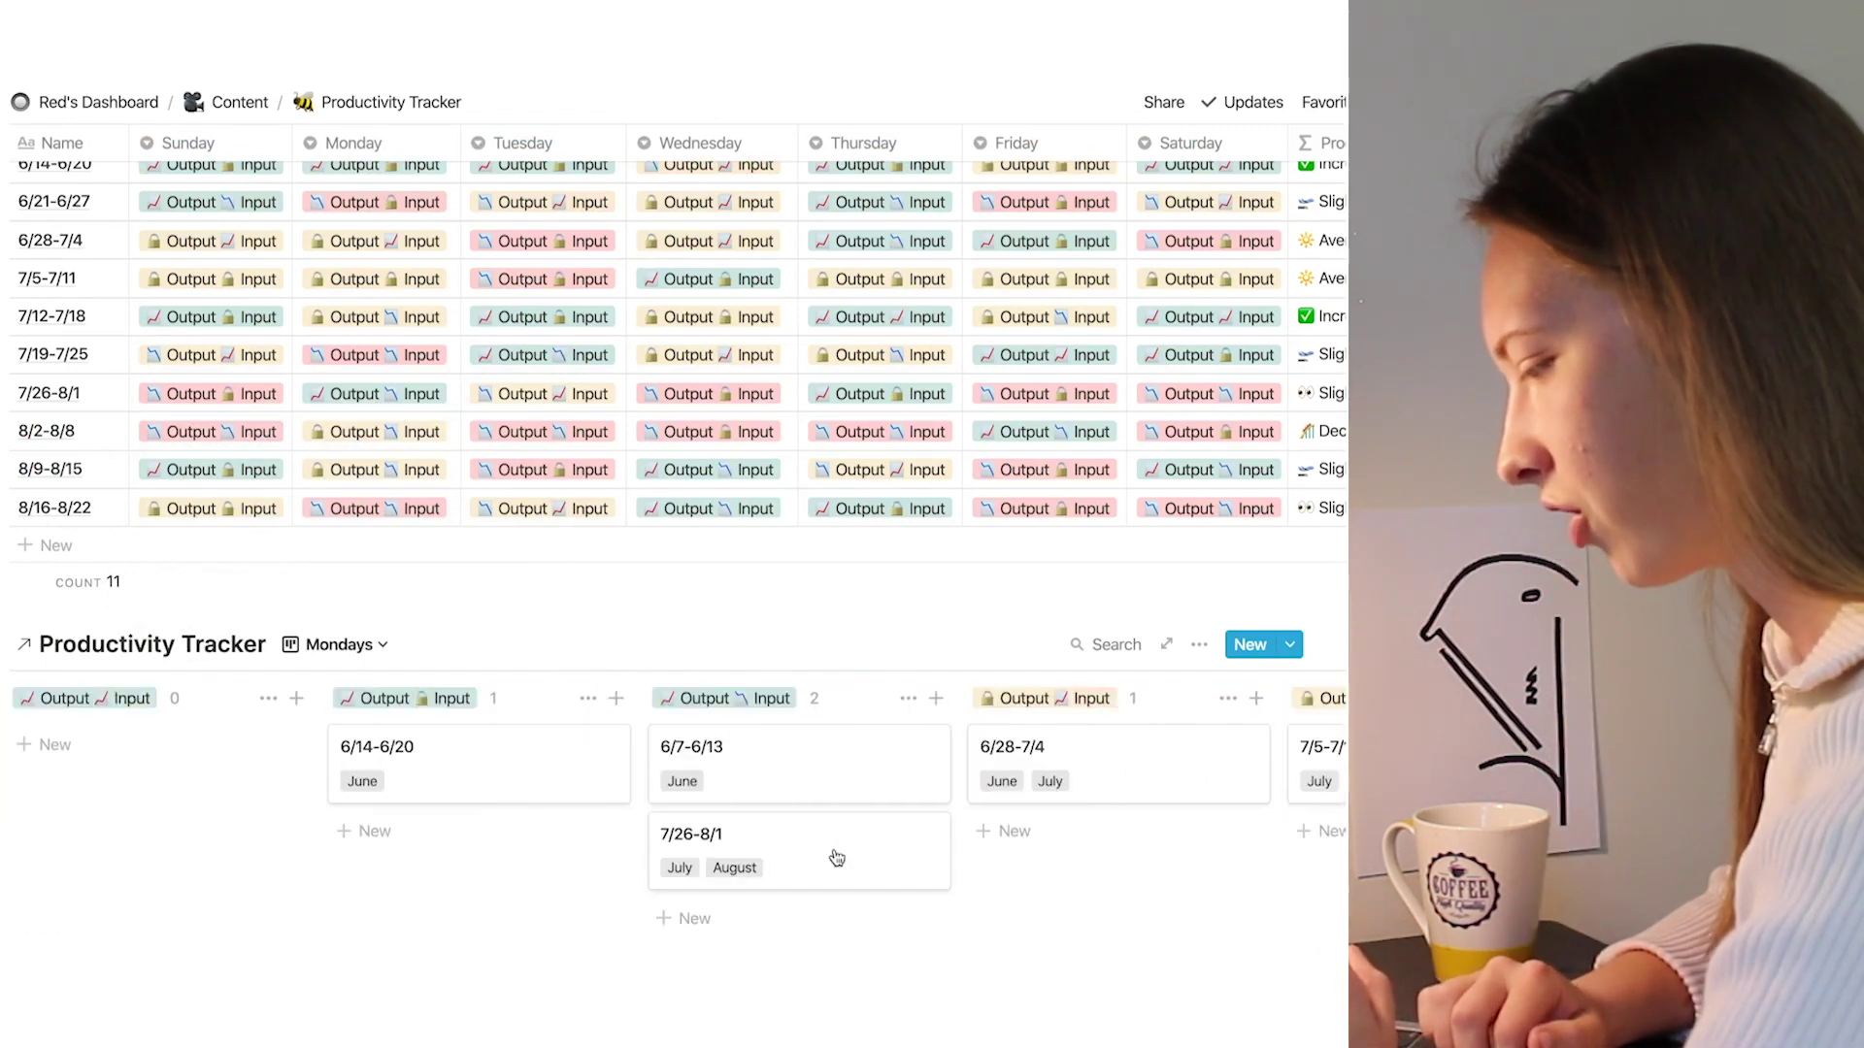
click(321, 647)
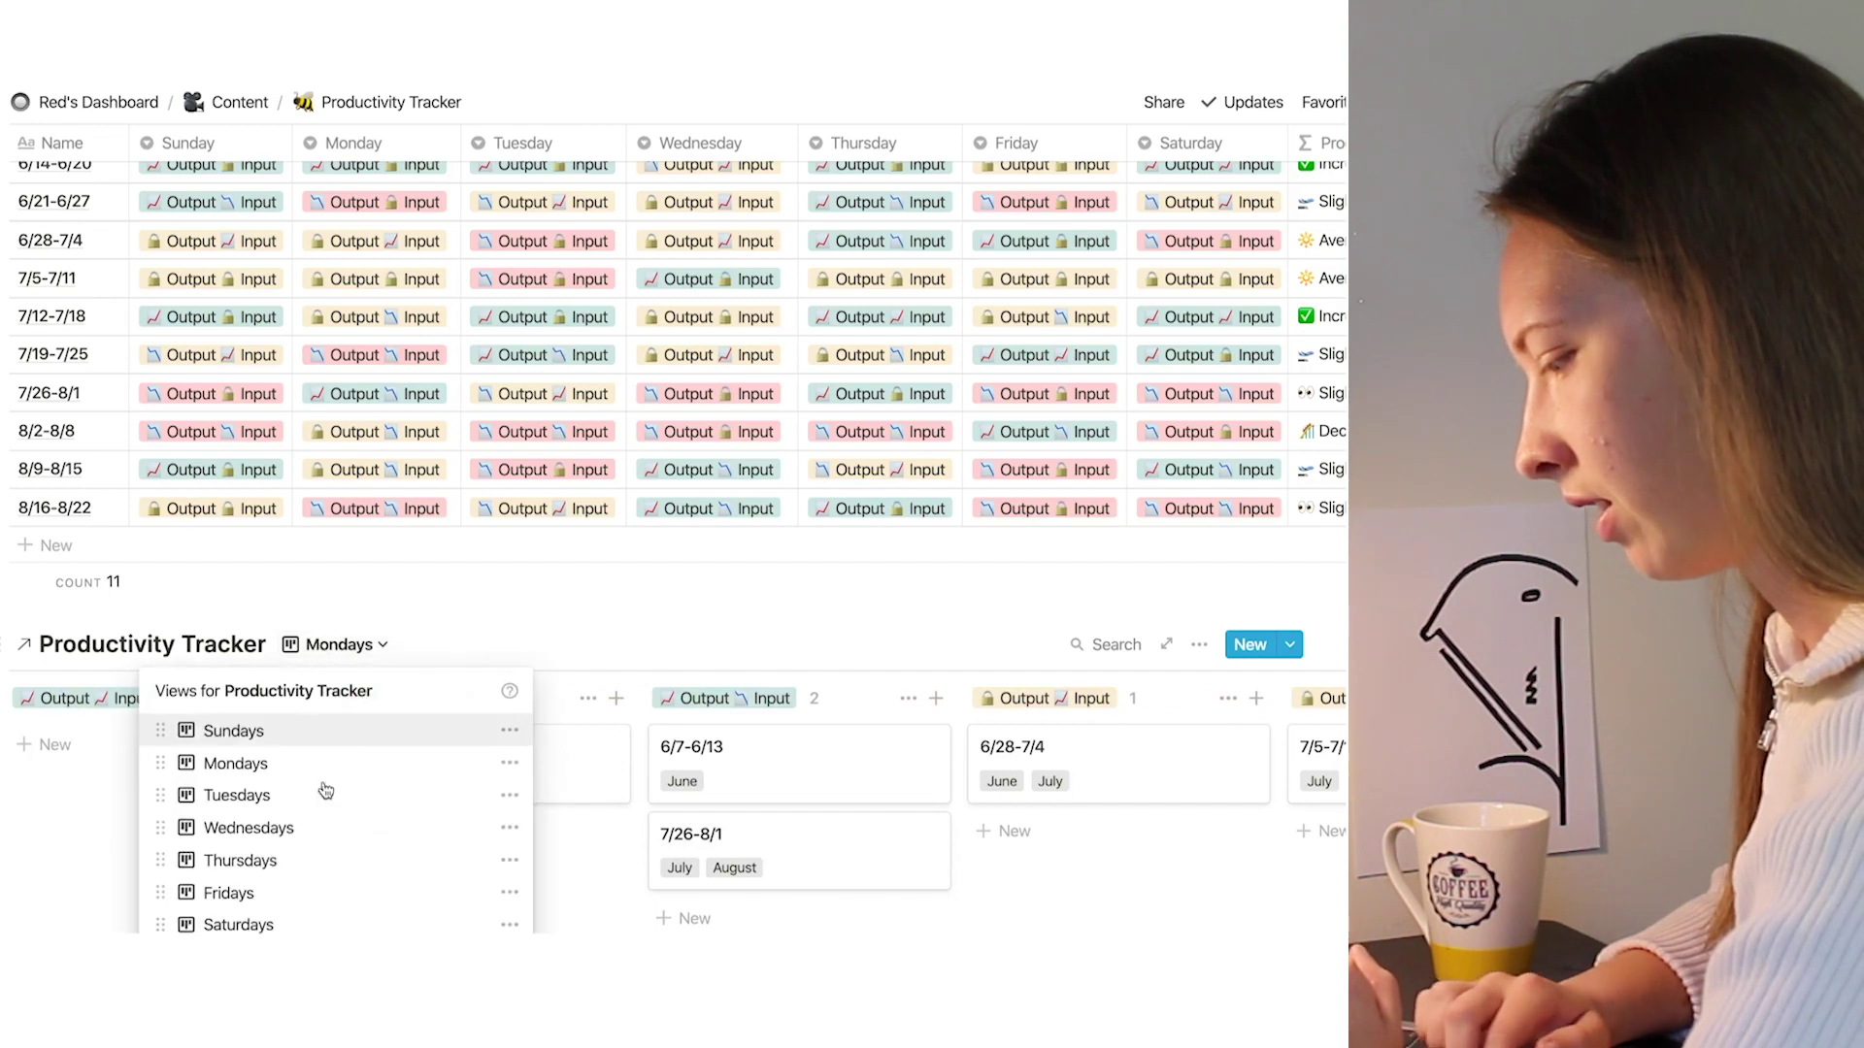
Step: Review the board's Fridays grouping across its columns, then return it to the Sundays view
click(284, 893)
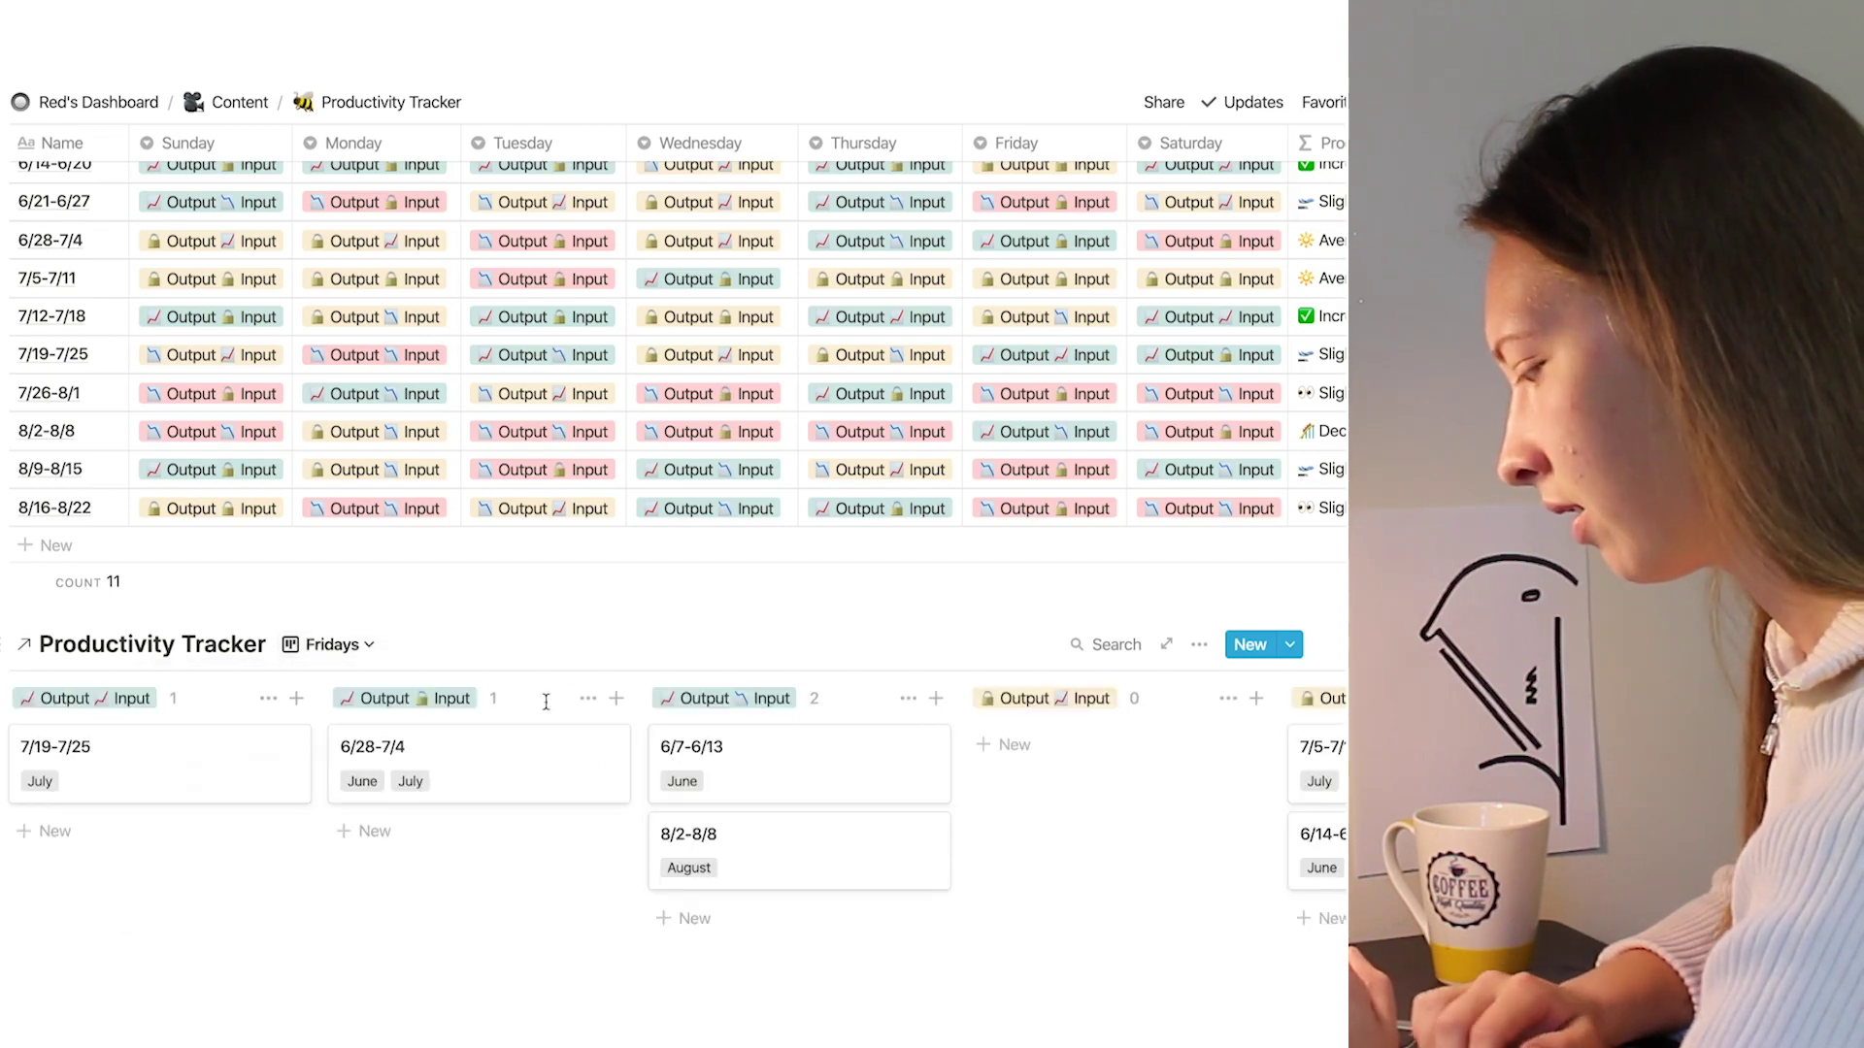
scroll(546, 702, down, 3)
scroll(546, 702, right, 8)
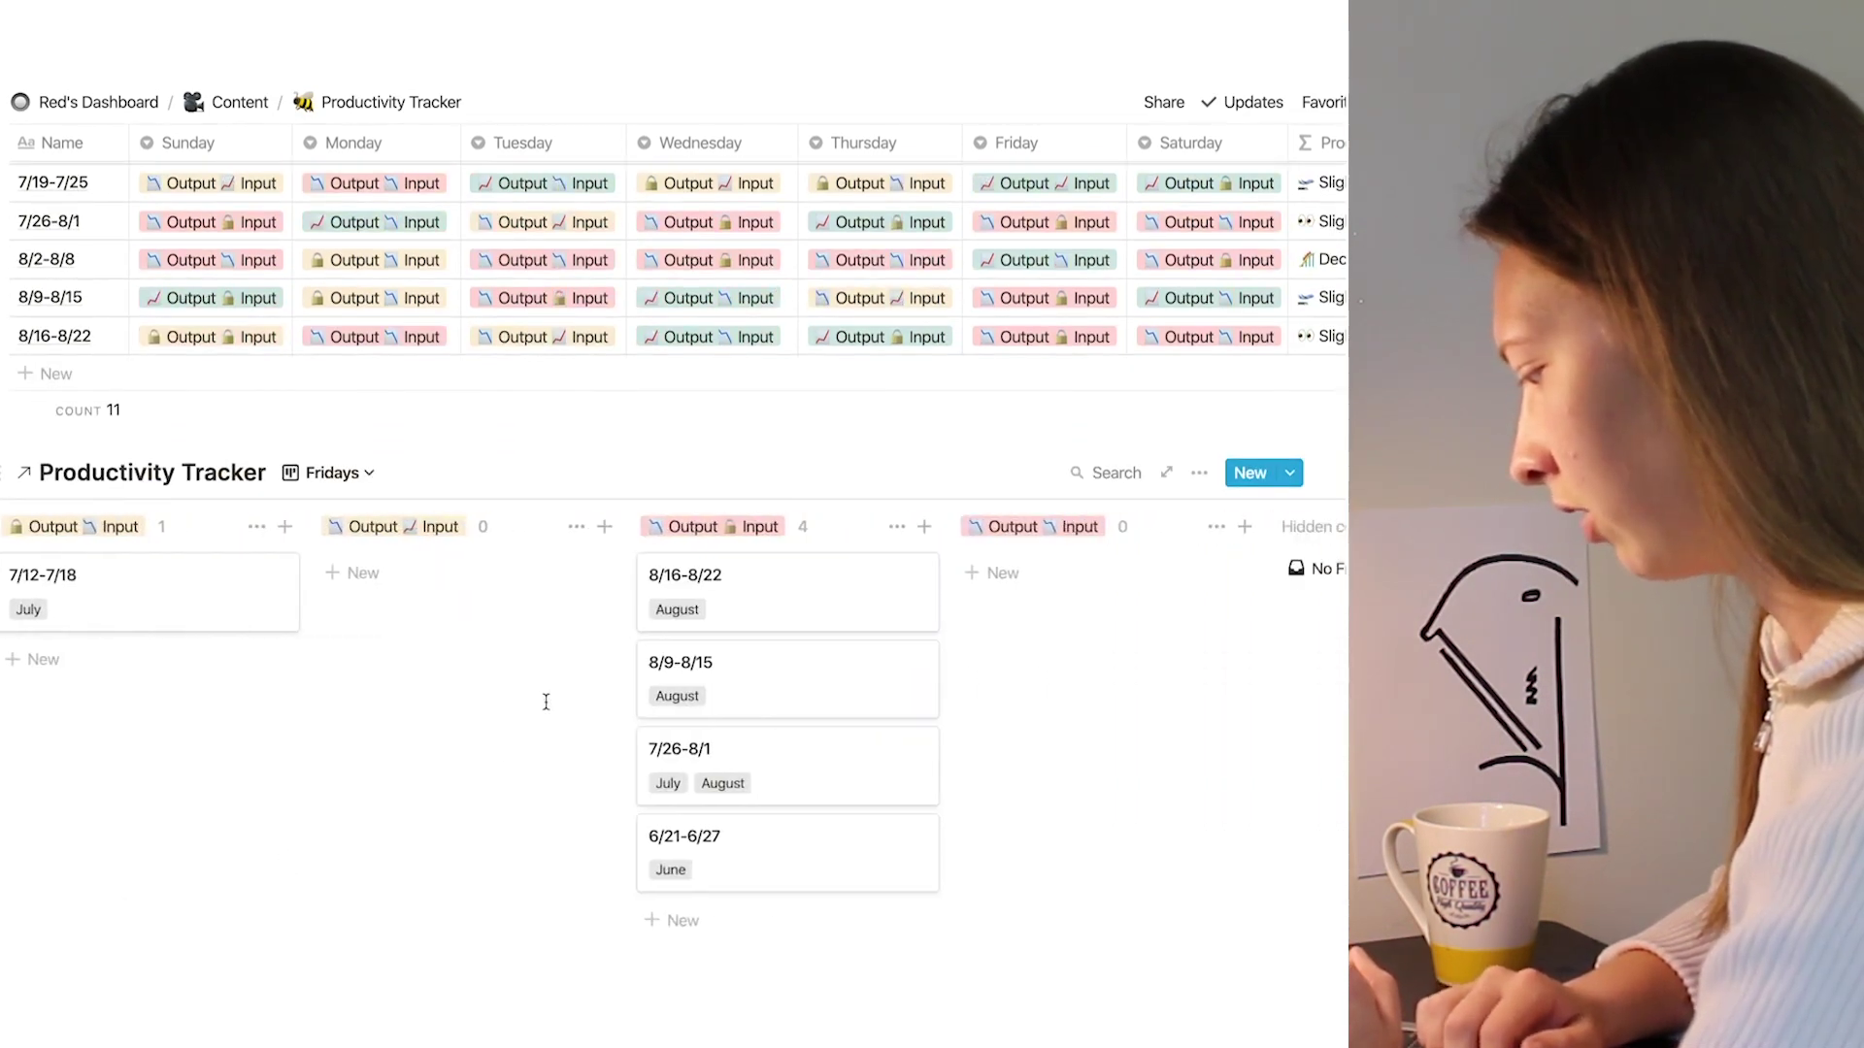
scroll(546, 702, right, 4)
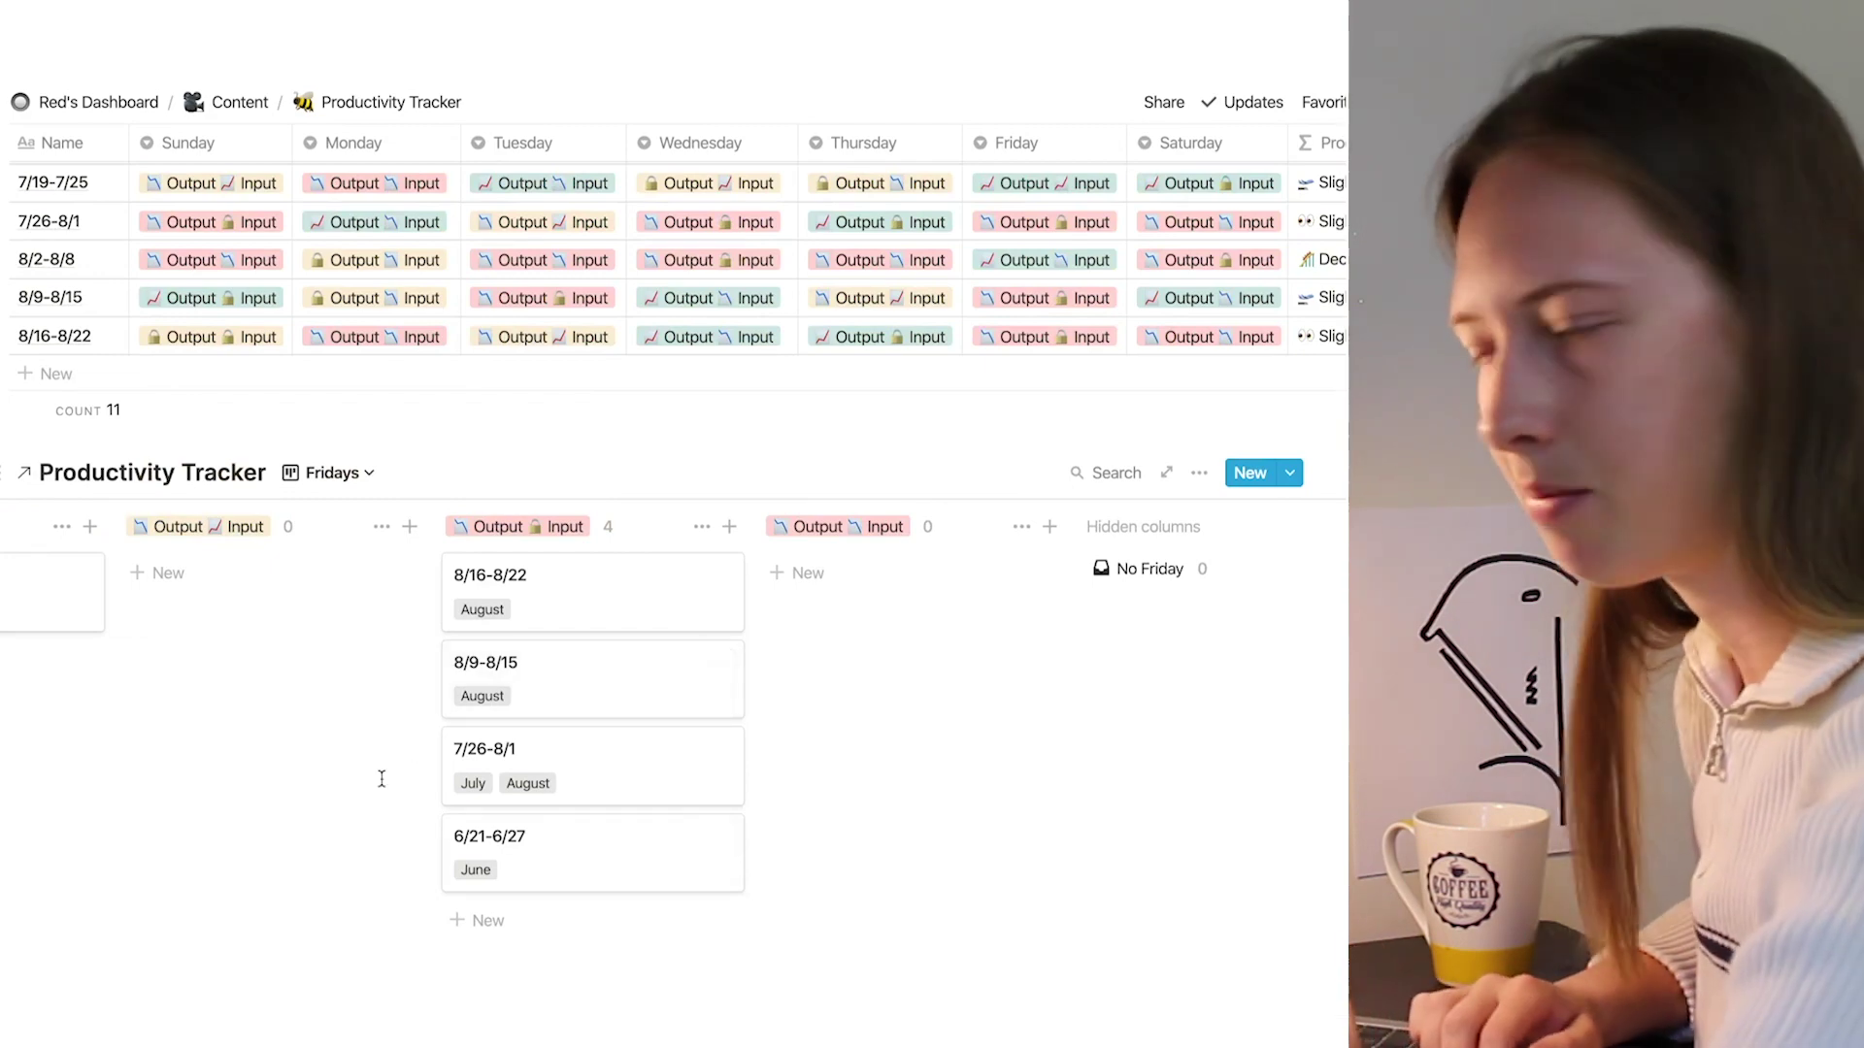
scroll(381, 779, left, 10)
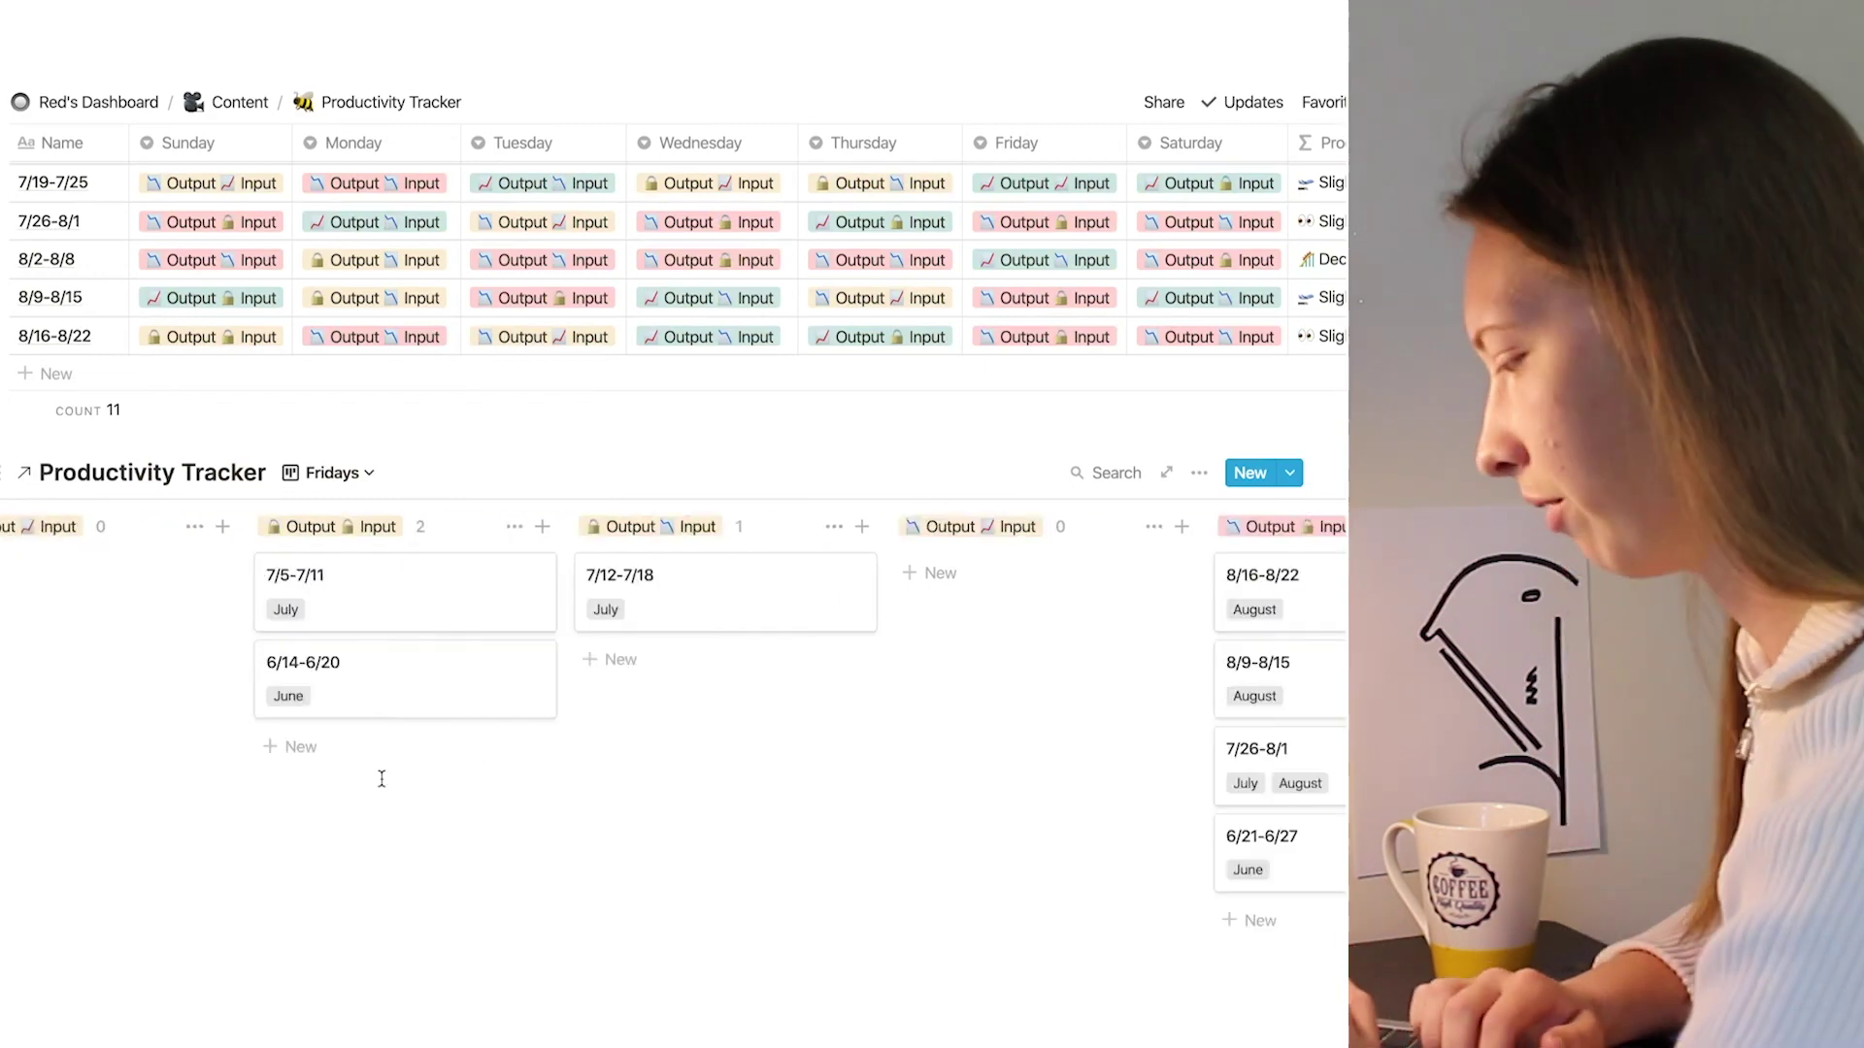
click(340, 473)
click(226, 559)
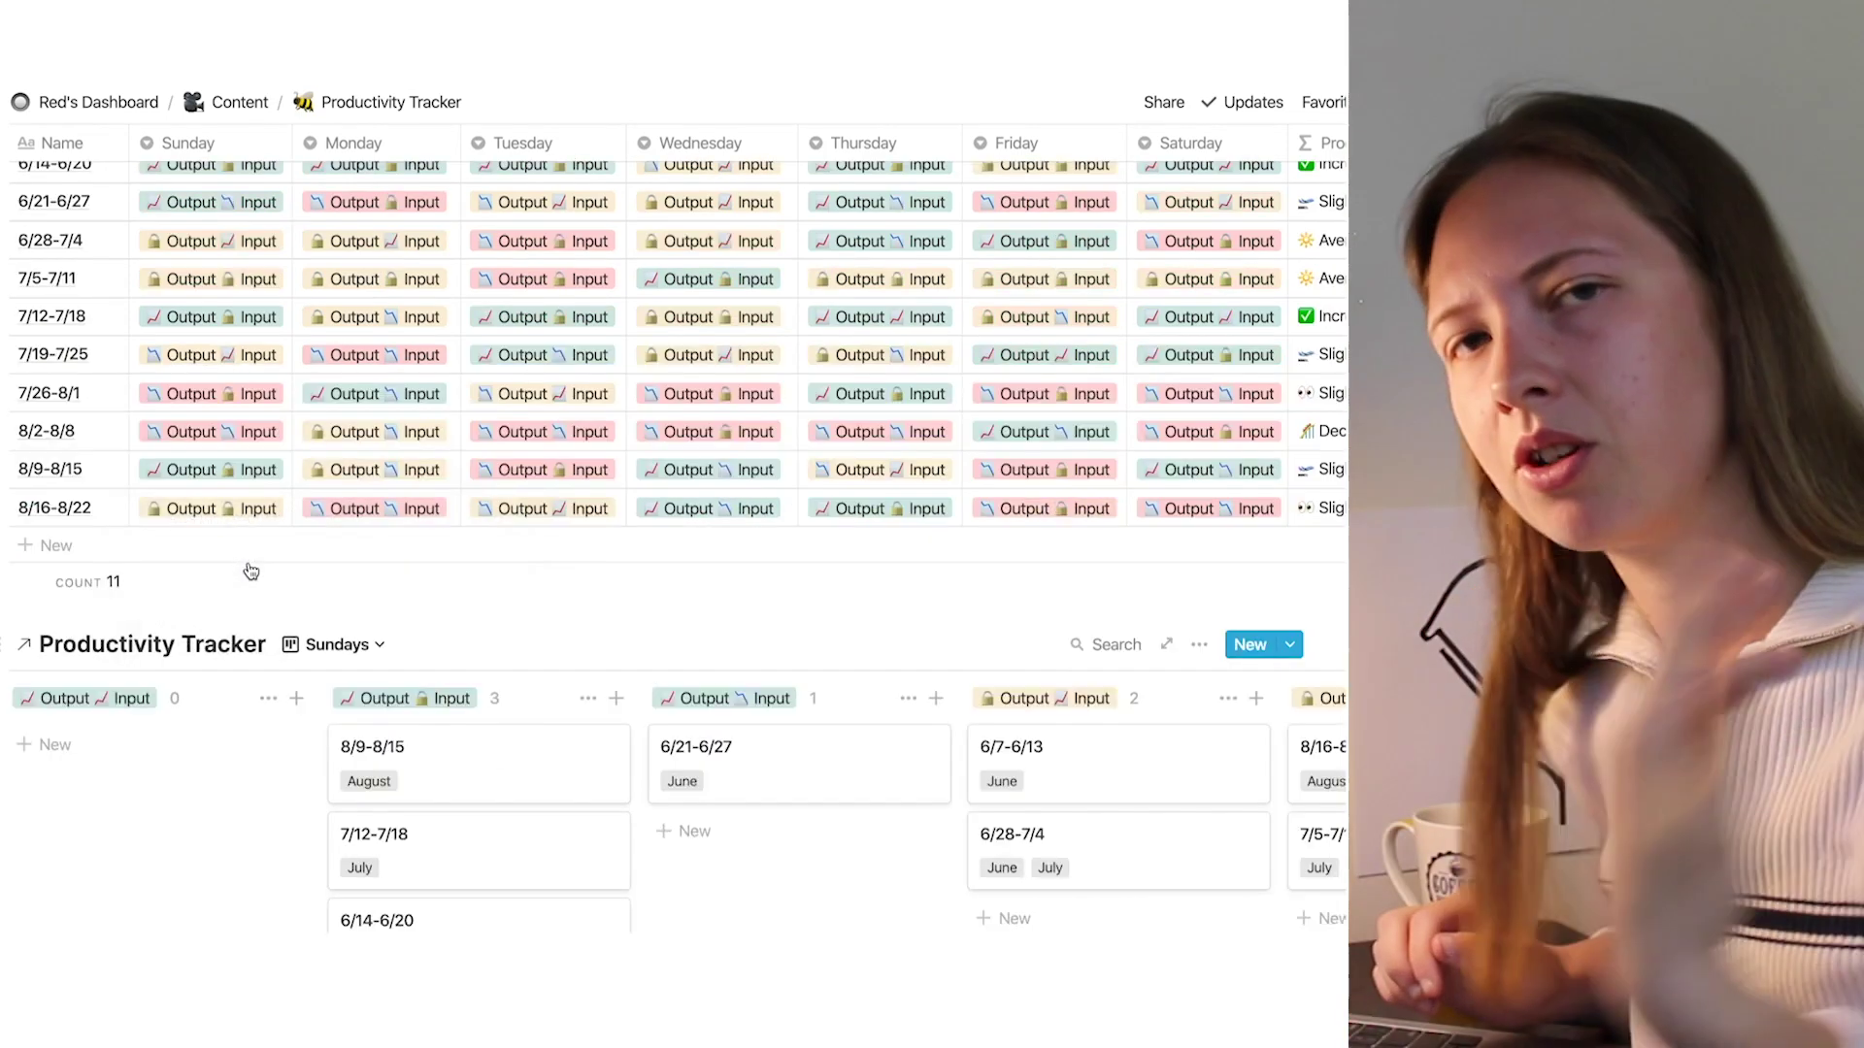
Step: Collapse the Key list at the top of the Productivity Tracker page, leaving only its heading
scroll(251, 571, down, 4)
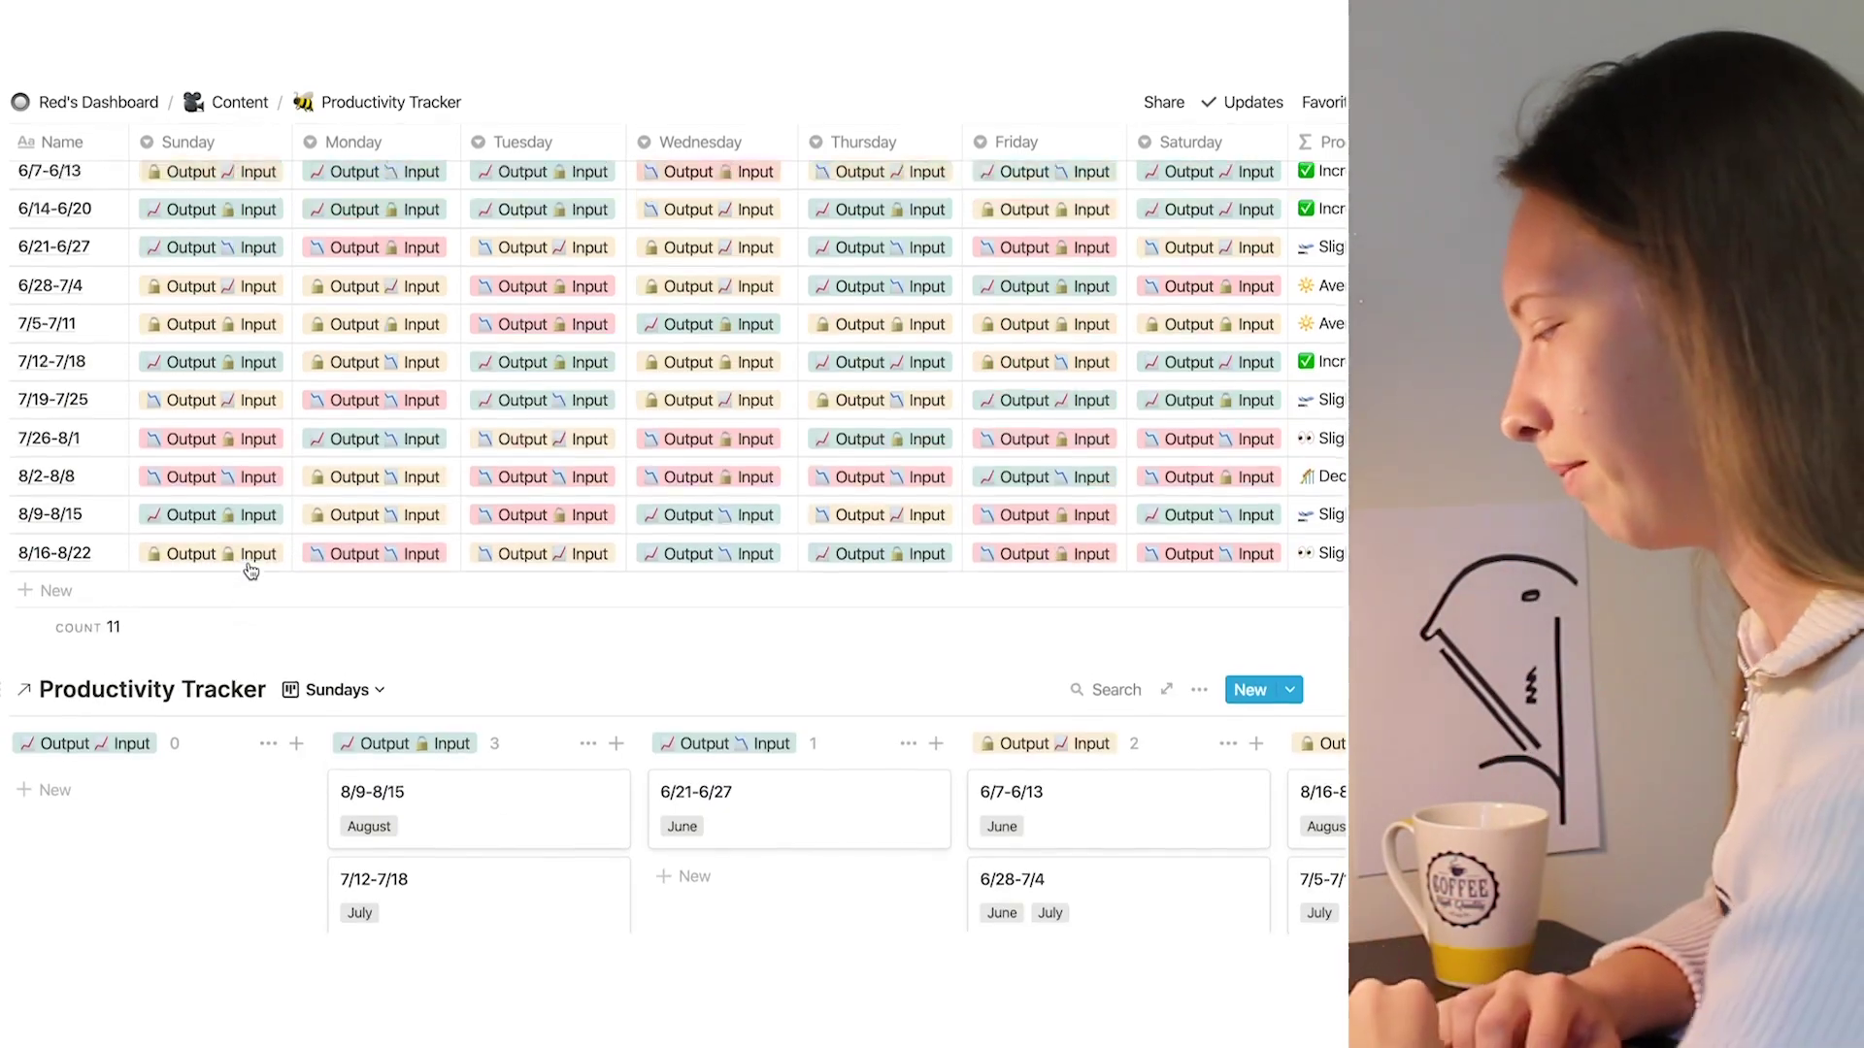
scroll(248, 564, up, 20)
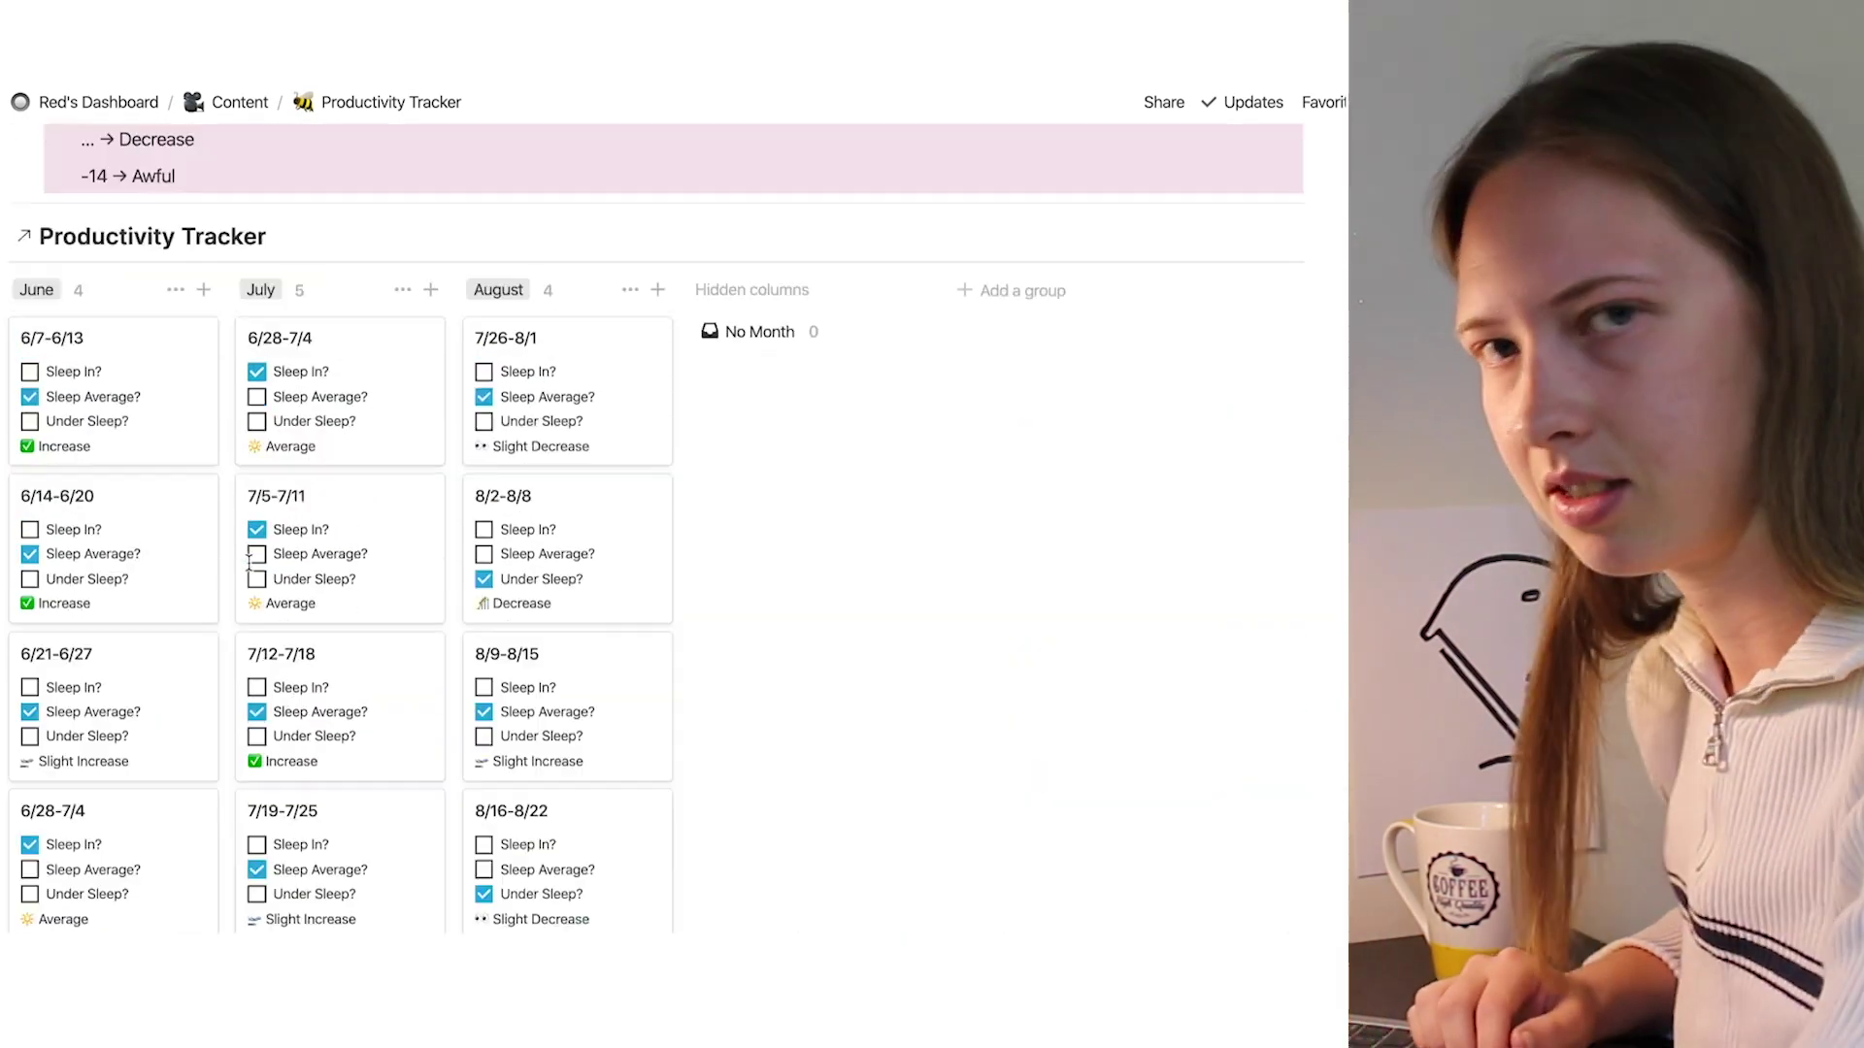
scroll(249, 563, up, 8)
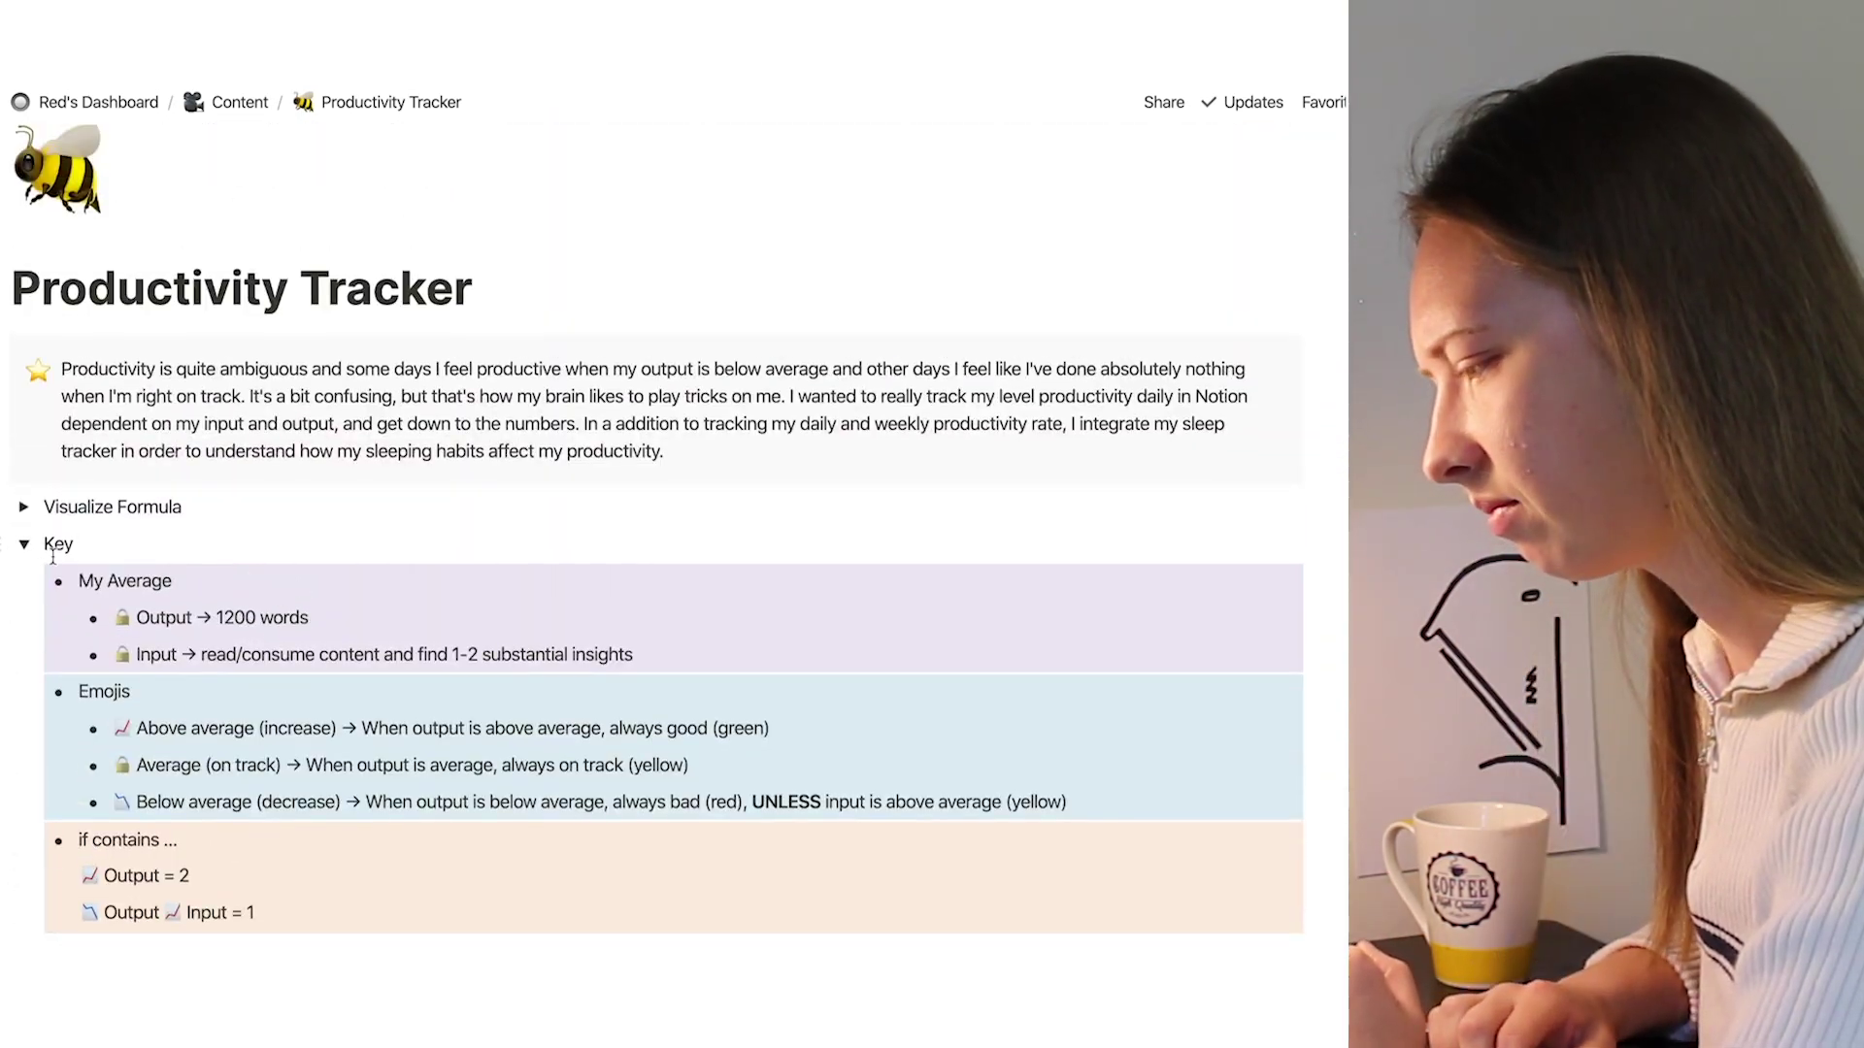
click(24, 547)
scroll(452, 604, down, 15)
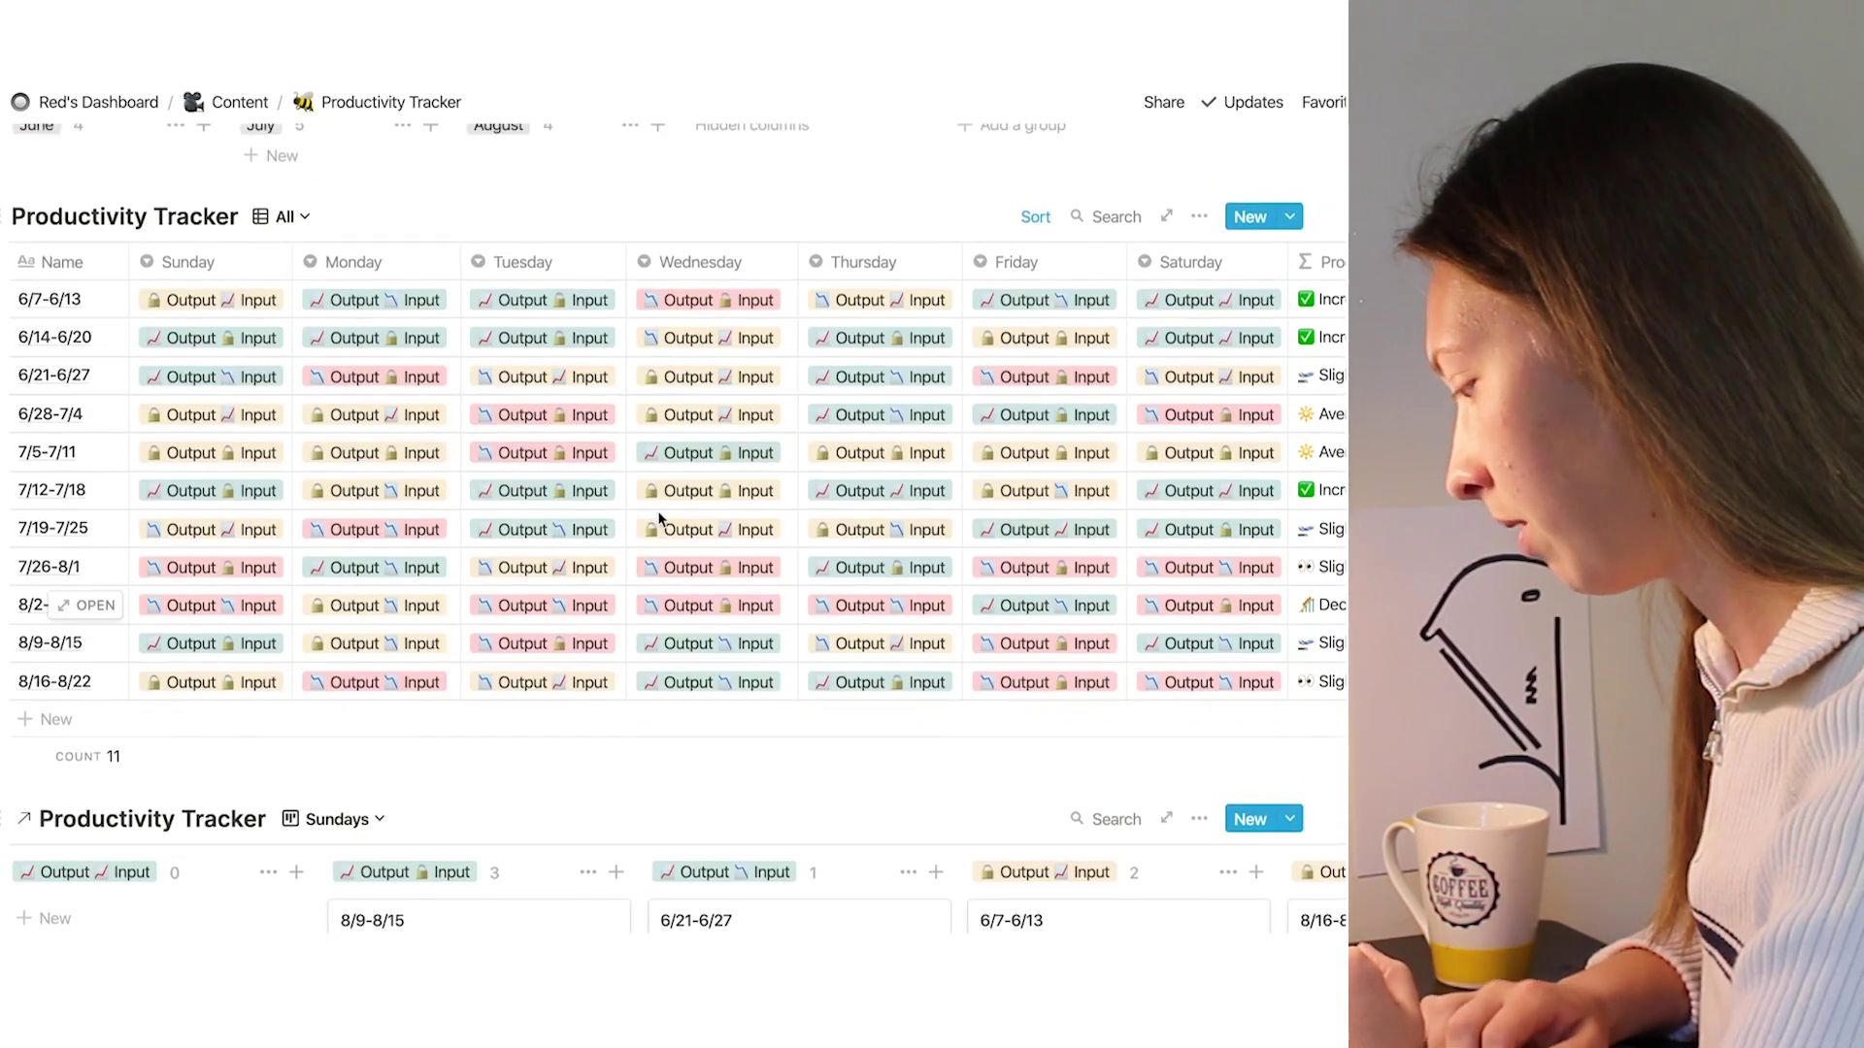
scroll(662, 524, right, 4)
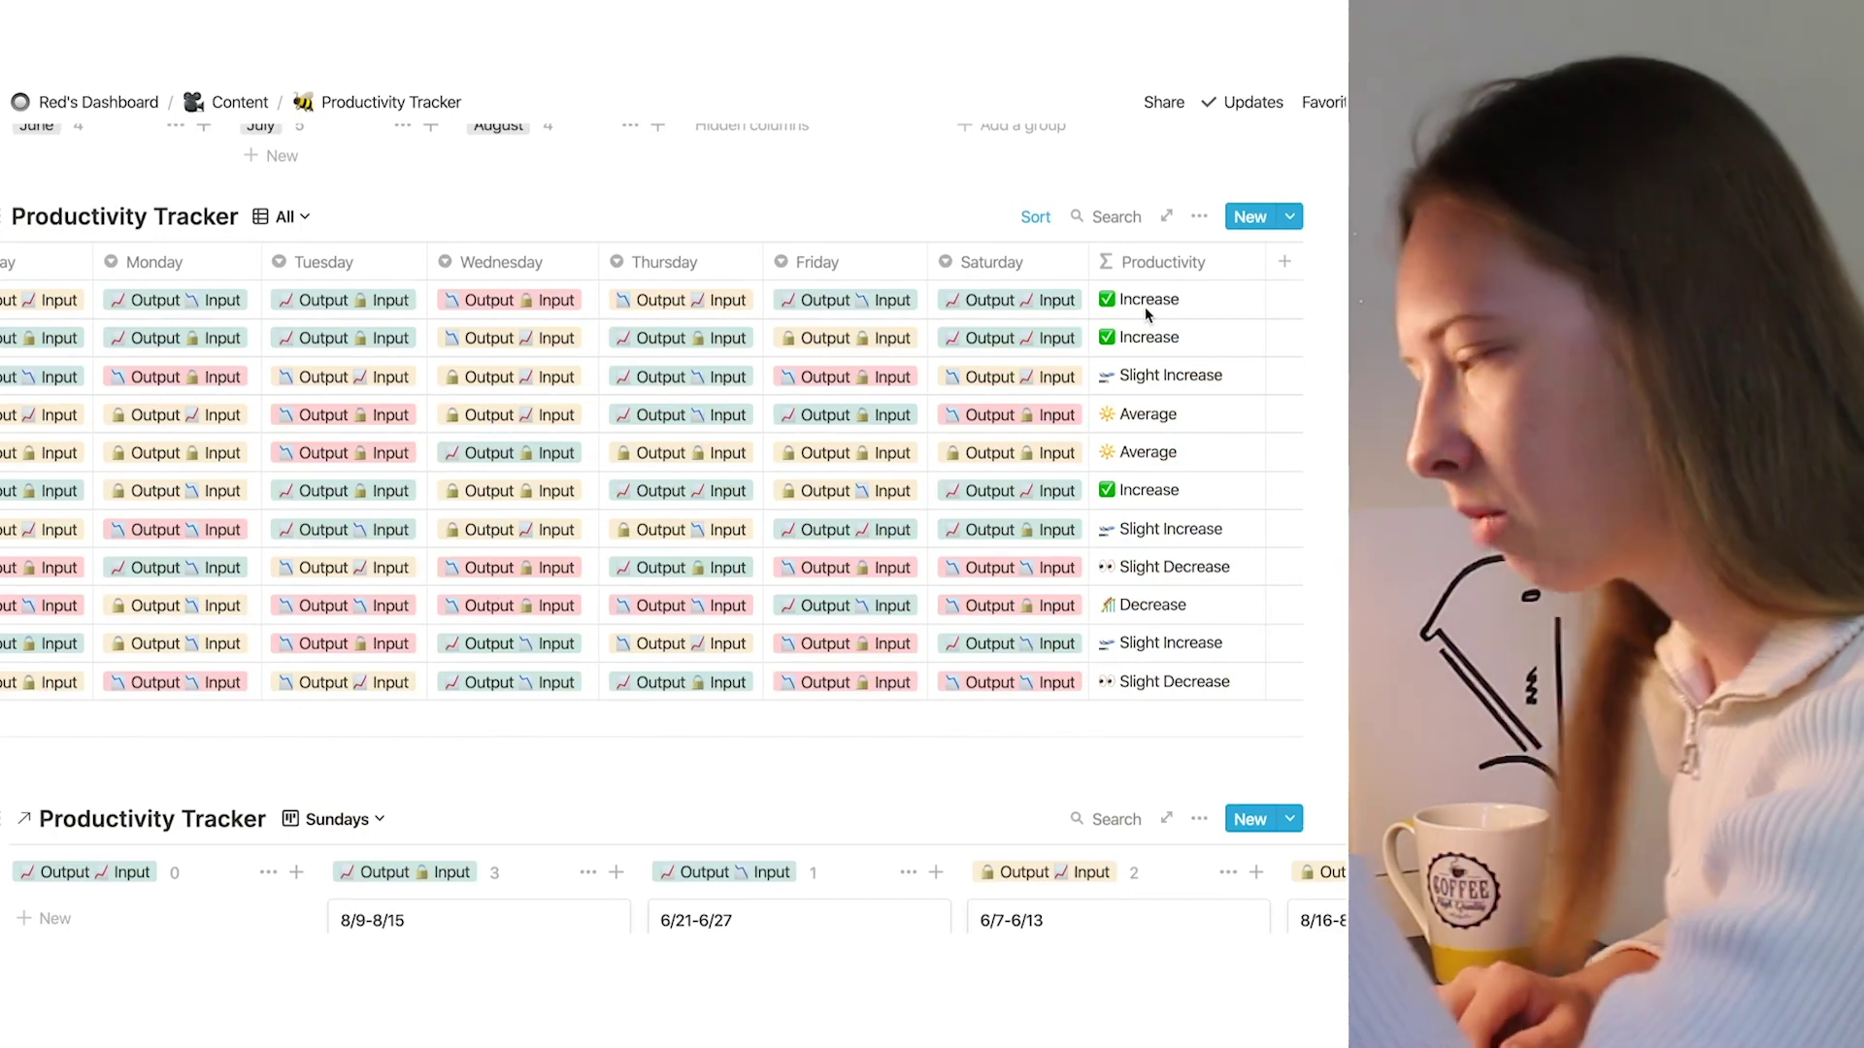
scroll(852, 436, up, 6)
scroll(851, 436, up, 10)
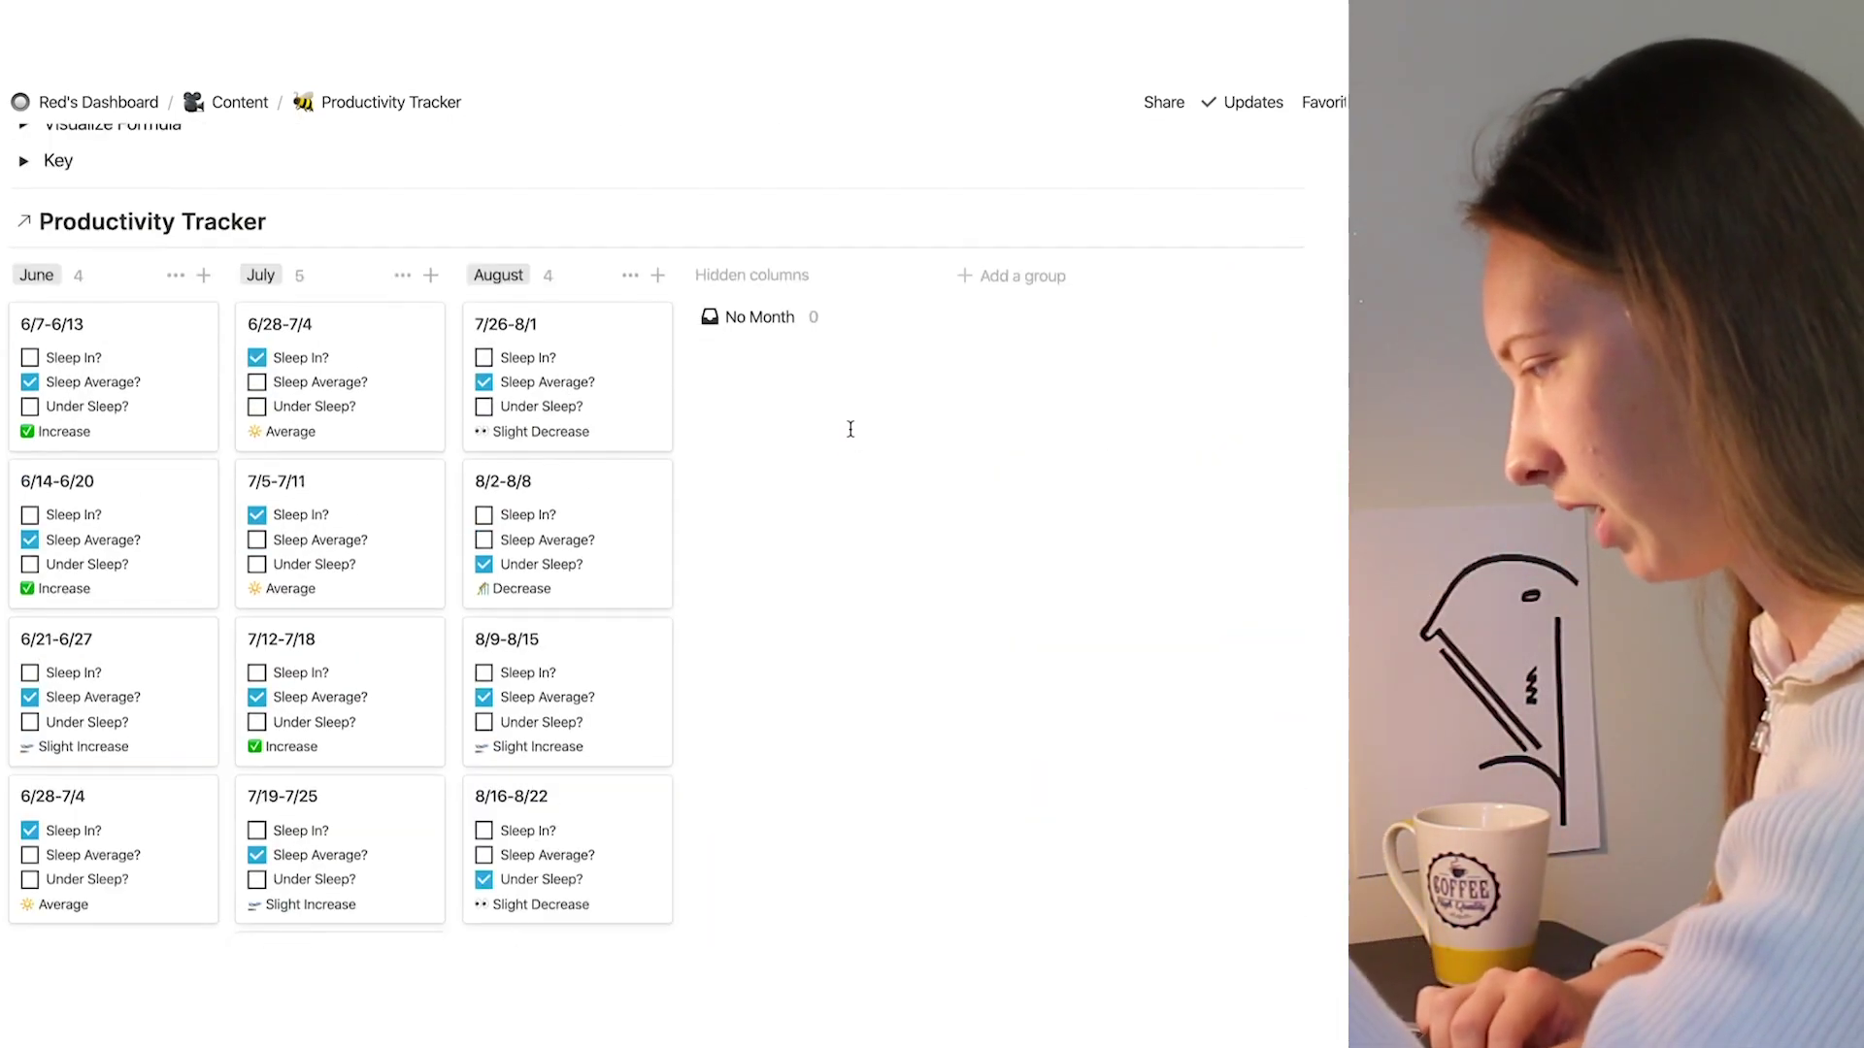
scroll(850, 429, down, 10)
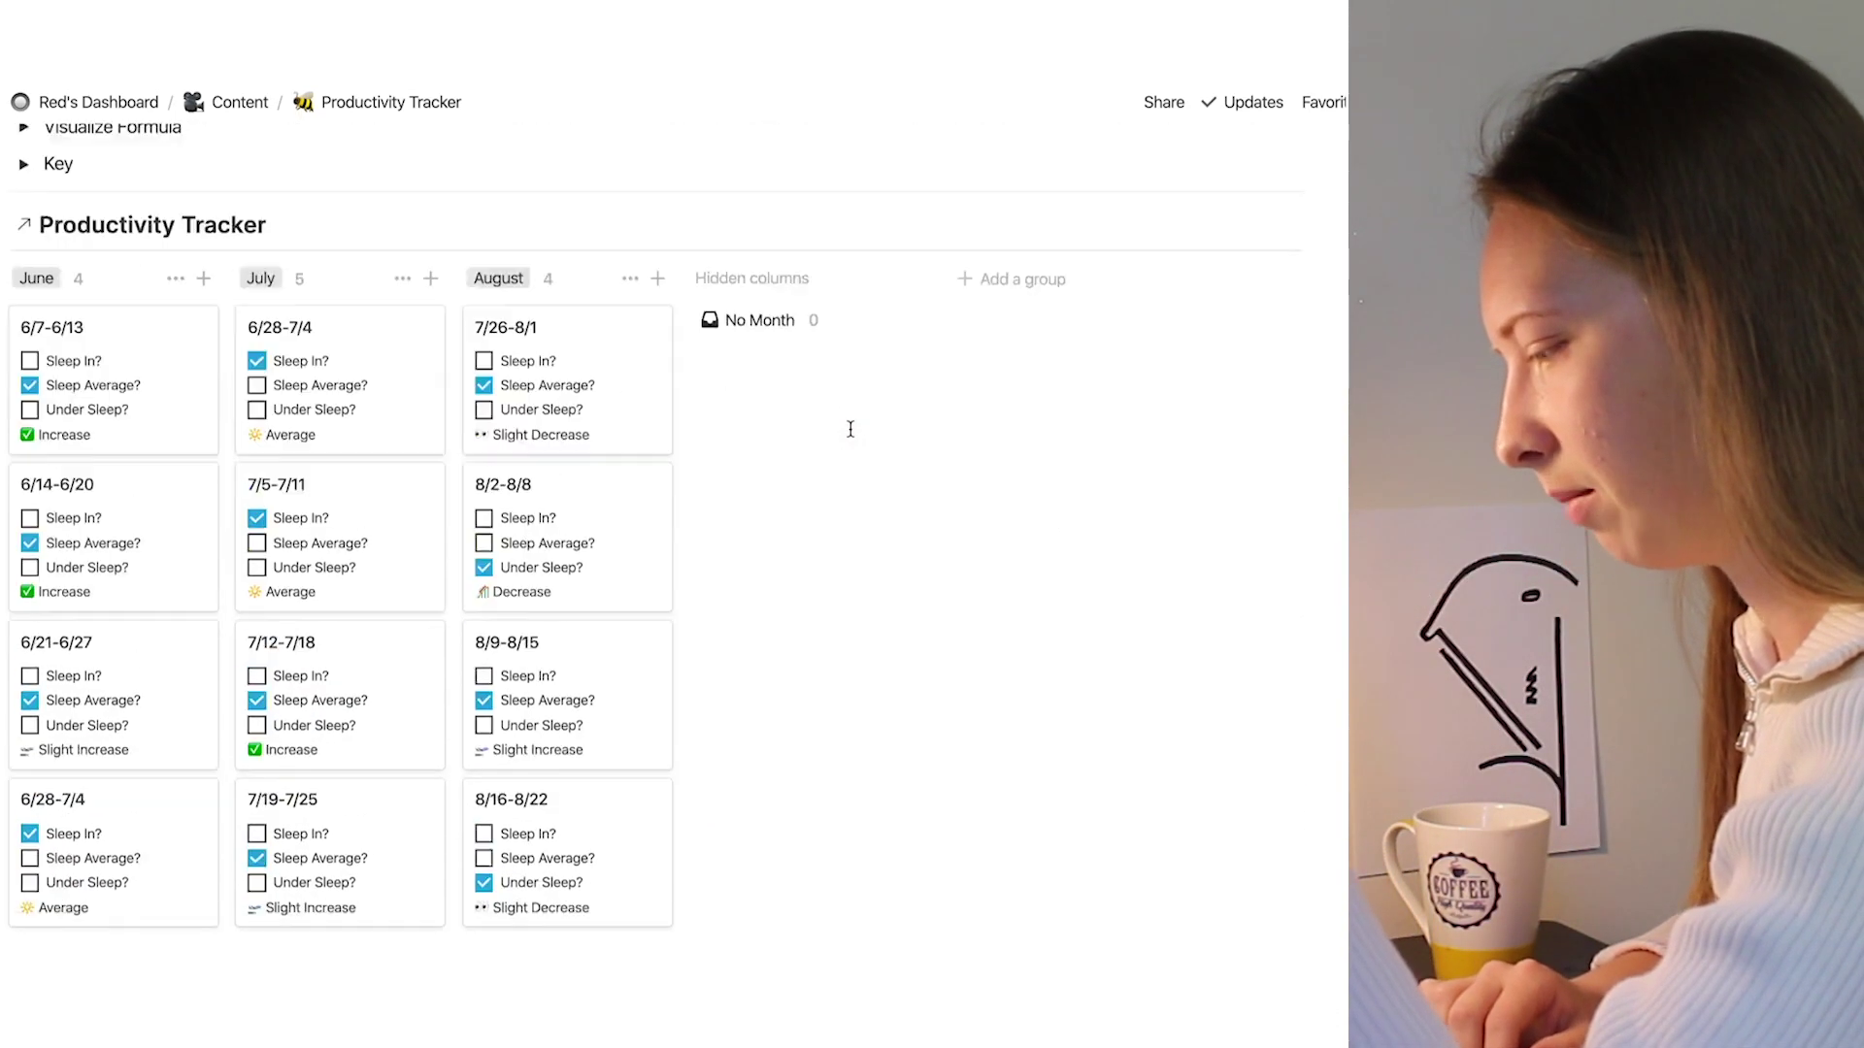